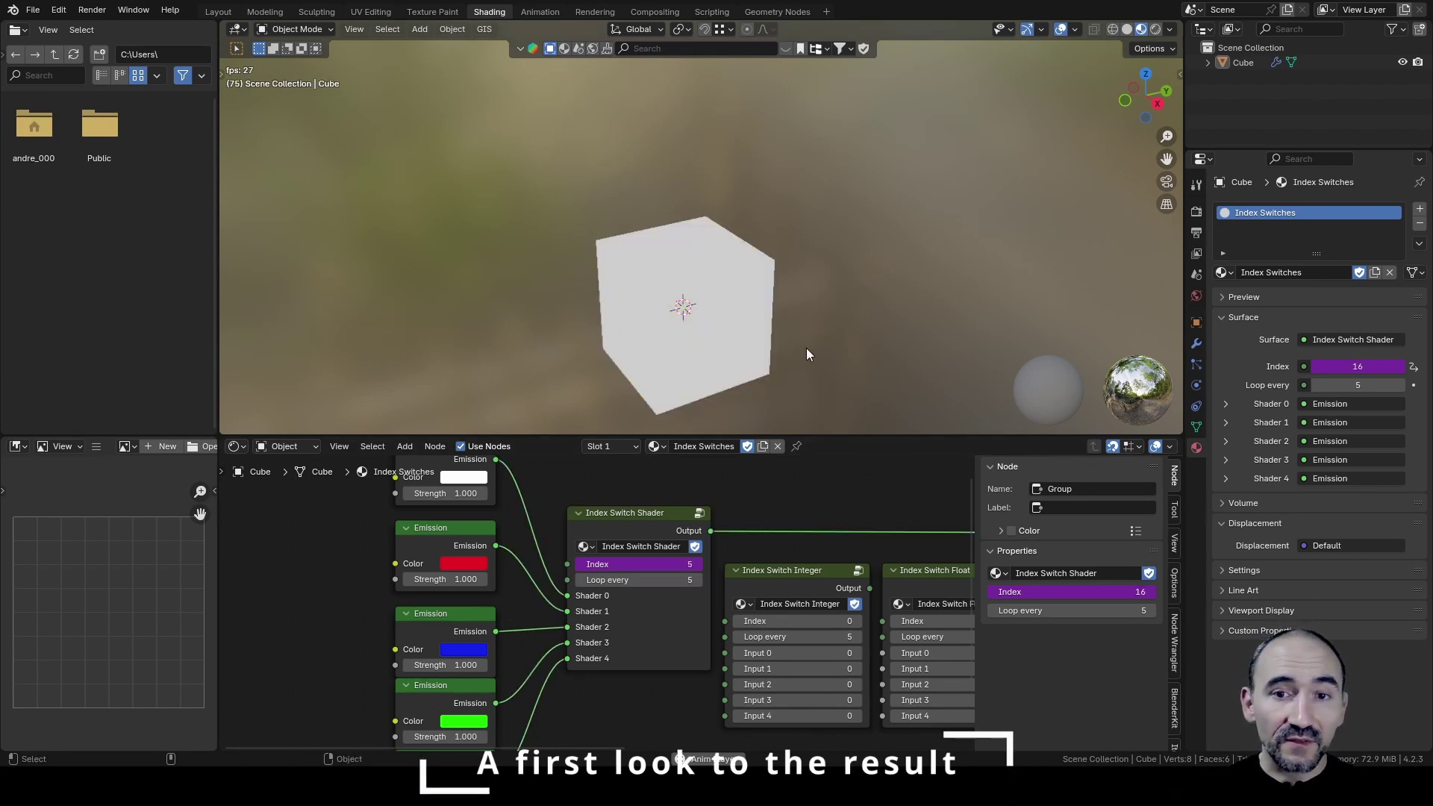
Step: Set the Loop every value of the Index Switch Shader node to 3
shift+middle_drag(713, 306, 725, 243)
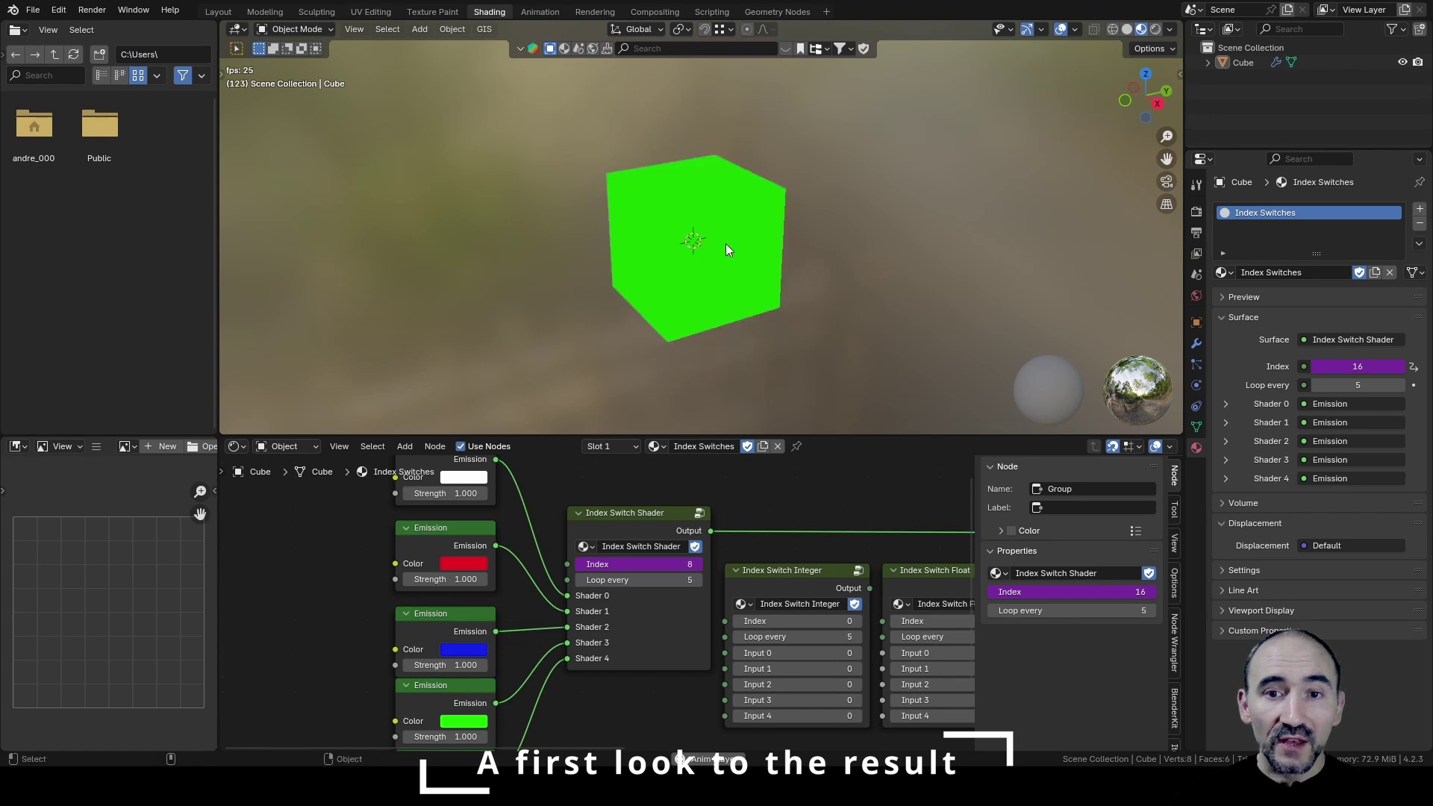
scroll(725, 244, up, 2)
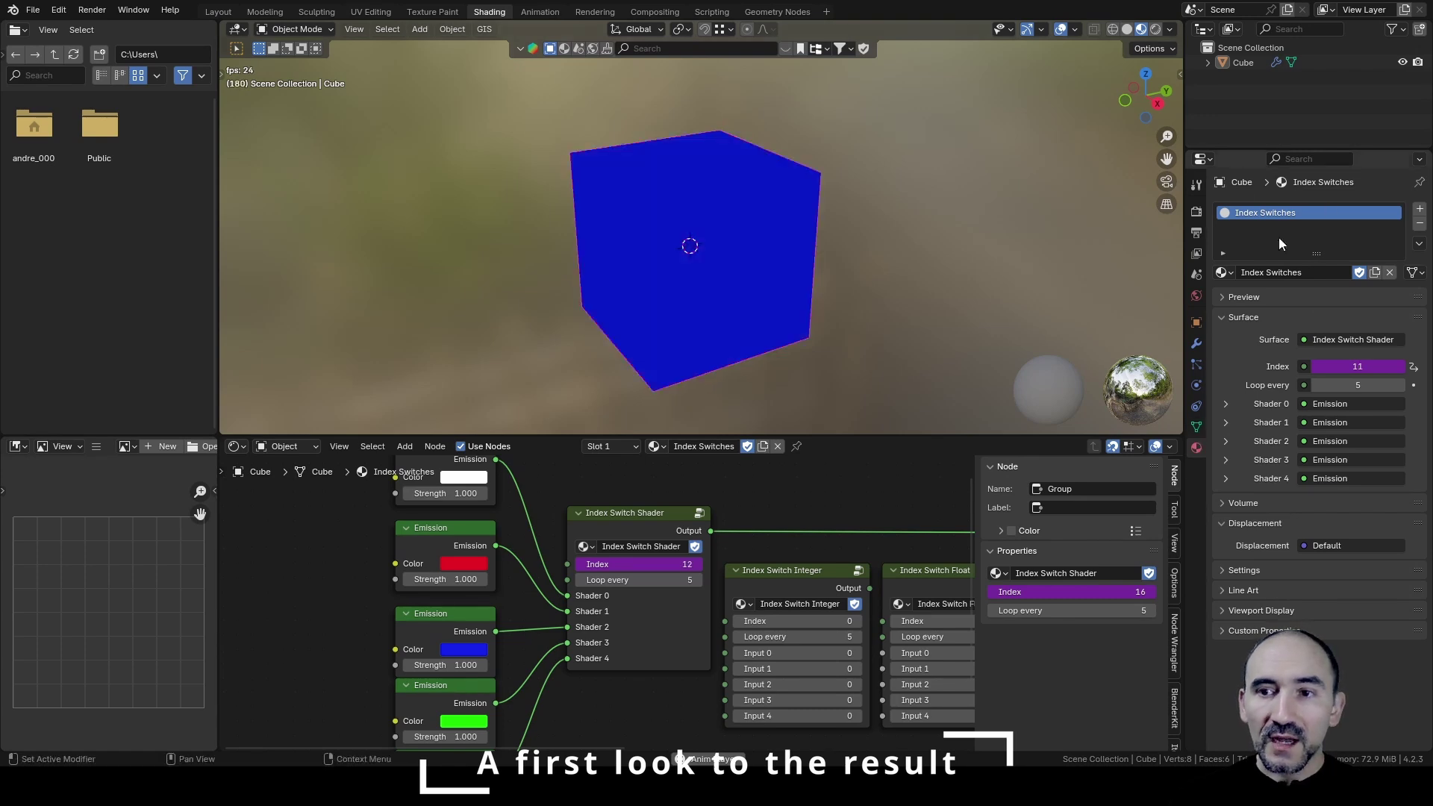
scroll(601, 597, down, 2)
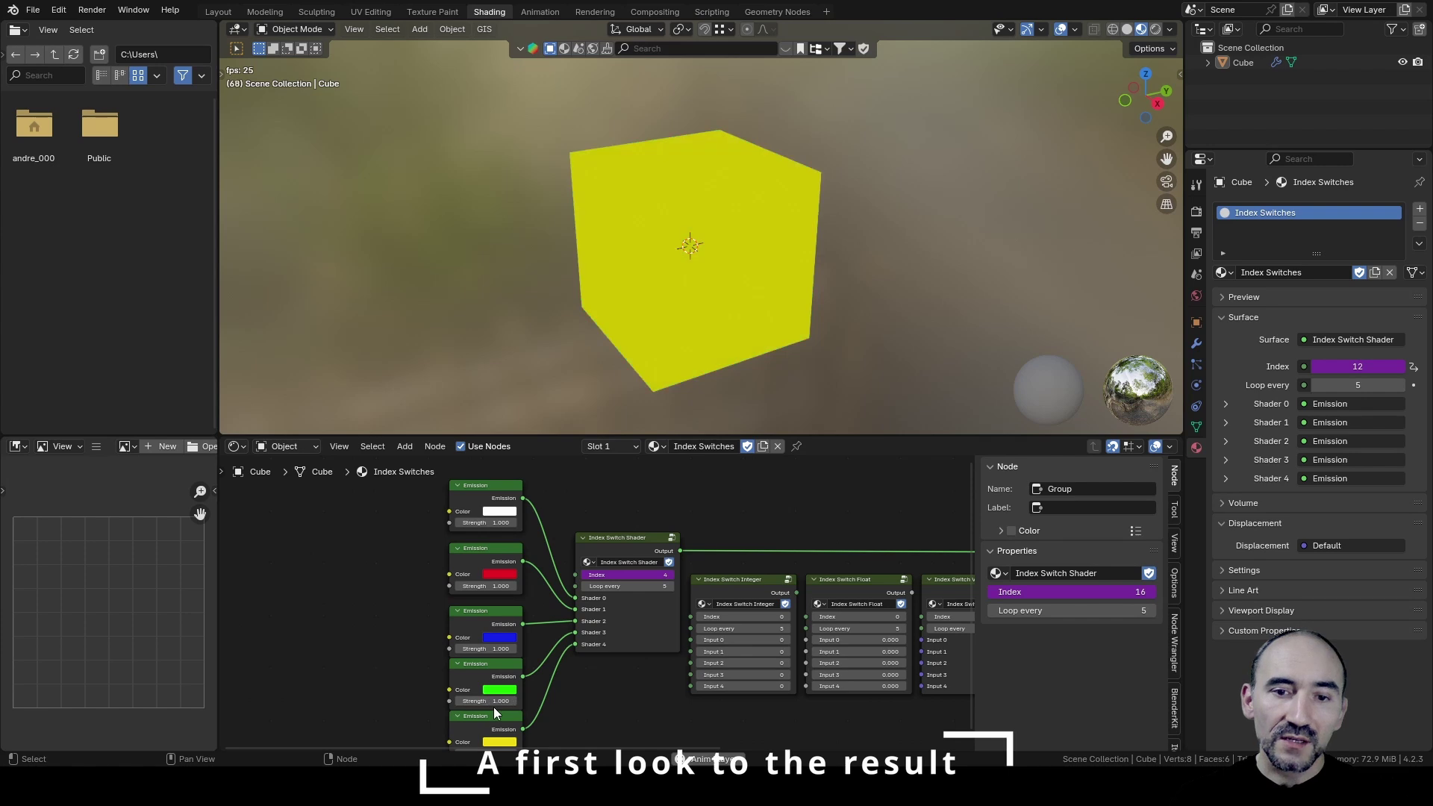
scroll(595, 602, up, 4)
middle_drag(657, 556, 601, 583)
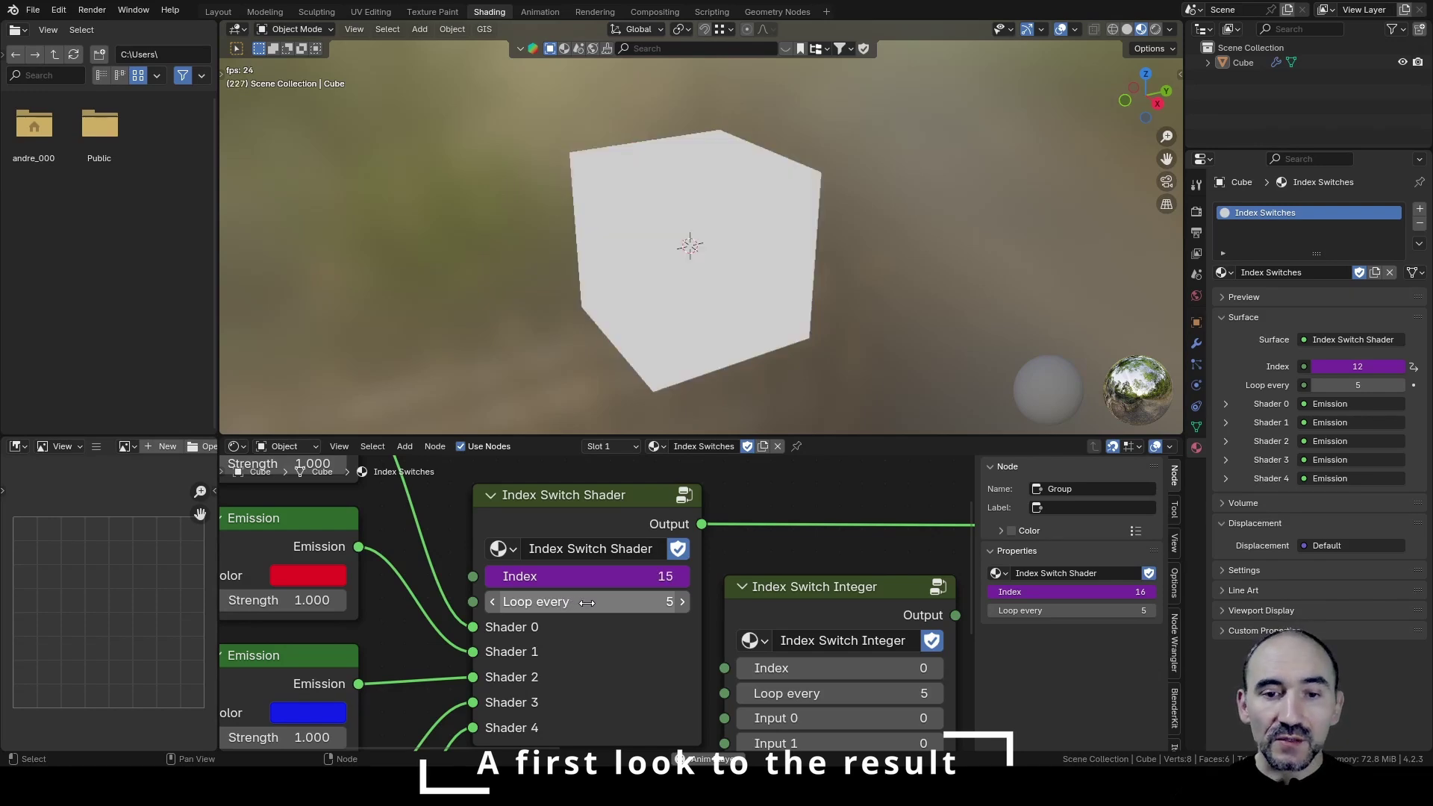
click(578, 600)
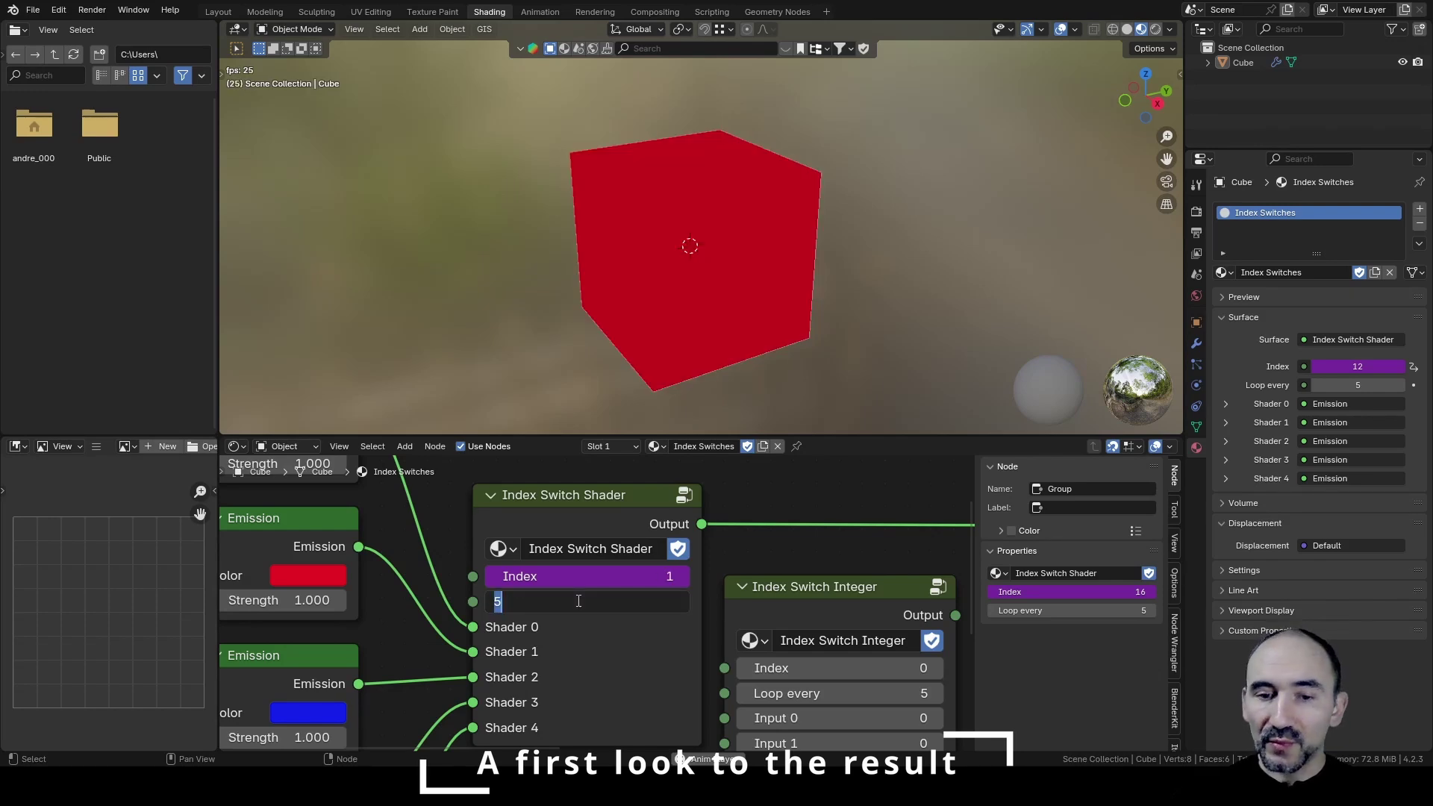
text(3)
key(Return)
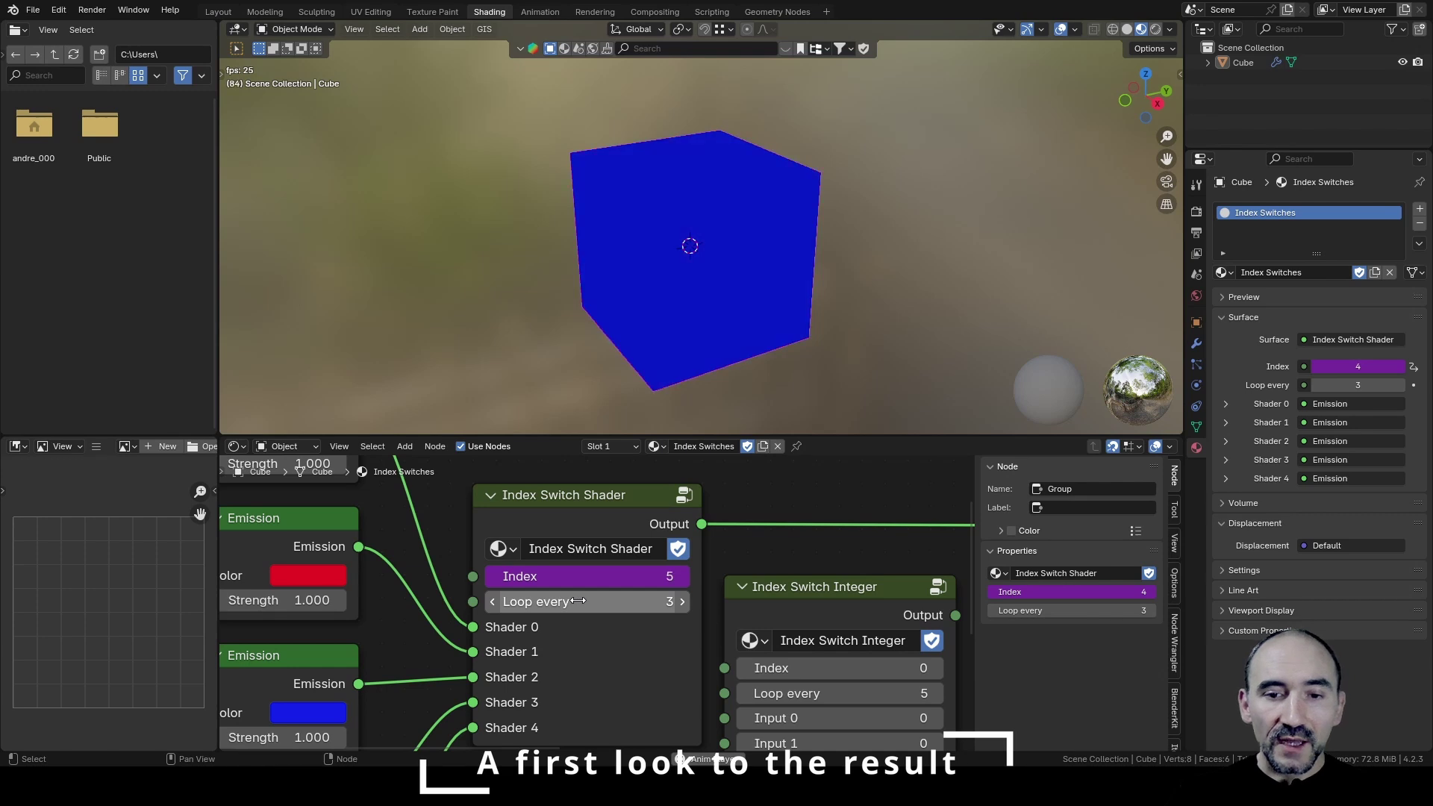
Step: Examine the Emission nodes feeding the Index Switch Shader and the Integer, Float, Vector and Color versions of the index switch
scroll(578, 600, down, 2)
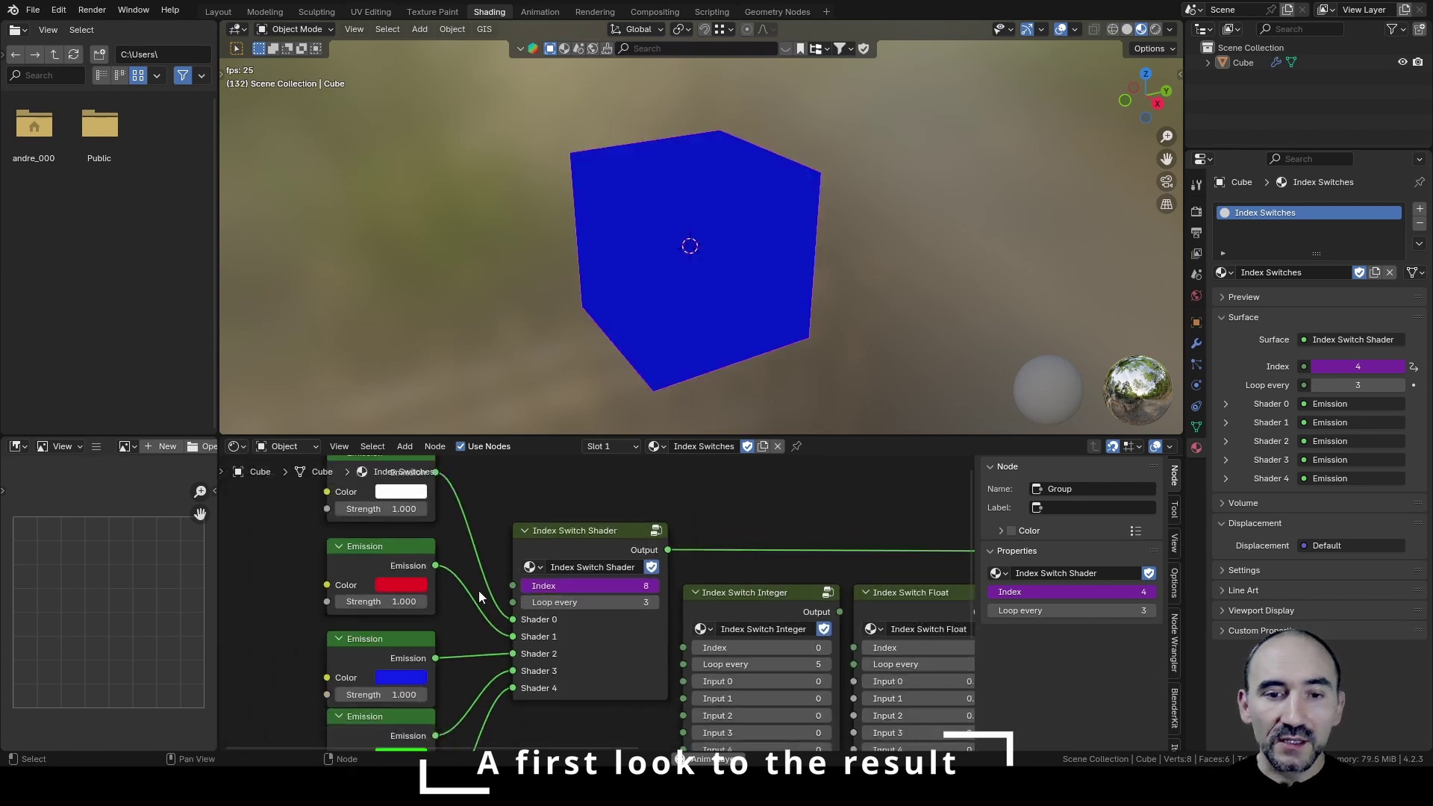
middle_drag(481, 597, 522, 640)
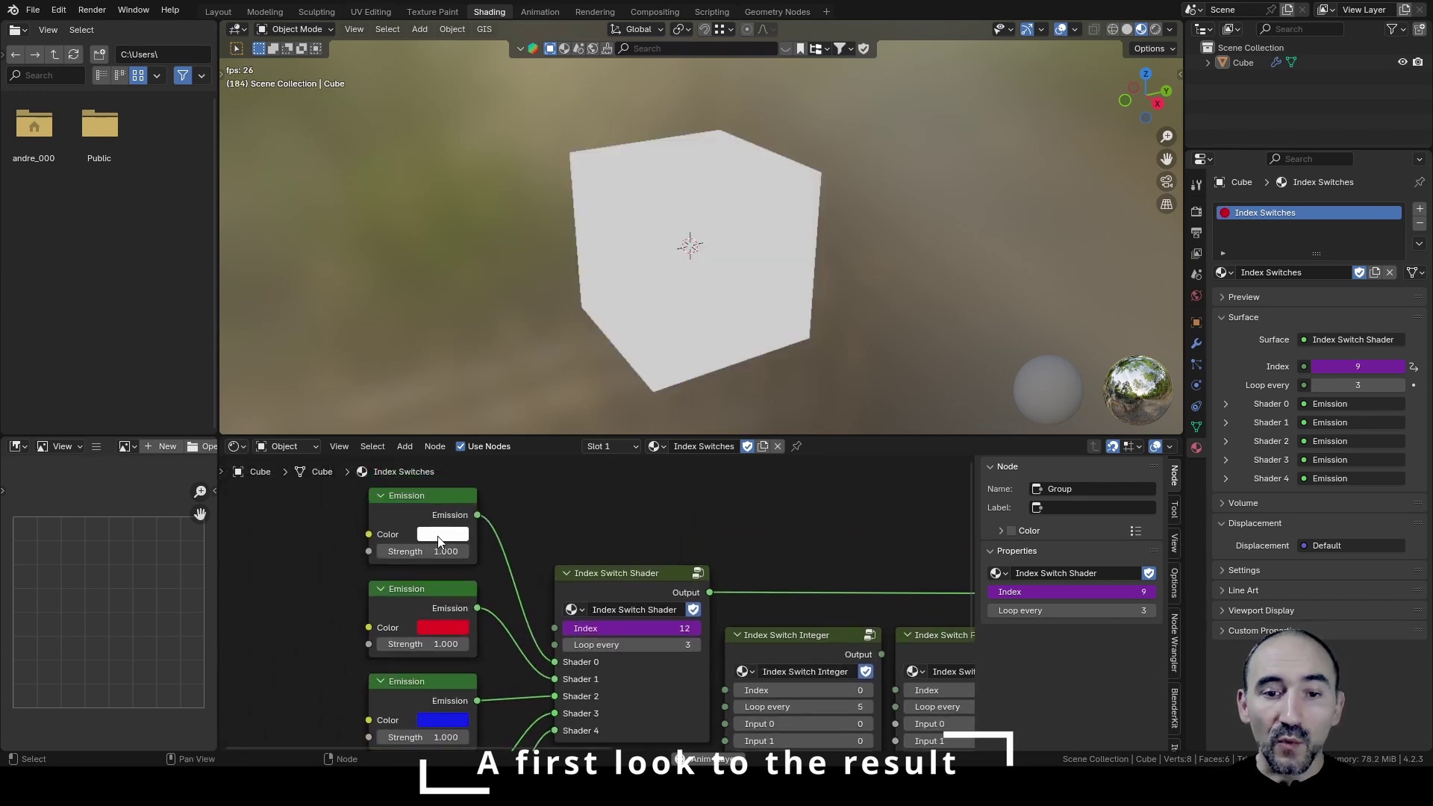
middle_drag(446, 735, 456, 577)
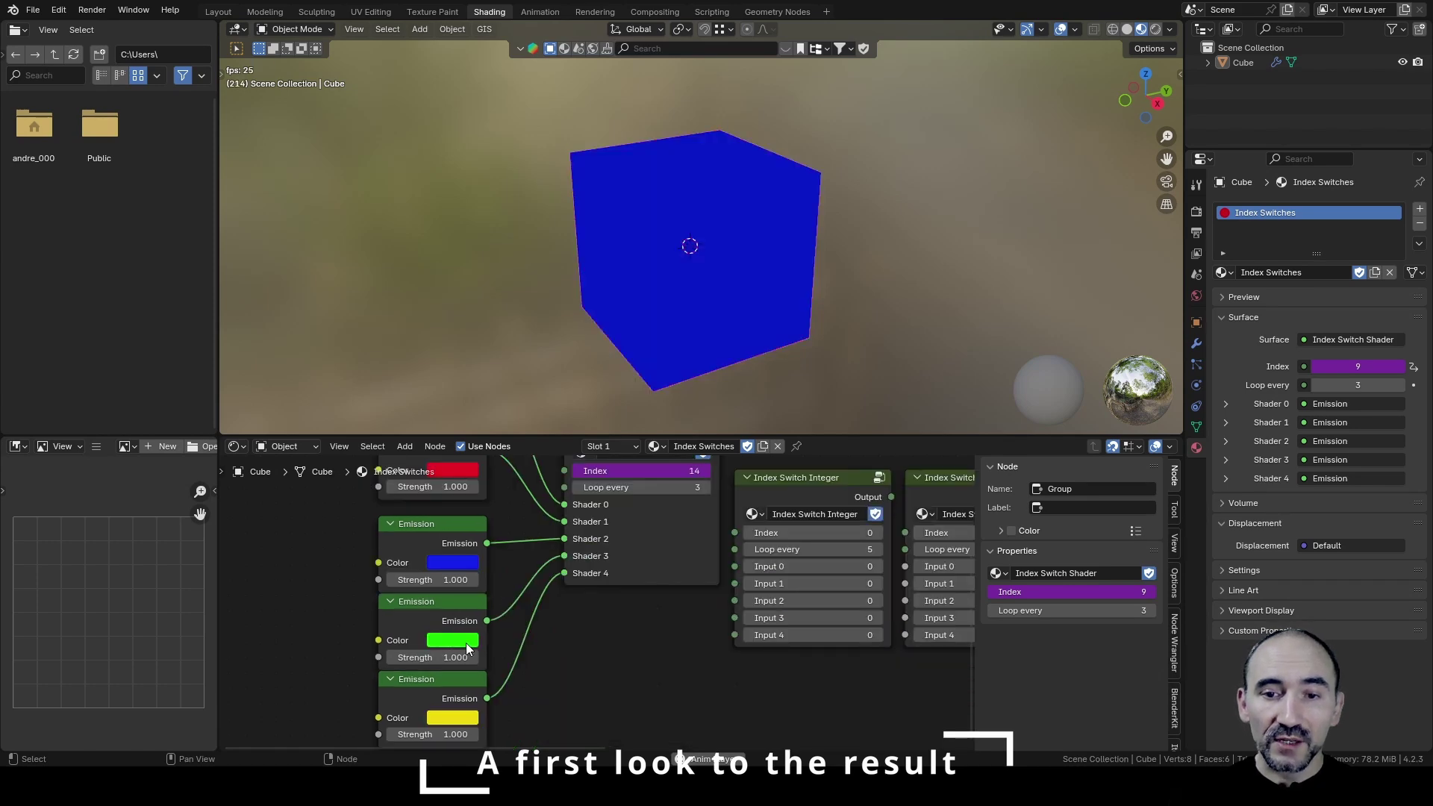
middle_drag(763, 539, 455, 575)
scroll(407, 582, down, 3)
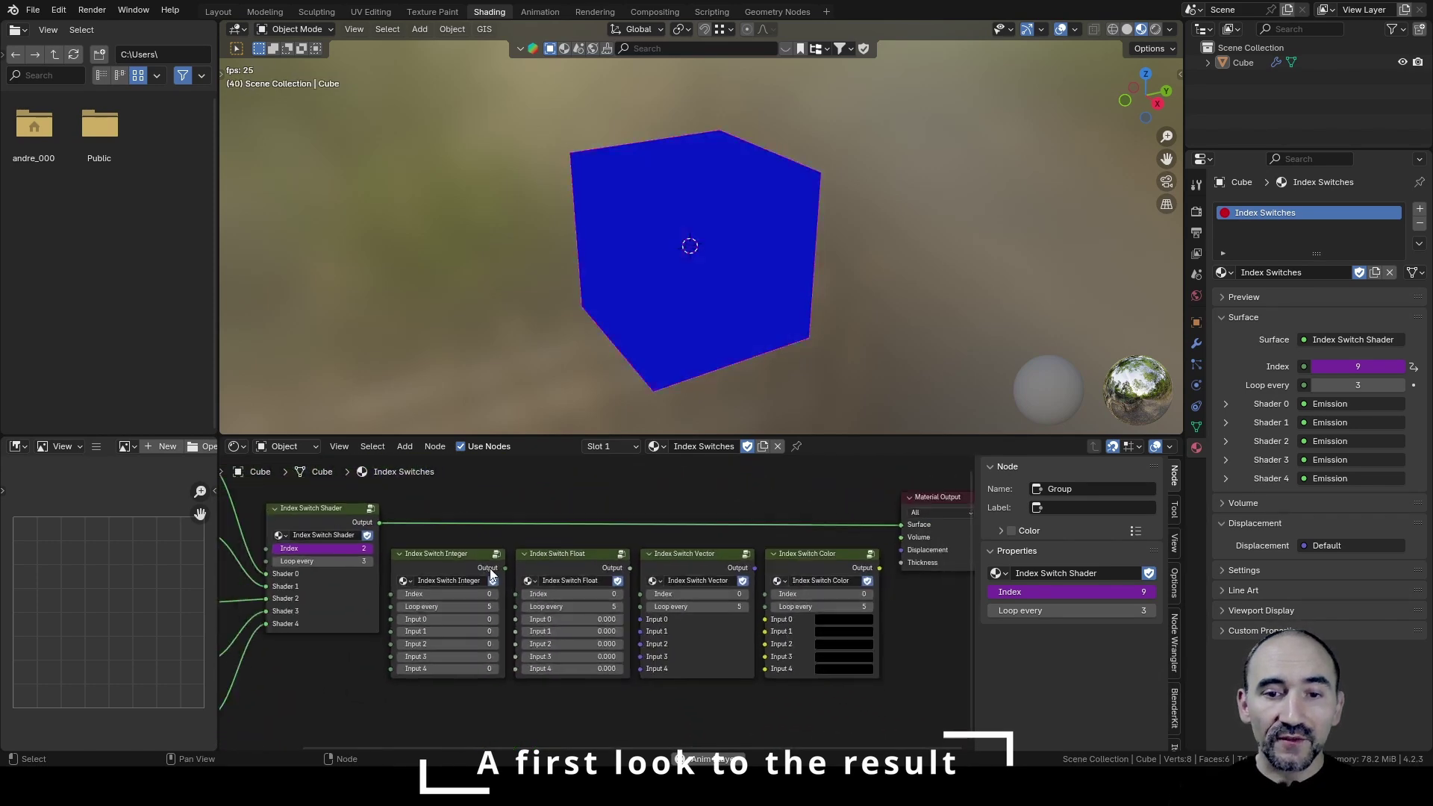
scroll(544, 584, up, 2)
middle_drag(527, 523, 527, 558)
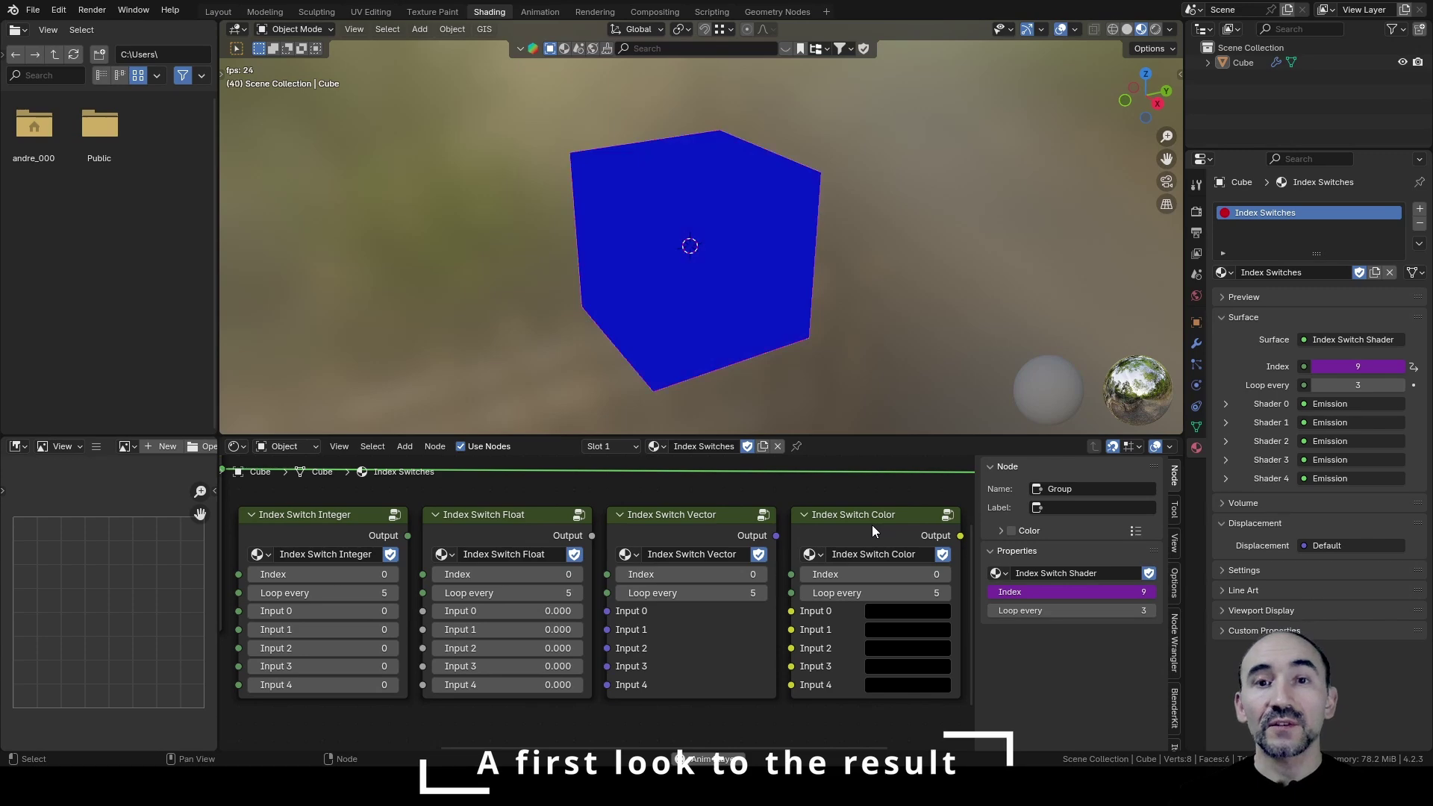
middle_drag(871, 525, 897, 540)
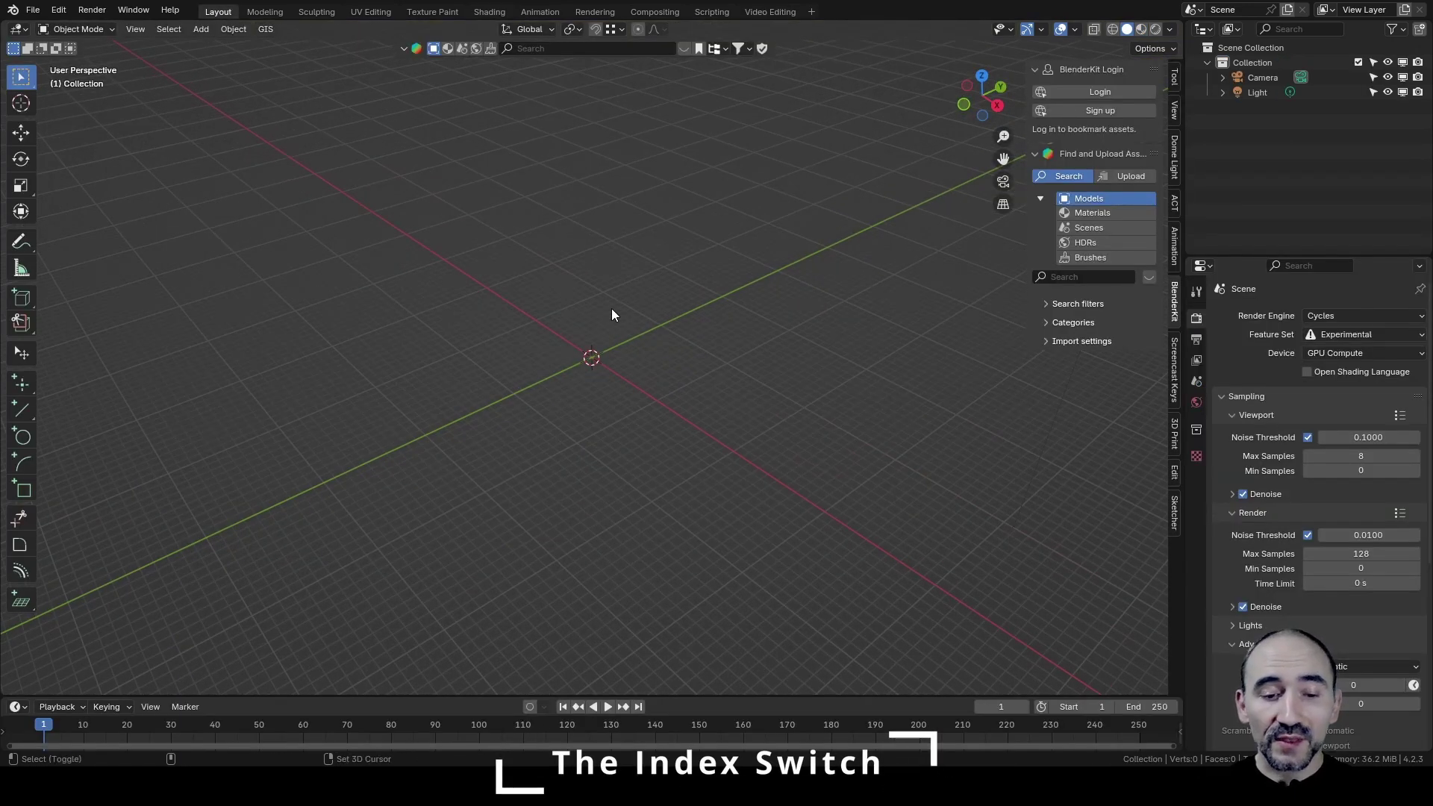
Step: Add a cube mesh at the origin and assign a new material to it
key(shift+a)
mouse_move(597, 329)
click(683, 337)
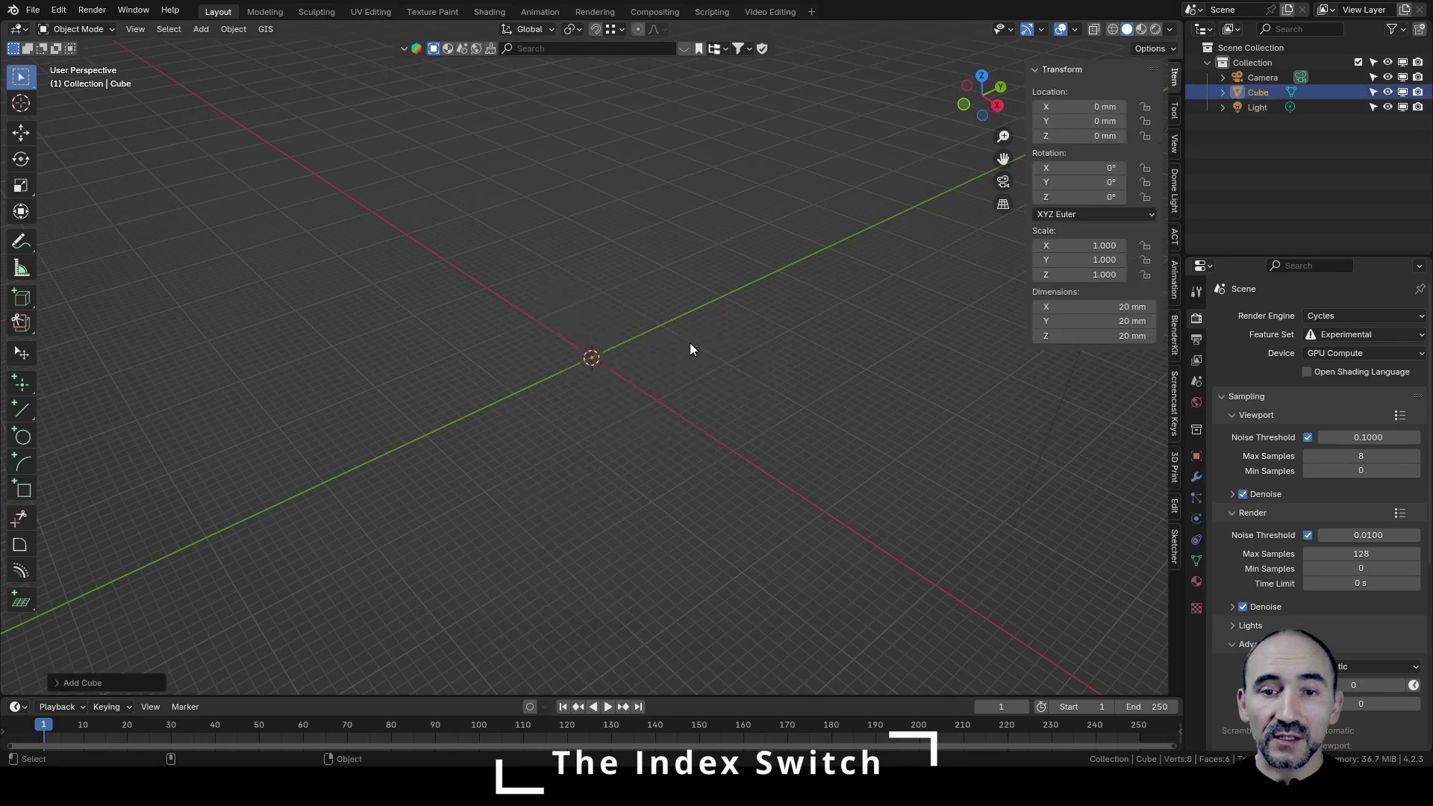
click(1196, 581)
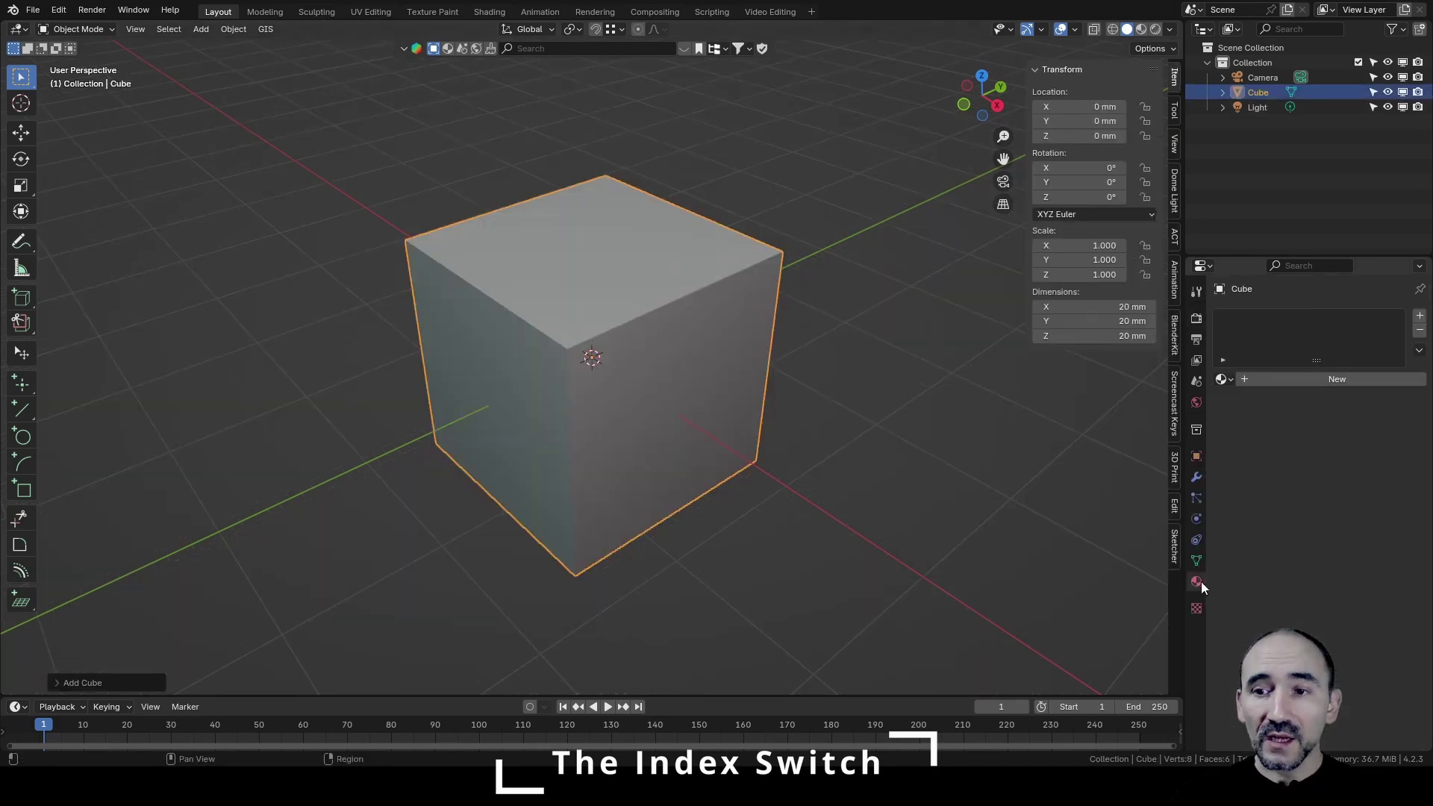
click(1279, 385)
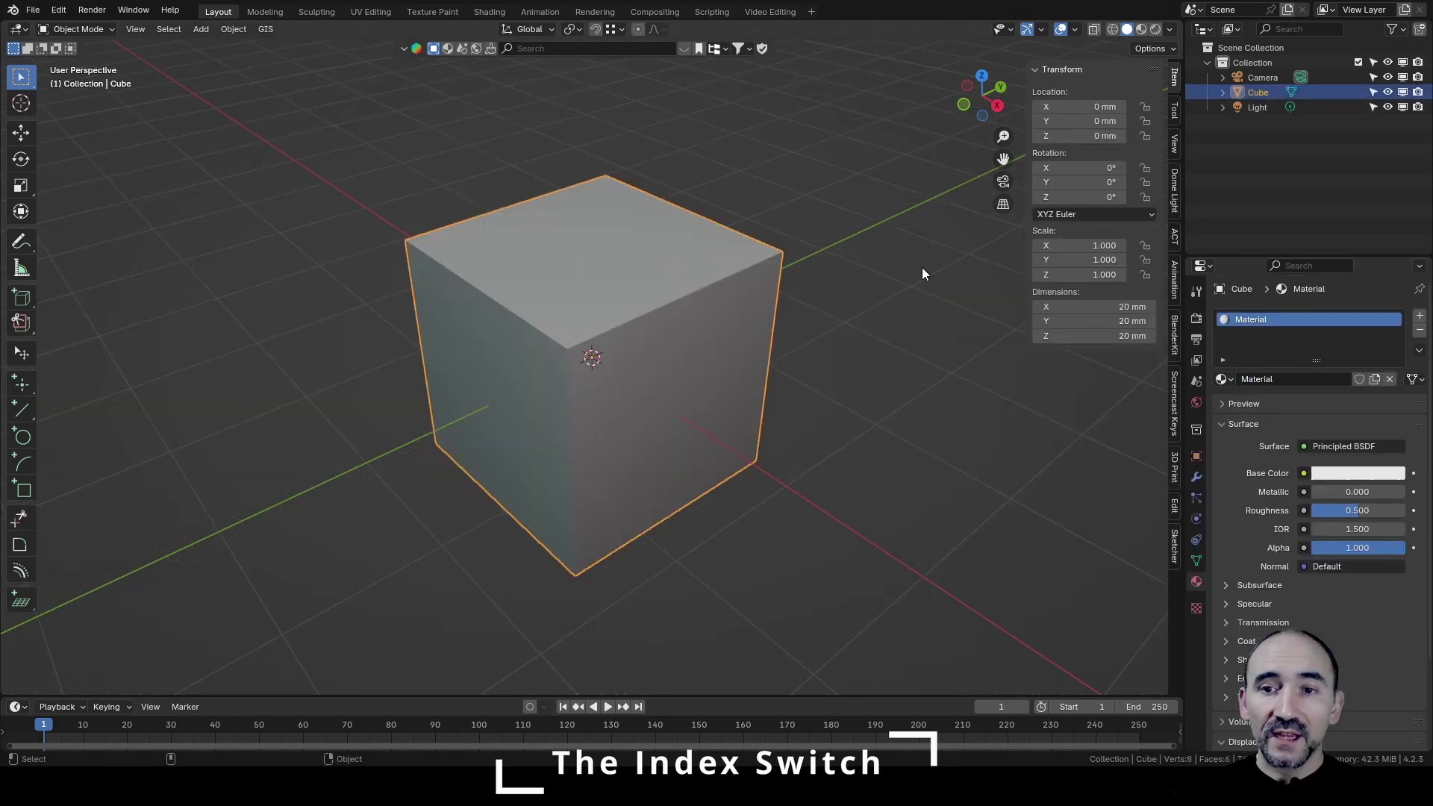
Step: Switch to the Shading workspace and move the Material Output node well away from the Principled BSDF node
click(488, 12)
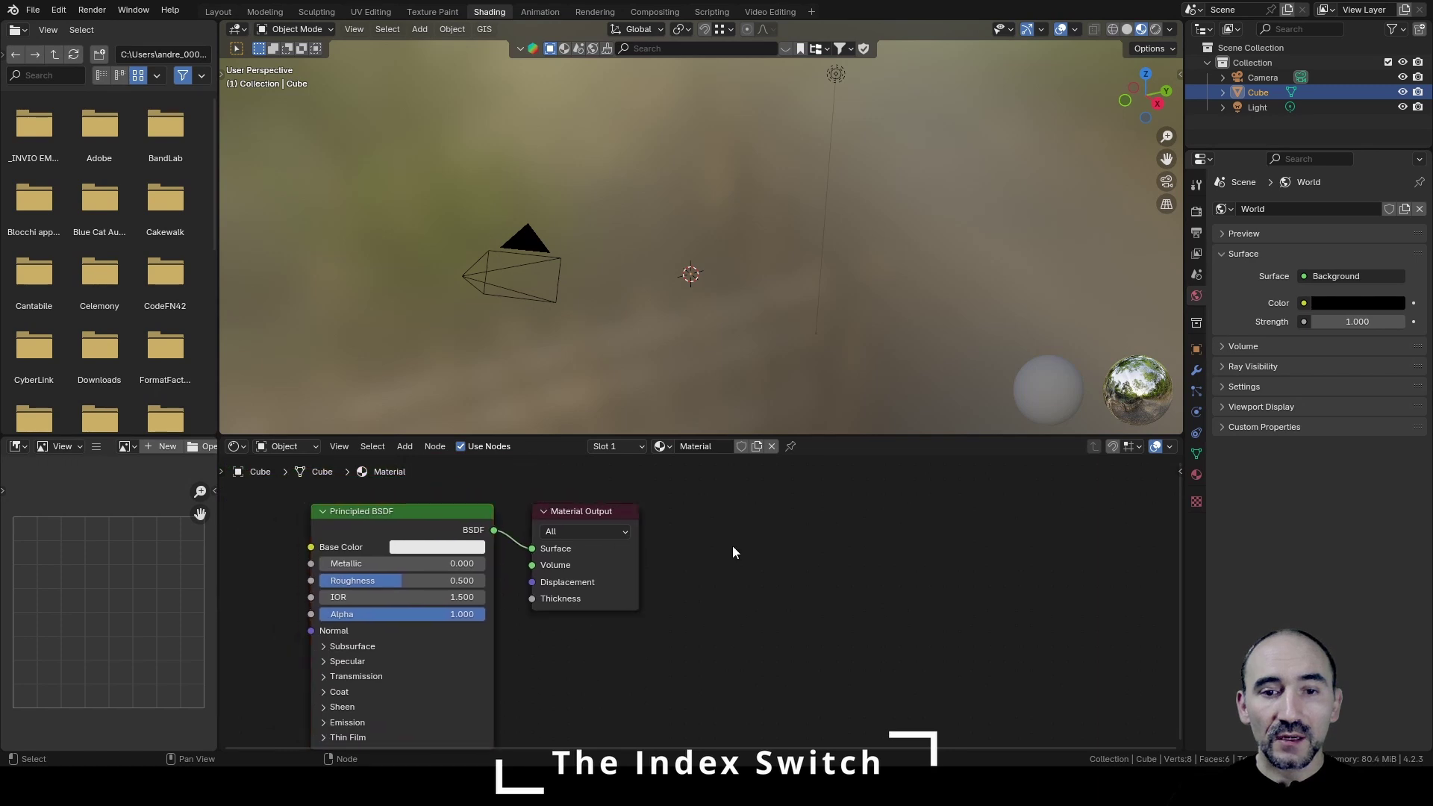
drag(591, 514, 1111, 497)
scroll(751, 269, up, 2)
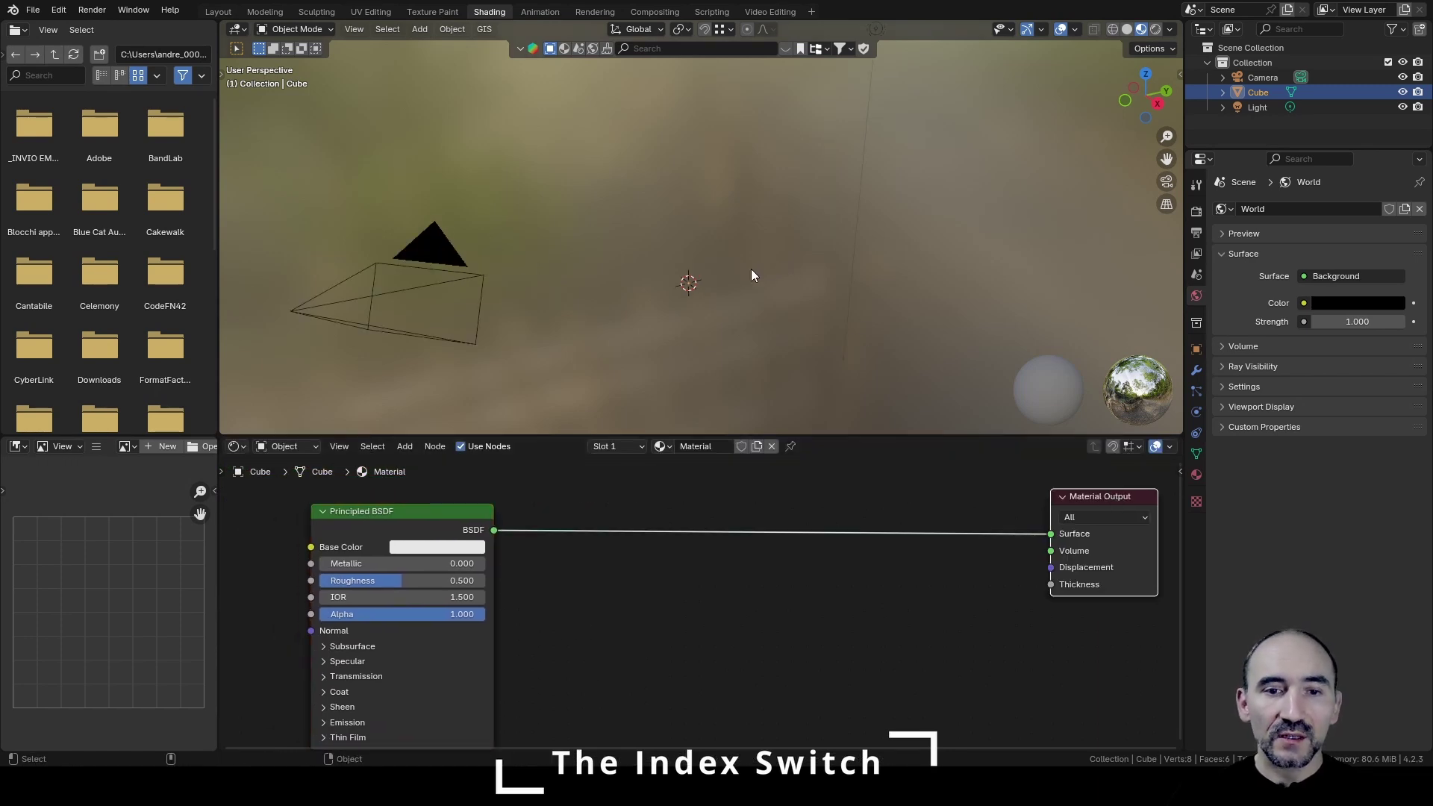
scroll(596, 598, down, 1)
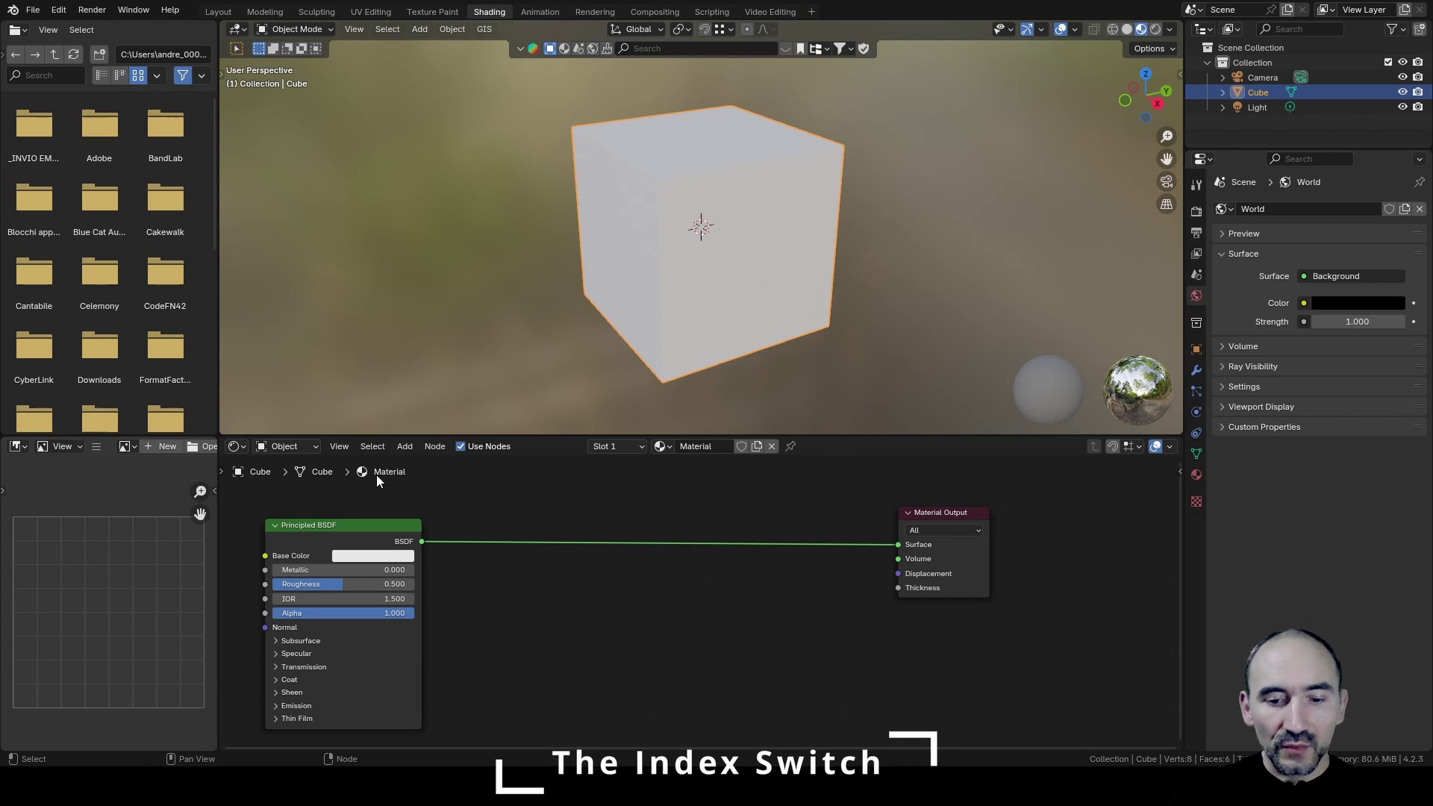
Step: Add an Emission shader node between the Principled BSDF and Material Output nodes
key(t)
click(240, 503)
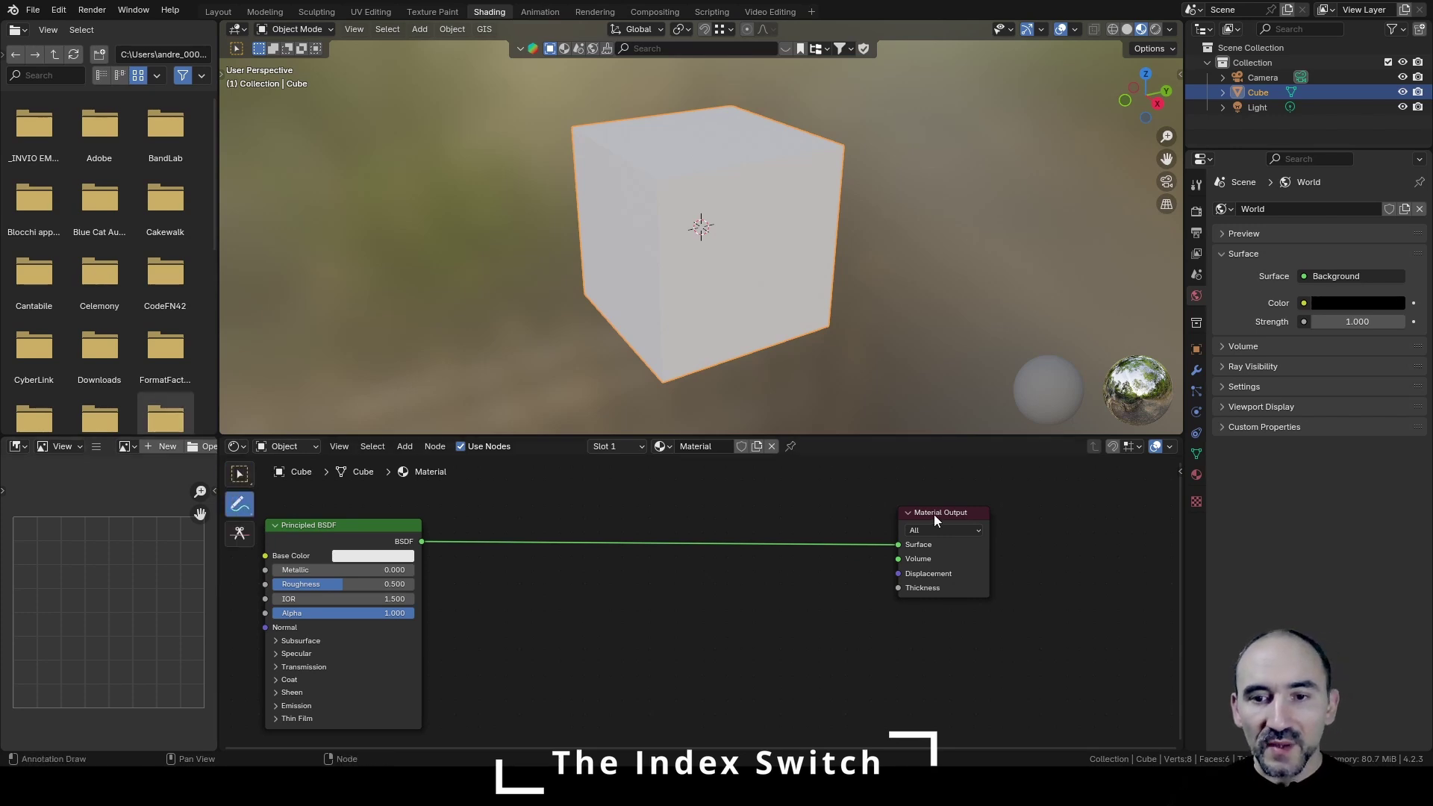
scroll(524, 560, down, 1)
key(F3)
text(emis)
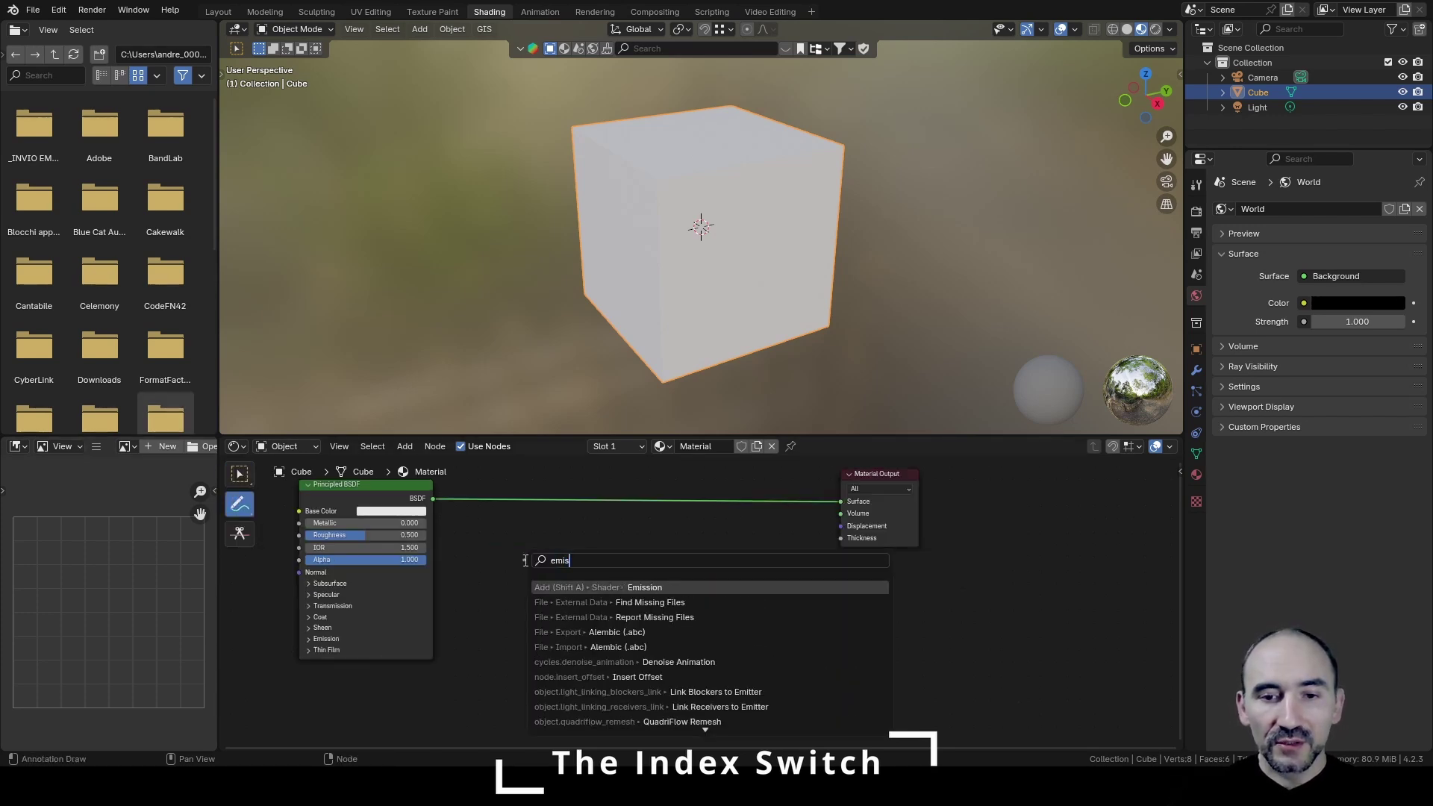
key(Return)
click(462, 532)
Step: Duplicate the Emission node below the original and set the copy's color to yellow, hue 0.151 with full saturation
key(shift+d)
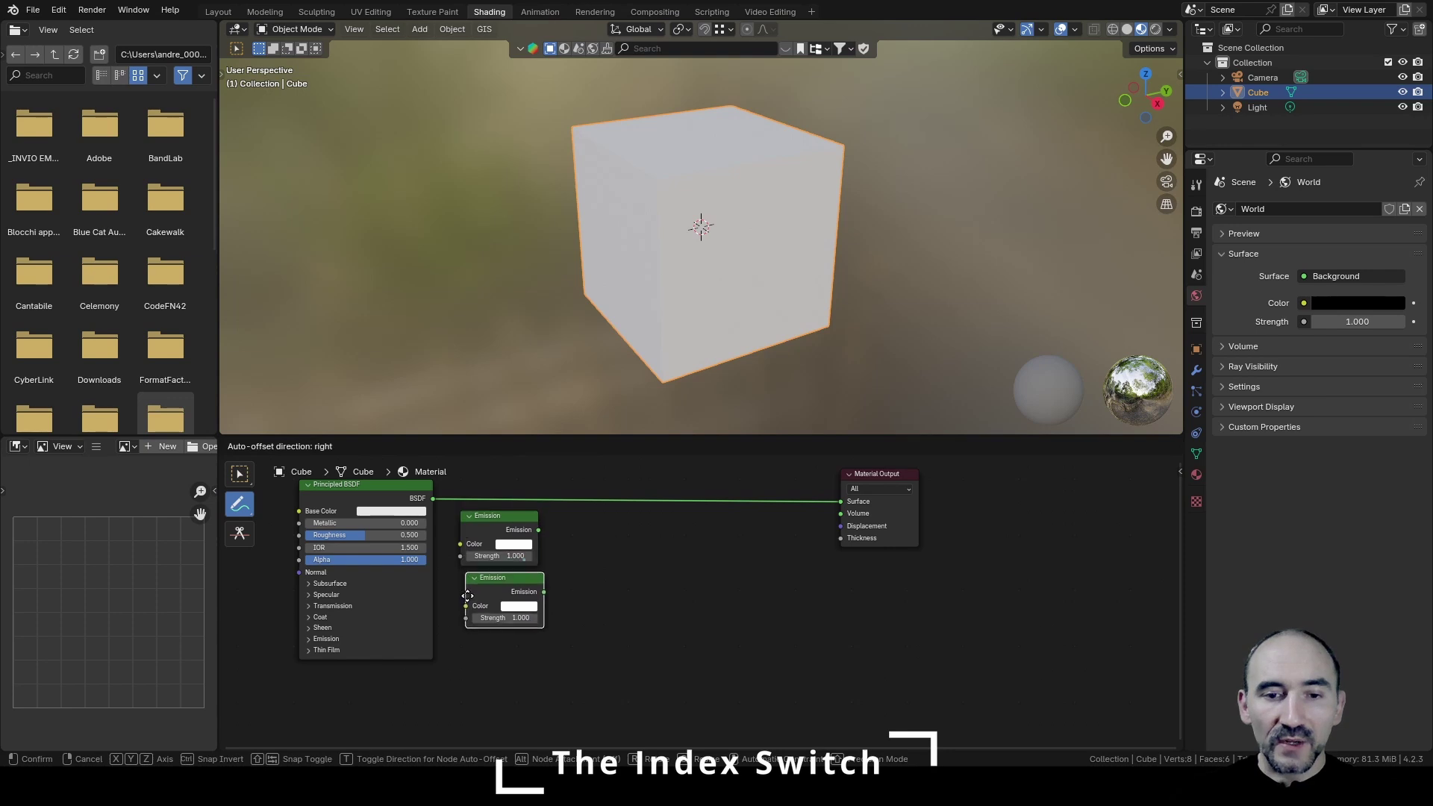
click(463, 599)
mouse_move(514, 611)
mouse_down()
mouse_move(487, 586)
mouse_move(530, 555)
mouse_move(483, 535)
mouse_up()
key(w)
scroll(486, 587, up, 1)
click(483, 611)
click(481, 493)
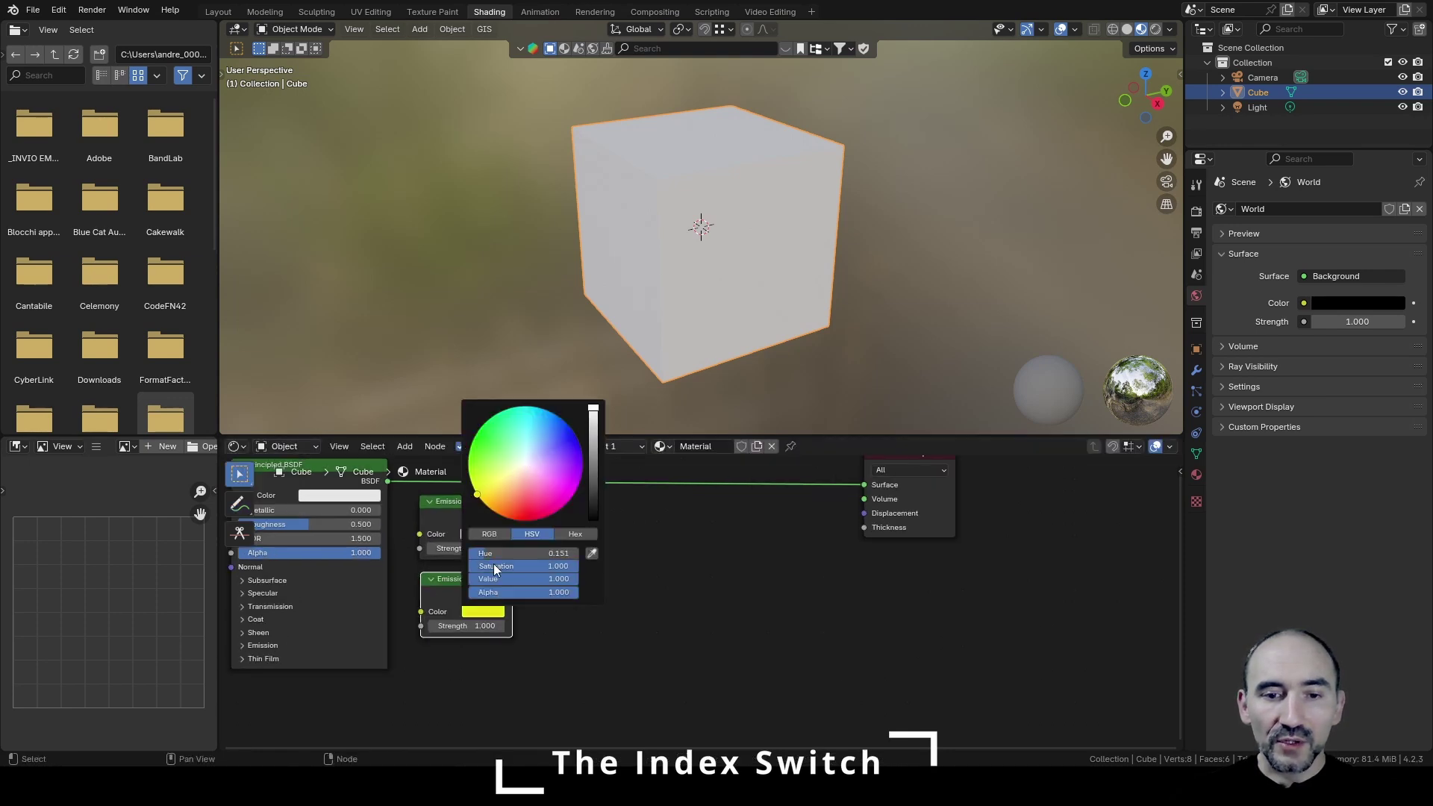
Step: Duplicate the yellow Emission node below itself and set the new copy's color to red, hue 0.999
key(shift+d)
click(456, 664)
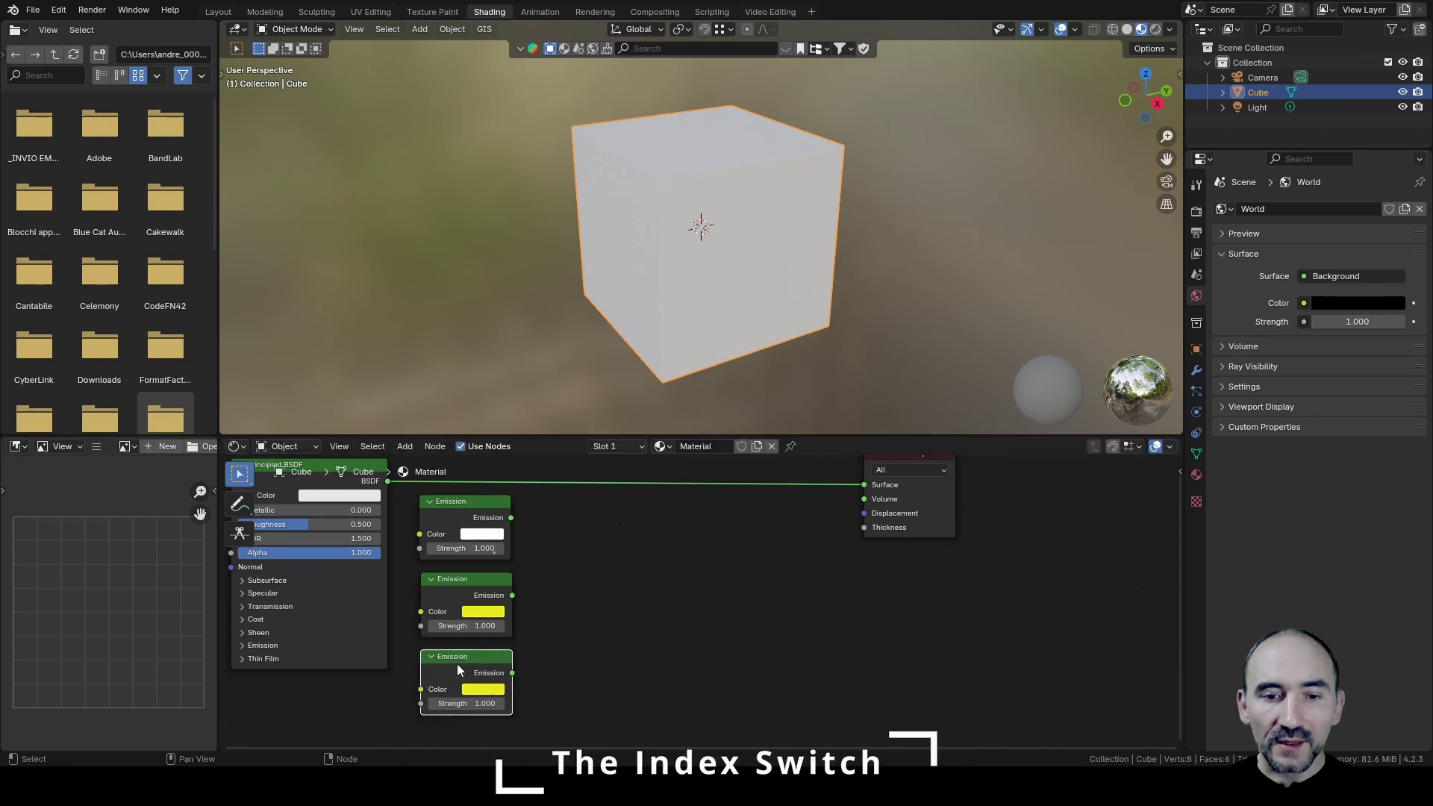
click(481, 687)
click(527, 591)
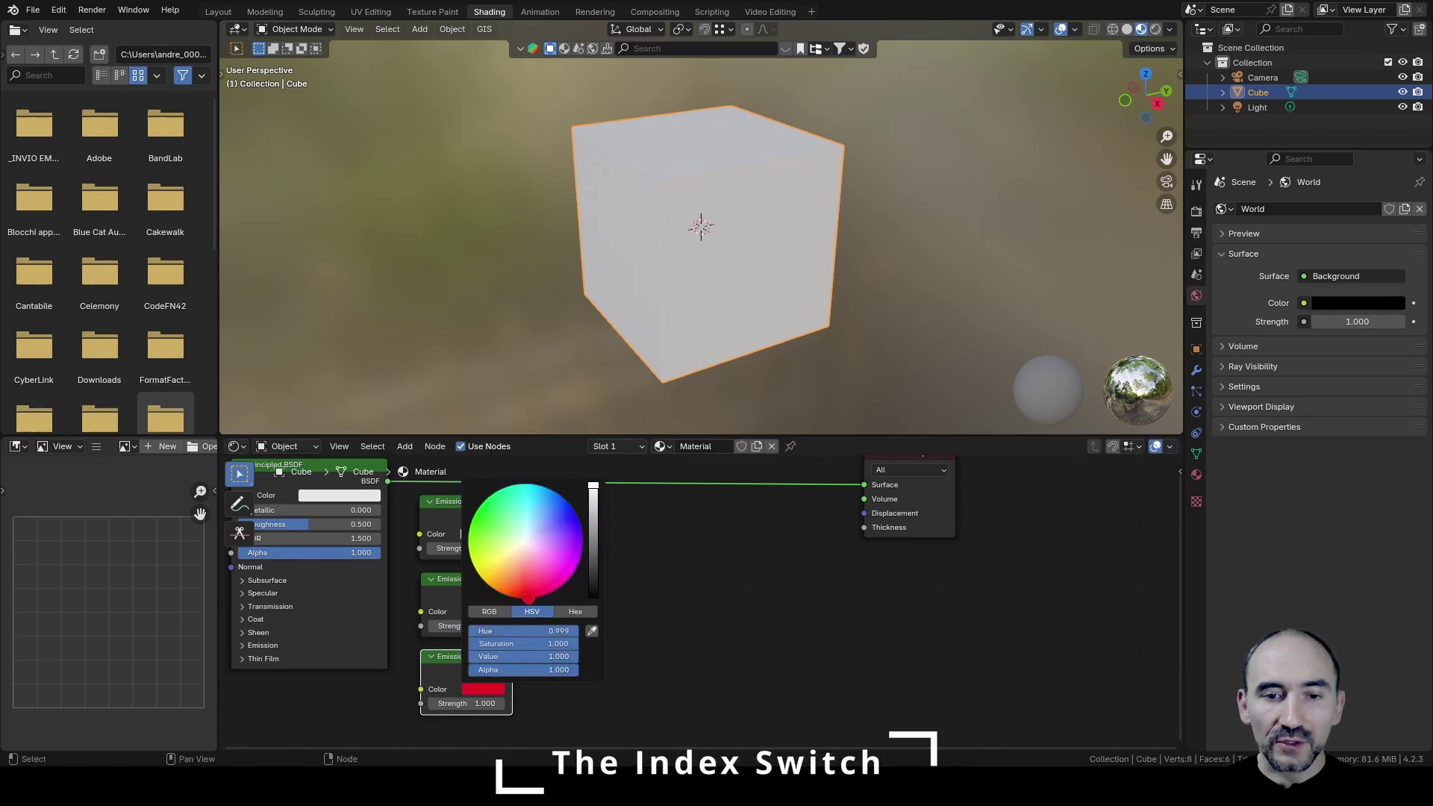
Step: Delete the Principled BSDF node and move the Material Output node farther from the Emission nodes
click(366, 595)
key(x)
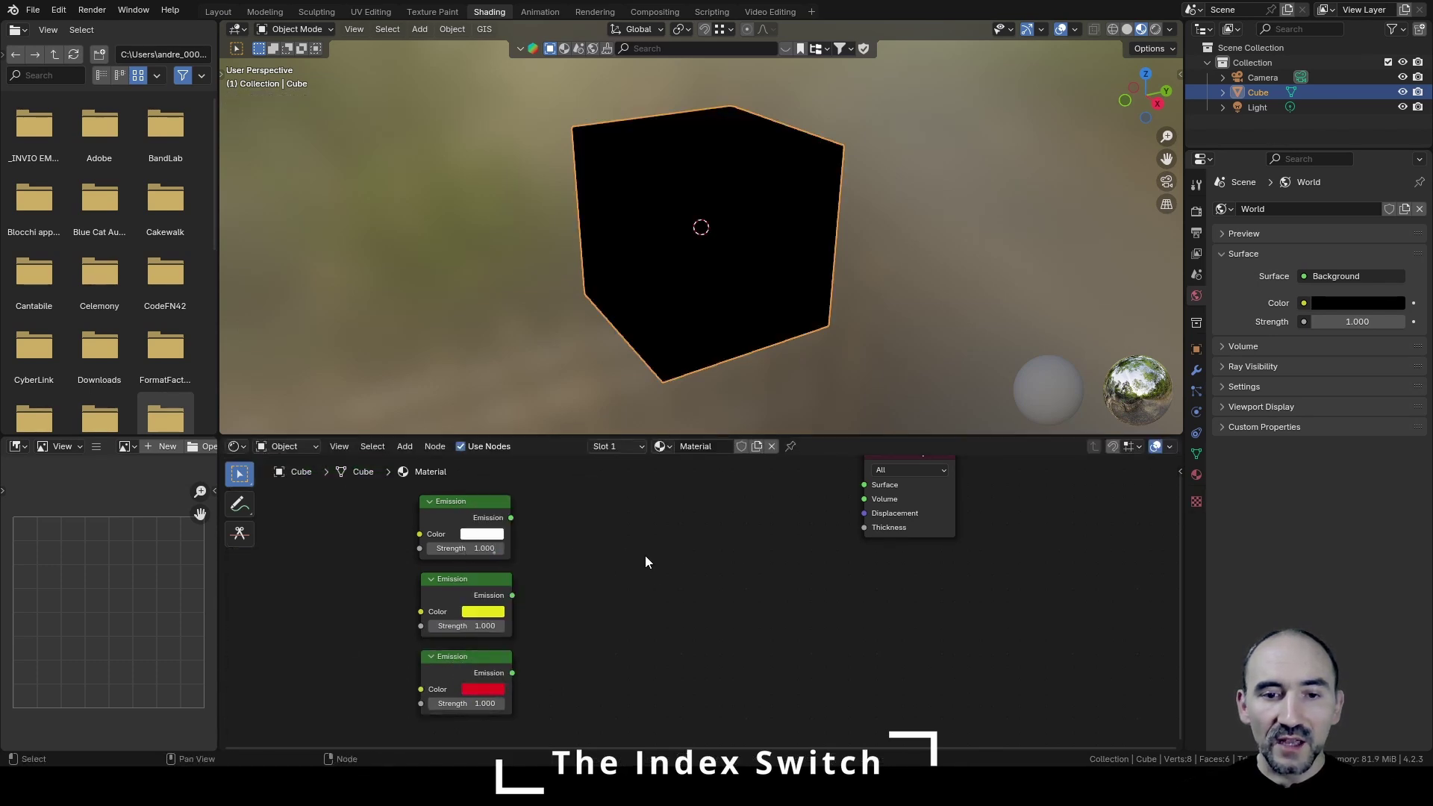
middle_drag(646, 559, 503, 593)
drag(765, 478, 1080, 527)
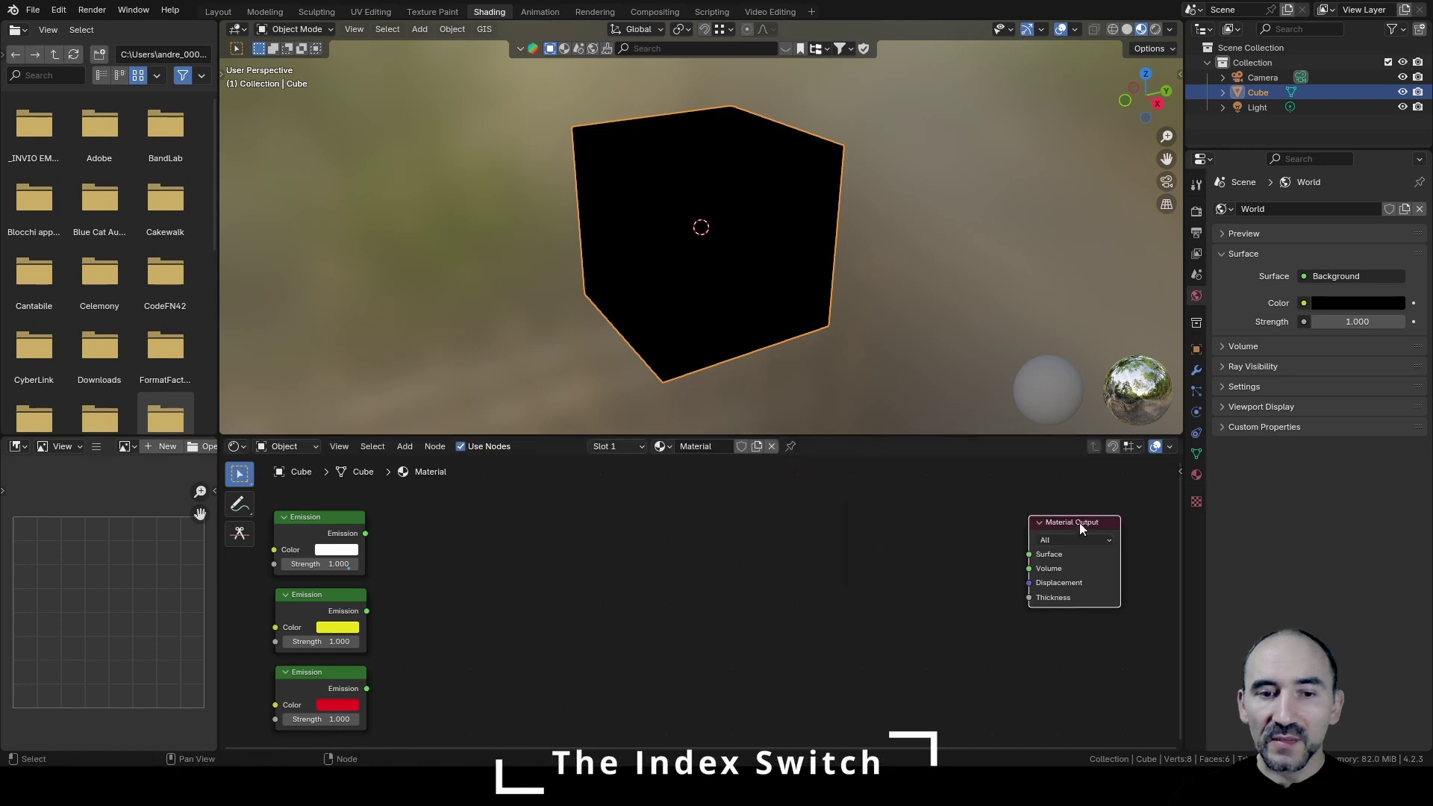
Step: Add a Mix Shader node between the Emission nodes and the Material Output node
key(F3)
text(mix)
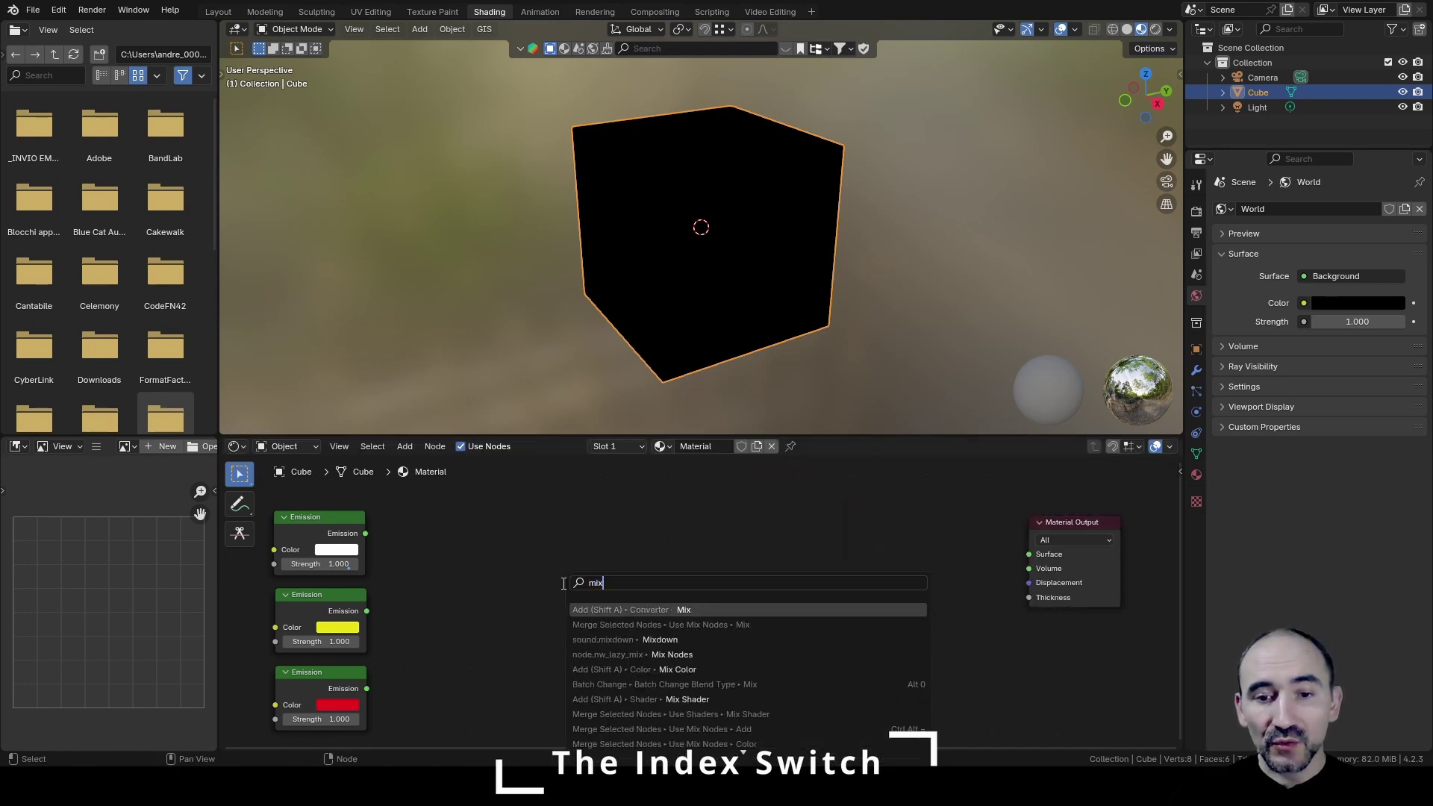
text( shader)
key(Return)
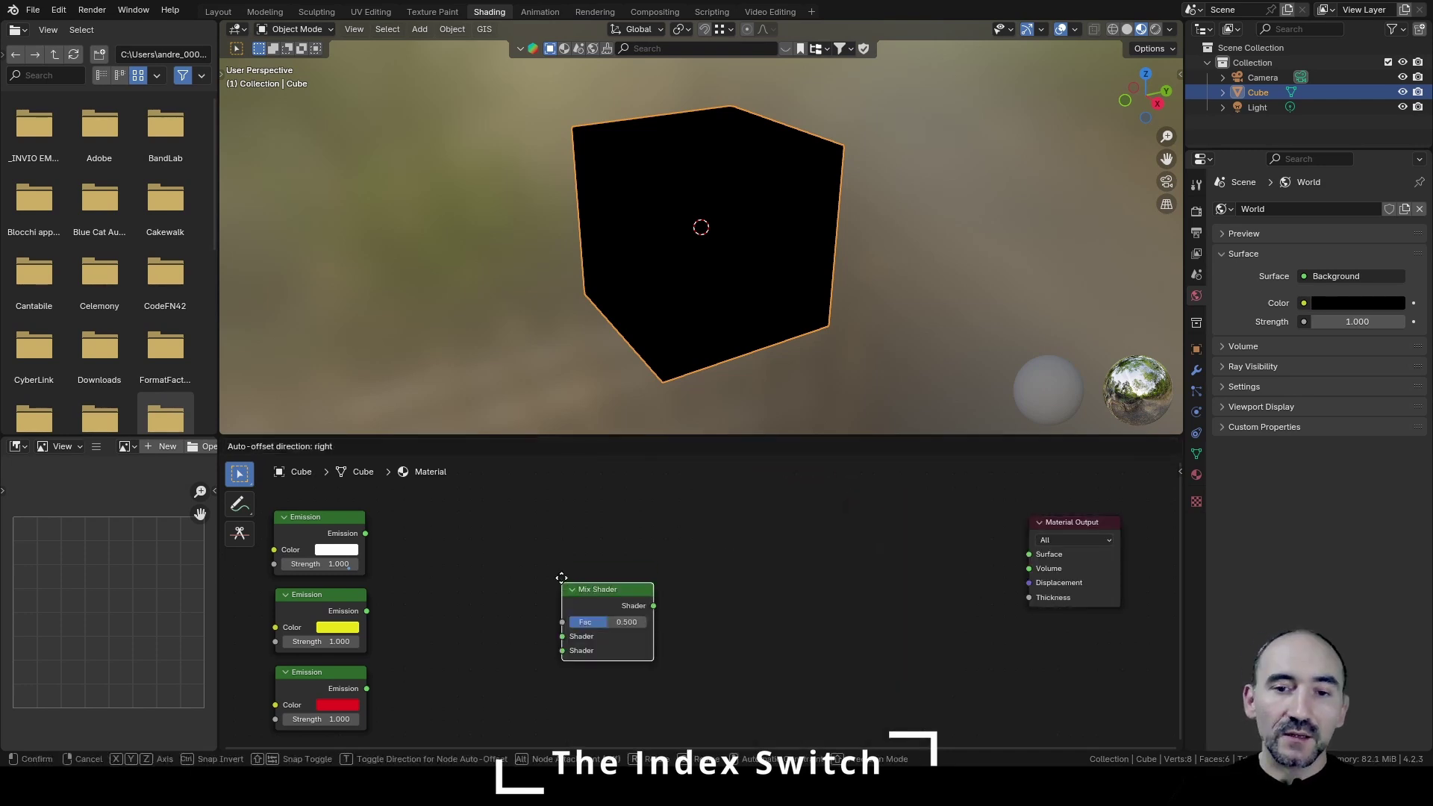
click(603, 526)
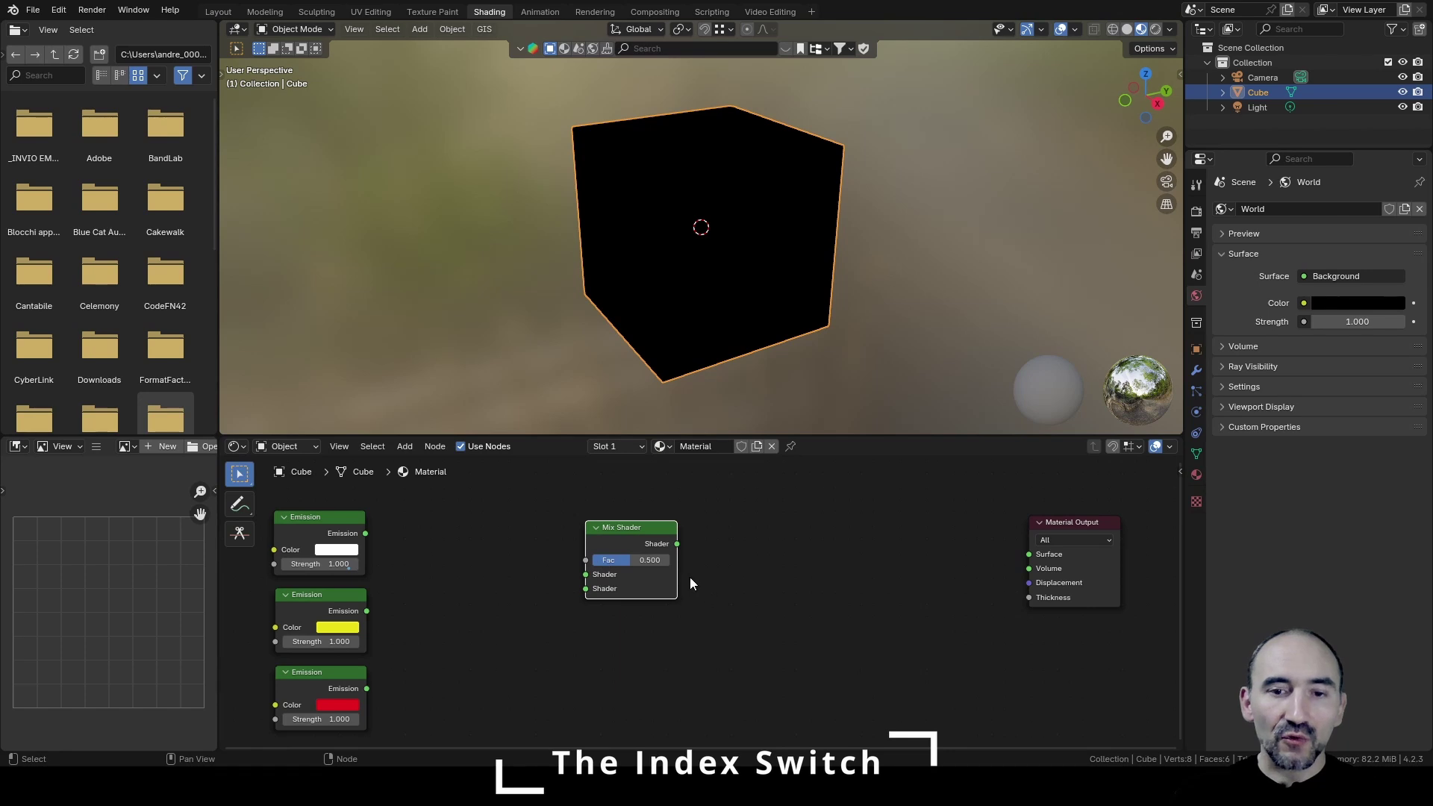
Step: Connect the white and yellow Emission nodes to the Mix Shader's first and second shader inputs and set its Fac to 1.000
drag(366, 534, 586, 574)
drag(366, 611, 586, 592)
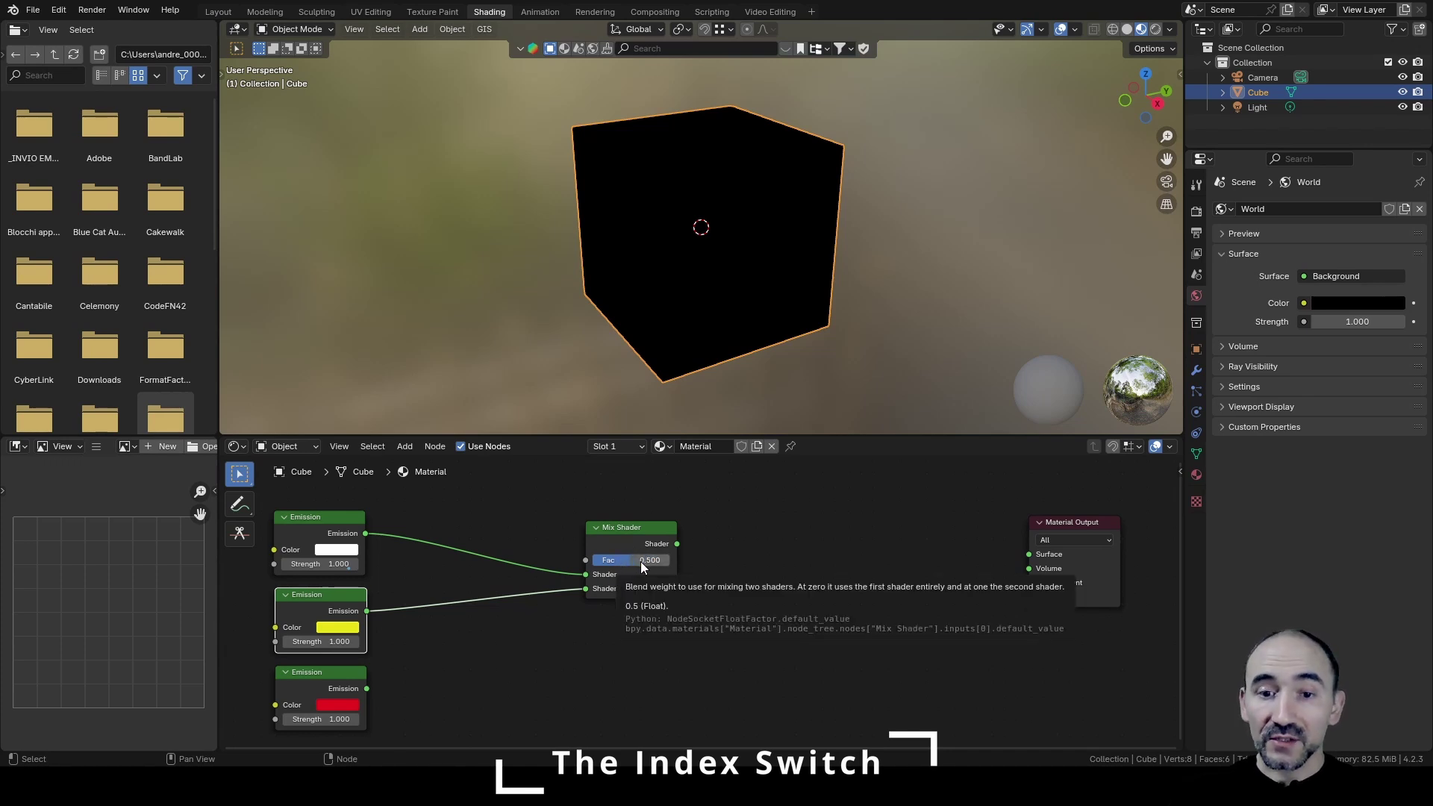
drag(640, 561, 584, 559)
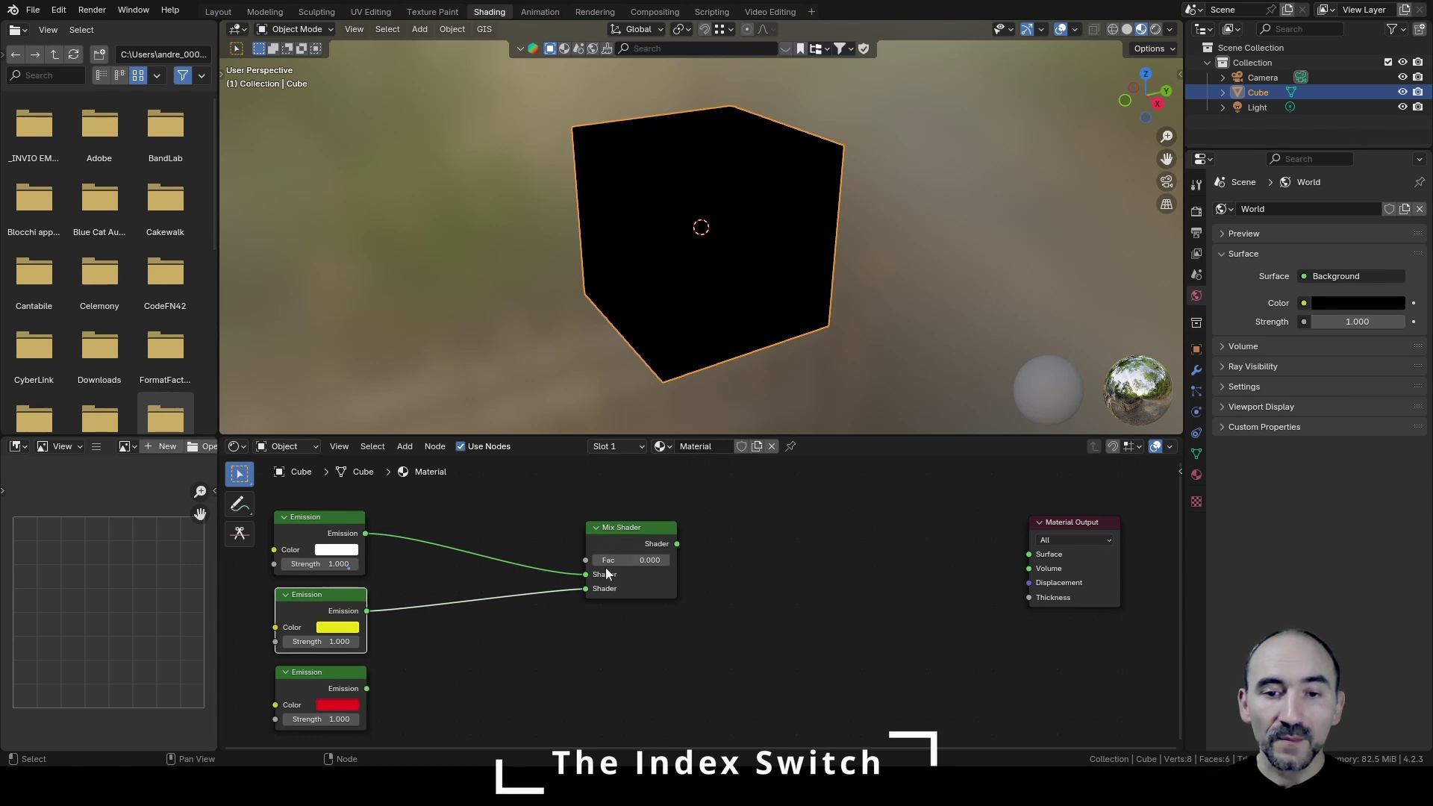
drag(608, 561, 674, 561)
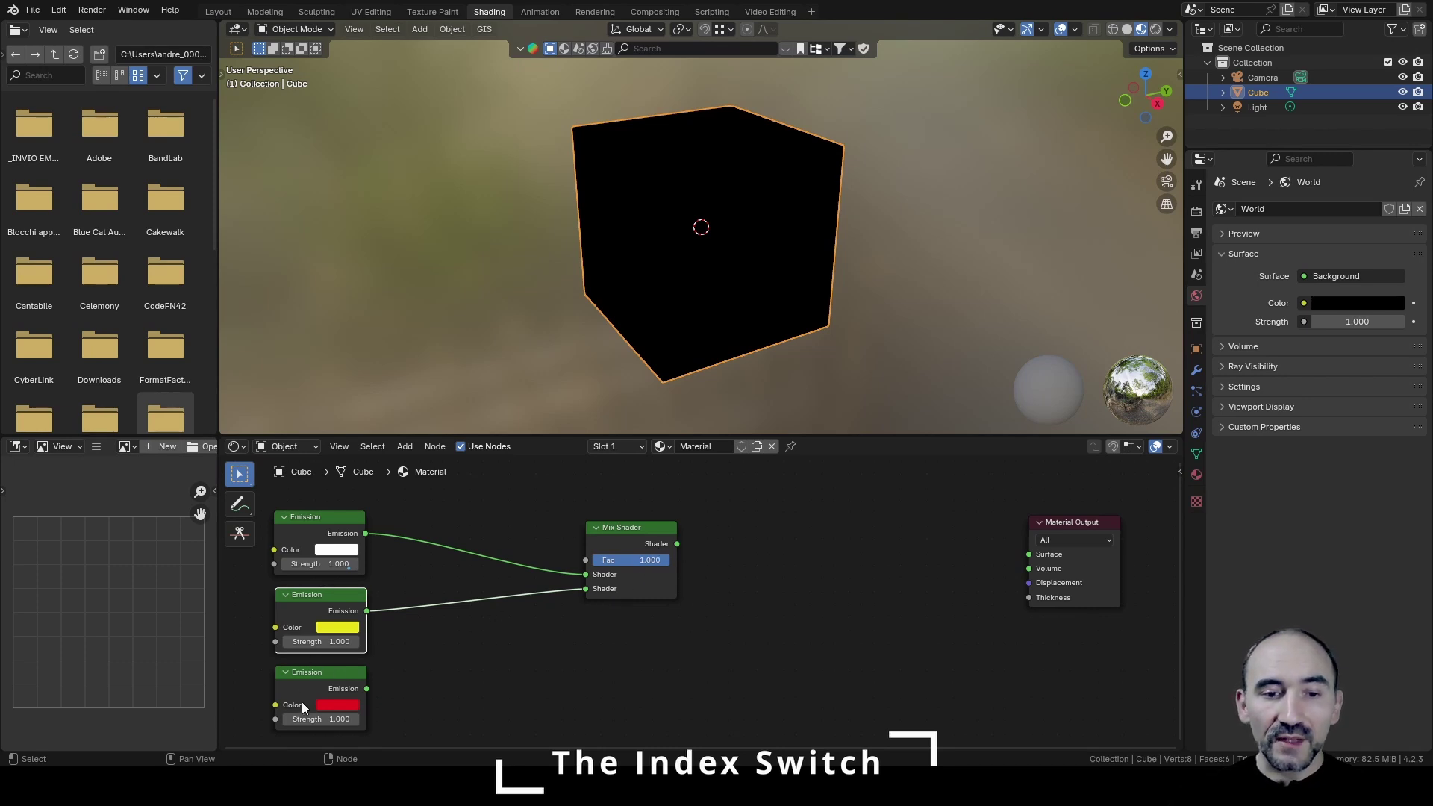
Step: Duplicate the Mix Shader node and connect the original's output to the copy's first shader input
click(319, 679)
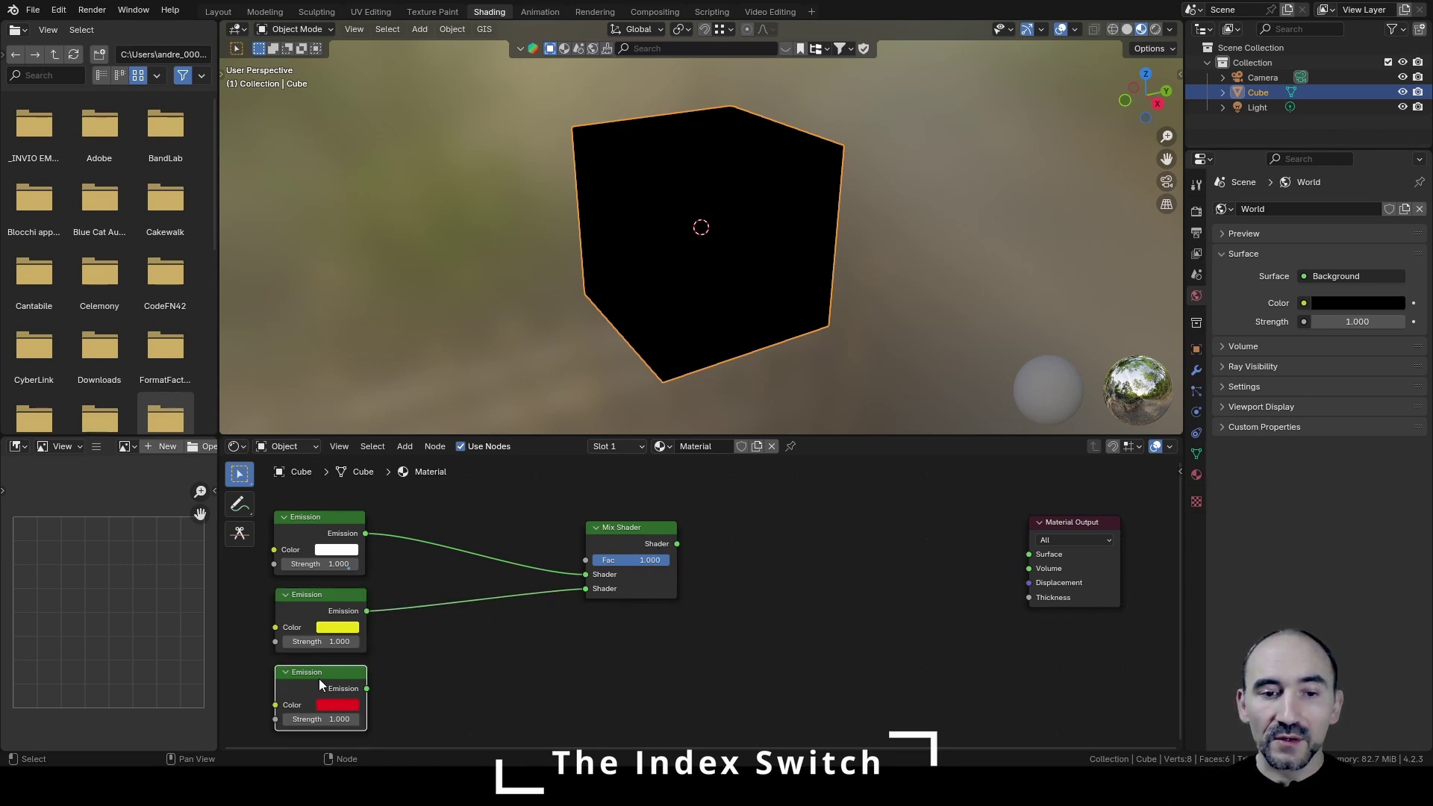
click(631, 539)
key(shift+d)
click(687, 561)
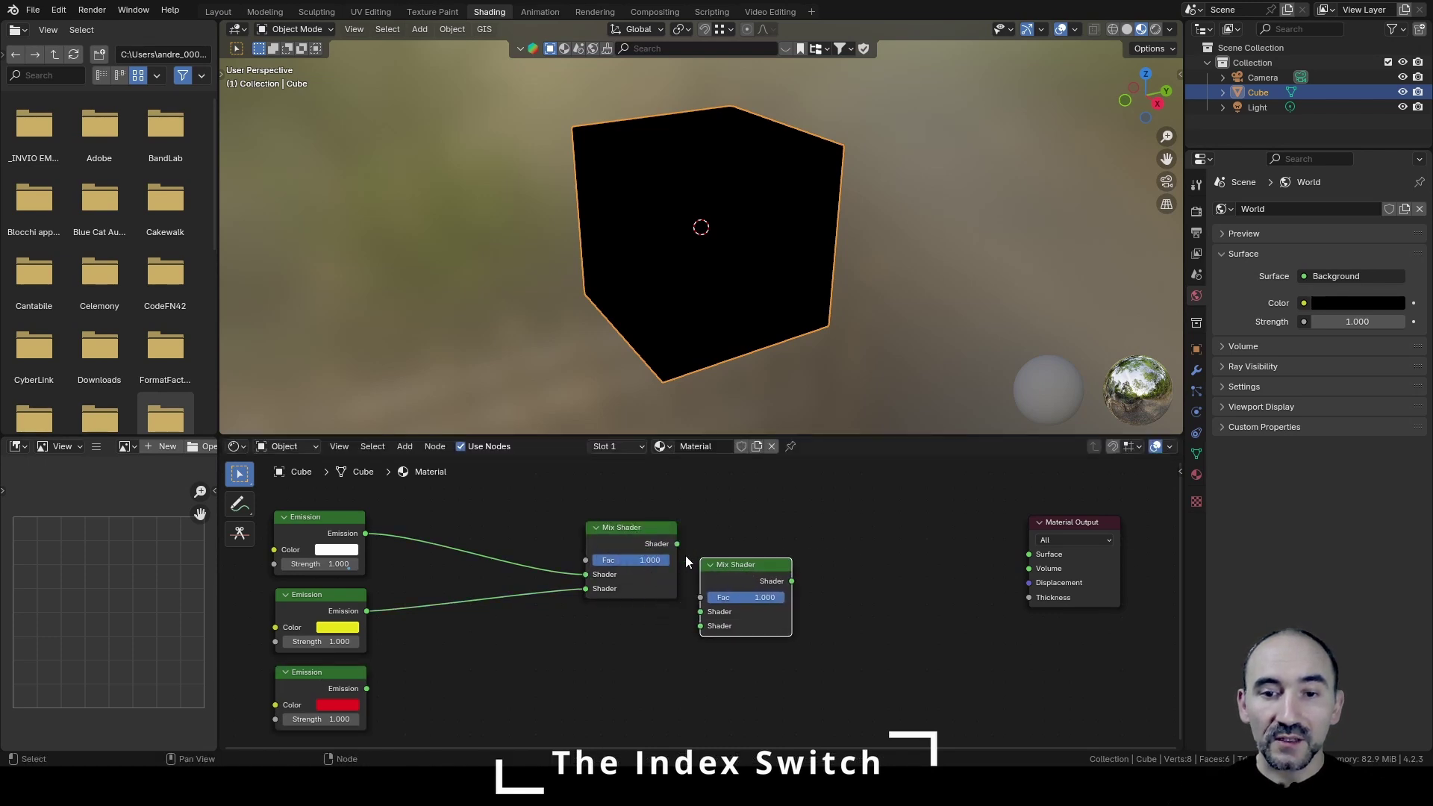
drag(677, 543, 699, 611)
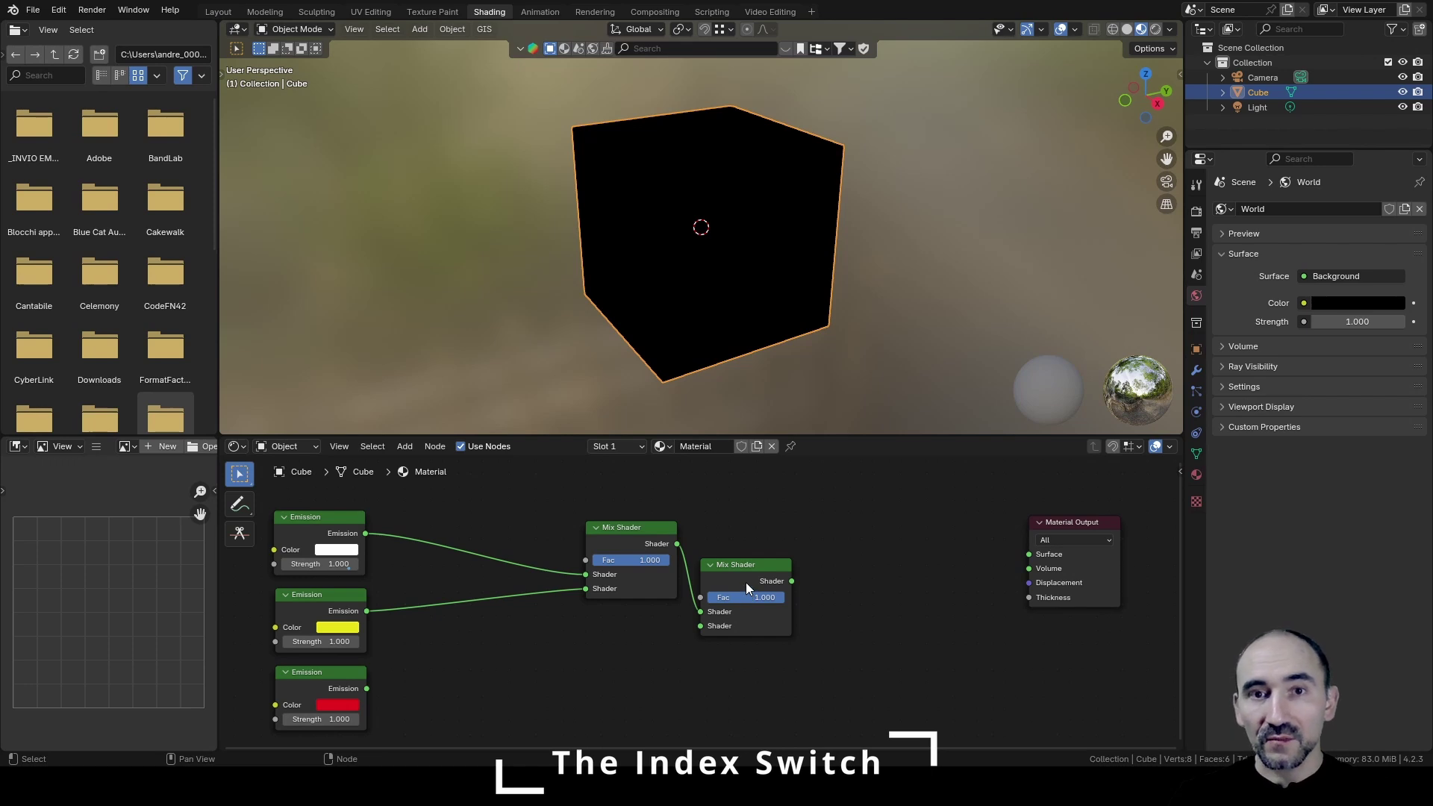
Step: Connect the red Emission node to the second Mix Shader's second shader input and create a blue duplicate of that Emission node below it
drag(367, 688, 700, 626)
scroll(704, 589, down, 2)
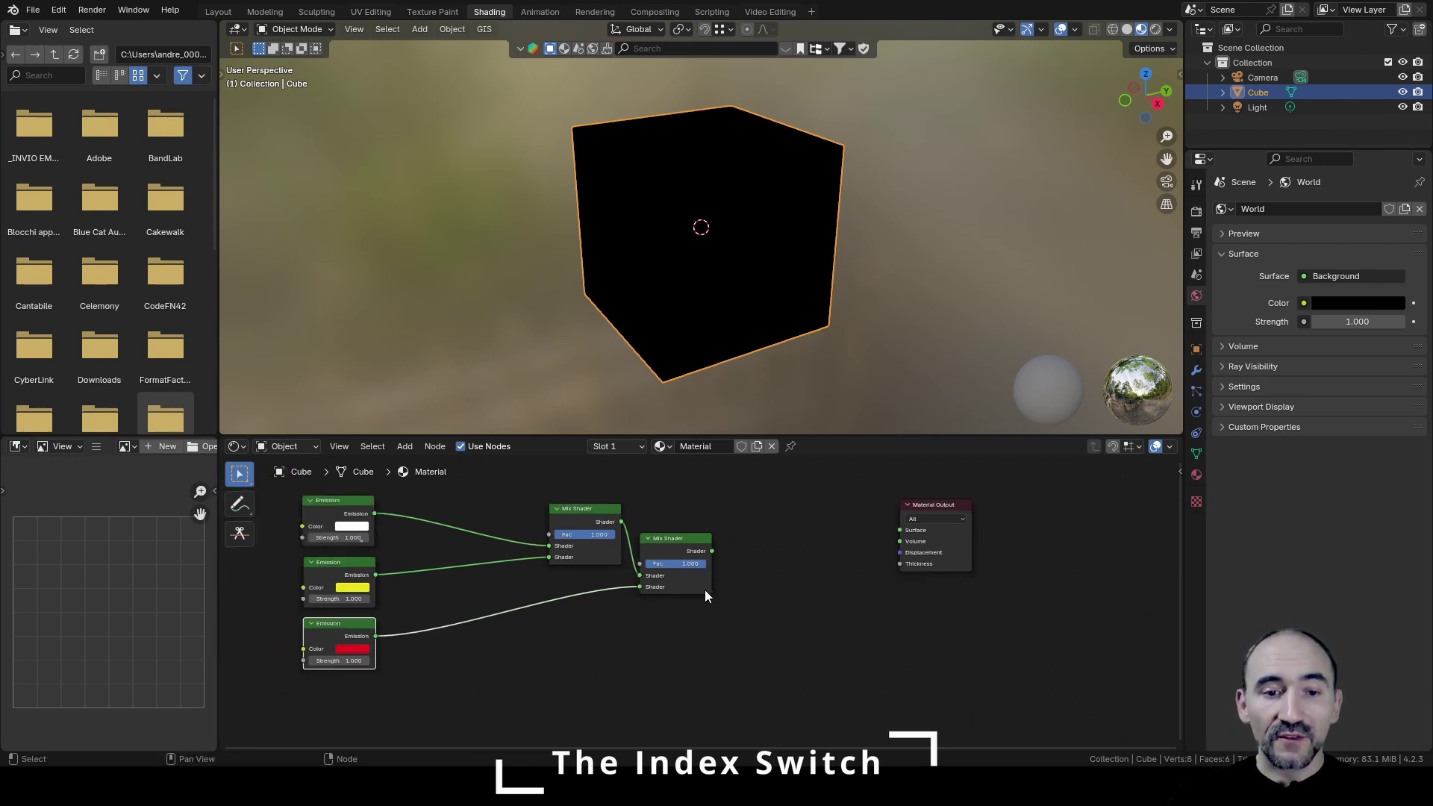
key(shift+d)
click(347, 697)
click(352, 713)
click(427, 579)
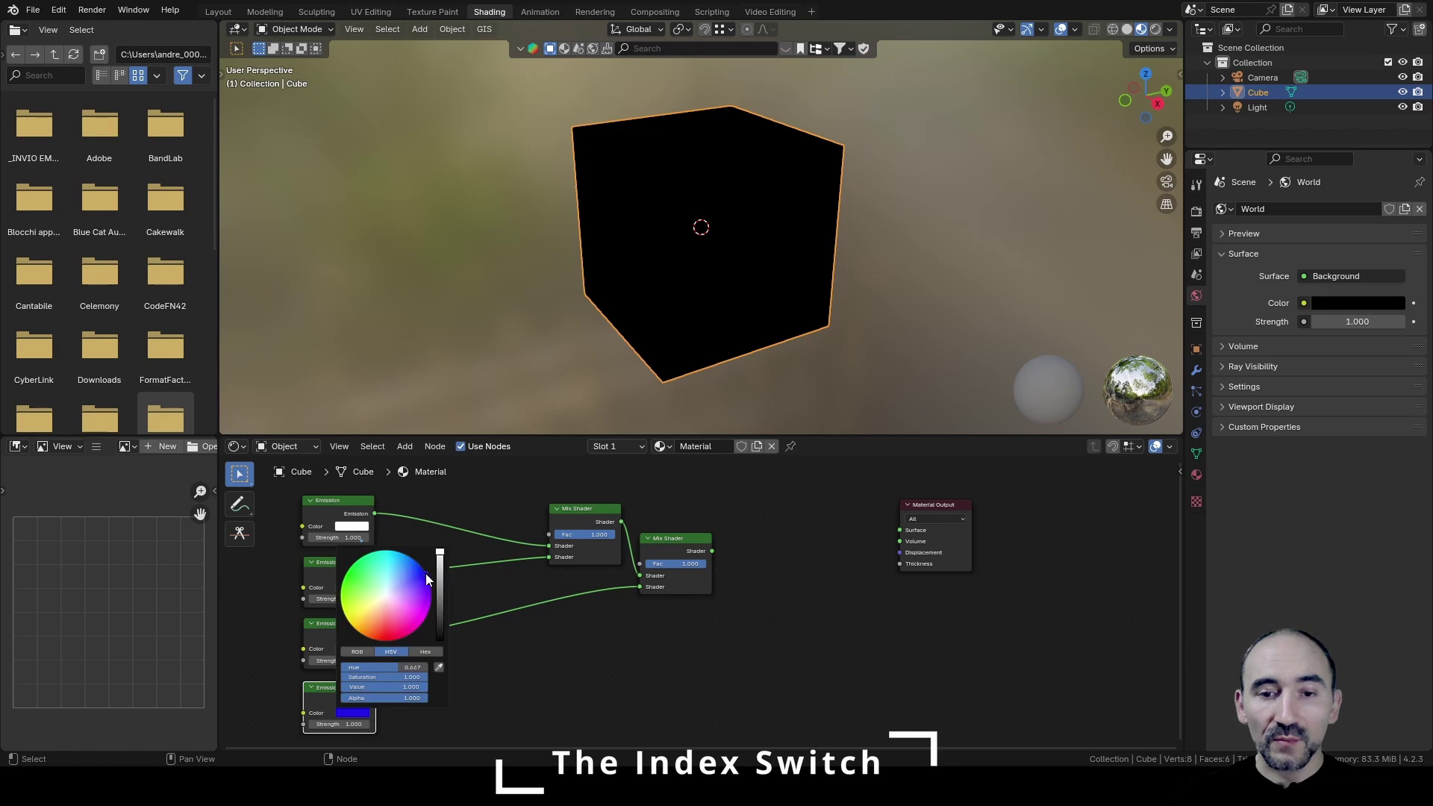
Step: Duplicate the second Mix Shader, feed the copy with the second Mix Shader and the blue Emission, and link it to the Material Output's Surface
click(681, 550)
key(shift+d)
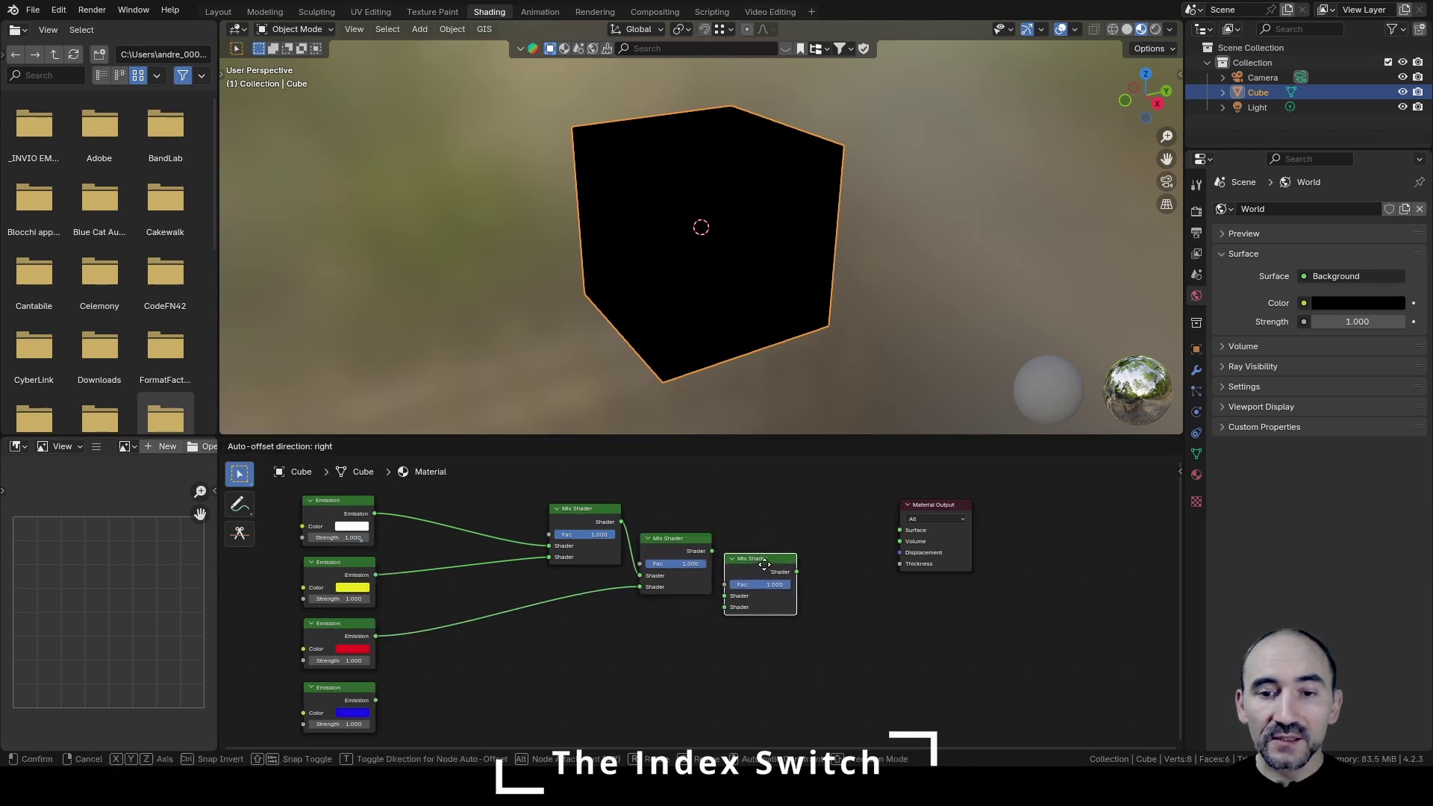
click(769, 572)
drag(713, 551, 729, 602)
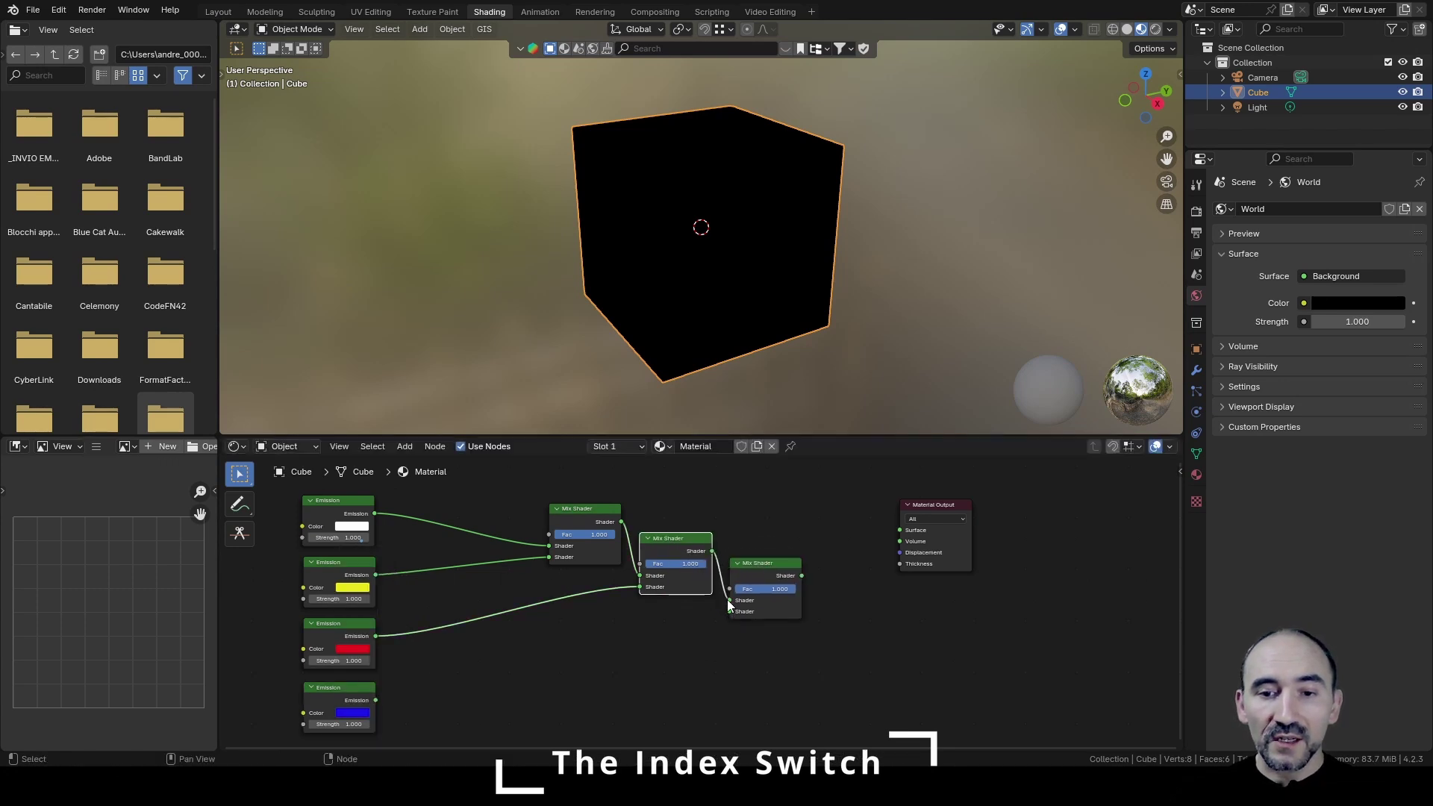
drag(376, 700, 725, 613)
drag(802, 575, 900, 529)
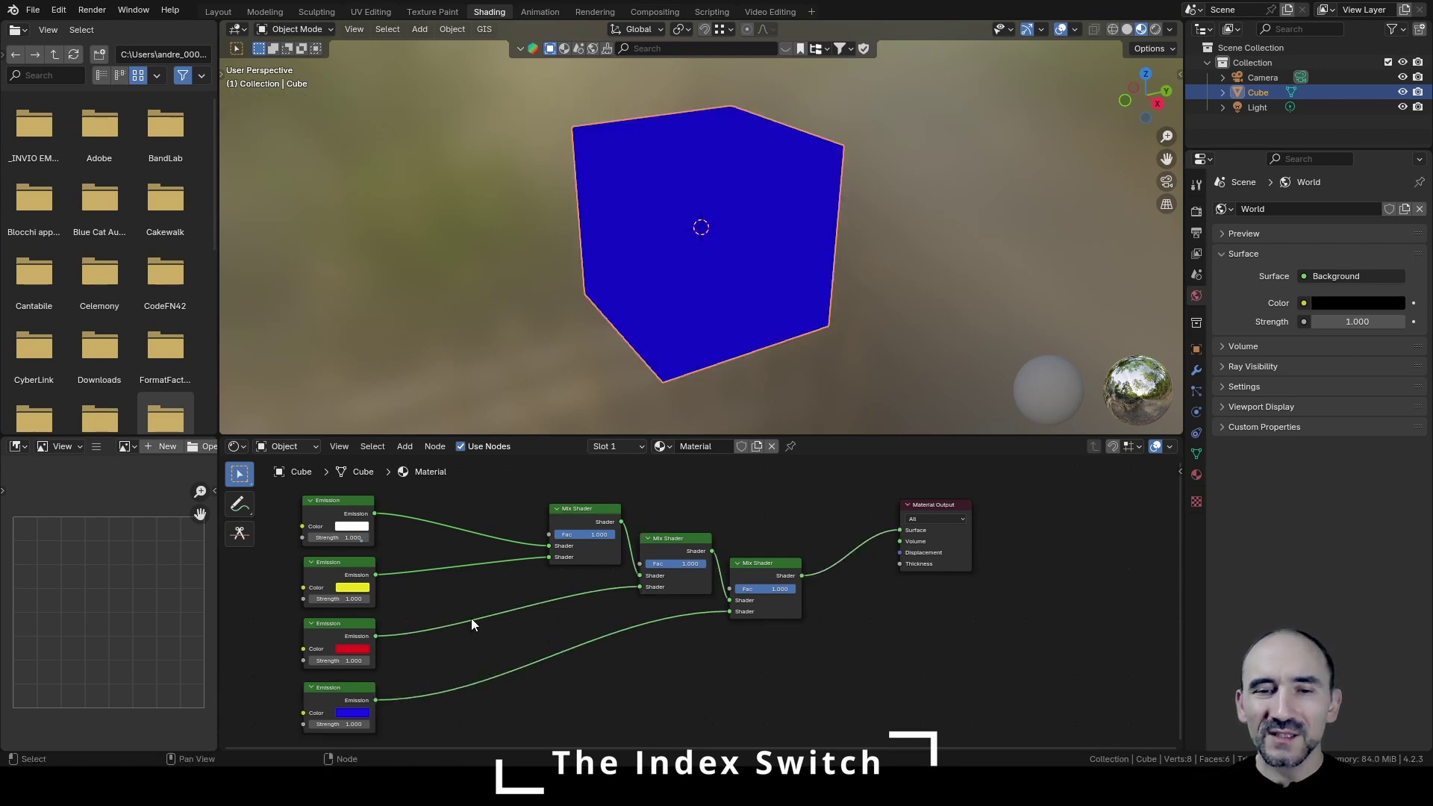
Step: Set the Fac of all three Mix Shader nodes to 0.000, working from the last one back to the first
scroll(615, 587, up, 1)
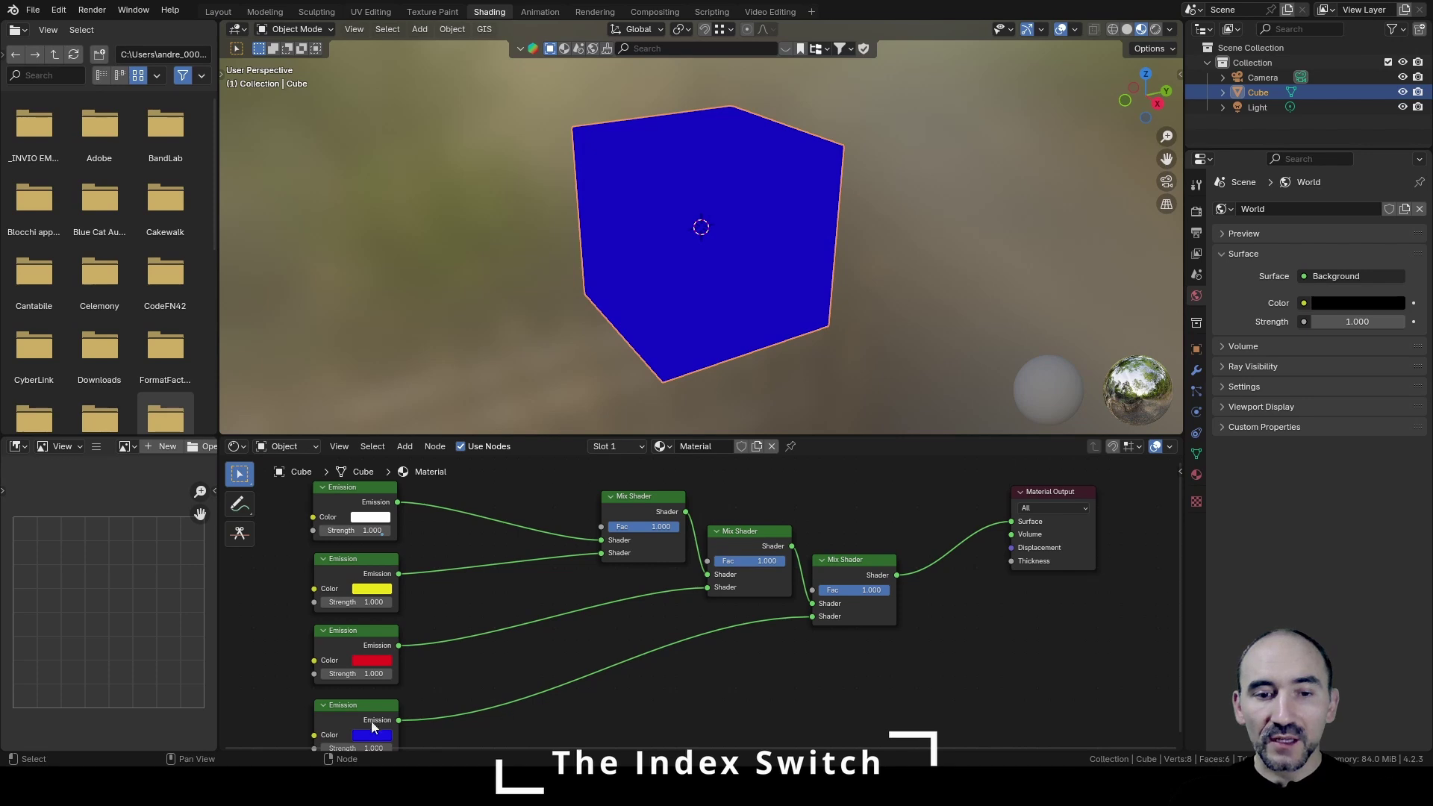
click(850, 570)
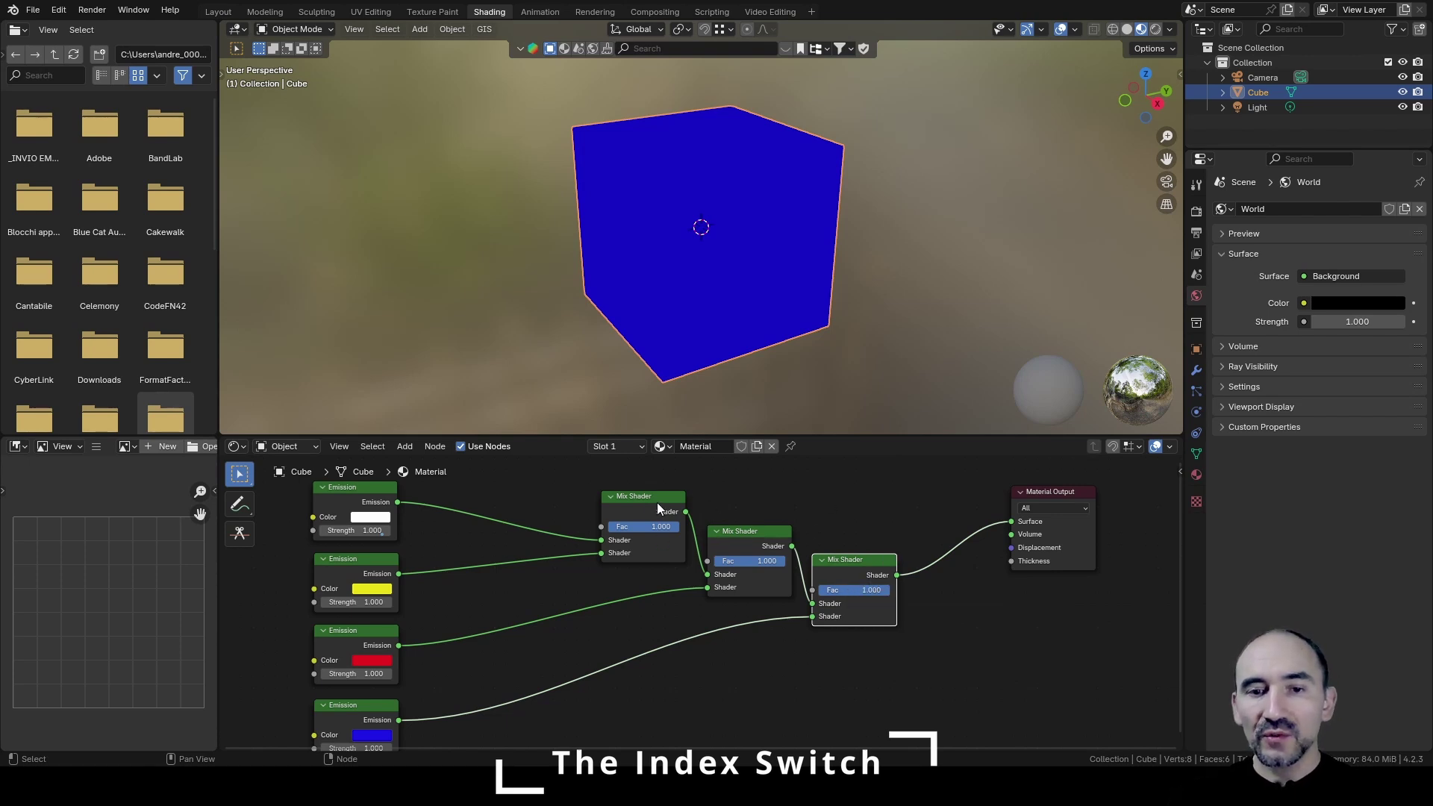
drag(859, 589, 815, 590)
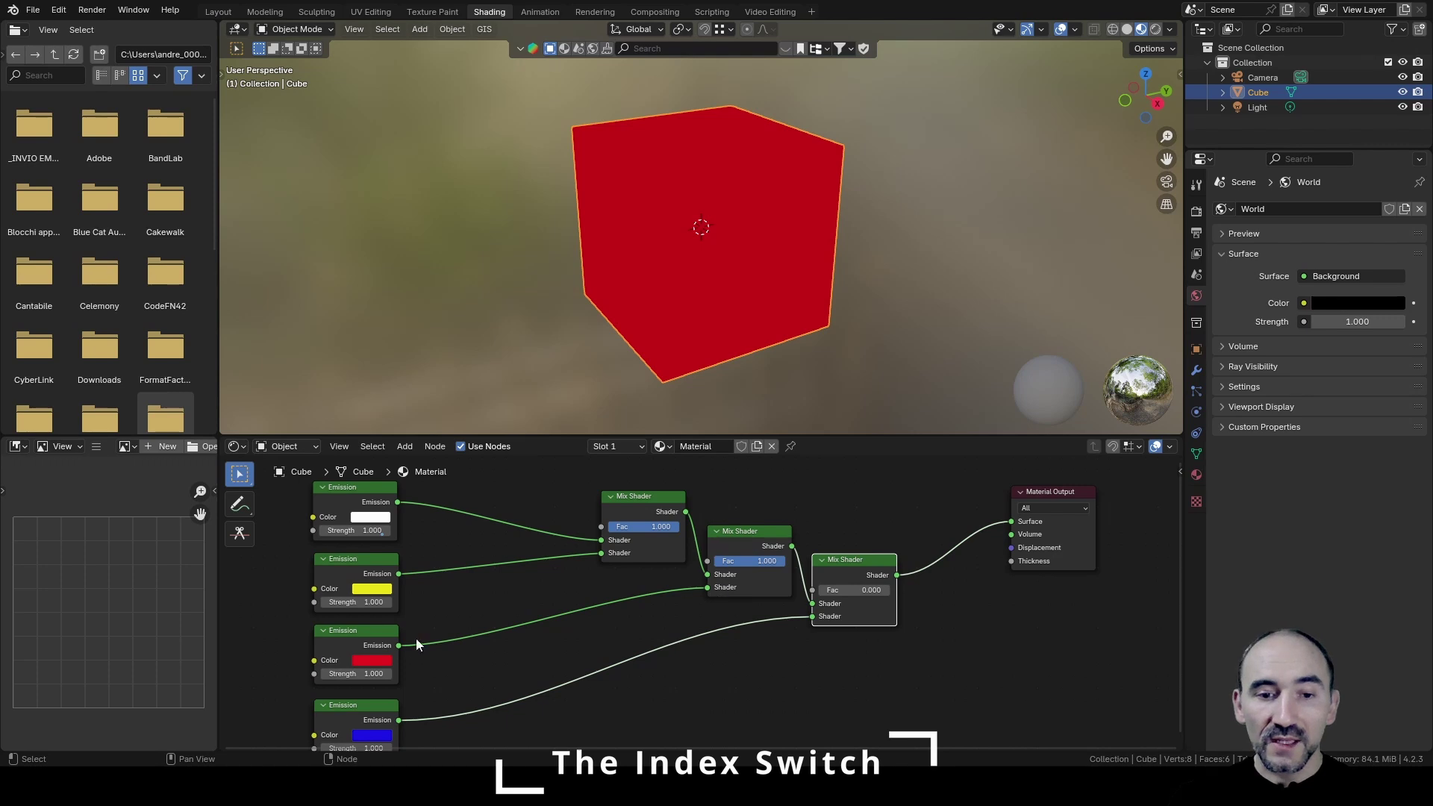
click(366, 646)
drag(758, 559, 713, 561)
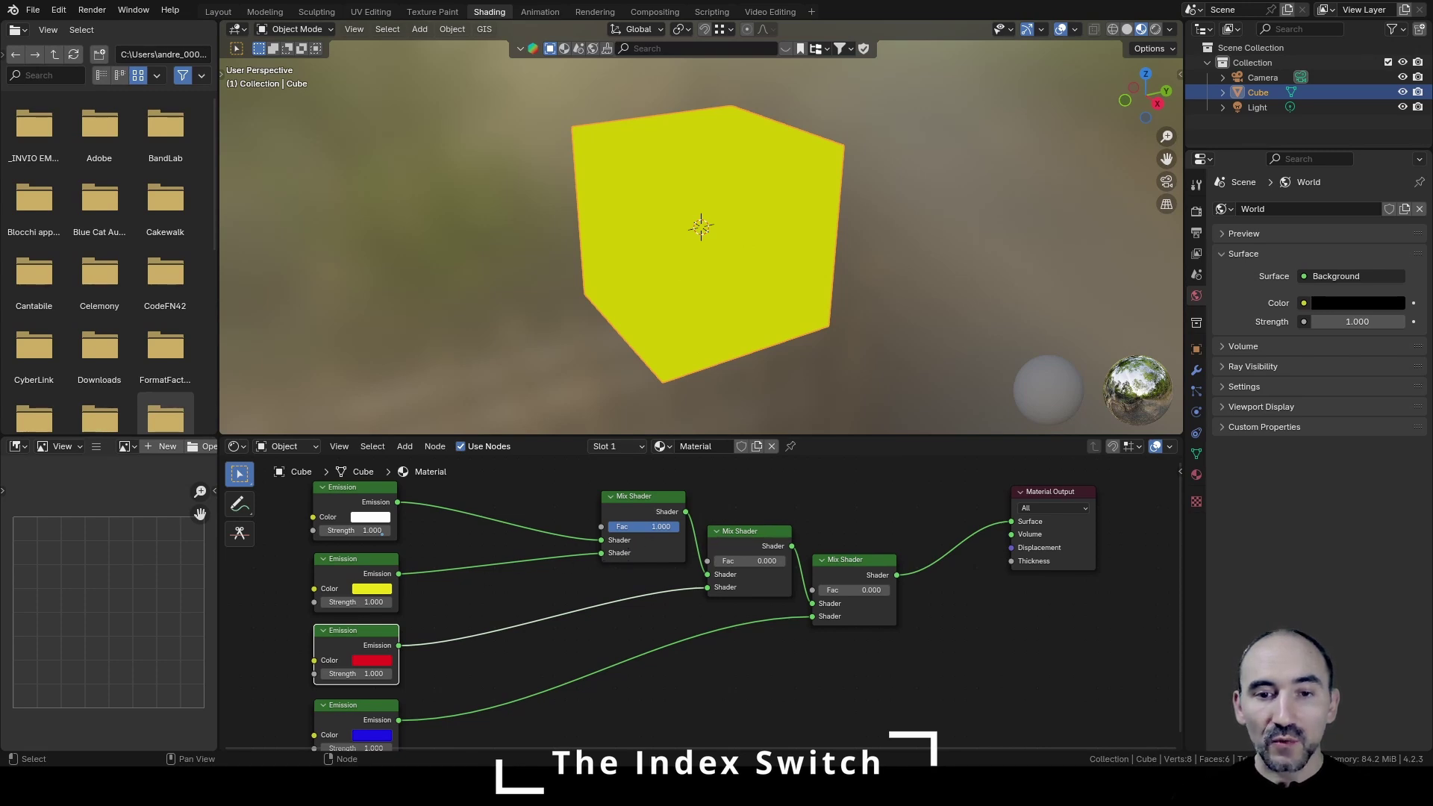
drag(642, 526, 421, 530)
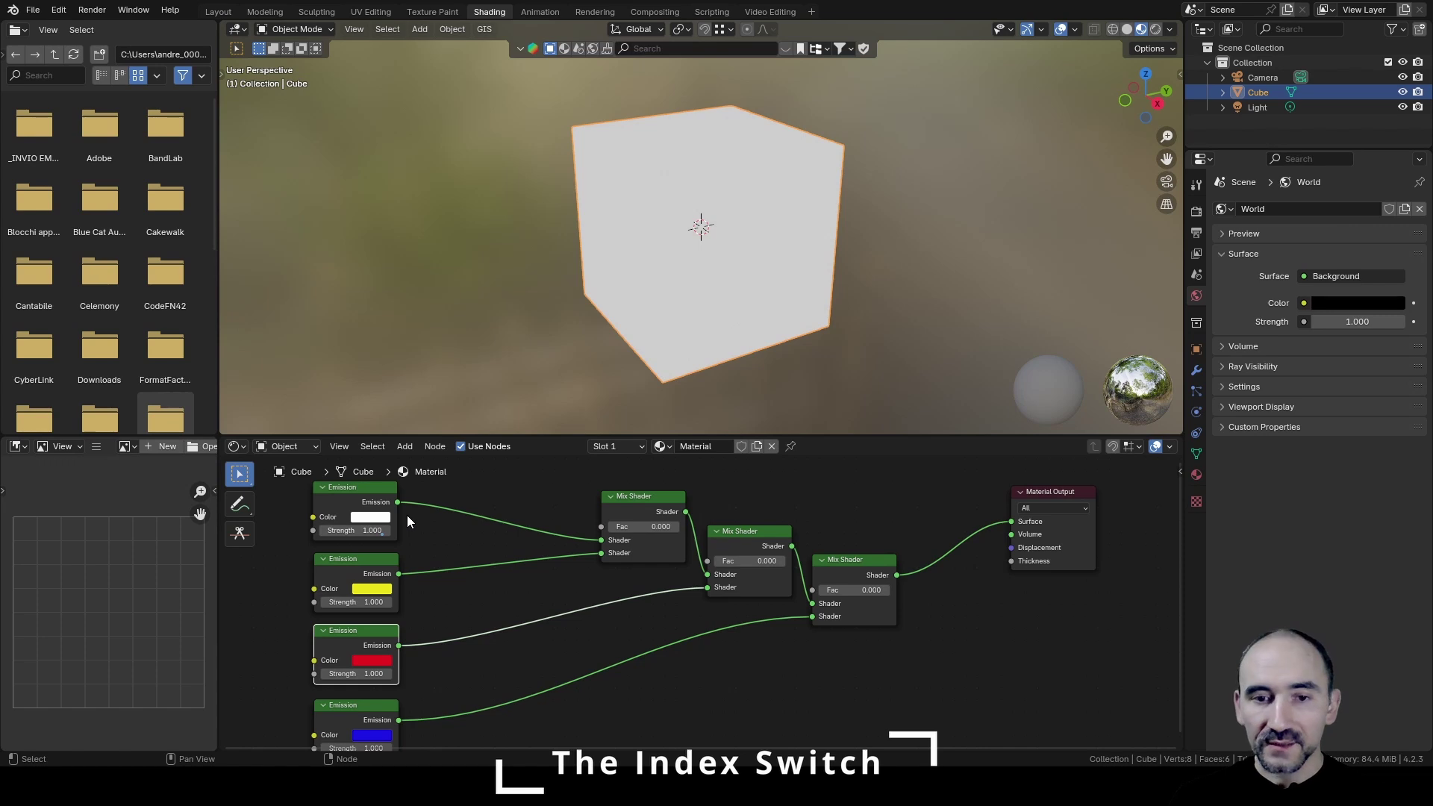
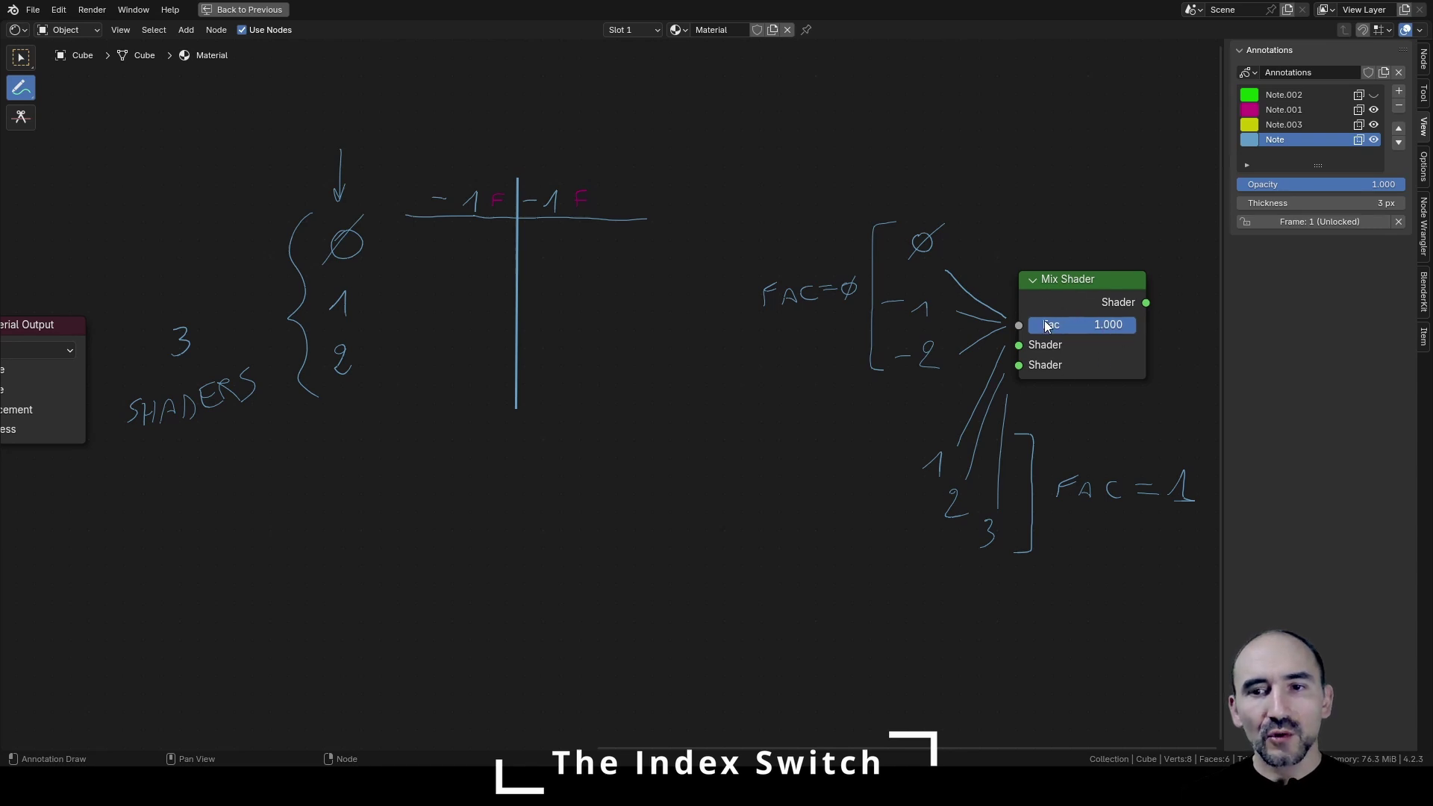
Step: Draw the annotation "0 → 1" above the standalone Mix Shader node to mark its factor range
drag(1028, 224, 1029, 226)
mouse_move(1018, 248)
mouse_down()
mouse_move(1047, 223)
mouse_move(1135, 247)
mouse_up()
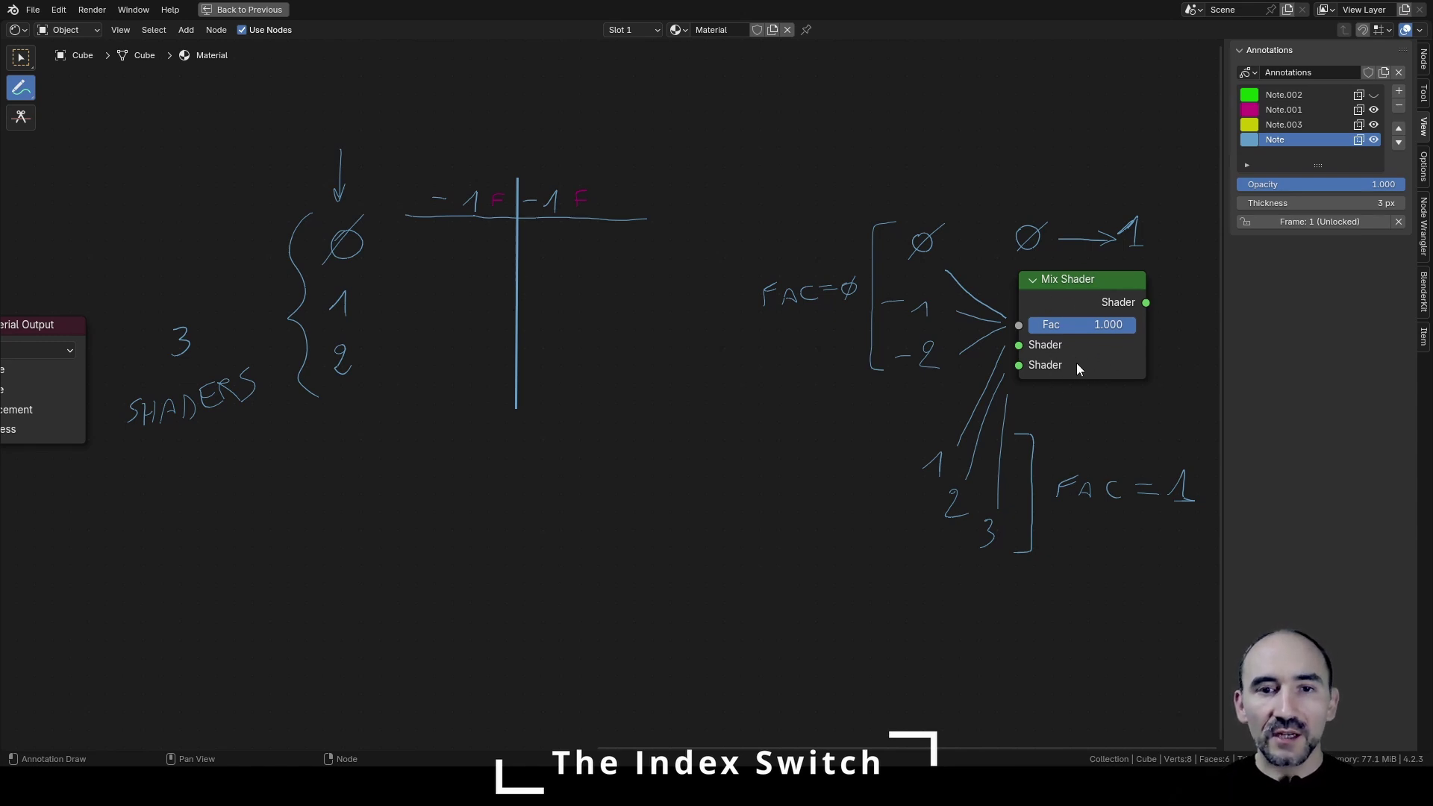
Step: Detach the third Mix Shader from the chain and move it and the blue Emission node aside, leaving three shaders in use
scroll(1076, 363, down, 2)
mouse_move(519, 395)
middle_down()
mouse_move(892, 365)
mouse_move(706, 328)
mouse_move(452, 338)
mouse_move(378, 388)
mouse_move(687, 304)
mouse_move(821, 291)
middle_up()
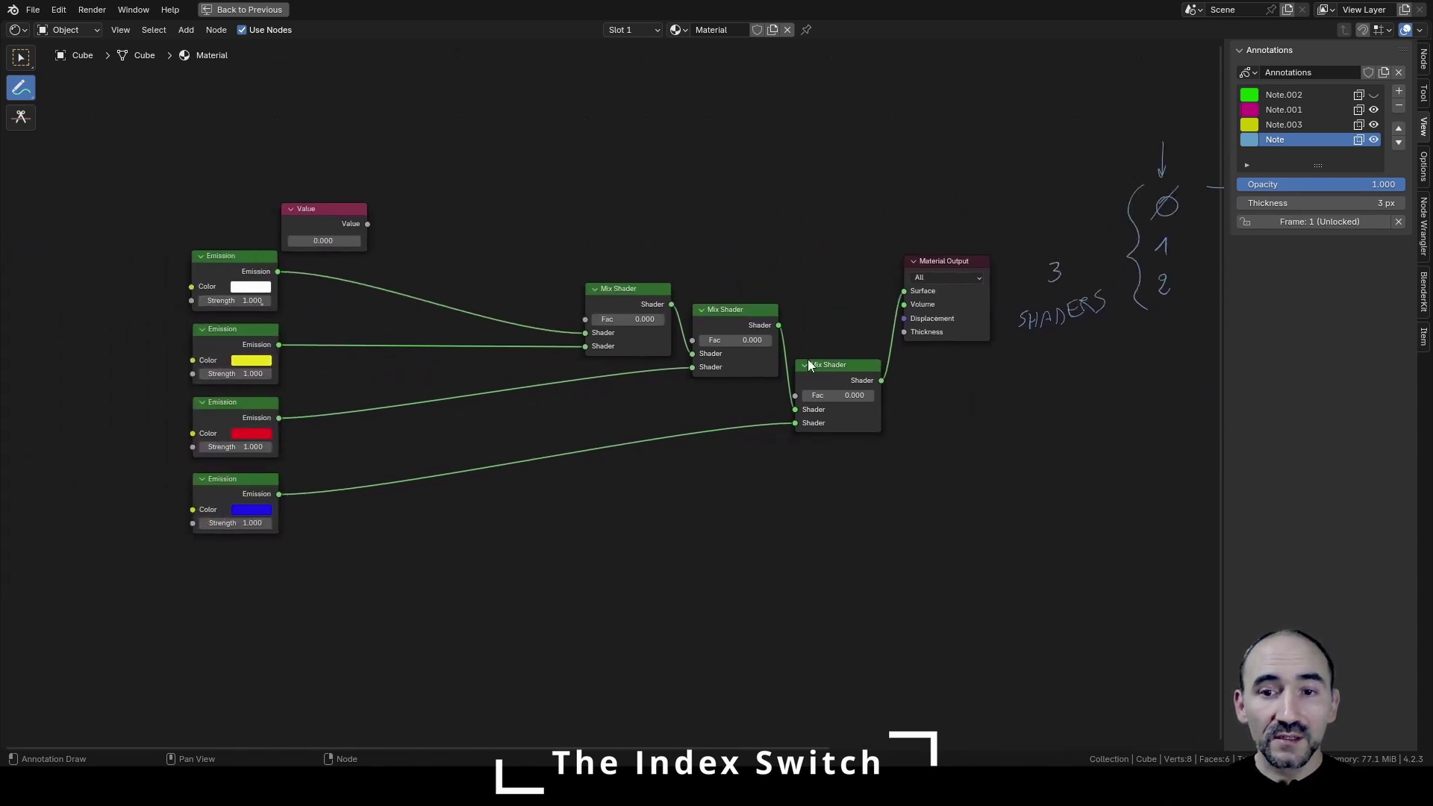
click(21, 56)
click(844, 374)
mouse_move(844, 374)
alt+mouse_down()
mouse_move(825, 494)
mouse_move(657, 587)
alt+mouse_up()
drag(260, 498, 575, 598)
middle_drag(898, 394, 416, 490)
Step: Restore the node editor from its maximized view and save the file
key(ctrl+space)
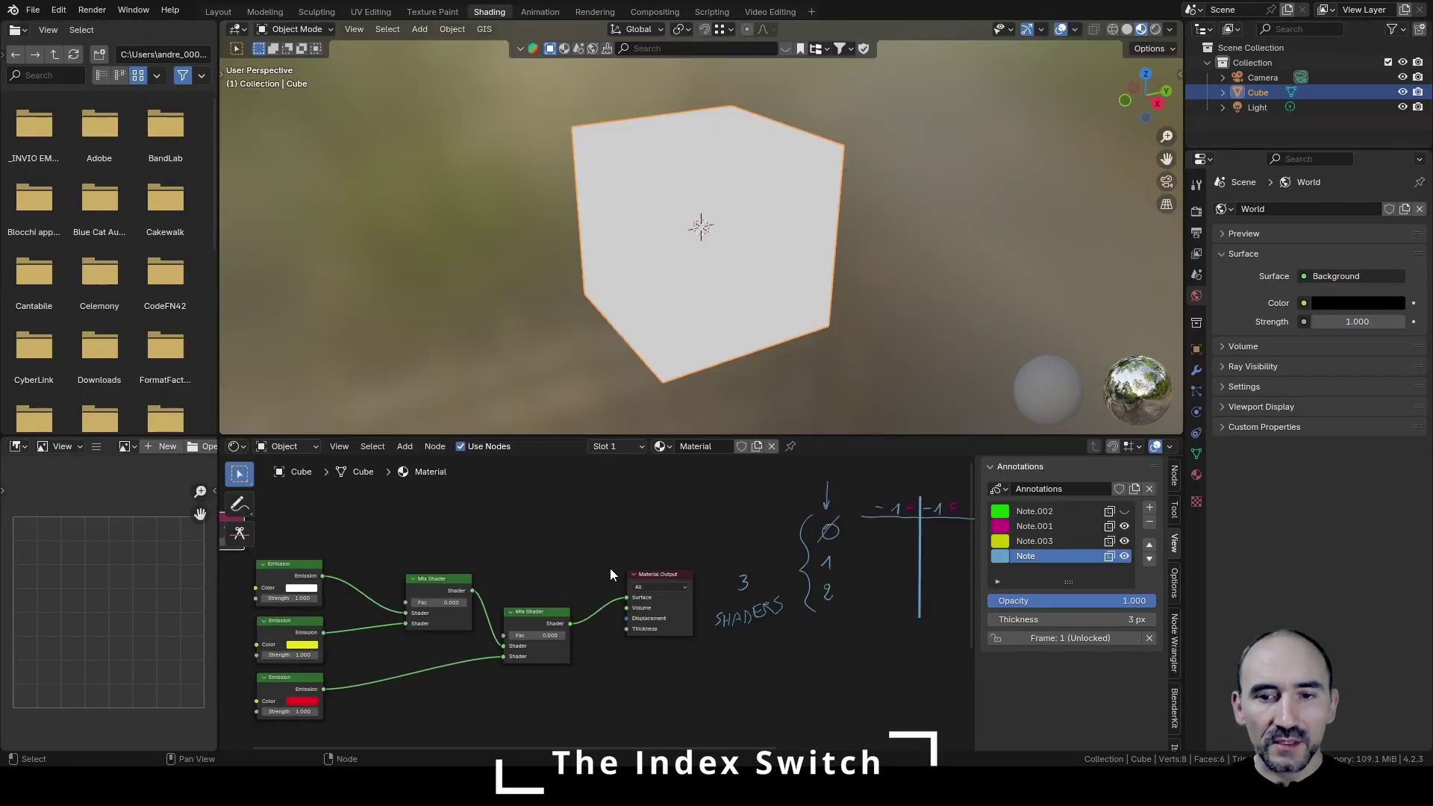
key(ctrl+s)
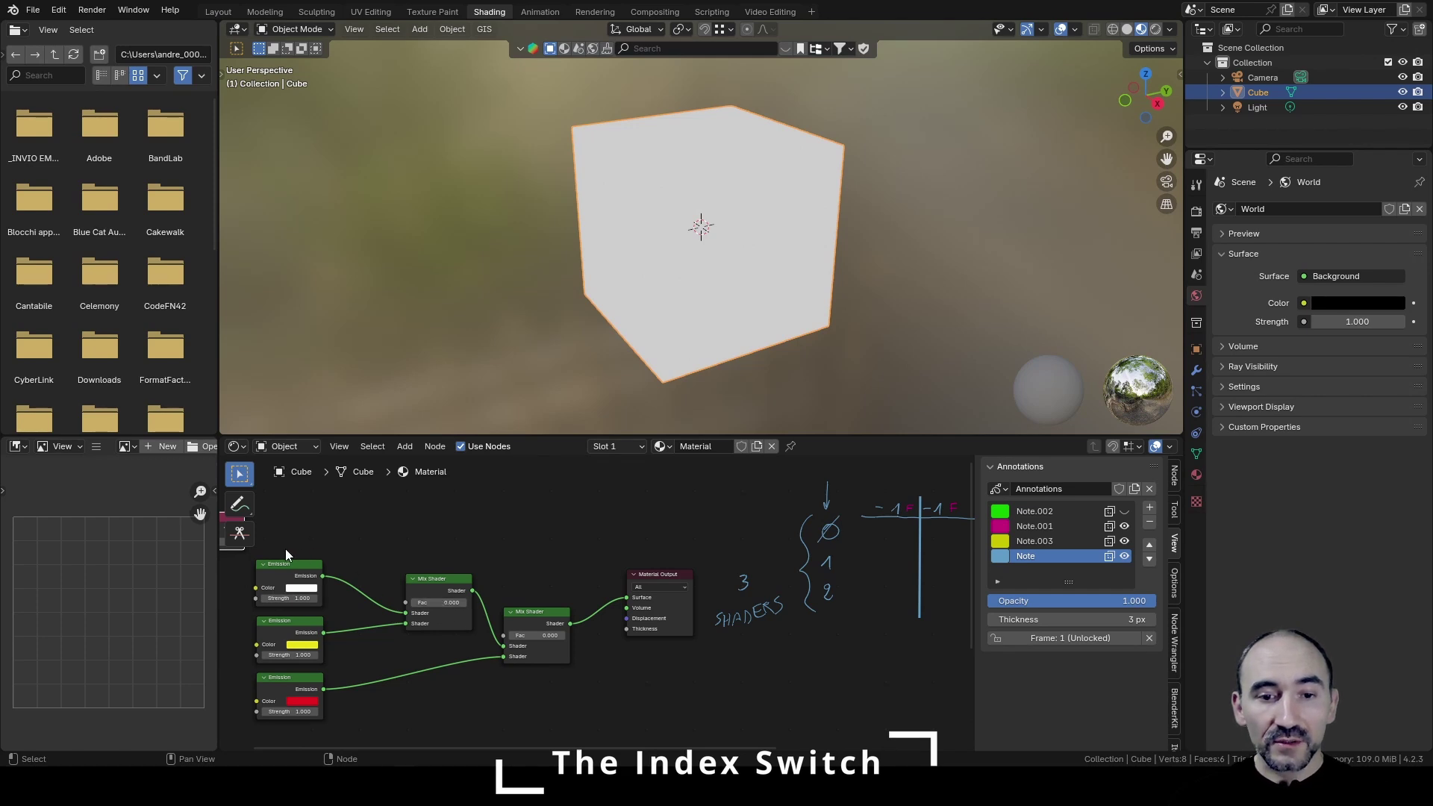
Step: Handwrite the factor pair "0 0" beside the white Emission node with the Annotate tool
key(shift+space)
key(d)
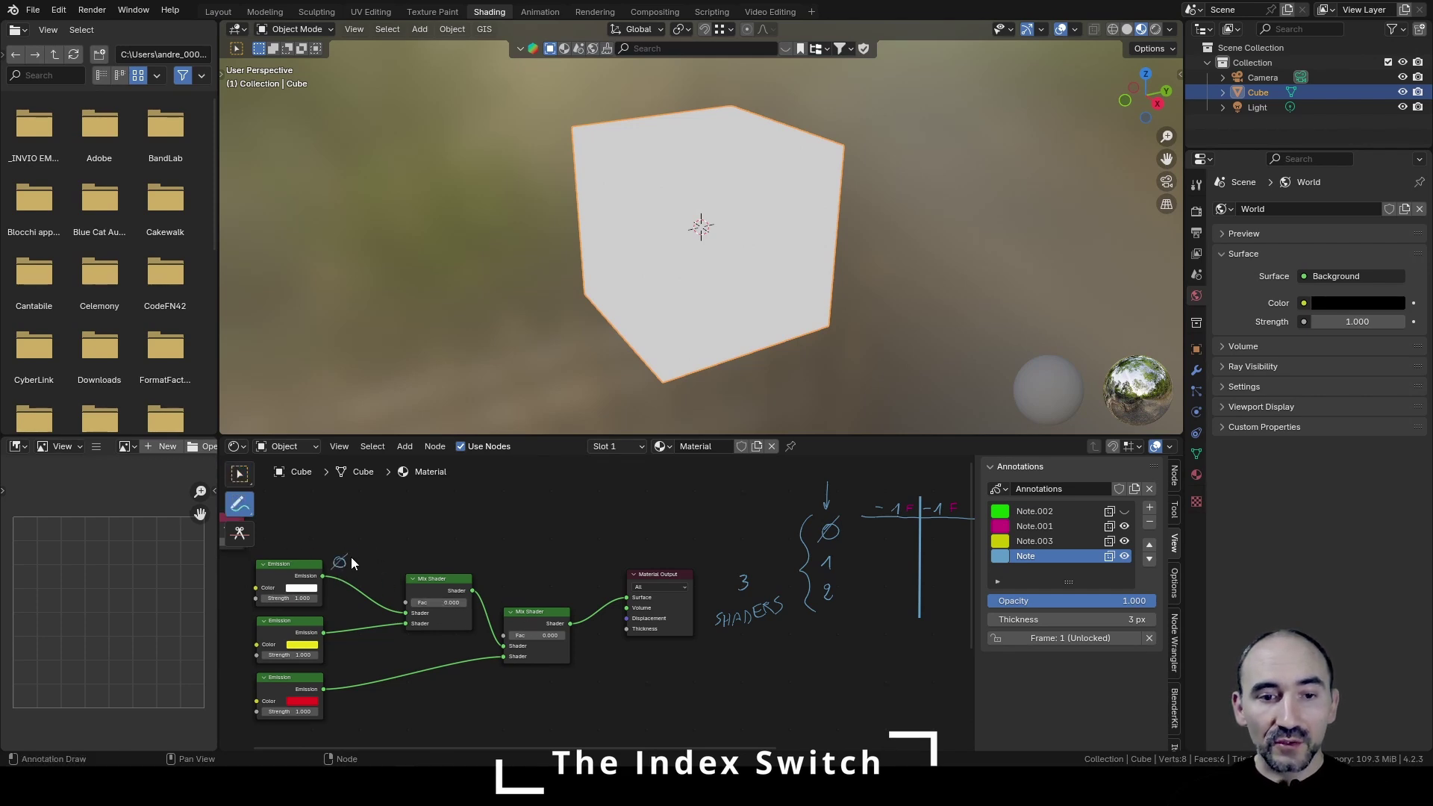
drag(361, 555, 368, 553)
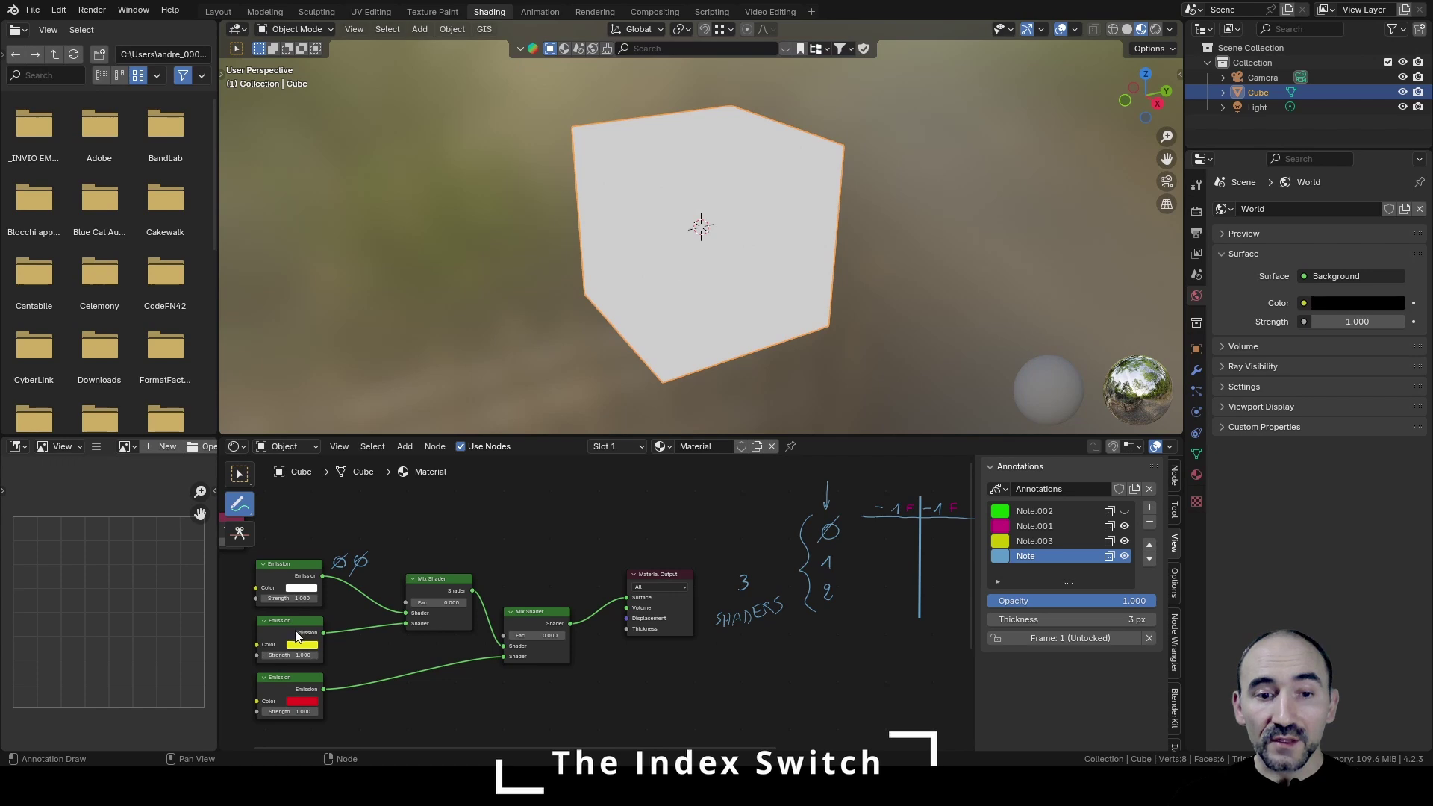
Step: Set the first Mix Shader's Fac to 1 and annotate the factor pair "1 0" beside the yellow Emission node
drag(334, 620, 342, 623)
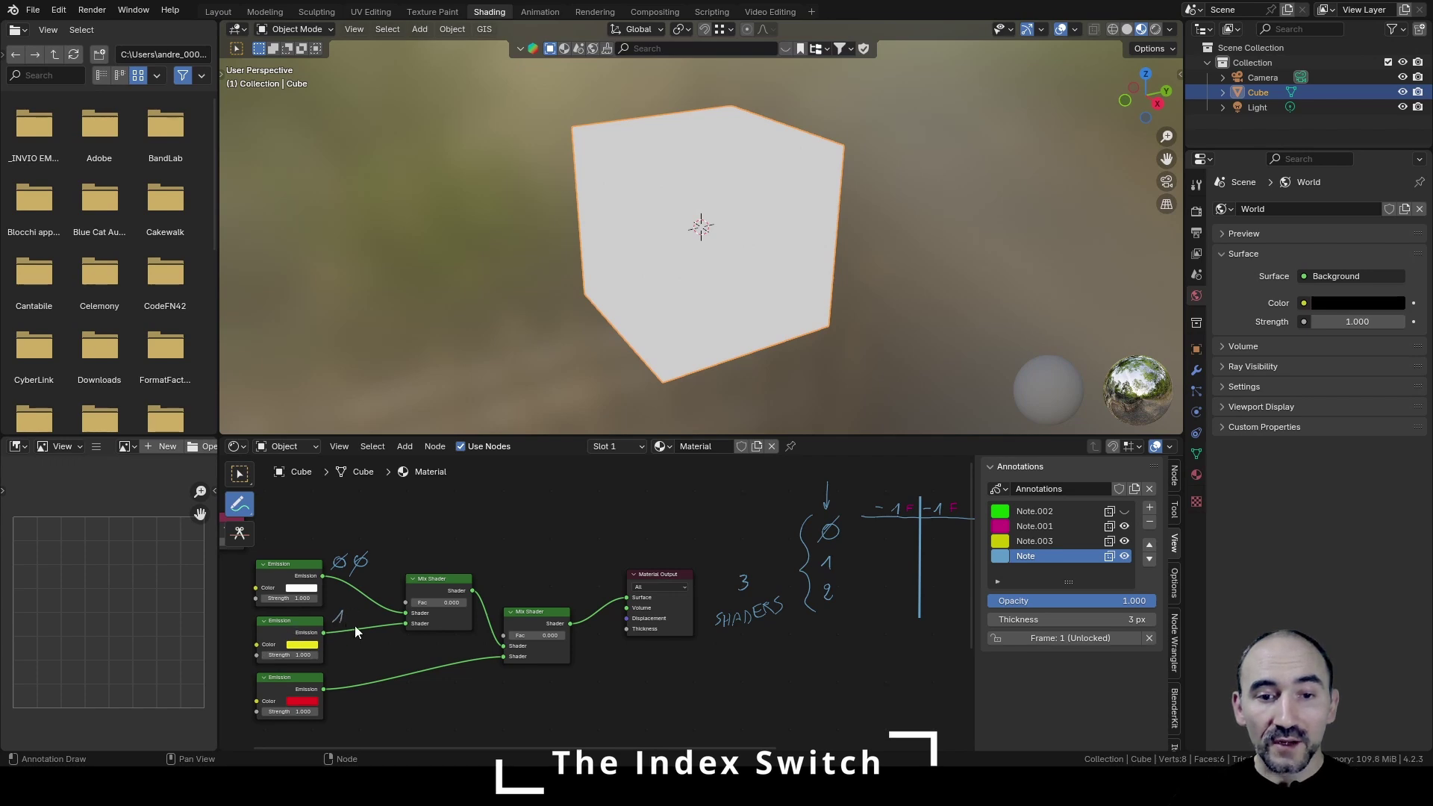
text(1)
key(Return)
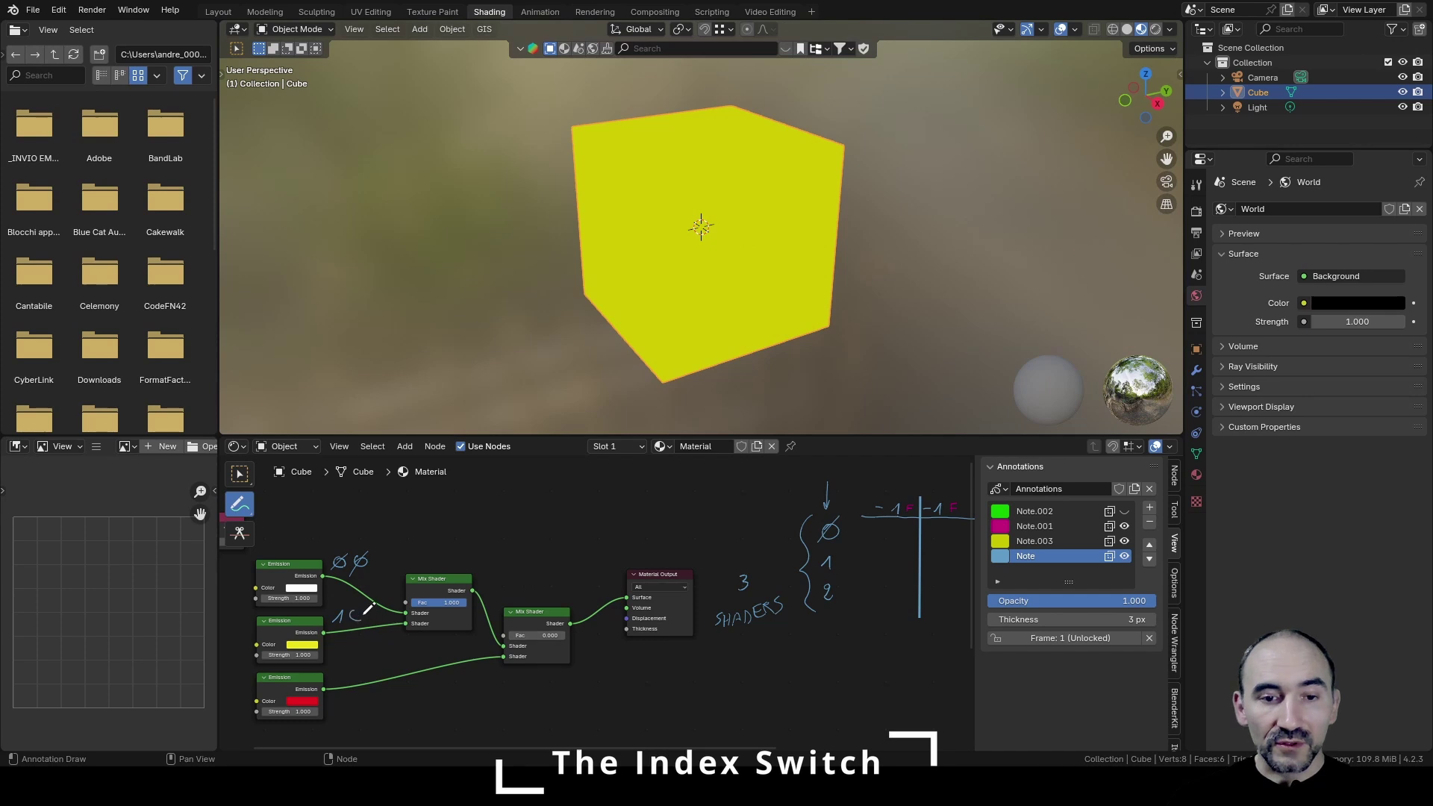
drag(365, 611, 362, 606)
drag(351, 623, 364, 605)
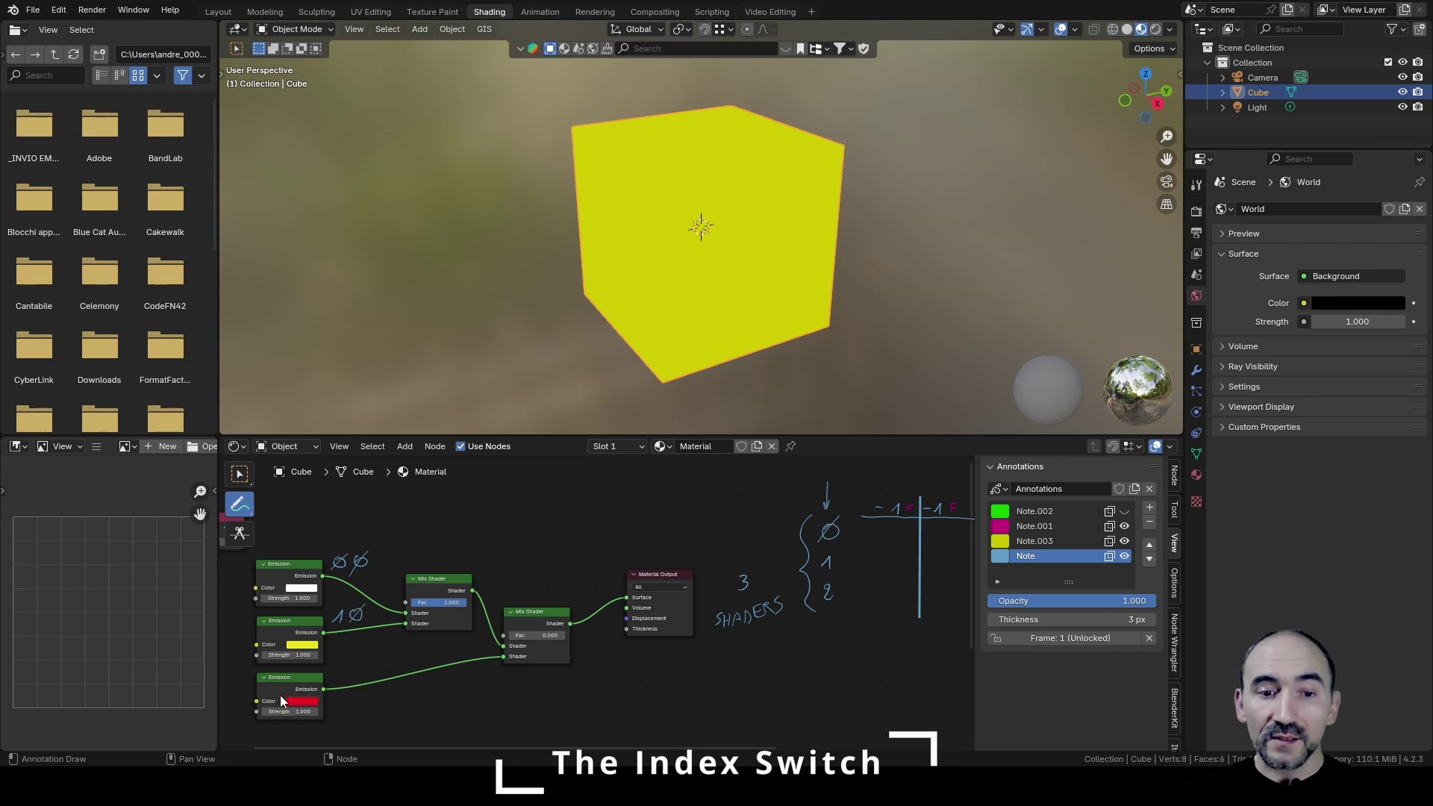
Step: Set the second Mix Shader's Fac to 1 and annotate the factor pair "1 1" beside the red Emission node
click(531, 634)
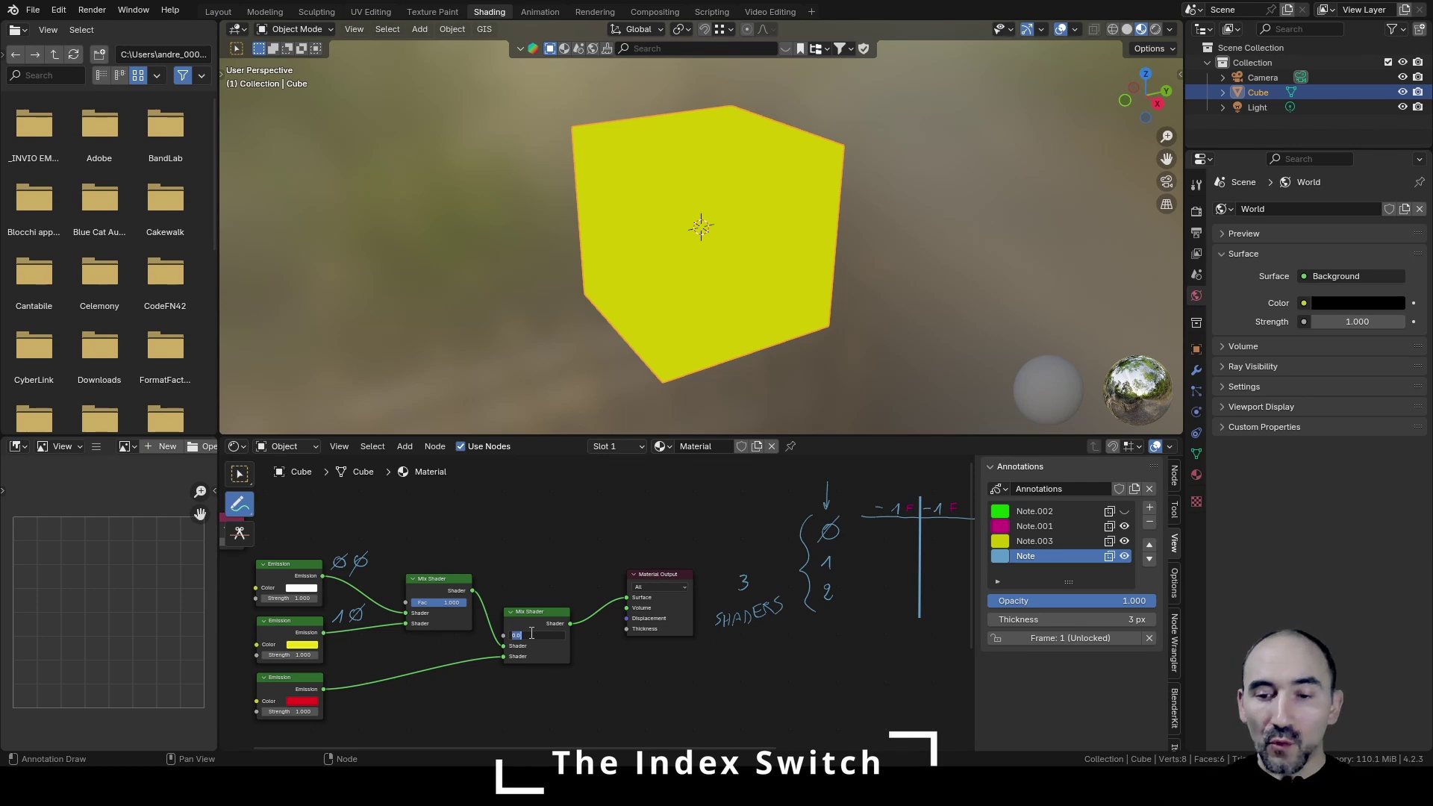
text(1)
key(Return)
drag(353, 670, 357, 681)
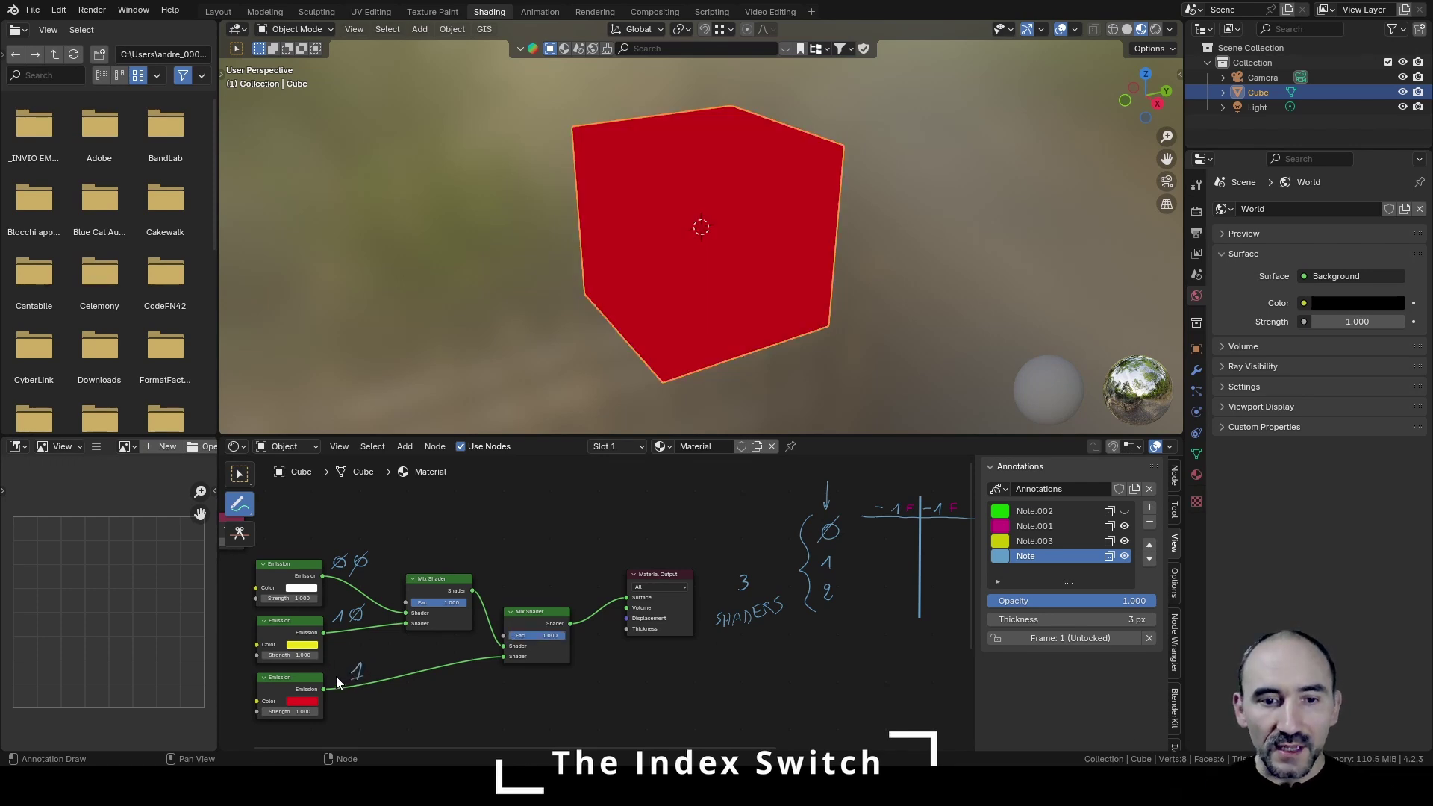
drag(331, 675, 345, 673)
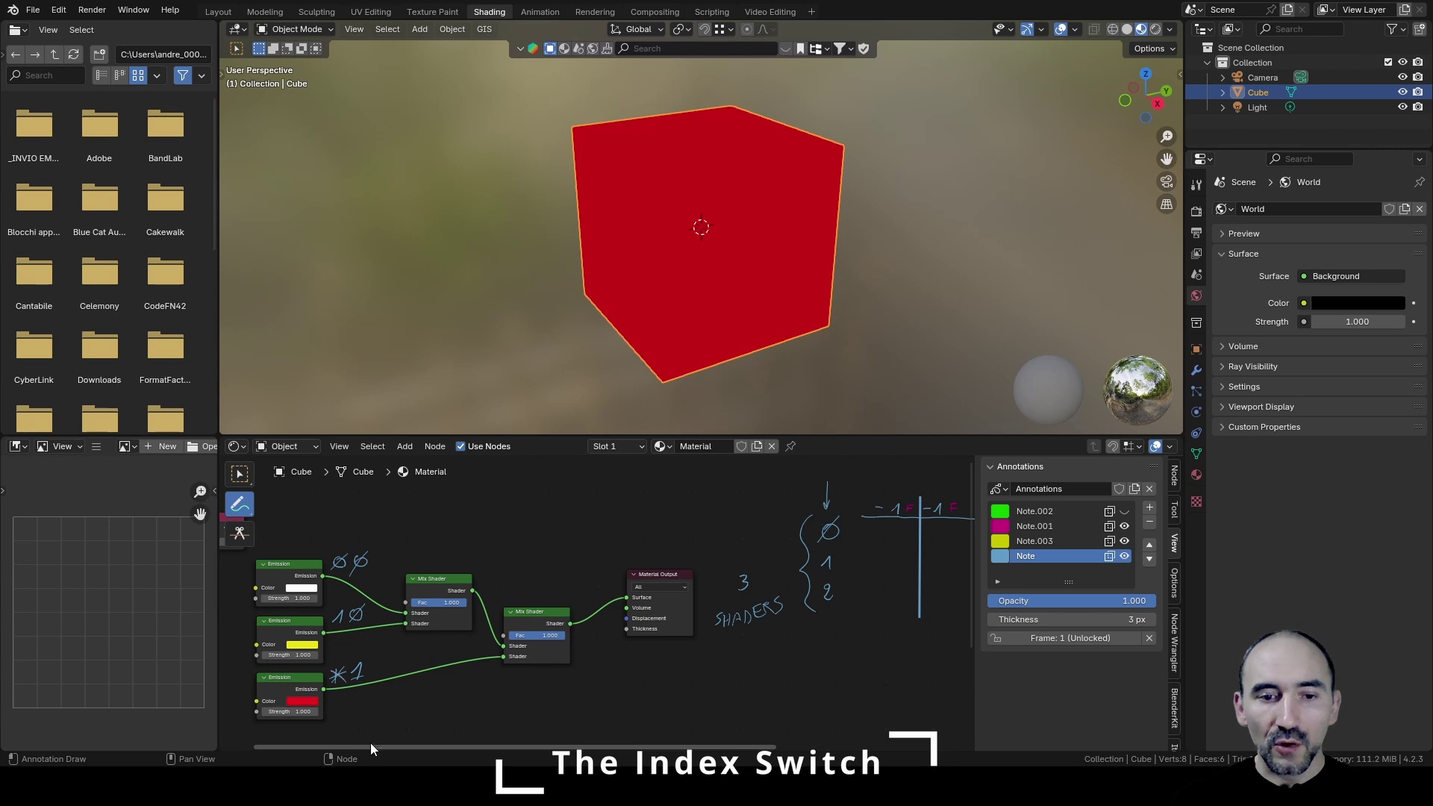
key(ctrl+z)
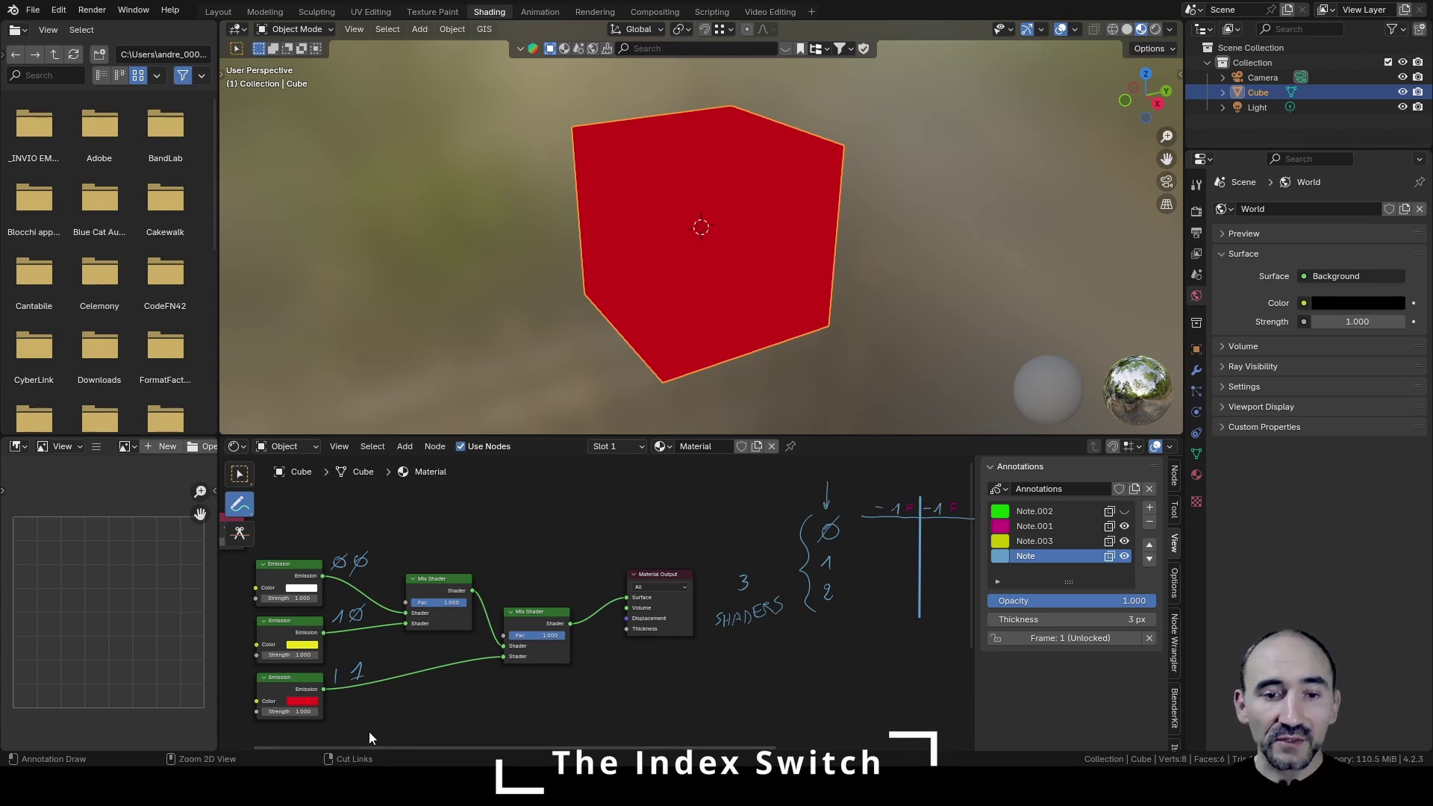
drag(336, 668, 339, 680)
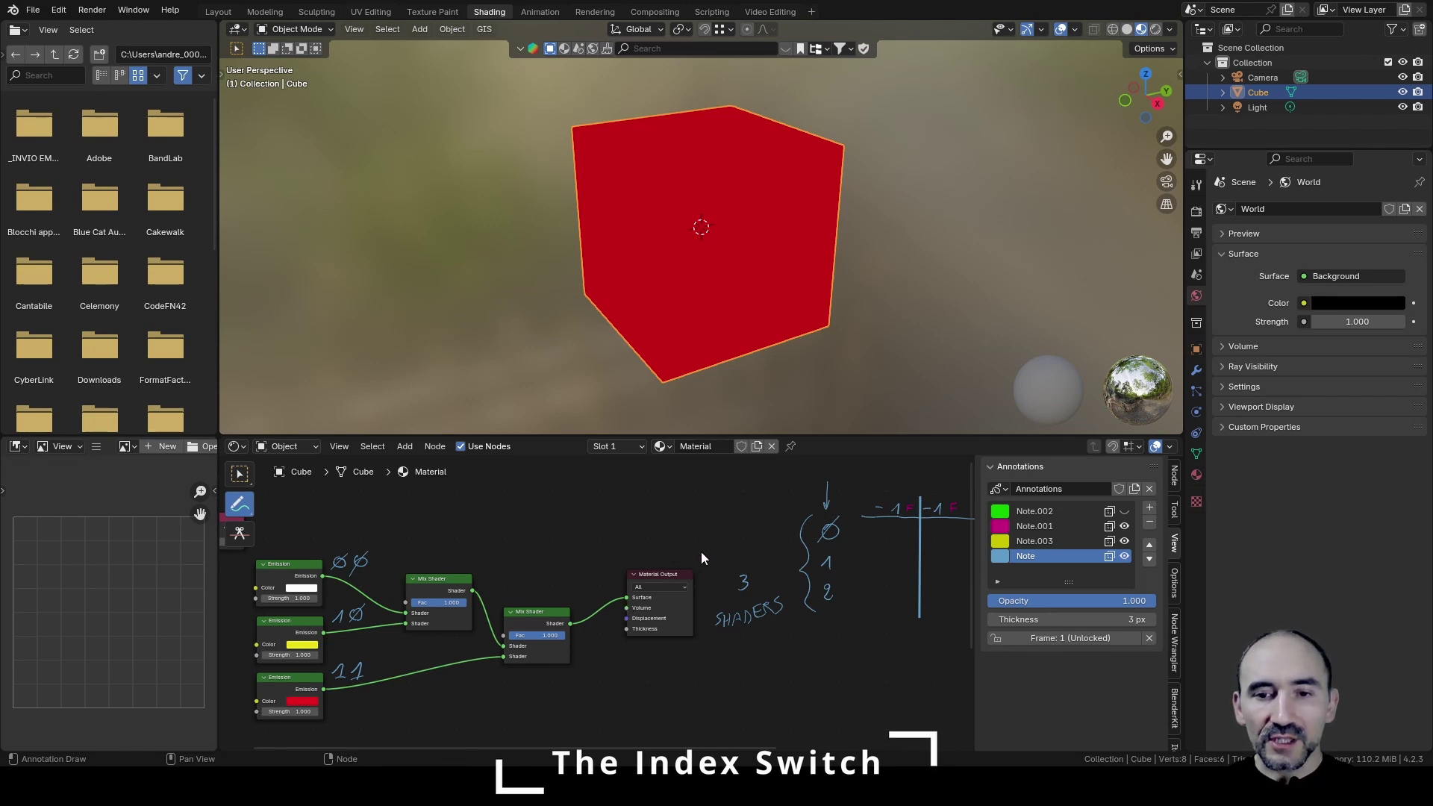
Step: Fill the handwritten table's index 0 row with -1 and -2 in the blue note layer and a magenta factor 0 beside each
middle_drag(702, 554, 344, 568)
scroll(432, 552, up, 3)
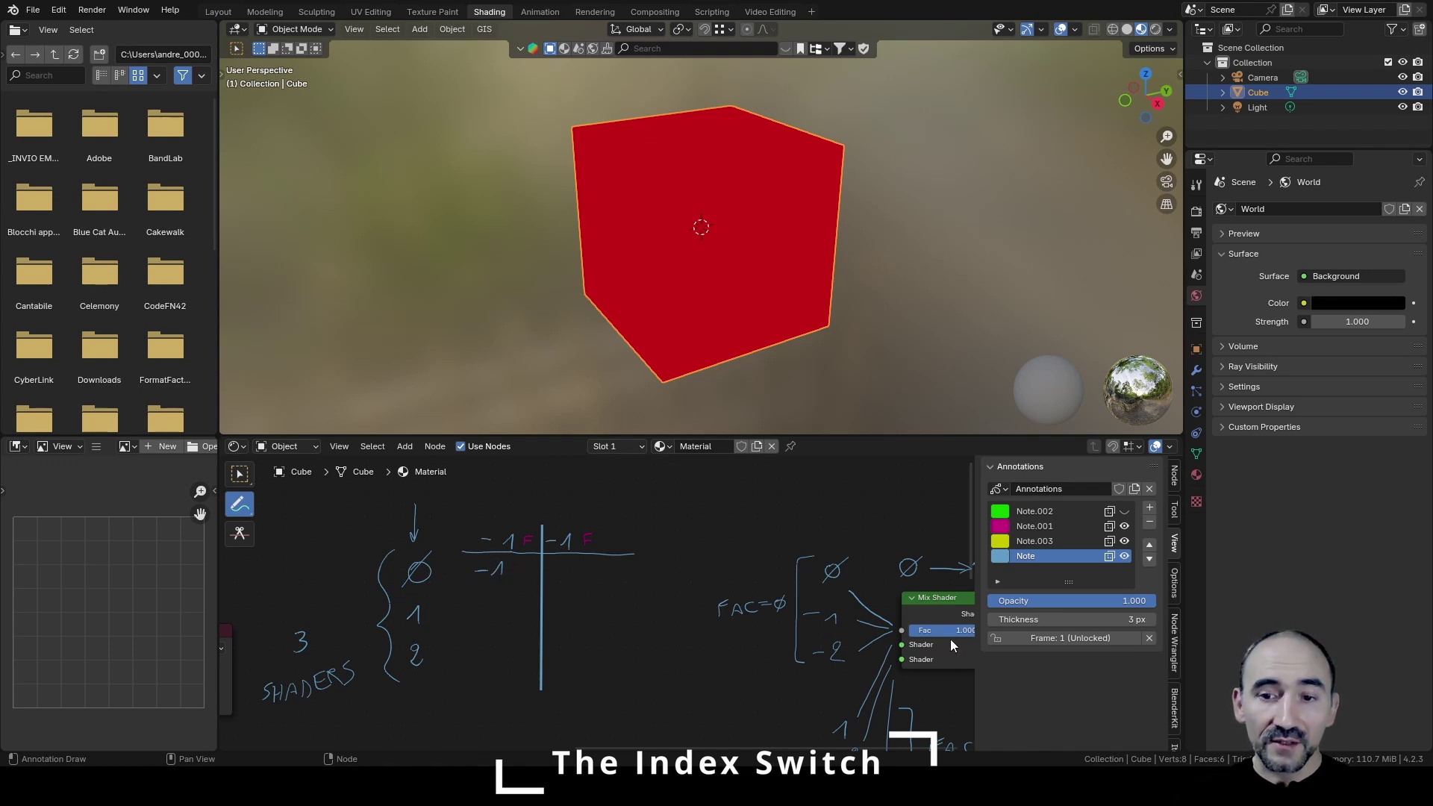
click(1027, 528)
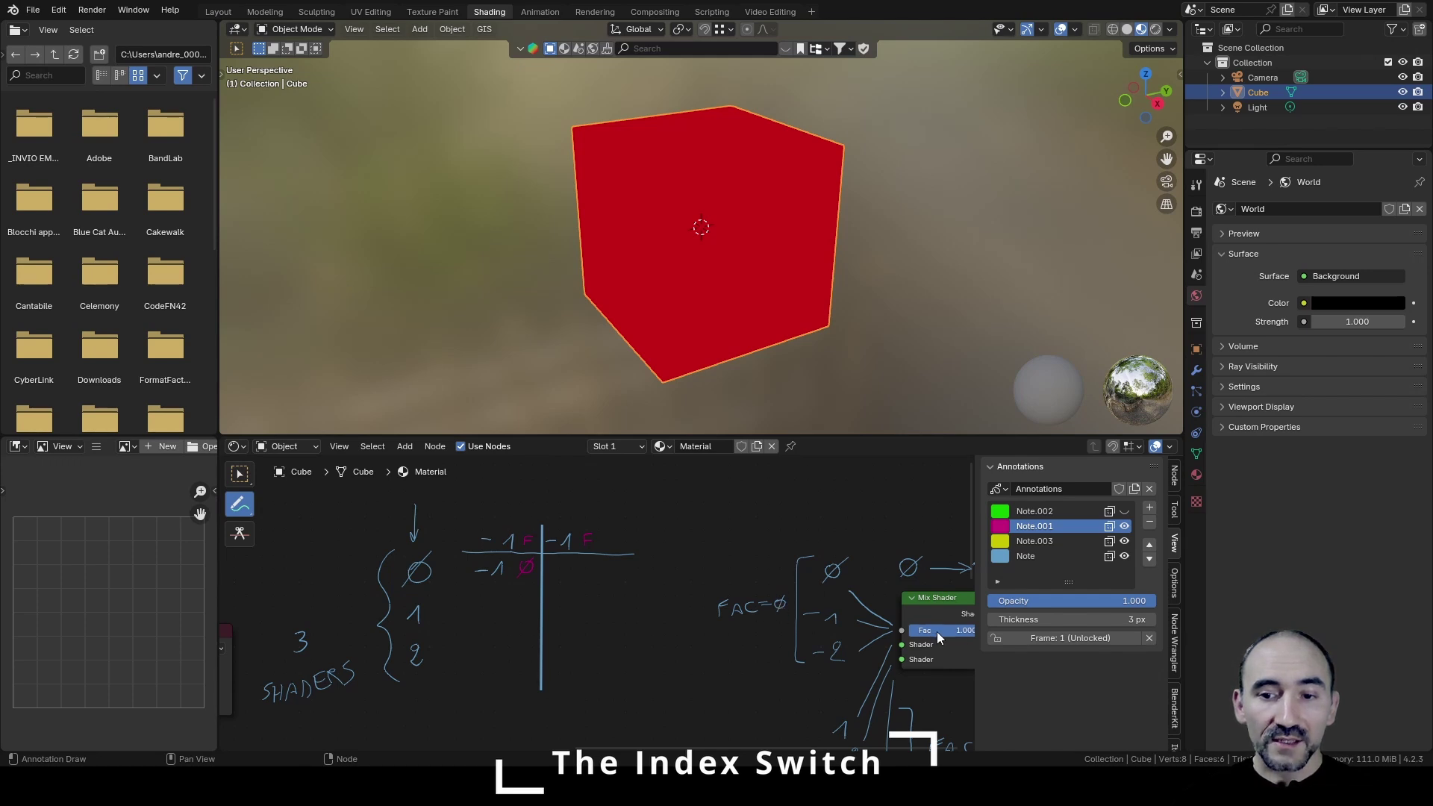
click(1034, 556)
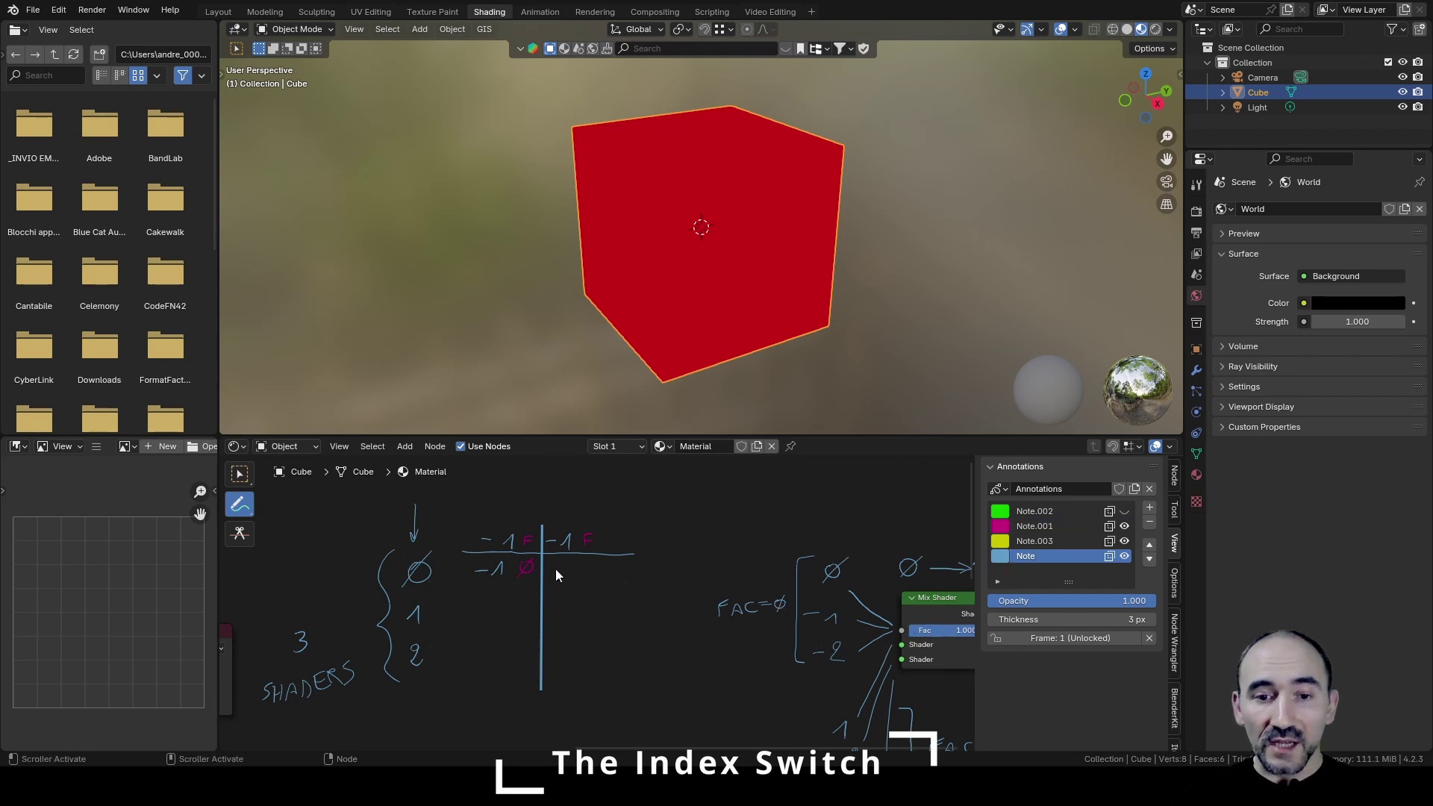
drag(564, 564, 573, 573)
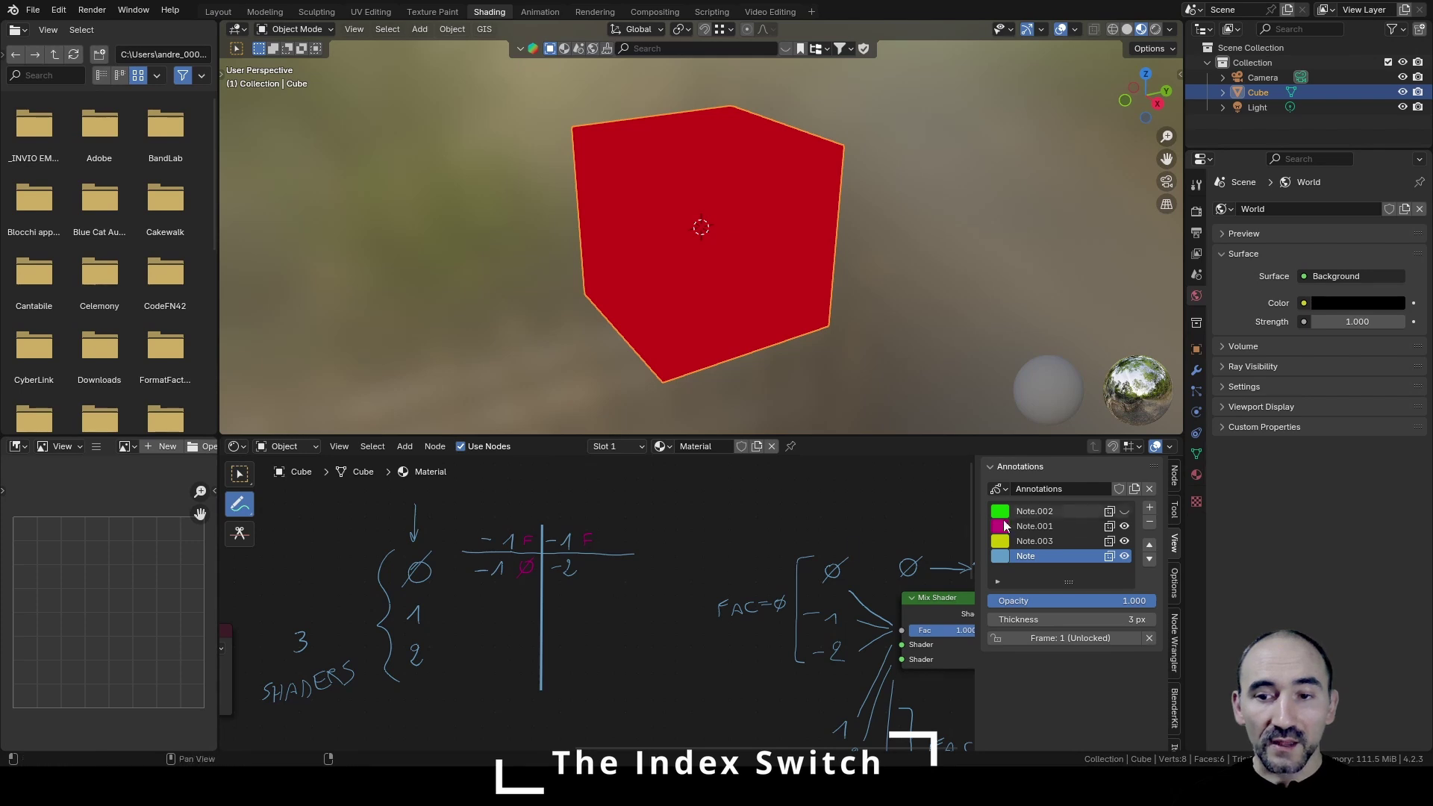
click(1034, 526)
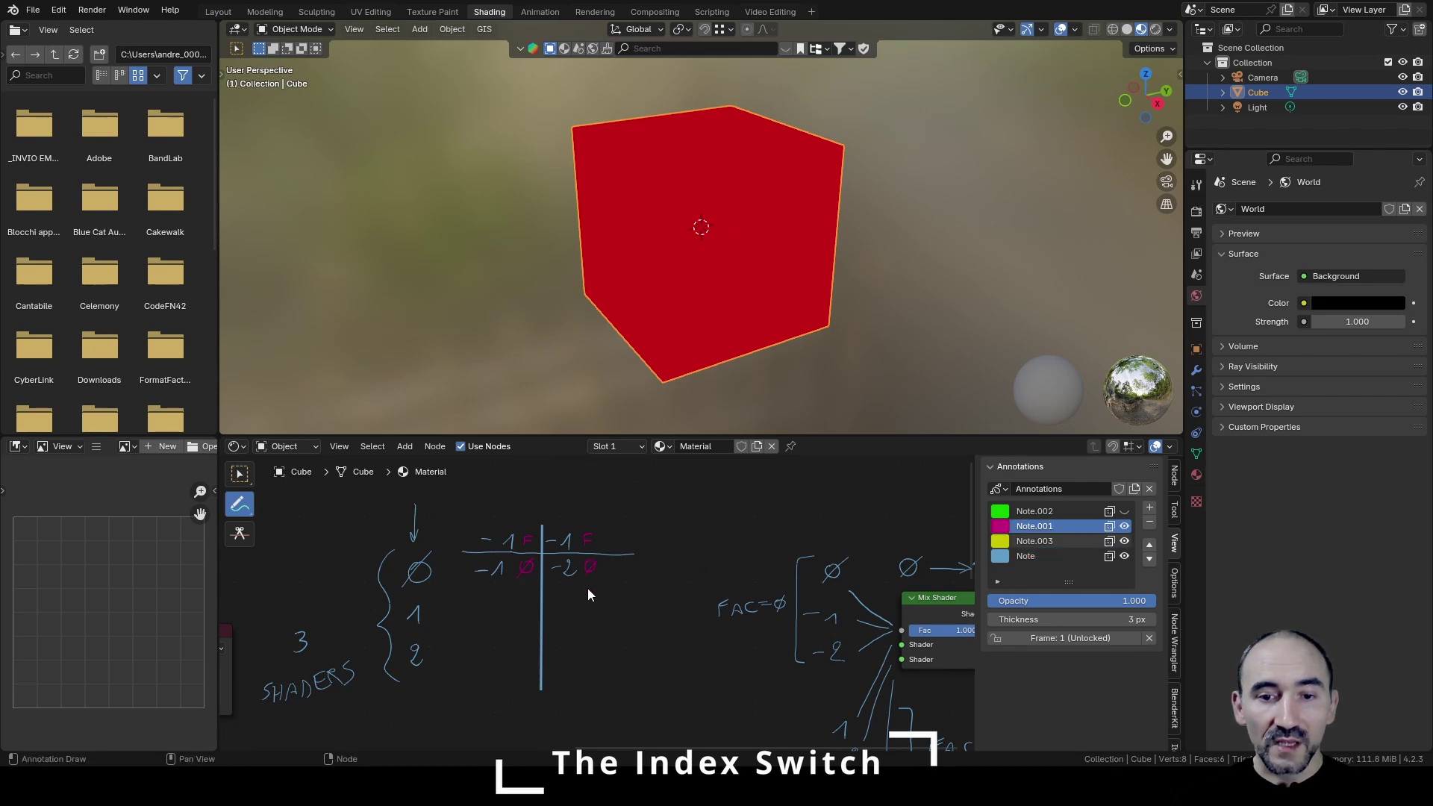
Step: Fill the table's index 1 row with 0 and -1 in the blue note layer and a magenta factor 0 beside each
click(1033, 556)
scroll(523, 619, down, 2)
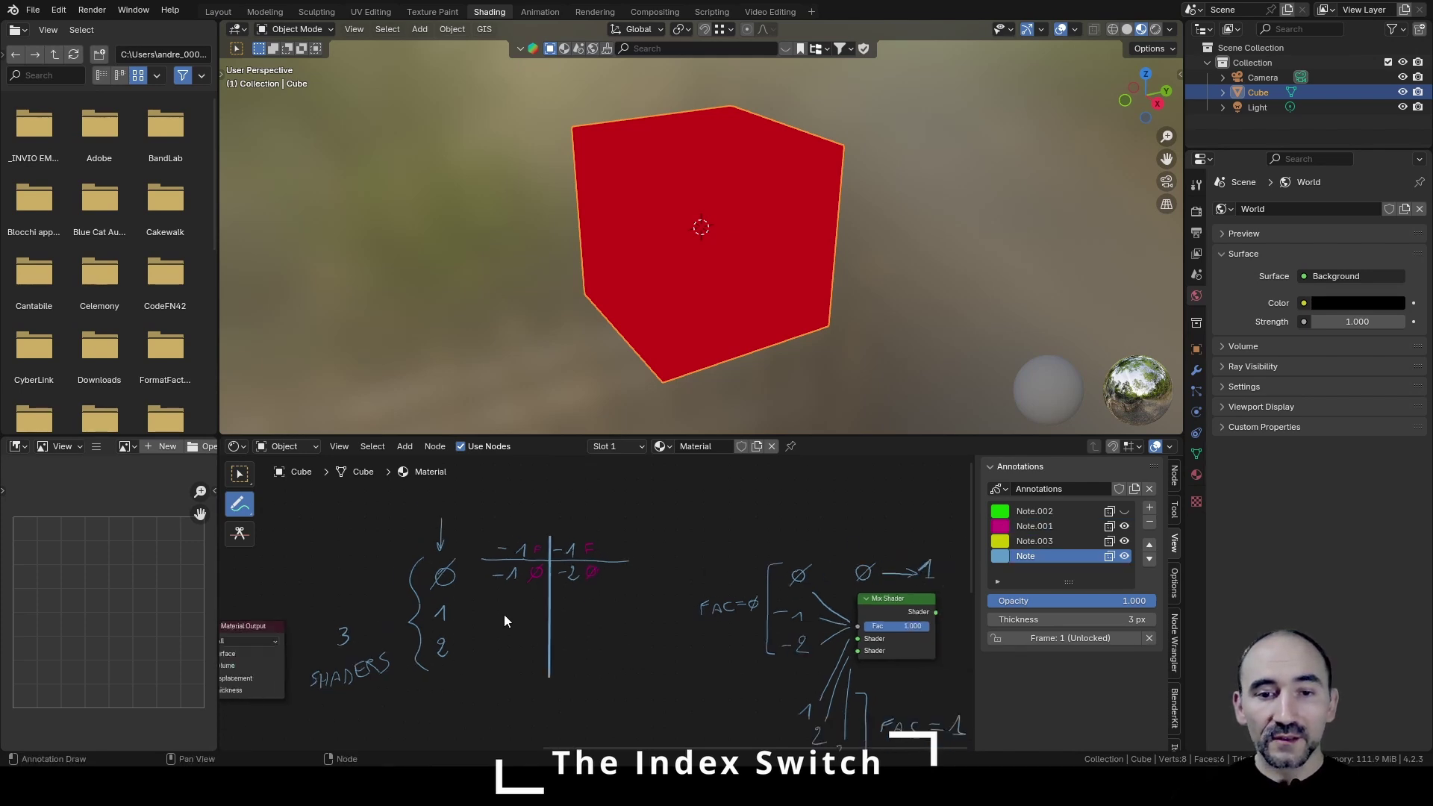
middle_drag(429, 620, 768, 570)
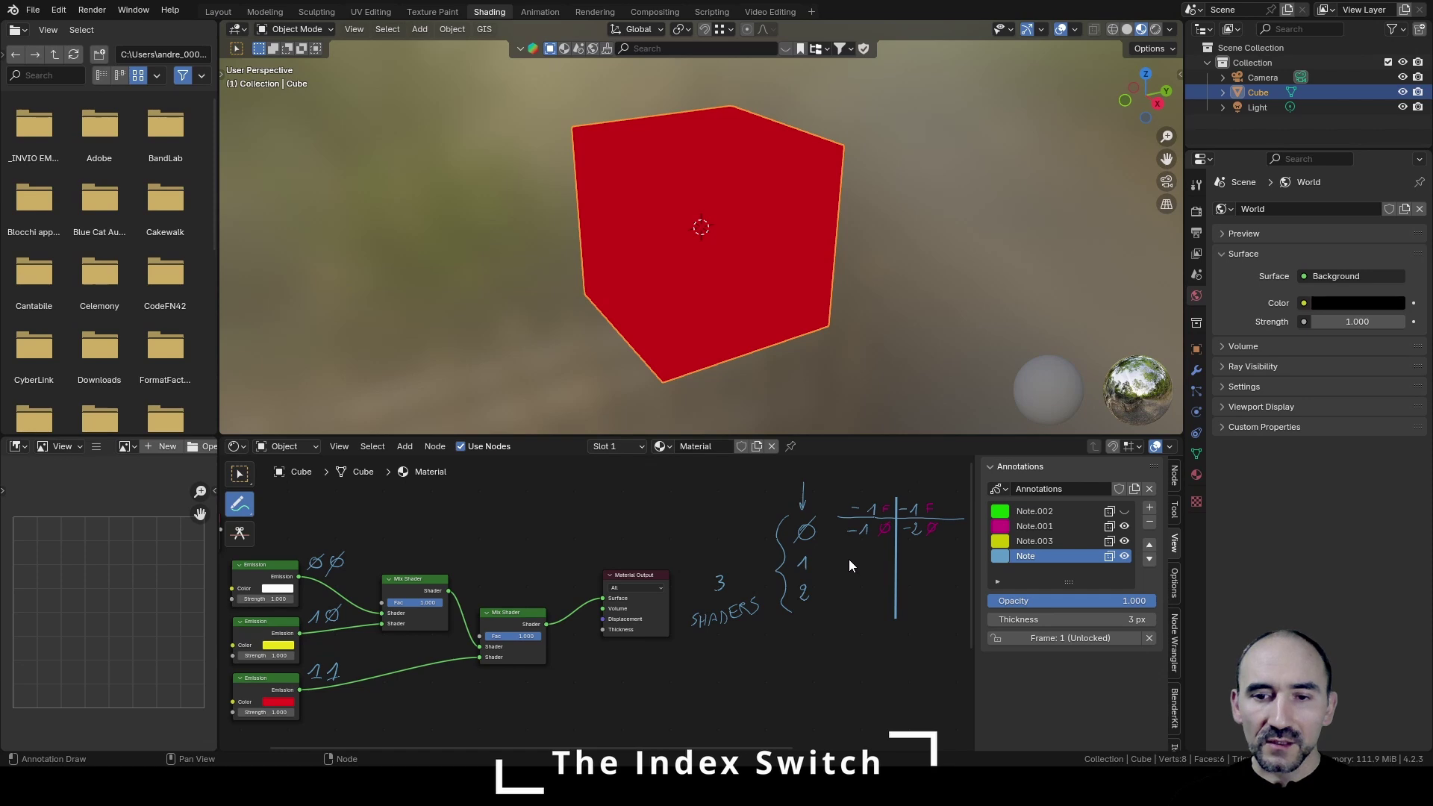
drag(862, 553, 853, 569)
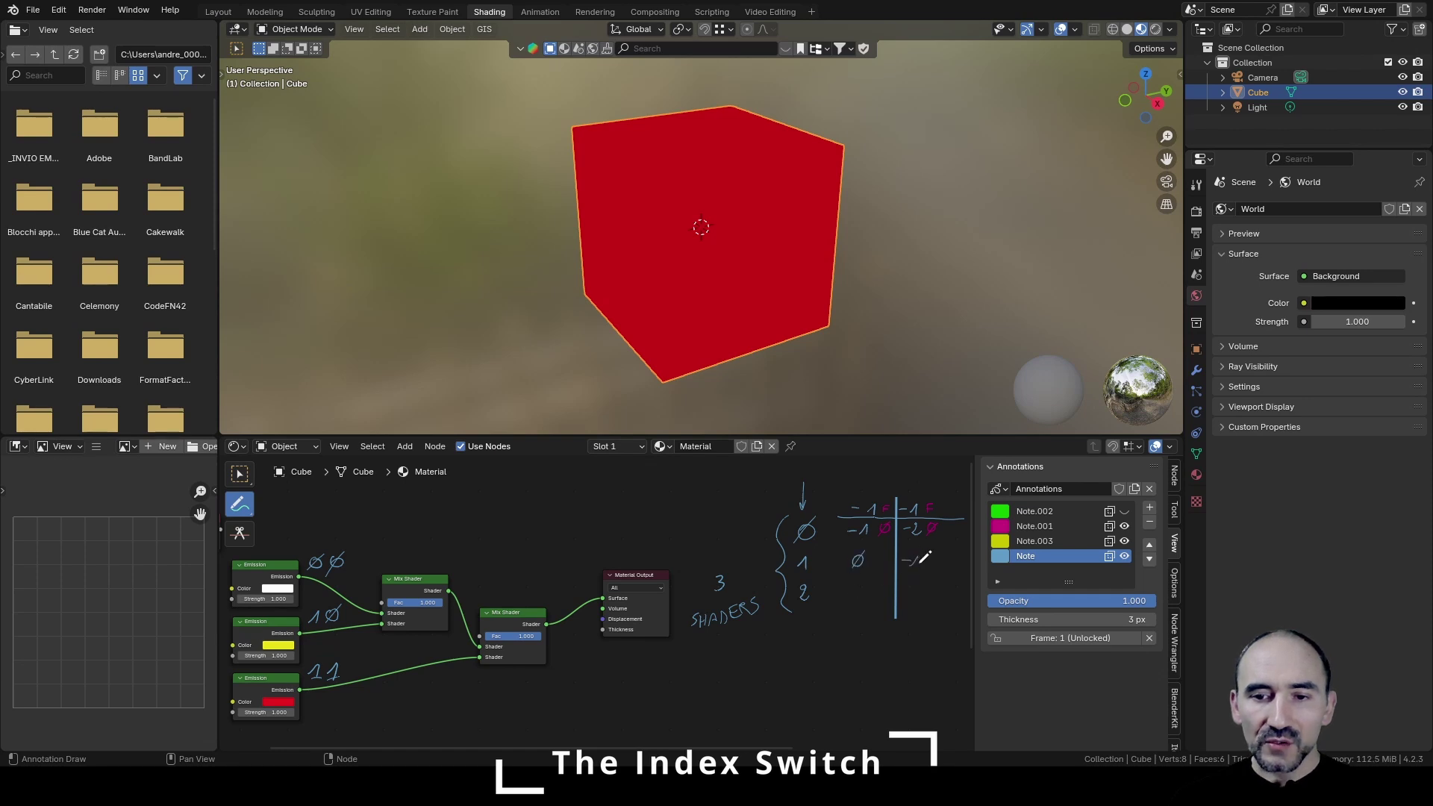
click(1027, 526)
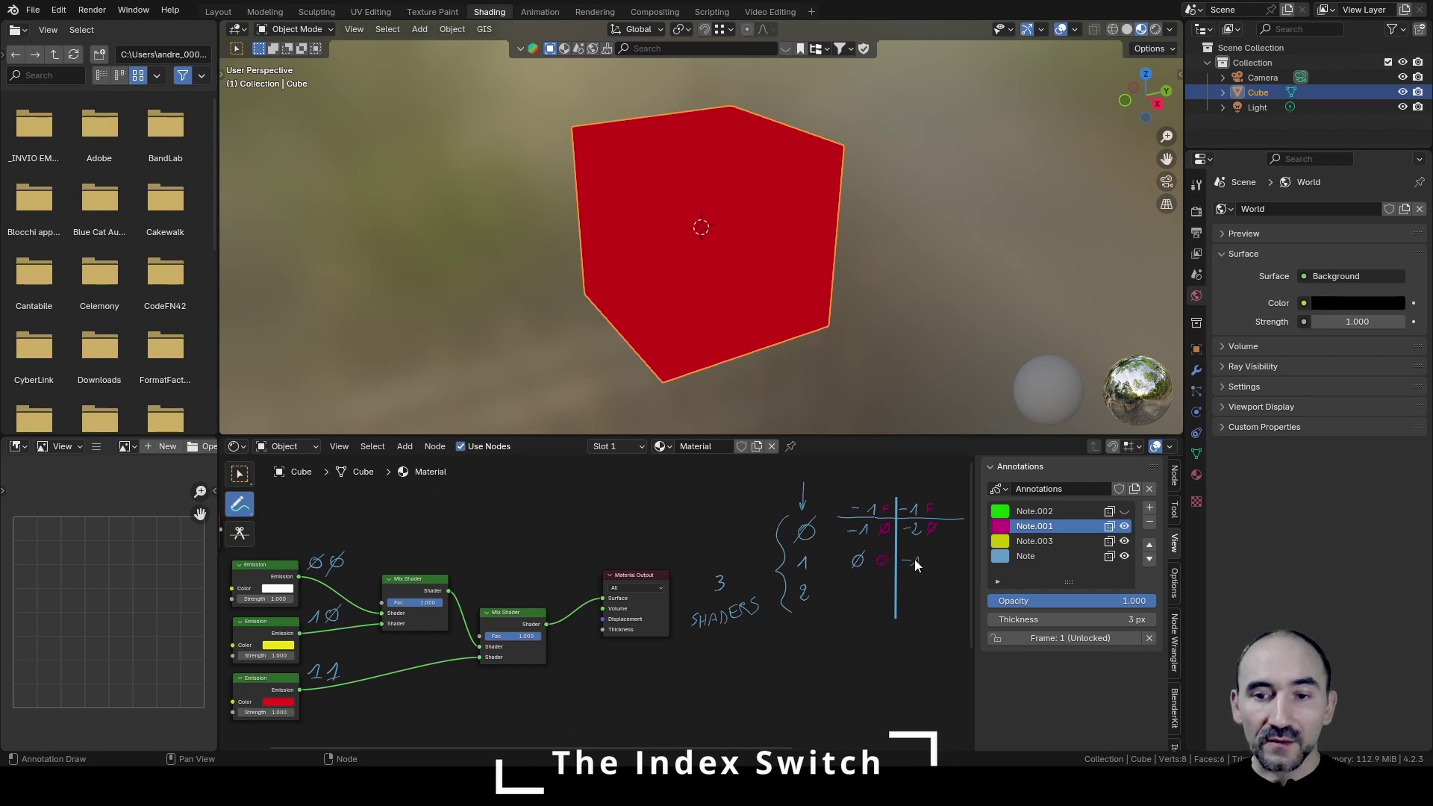
drag(928, 554, 930, 564)
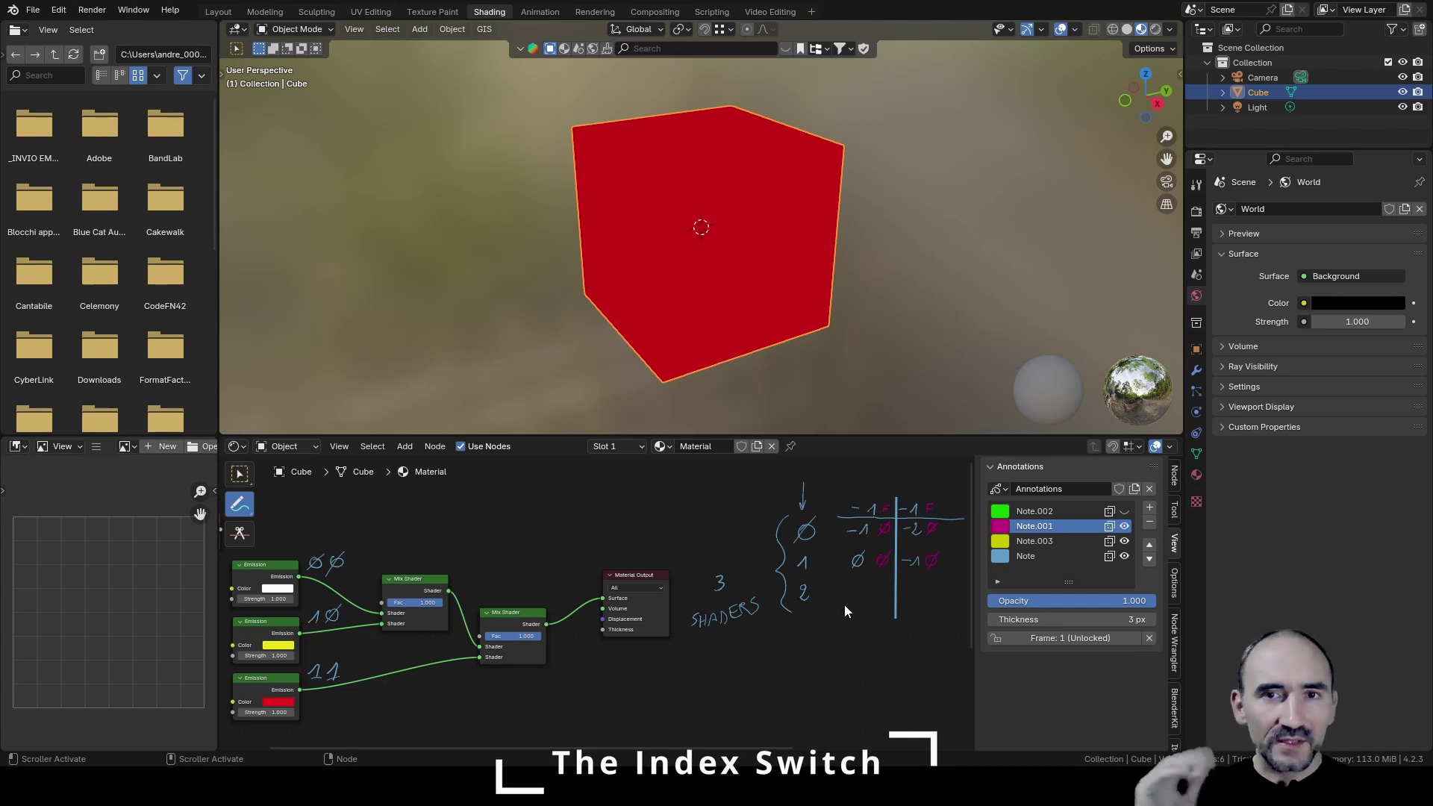
Step: Fill the table's index 2 row with blue 1 and 0 and magenta factors 1 and 0, and bracket the magenta factors of the lower two rows
click(1029, 556)
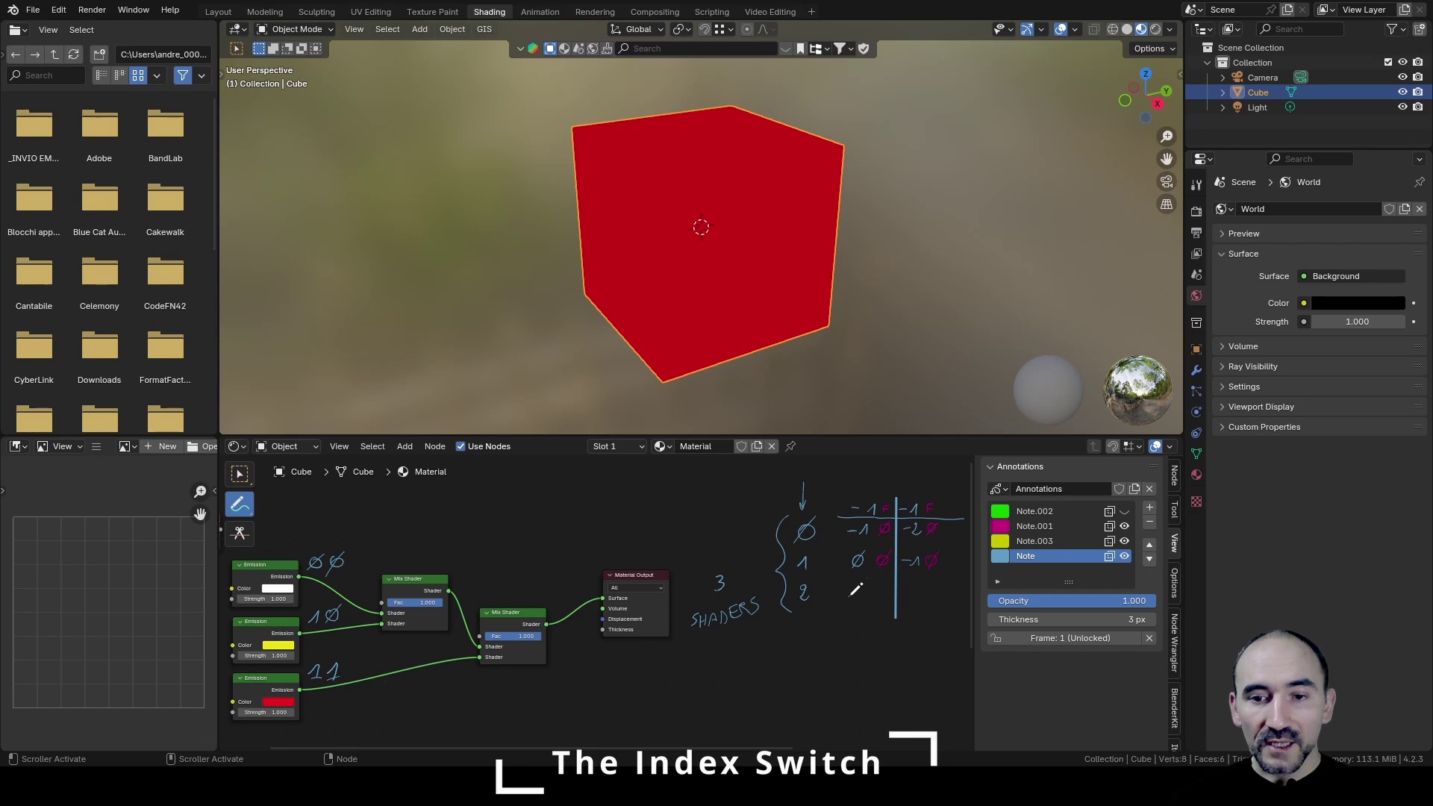
mouse_move(850, 590)
mouse_down()
mouse_move(911, 595)
mouse_move(893, 578)
mouse_up()
click(1034, 526)
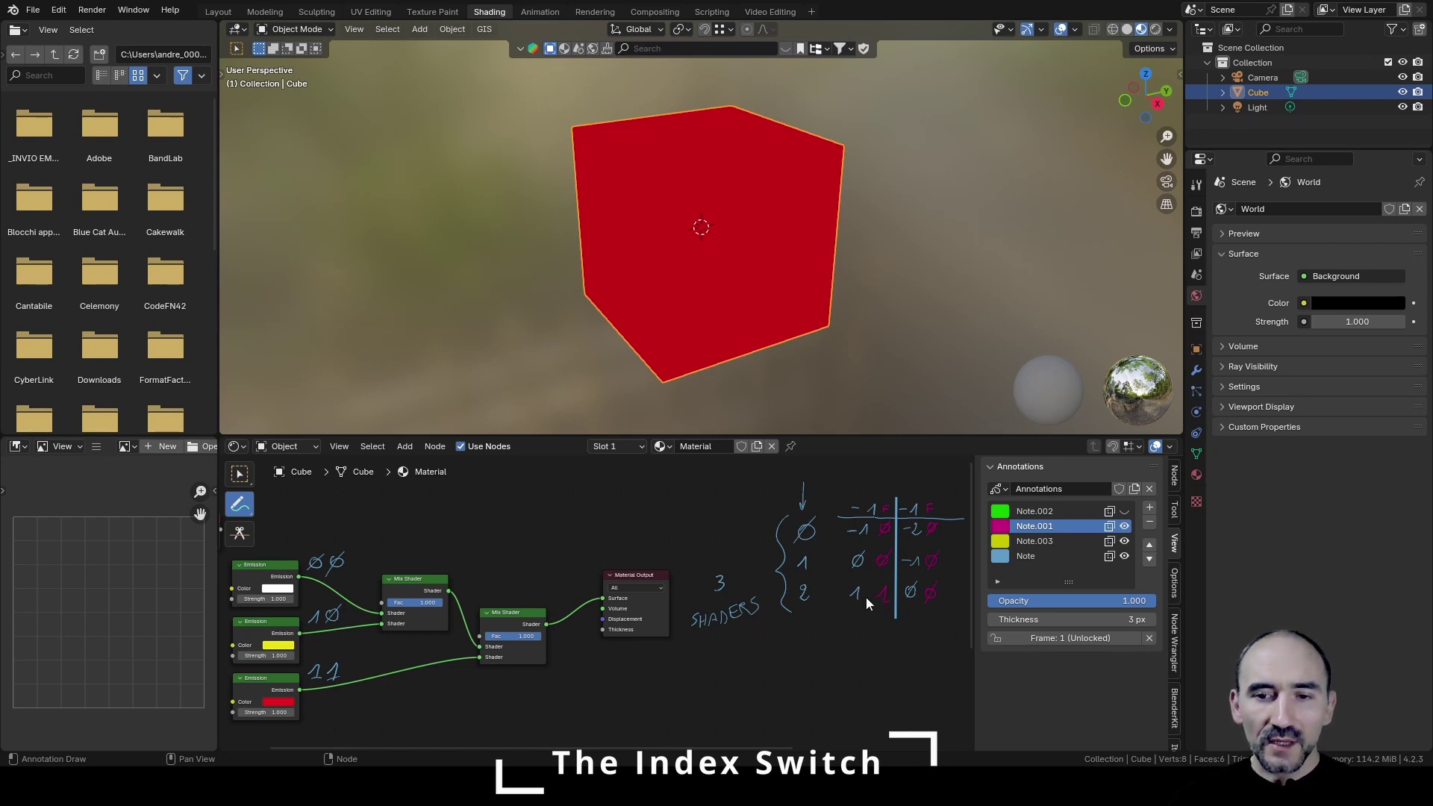
drag(955, 575, 965, 553)
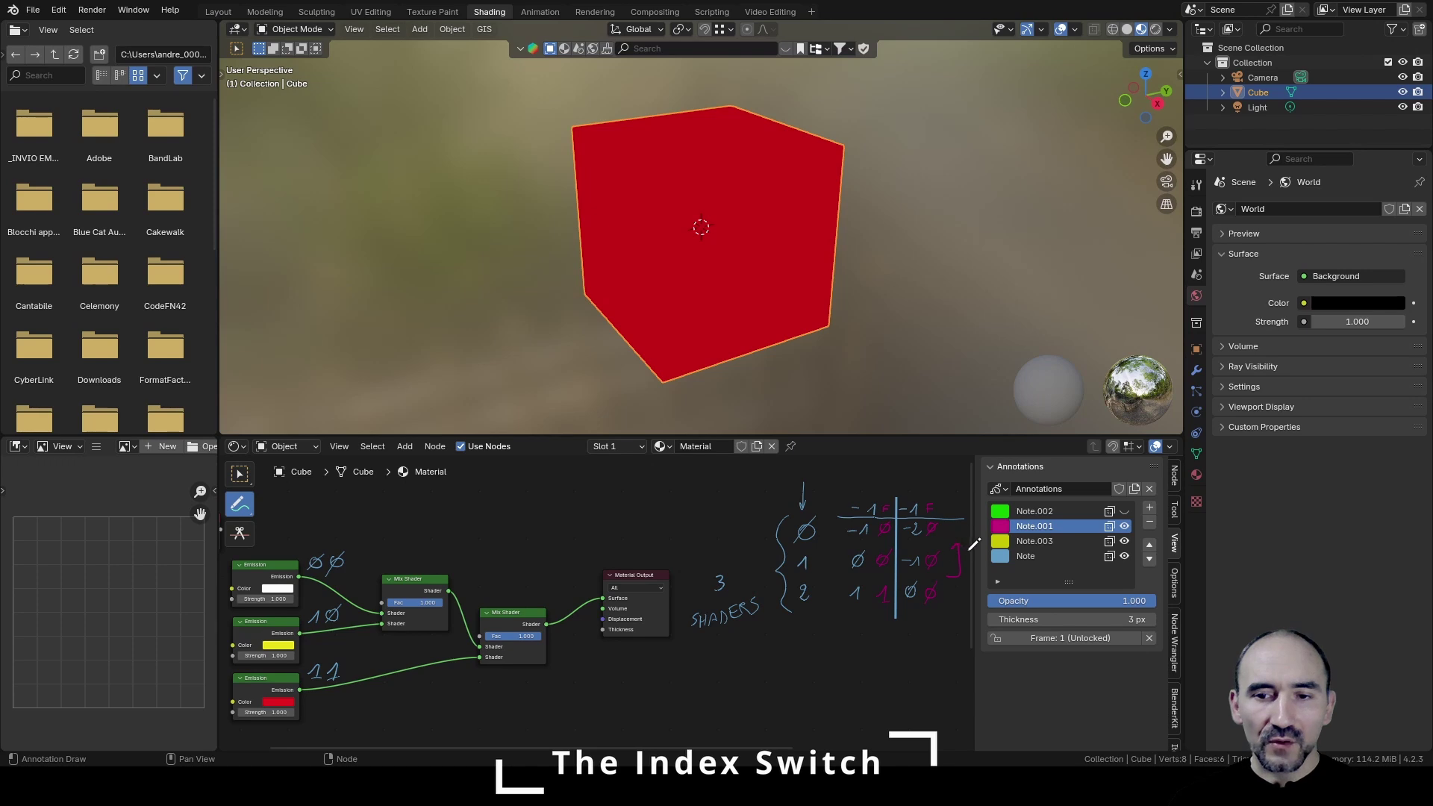
Step: Unhide the green note layer with the +1 column and clear the old blue and magenta values from the table's rows
click(1034, 511)
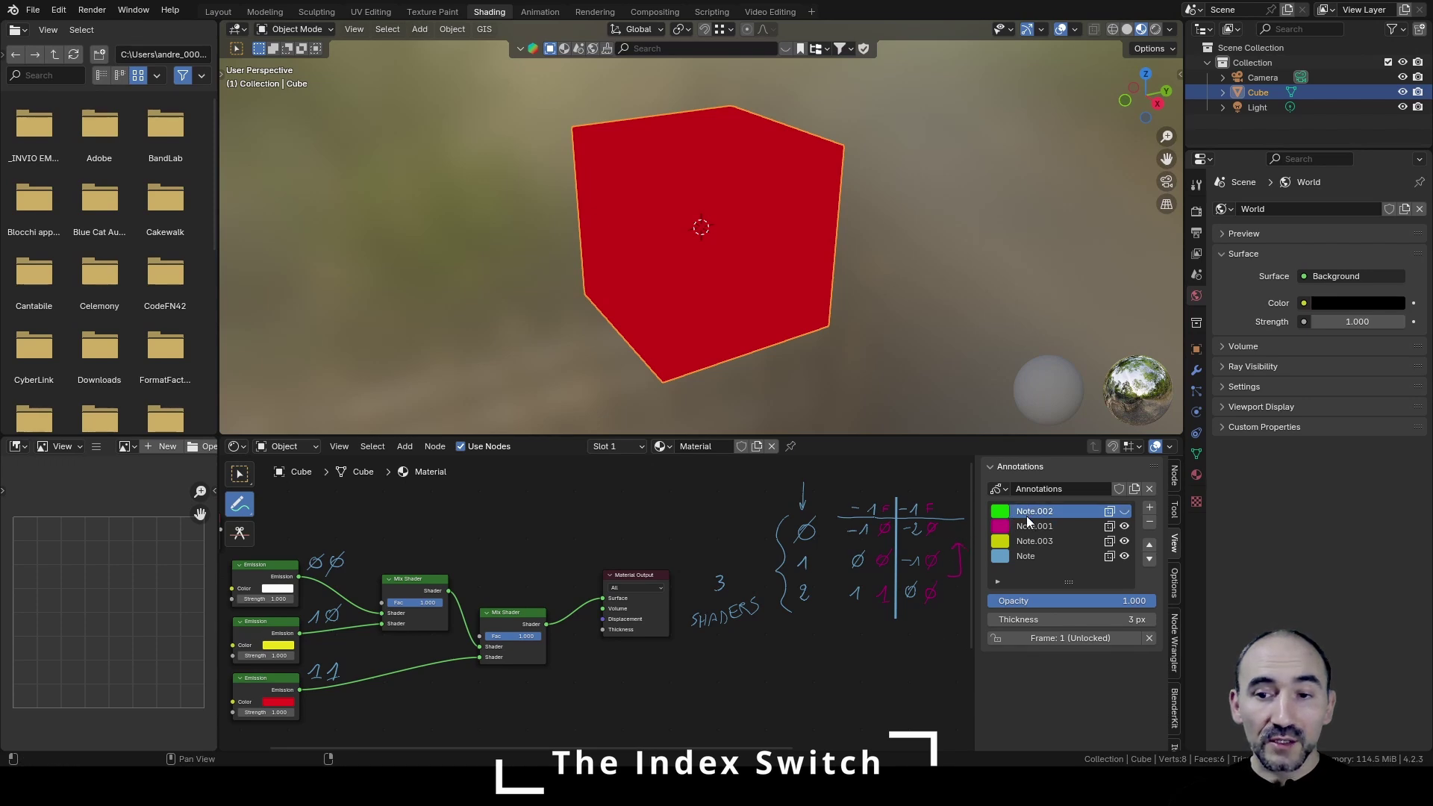
click(1124, 511)
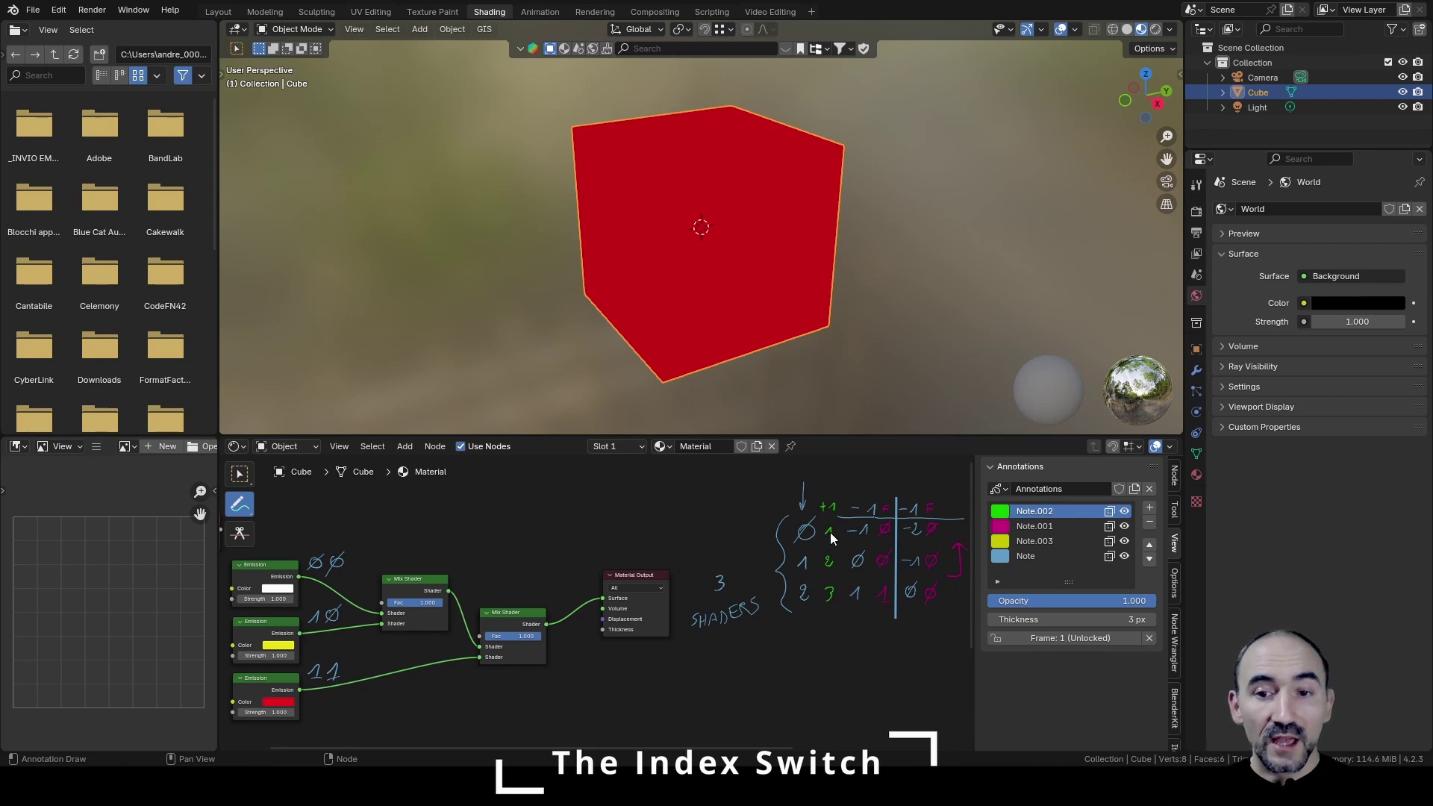
key(ctrl+z)
key(ctrl+z)
key(ctrl+z)
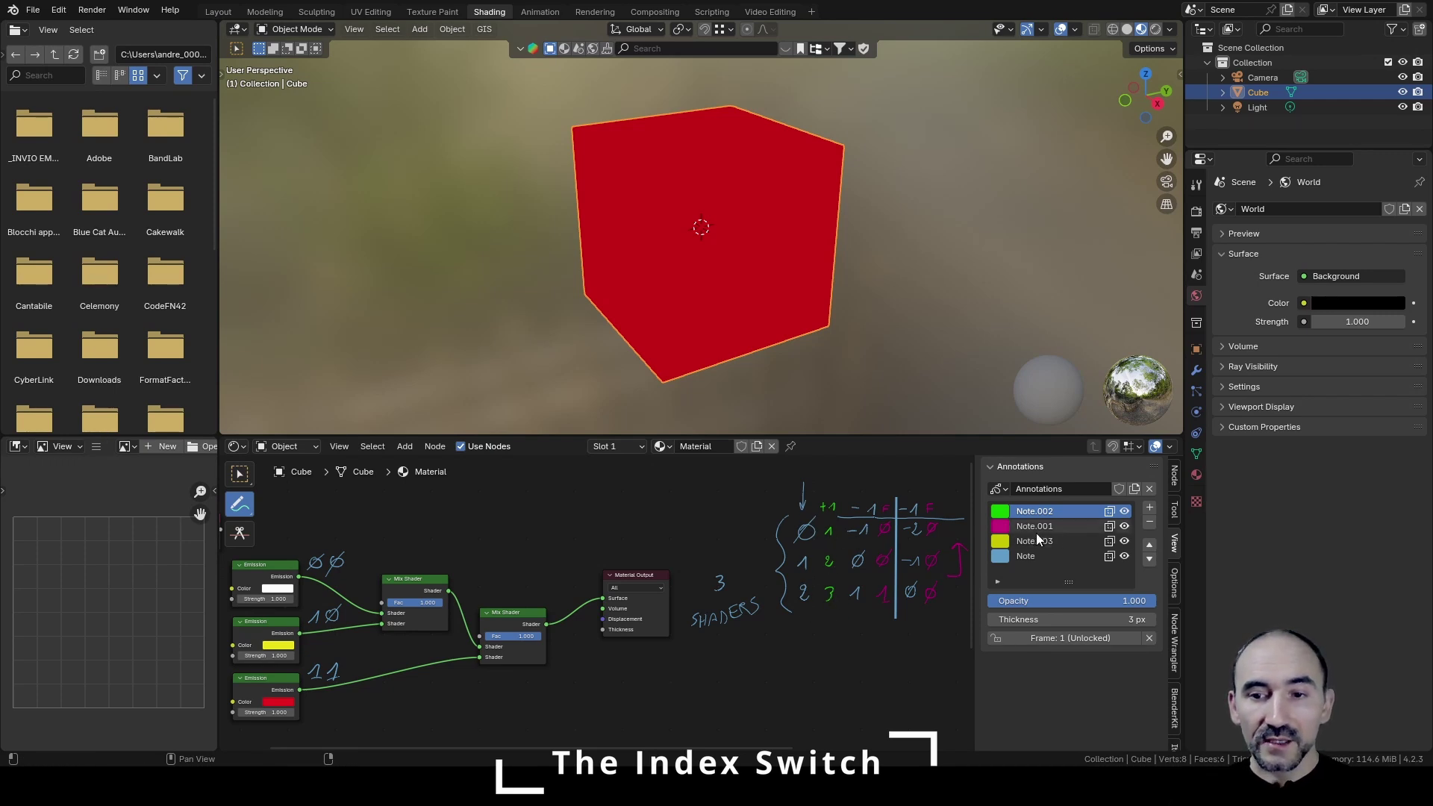
Step: Fill the index 0 row with 0 and -1 in the blue note layer and a magenta factor 0 beside each
drag(867, 529, 861, 537)
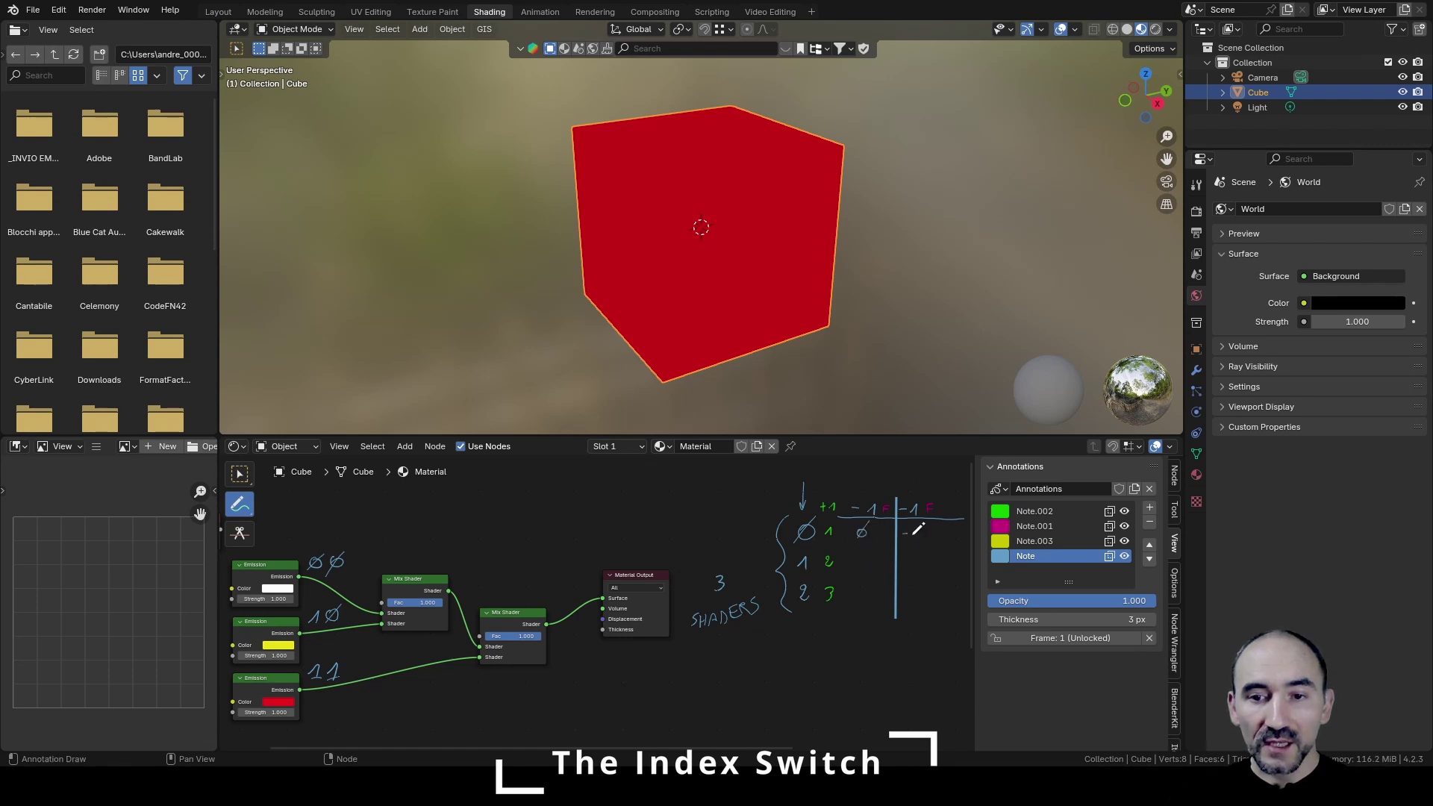
drag(902, 533, 907, 533)
drag(912, 529, 883, 529)
click(1034, 527)
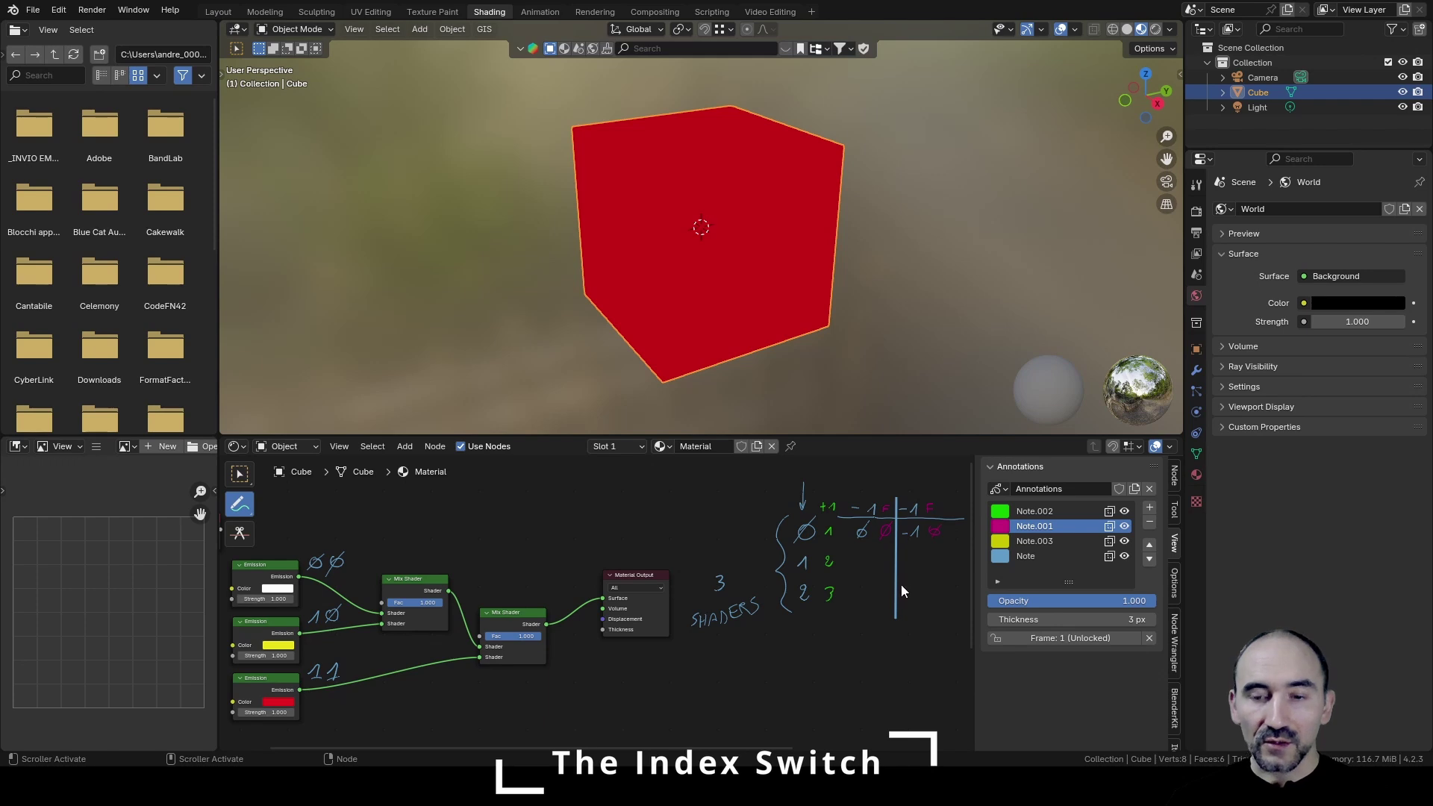
Step: Fill the index 1 row with 1 and 0 in the blue note layer and matching magenta factors 1 and 0
click(1025, 556)
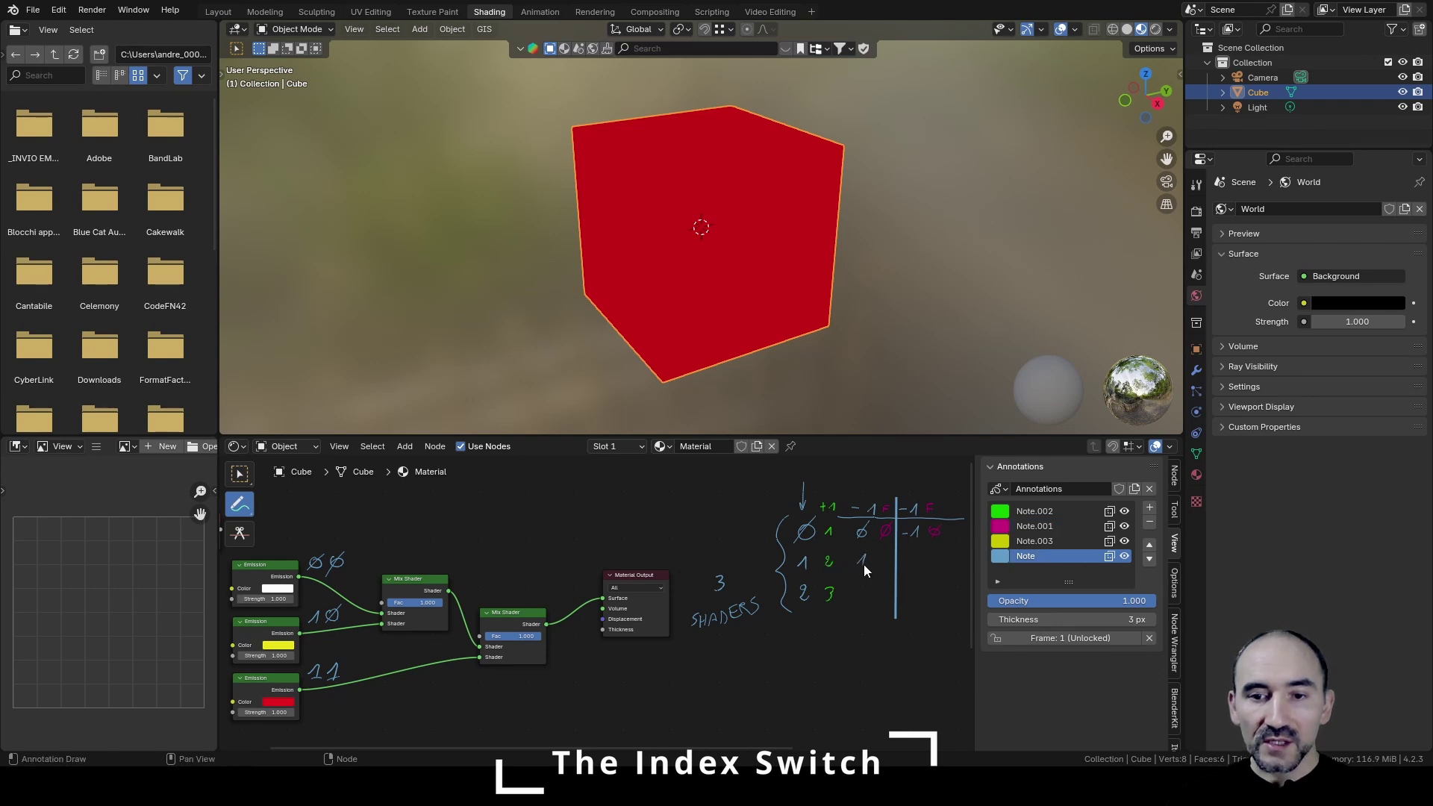
drag(922, 550, 910, 568)
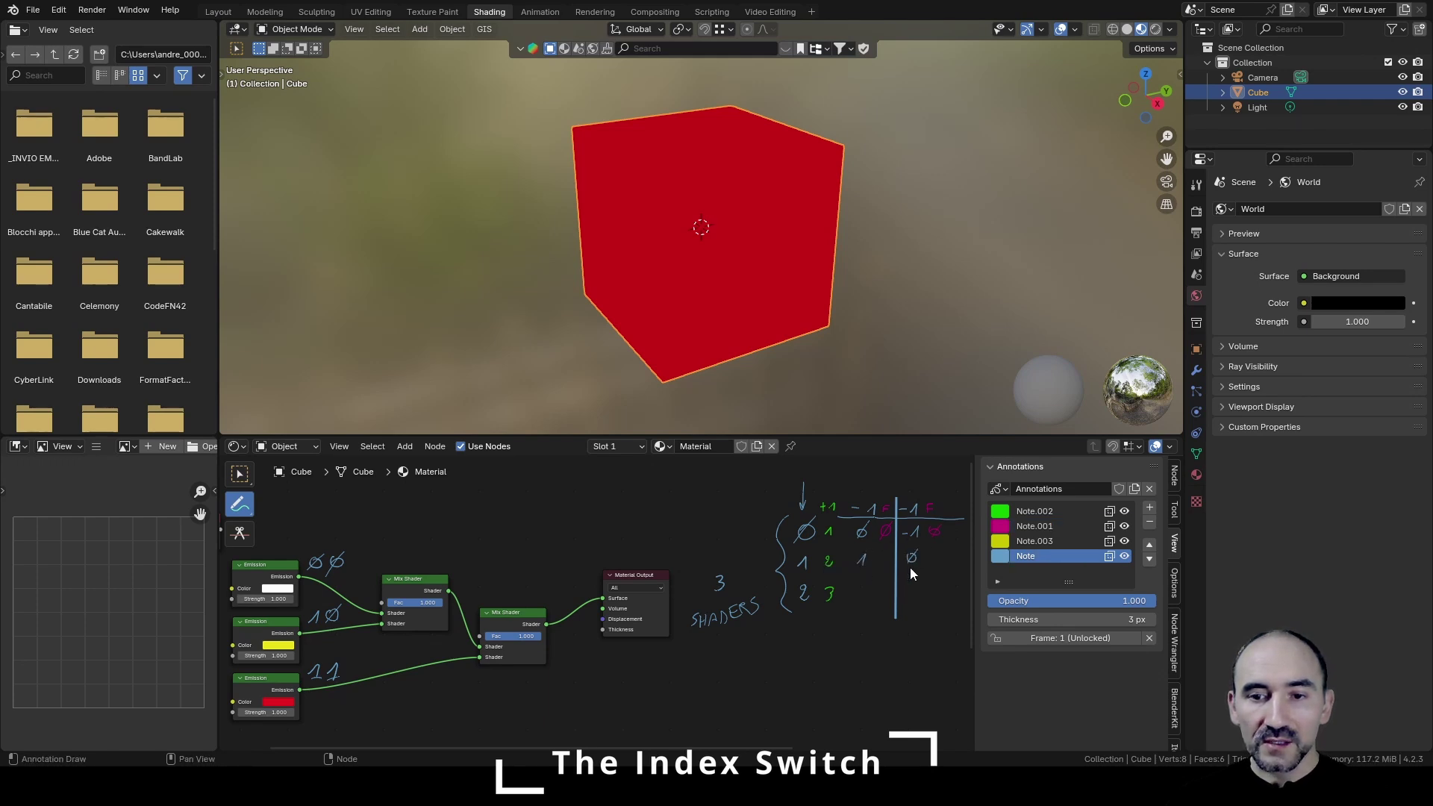
click(1035, 526)
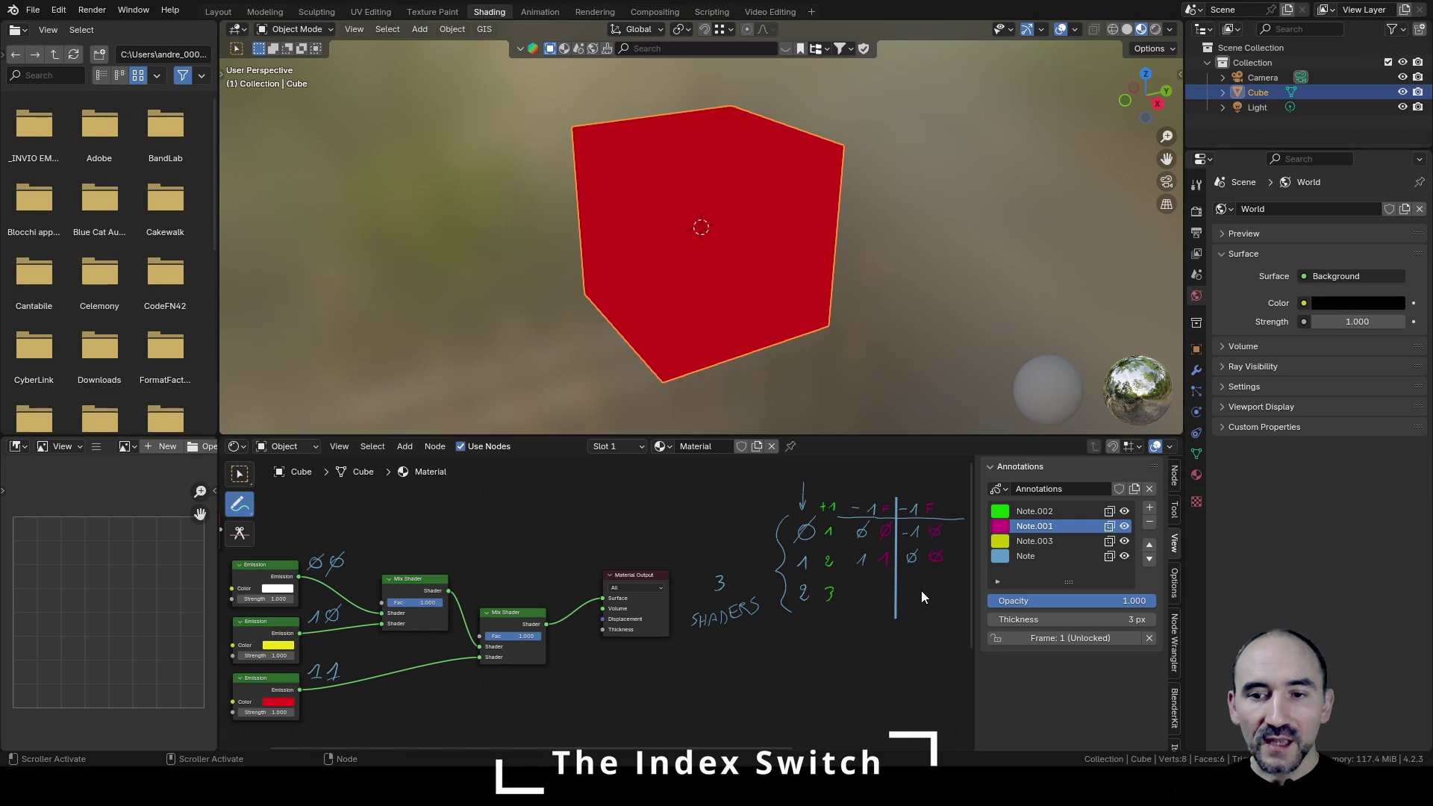
Step: Fill the index 2 row with 2 and 1 in the blue note layer and a magenta factor 1 beside each
click(1025, 556)
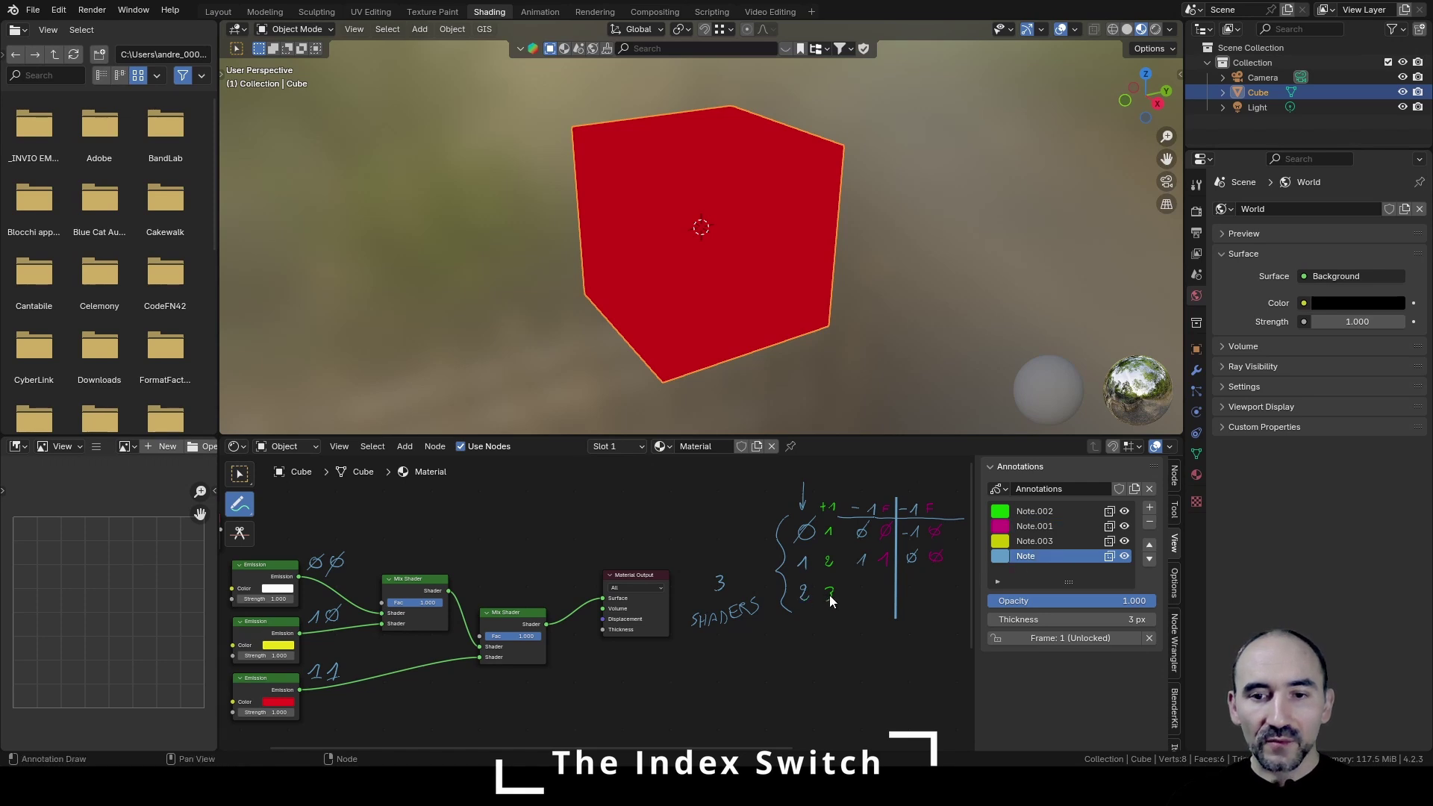
drag(856, 590, 865, 597)
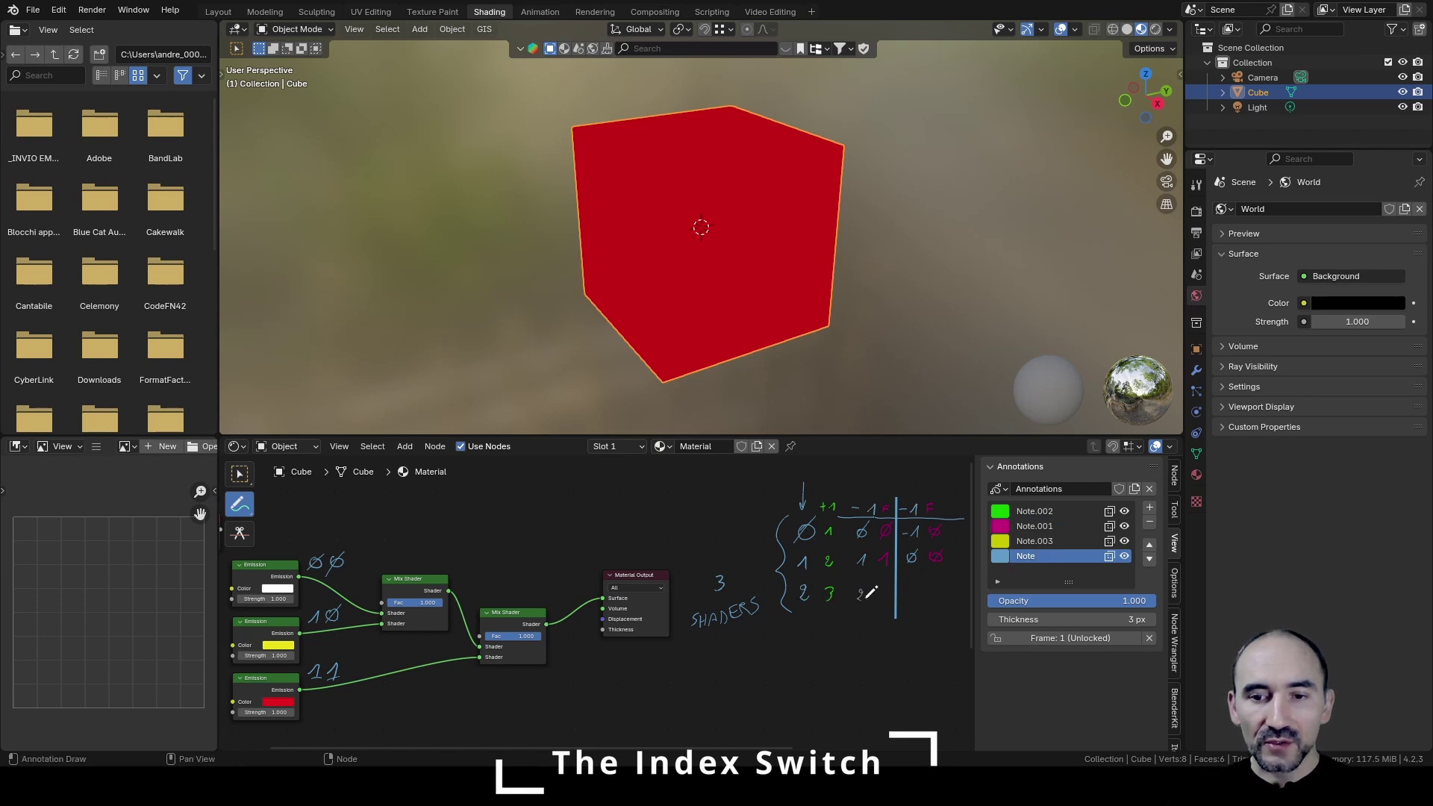
click(1033, 526)
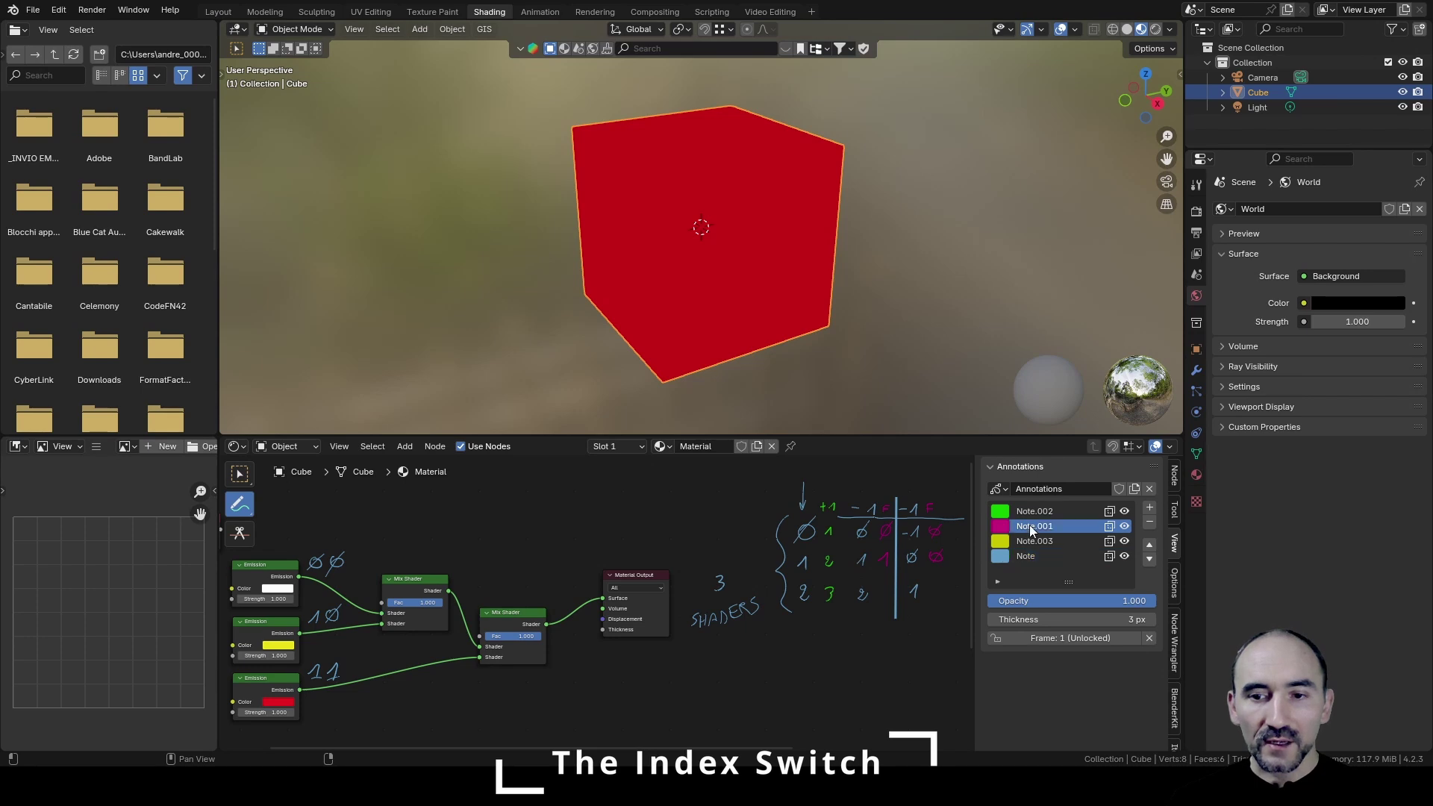
drag(880, 593, 894, 584)
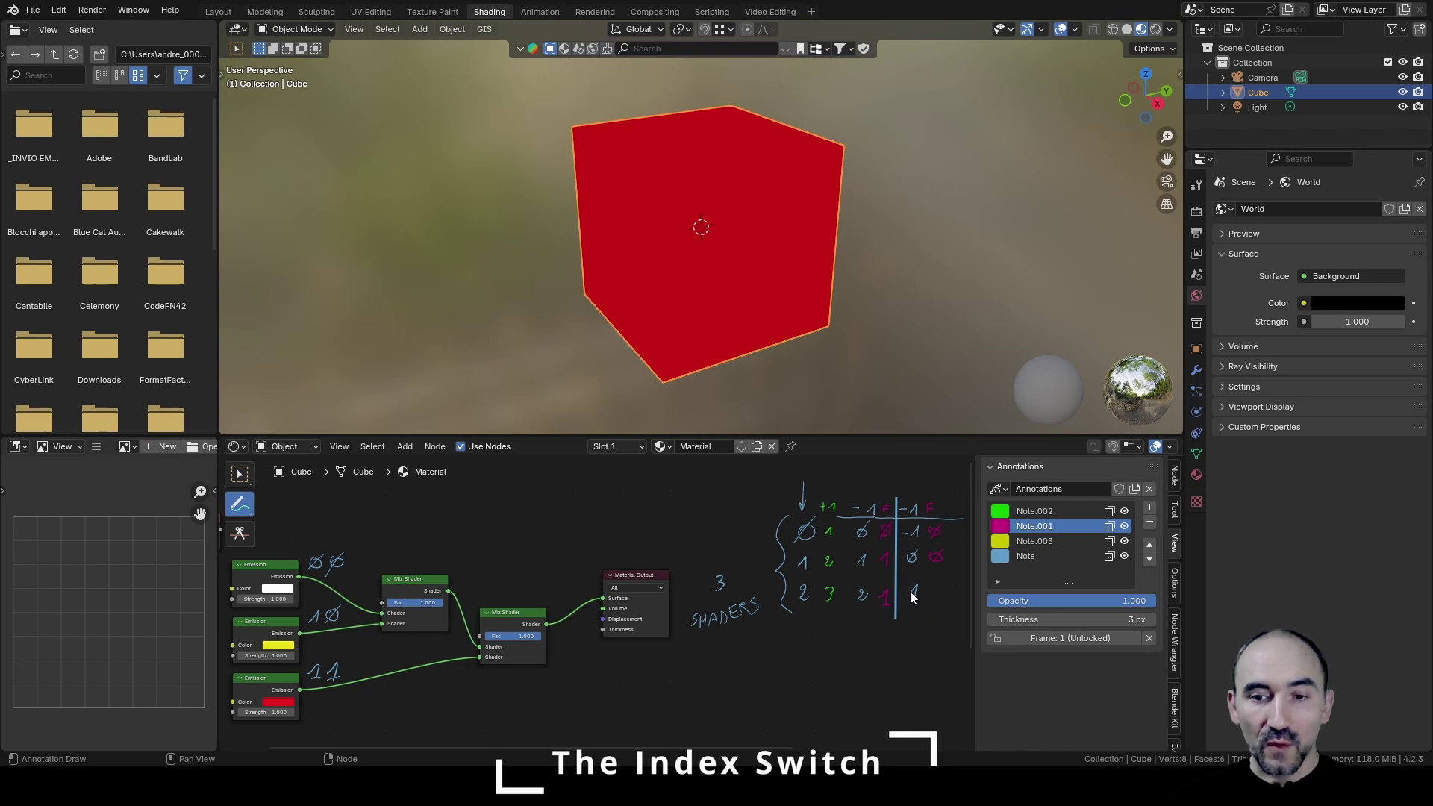
drag(942, 581, 937, 601)
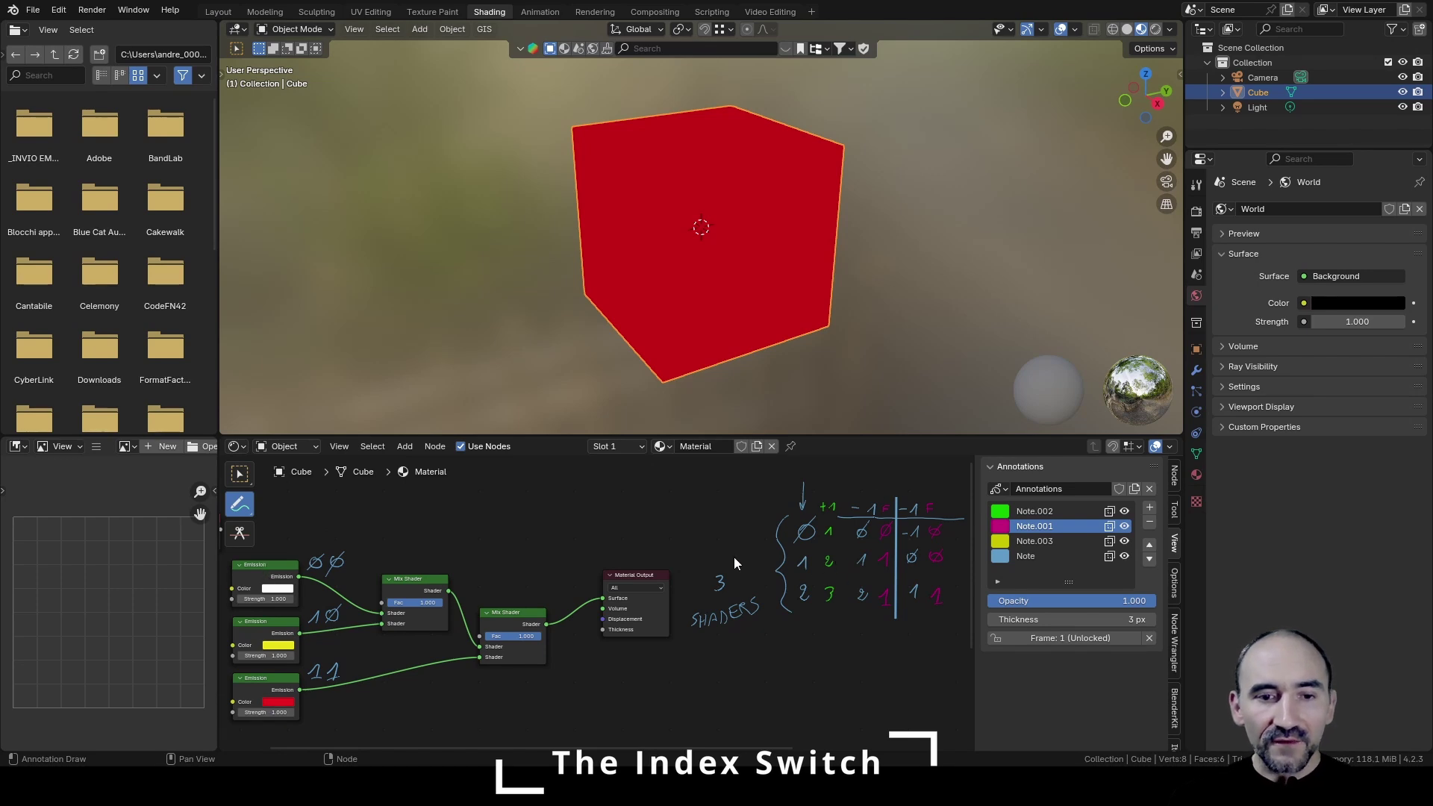
Step: Add a Math node set to Add after the Value node, fed by it, with its second value set to 1
key(n)
key(Home)
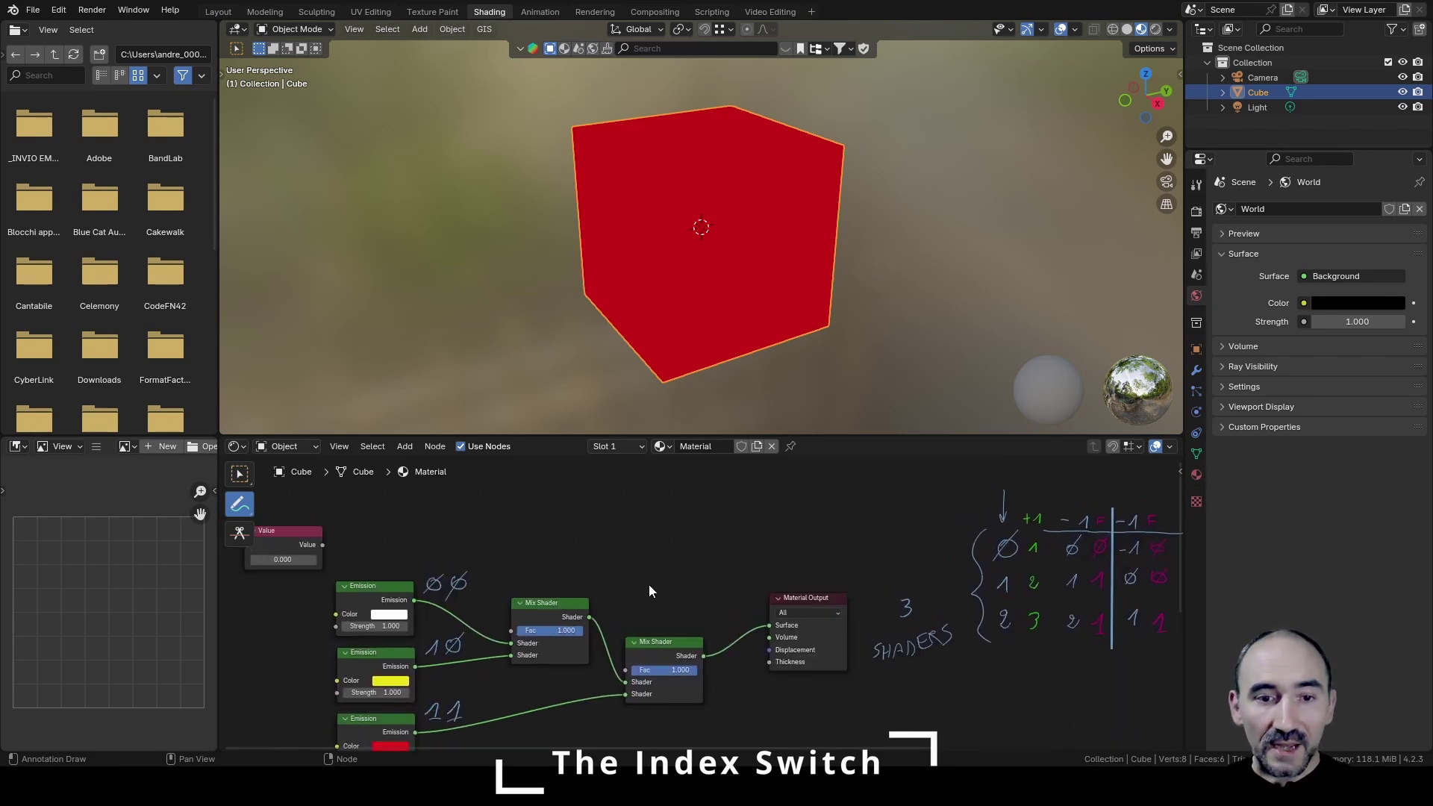
key(w)
mouse_move(287, 531)
mouse_down()
mouse_move(366, 528)
mouse_move(340, 504)
mouse_up()
text(add)
key(Return)
click(340, 505)
drag(352, 565, 368, 566)
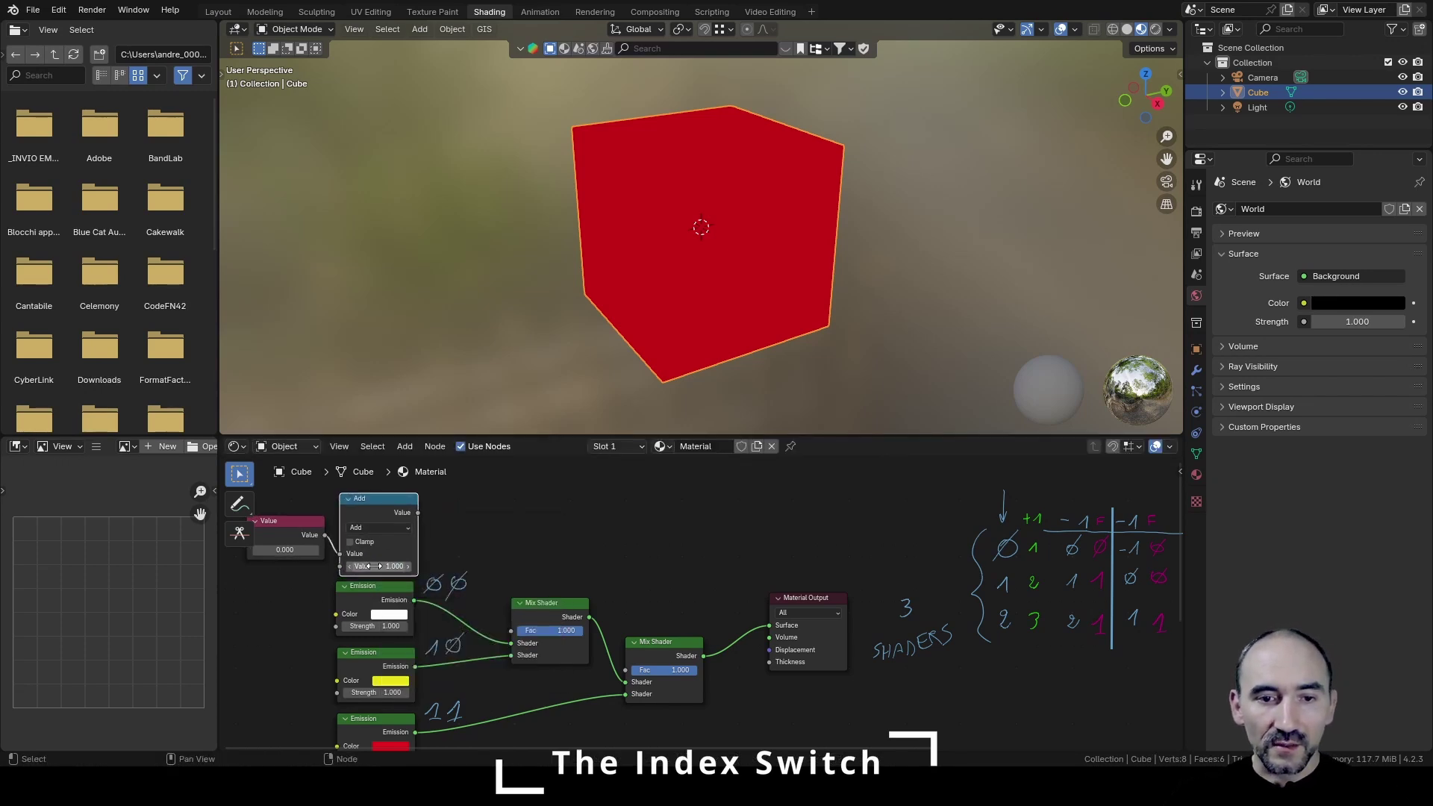
Step: Duplicate the Add node as a Subtract node with value 1, feed it the sum, and link its output to the first Mix Shader's Fac
key(shift+d)
click(458, 559)
click(470, 520)
click(441, 549)
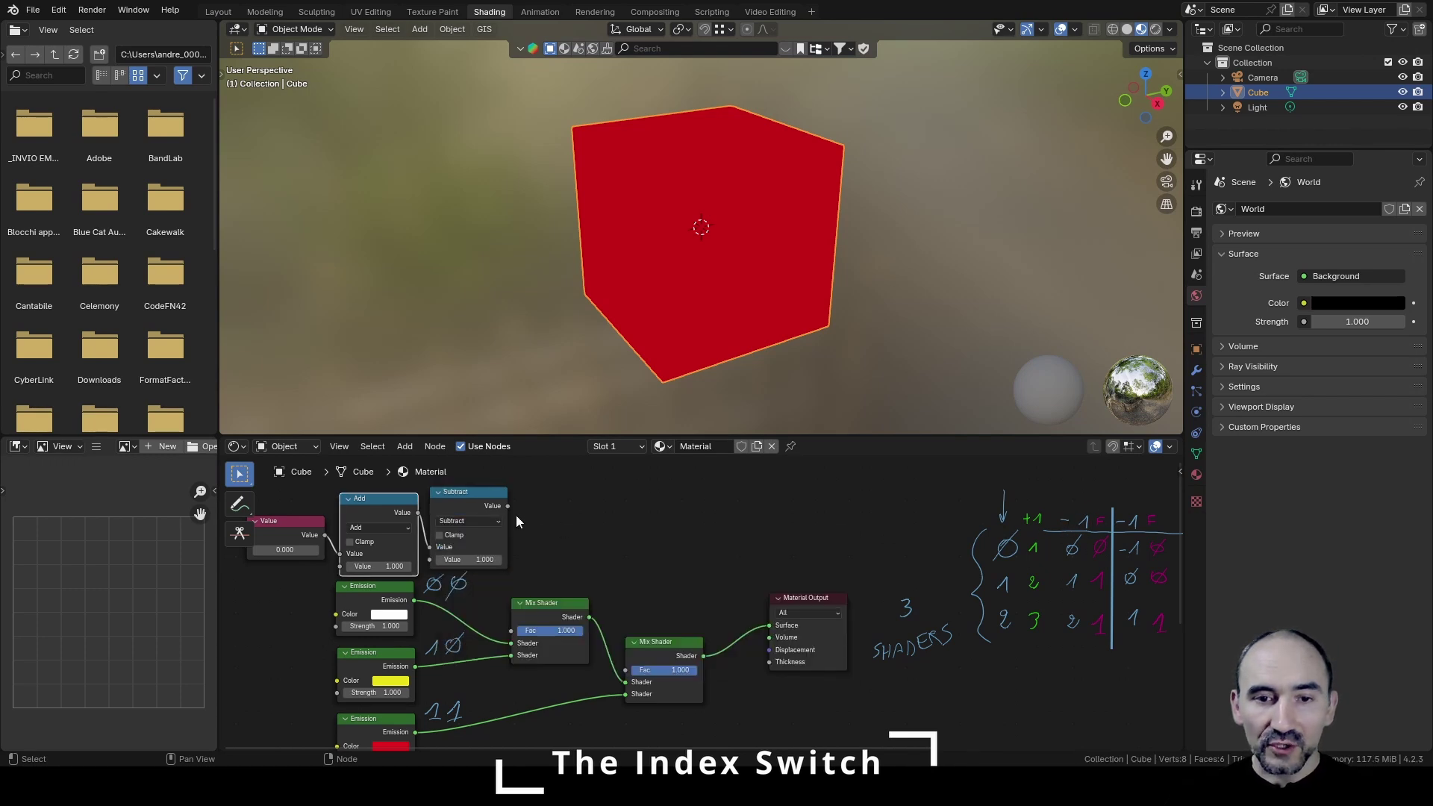
mouse_move(507, 506)
mouse_down()
mouse_move(504, 626)
mouse_move(554, 616)
mouse_up()
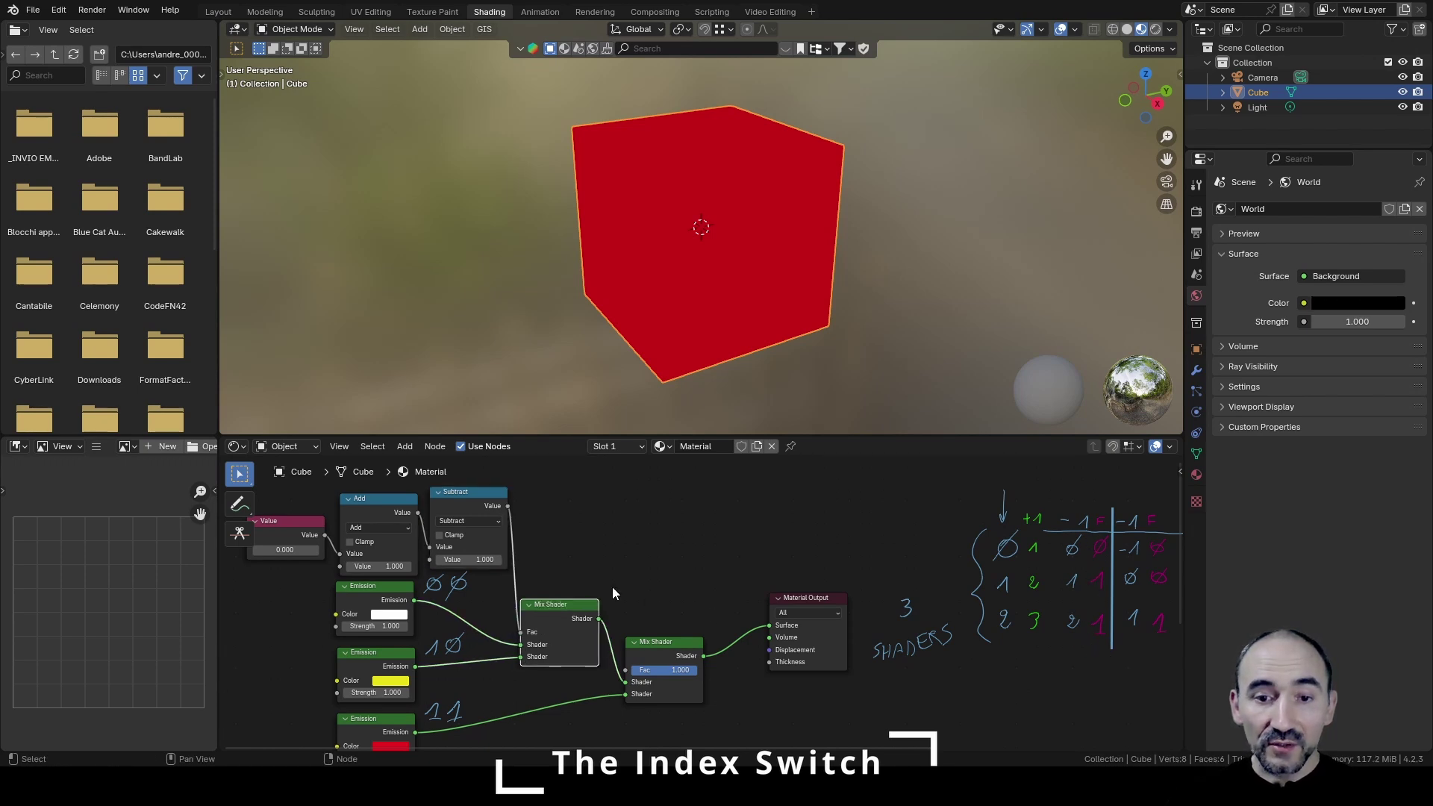
Step: Duplicate the Subtract node, feed it the first Subtract's result, and link its output to the second Mix Shader's Fac
click(456, 500)
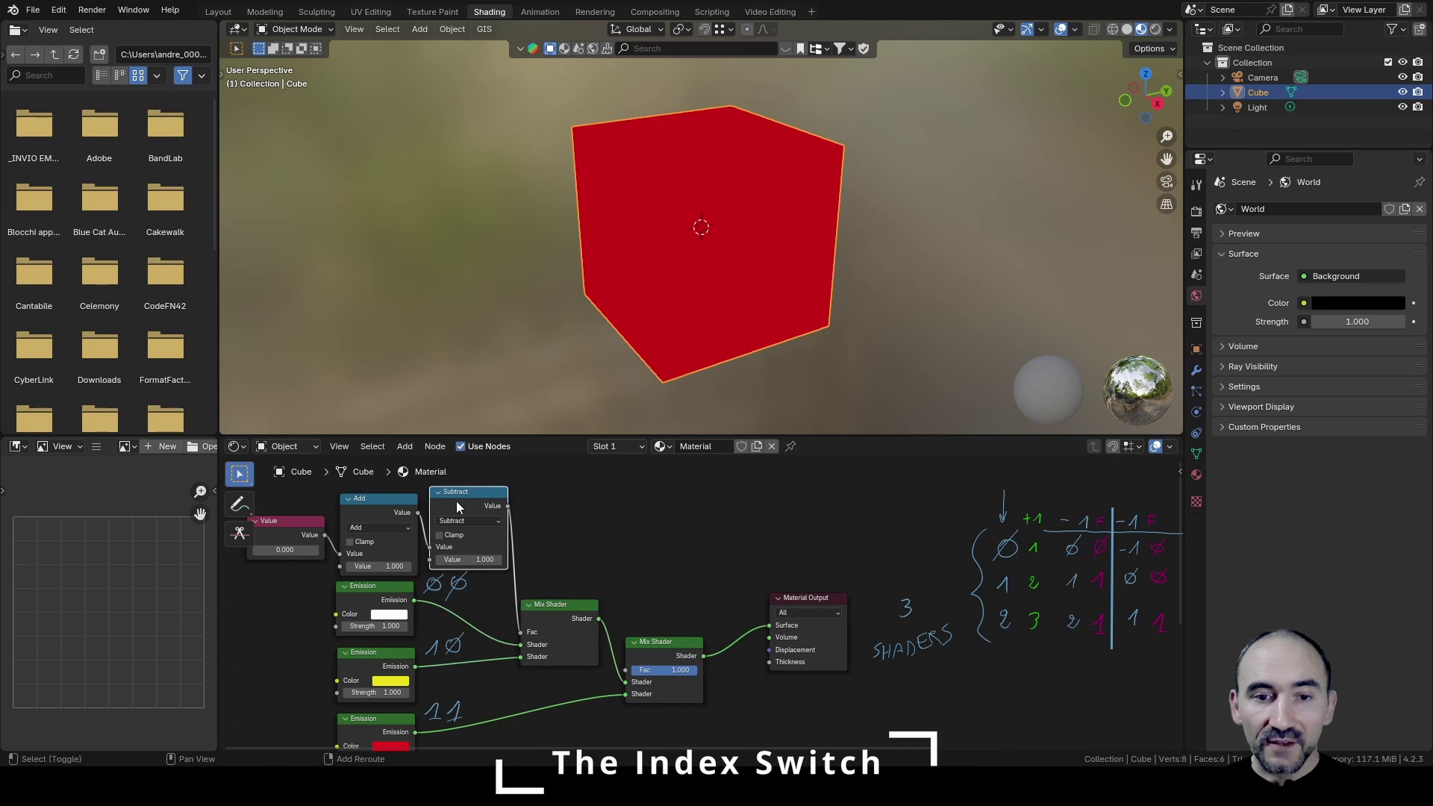
key(shift+d)
click(557, 502)
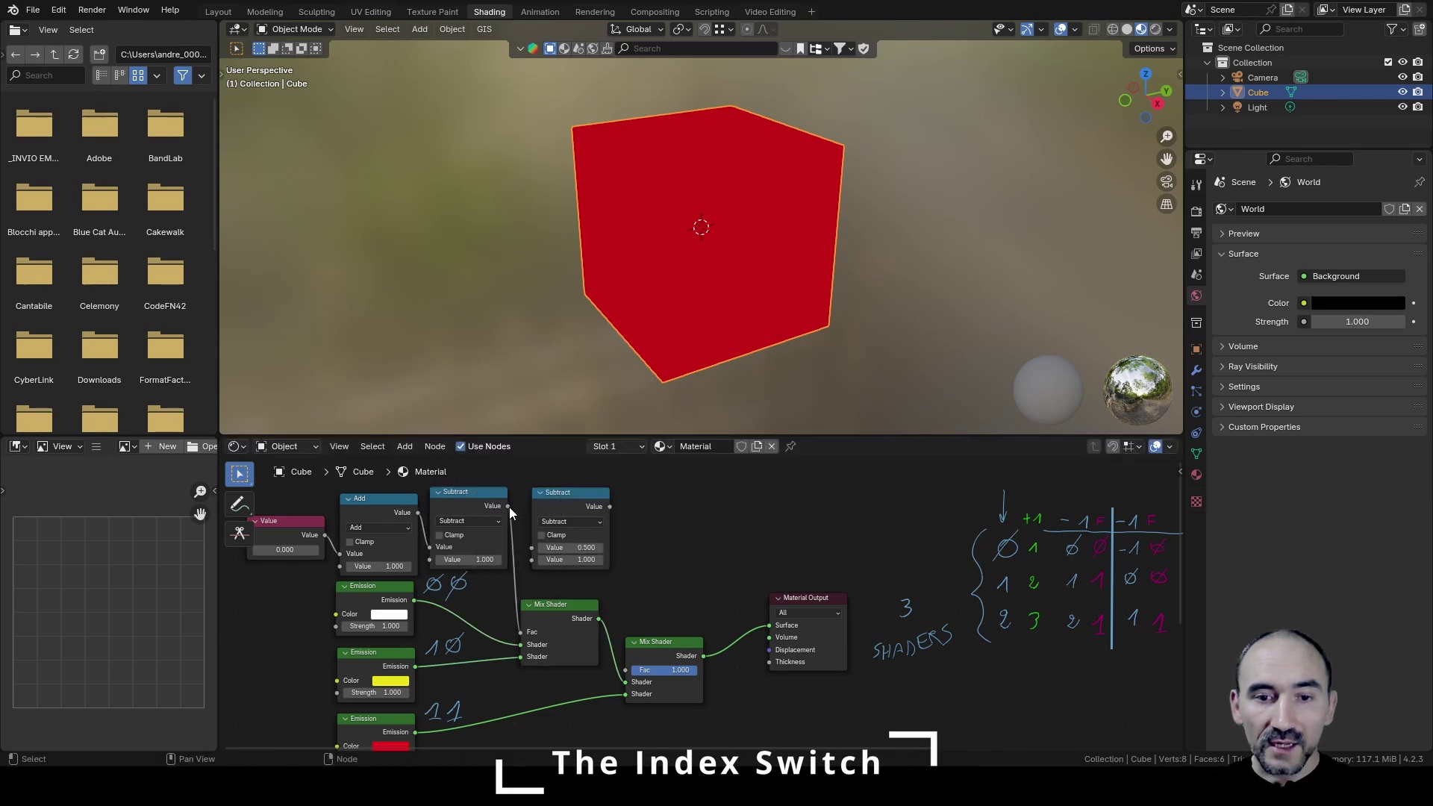
drag(508, 506, 531, 547)
drag(609, 507, 625, 669)
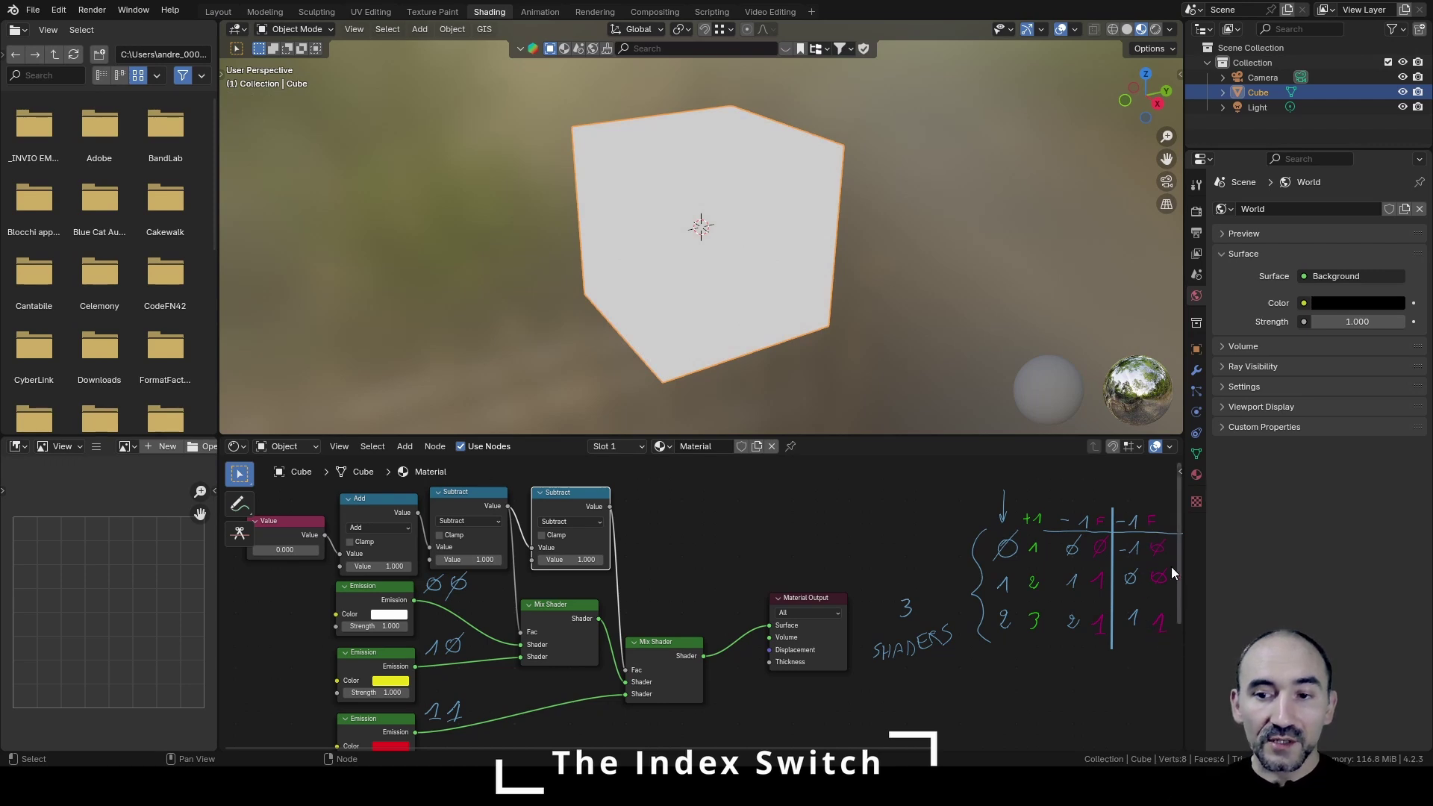
Step: Test the index switch by setting the Value node to 1 and then to 2
click(281, 551)
text(1)
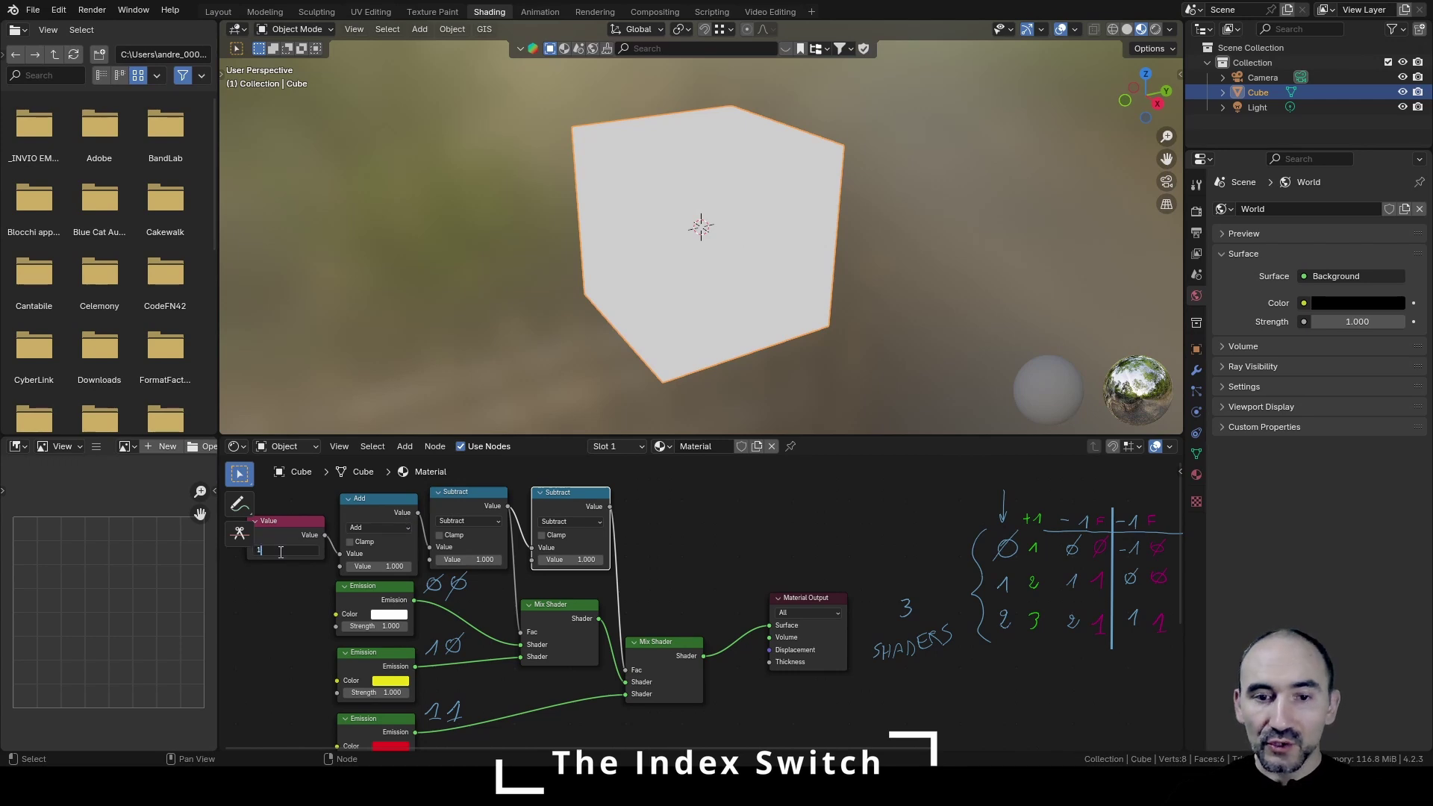
key(Return)
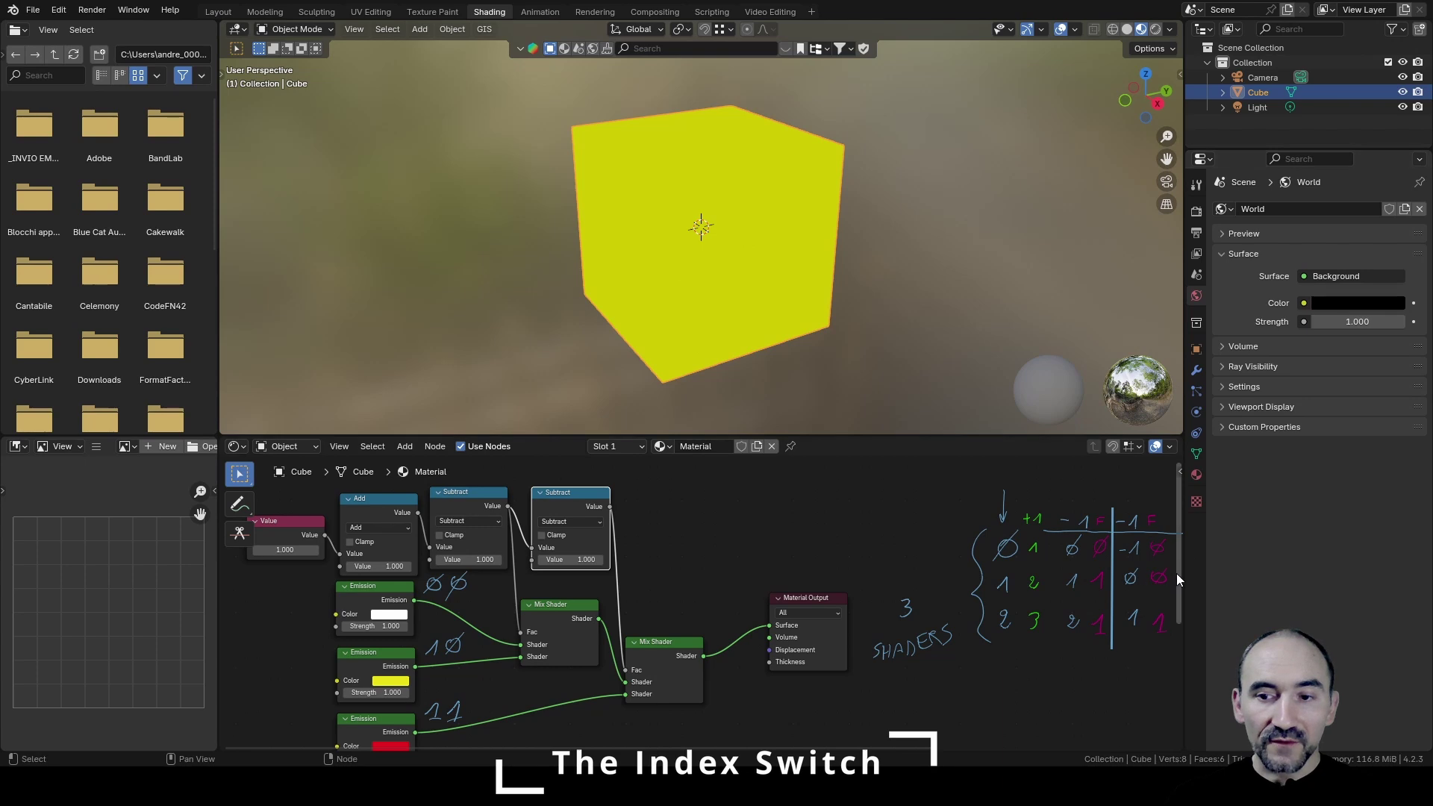
click(671, 644)
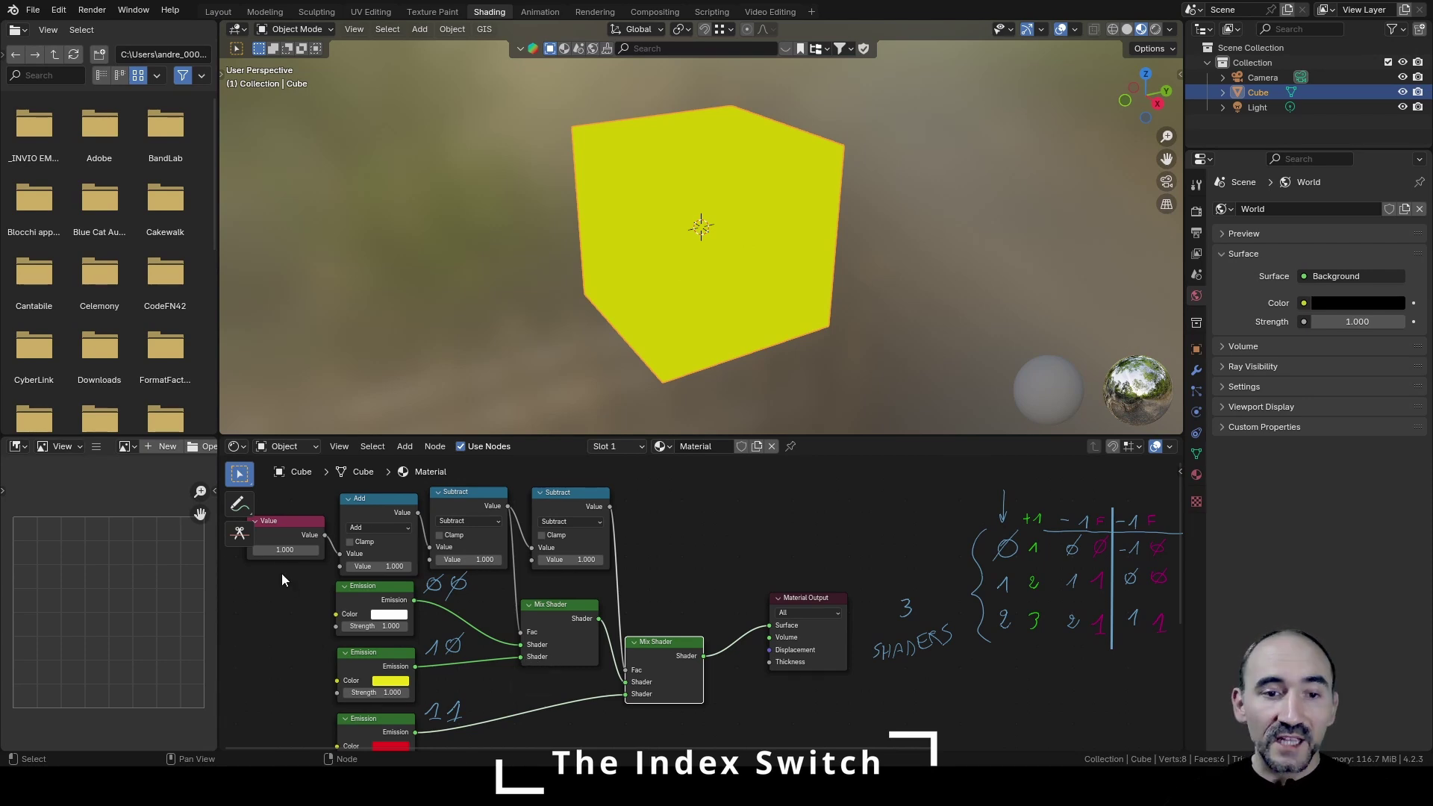
click(278, 550)
text(2)
key(Return)
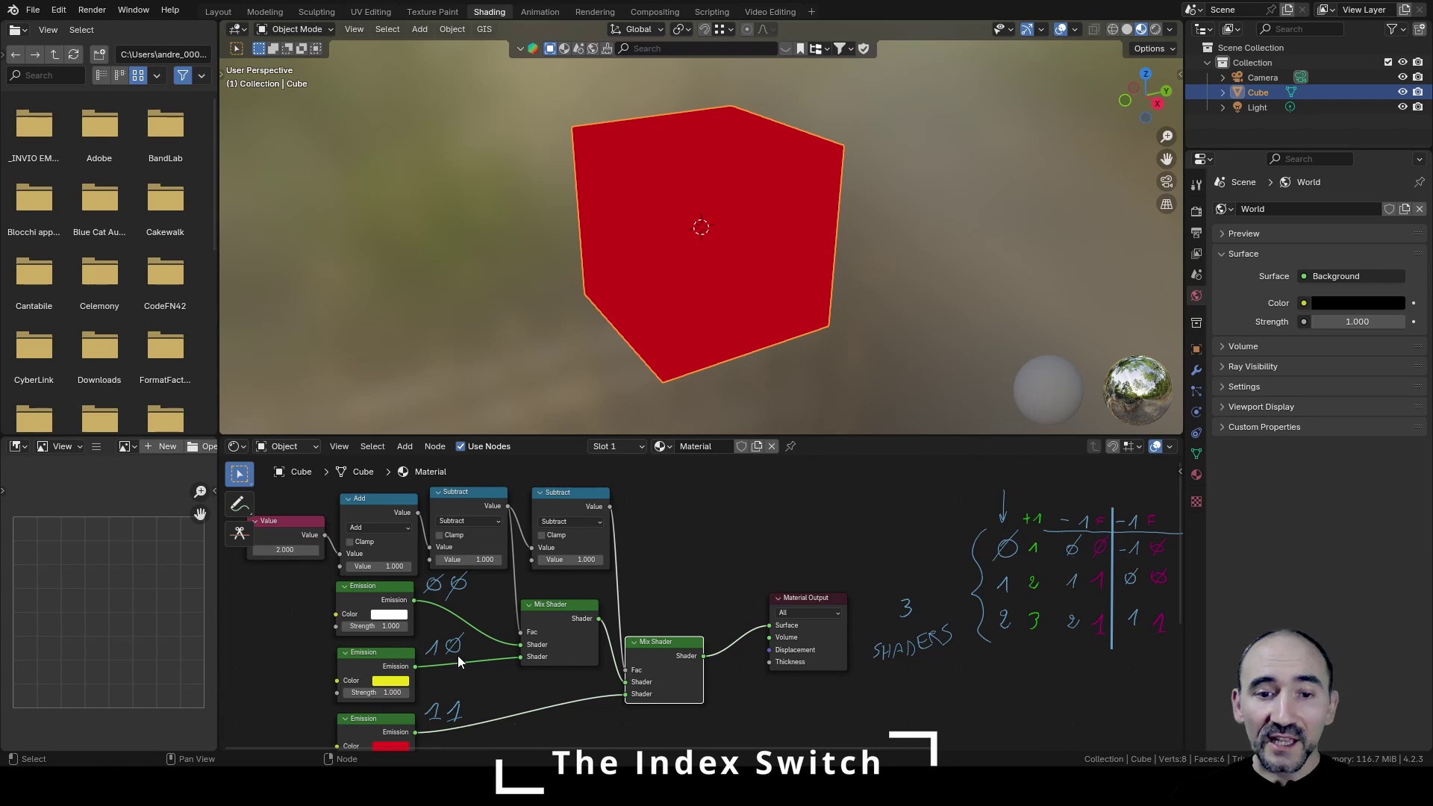
Step: Annotate an index 3 row below the table with green 4, blue 3 and 2, and a magenta factor 1 beside each blue value
scroll(463, 655, down, 1)
scroll(469, 654, up, 2)
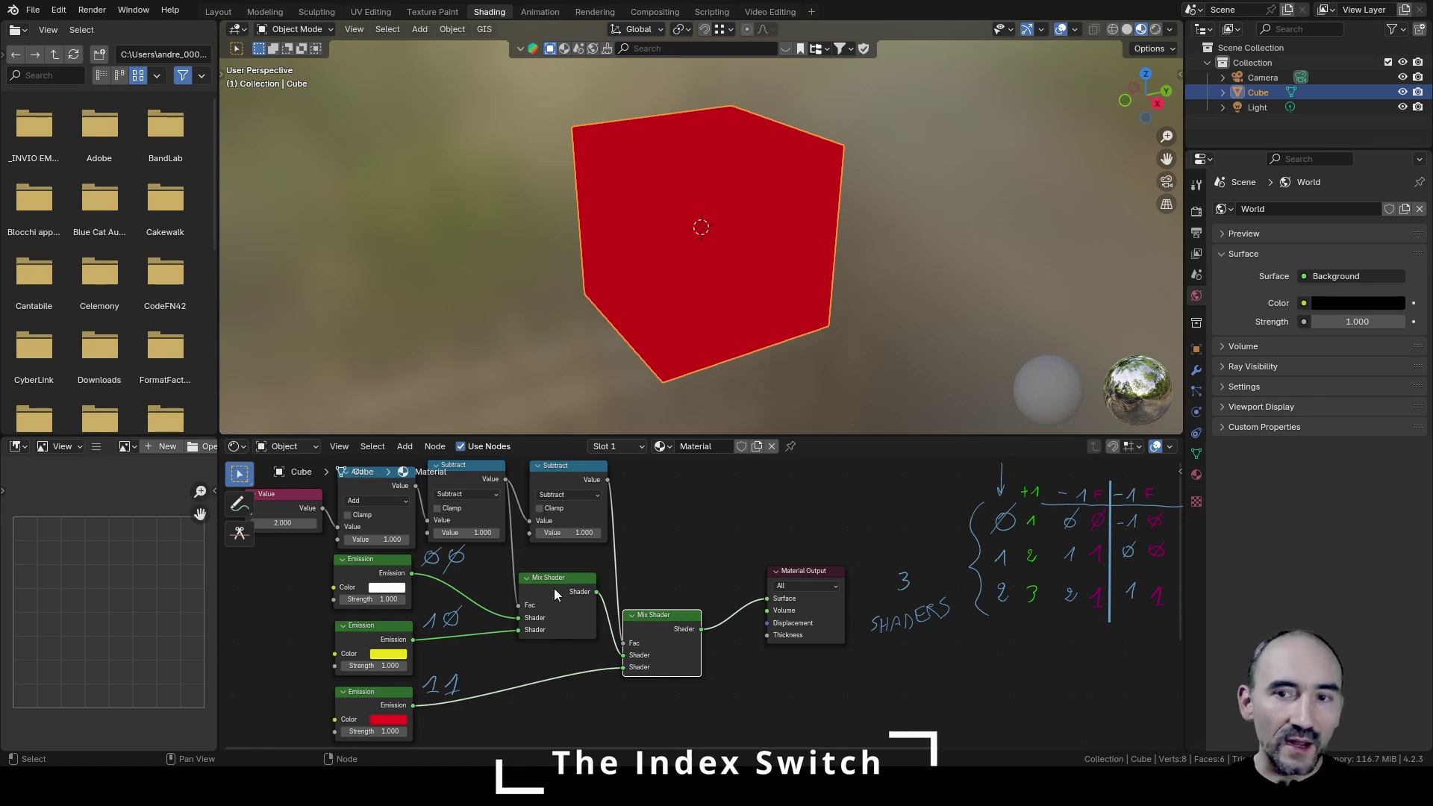
scroll(795, 561, down, 1)
middle_drag(795, 561, 715, 544)
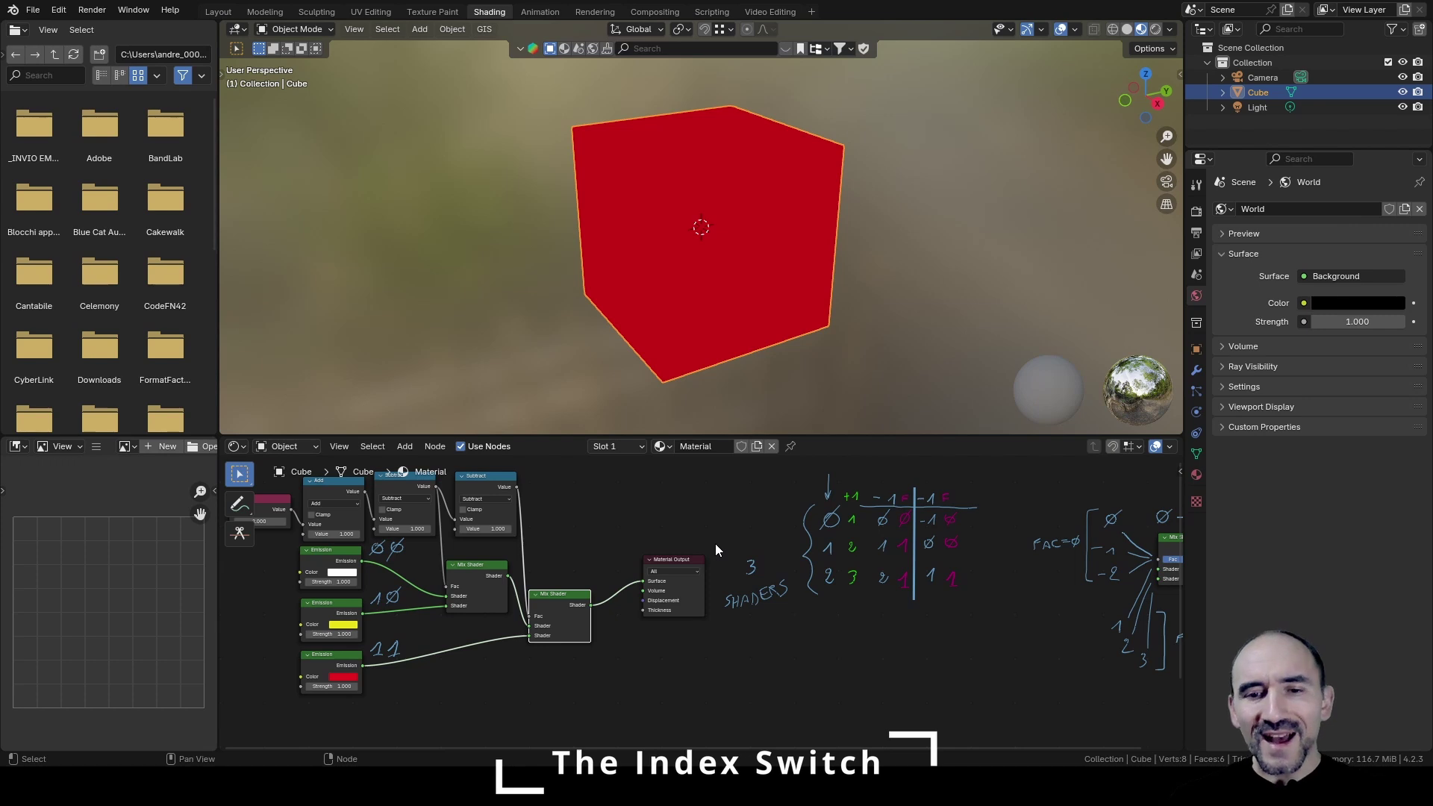
key(shift+space)
key(d)
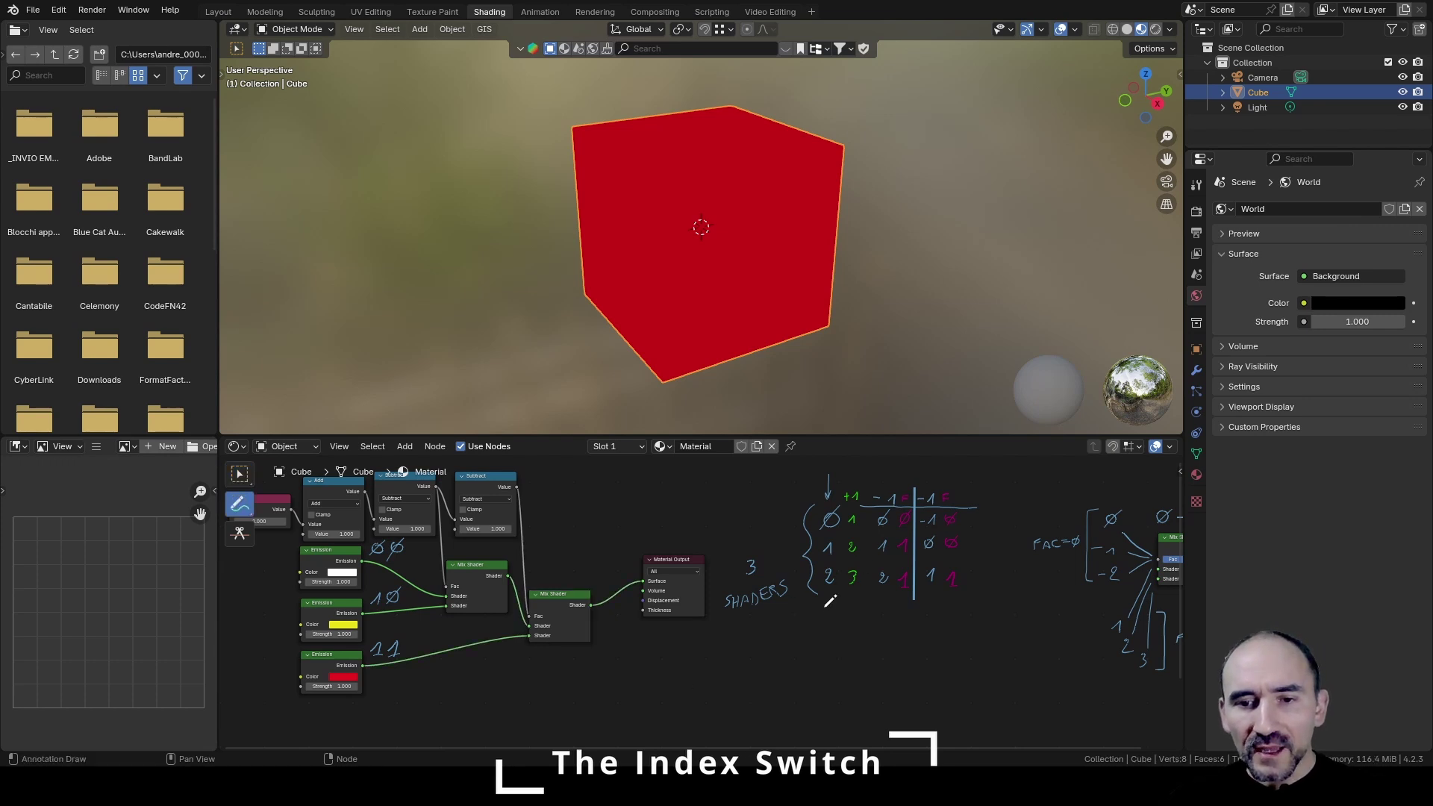
key(n)
mouse_move(719, 601)
mouse_down()
mouse_move(719, 618)
mouse_move(751, 619)
mouse_up()
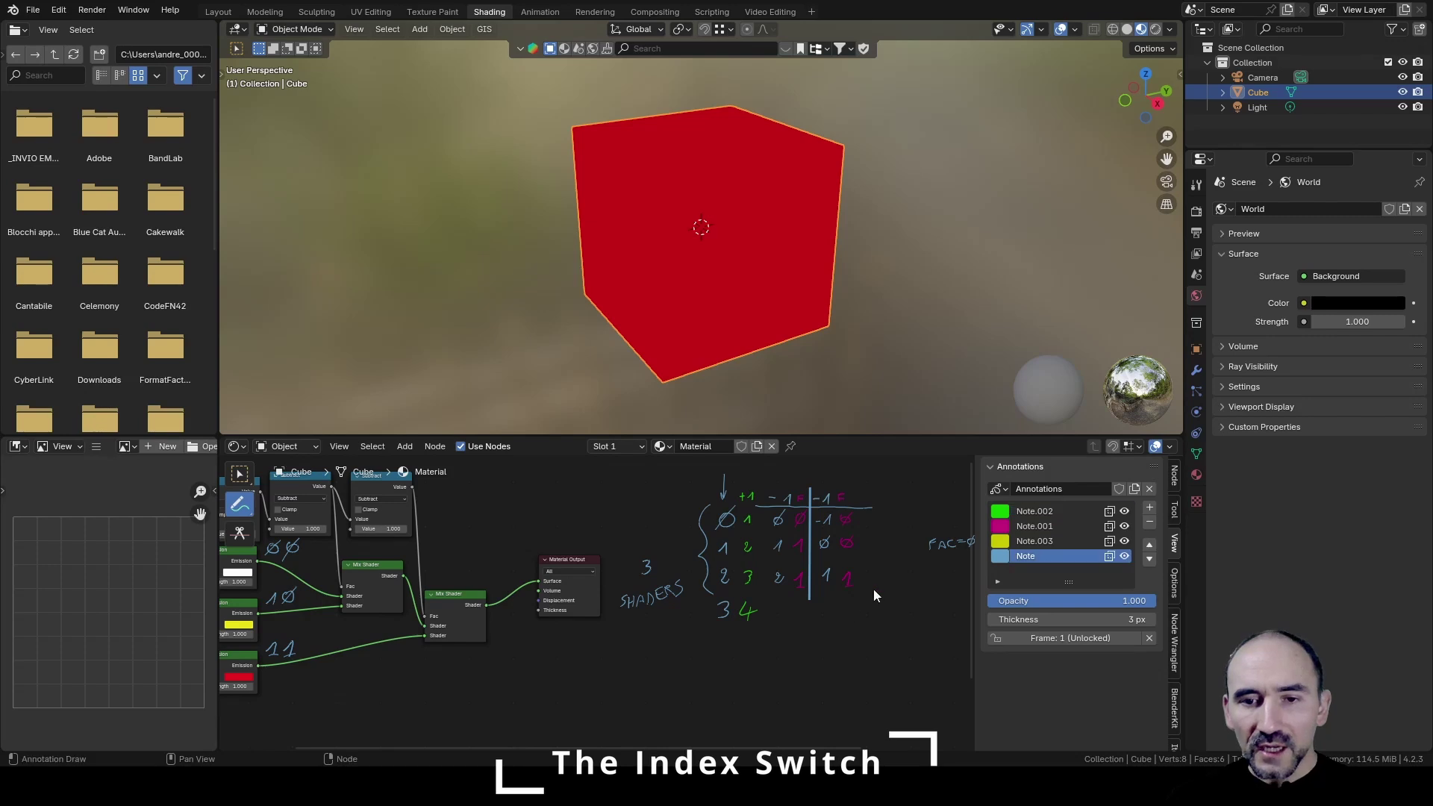
drag(823, 599, 833, 610)
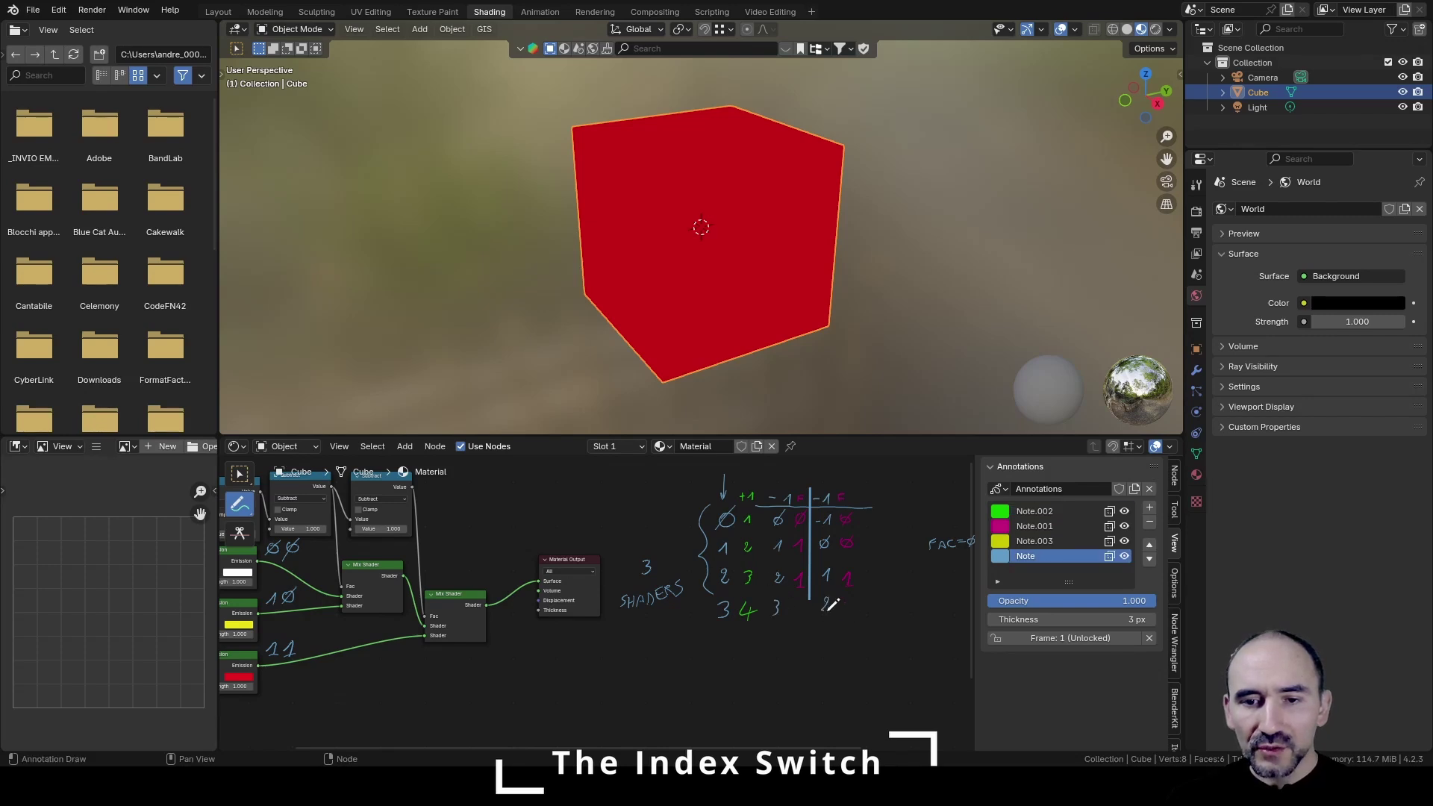
click(1037, 527)
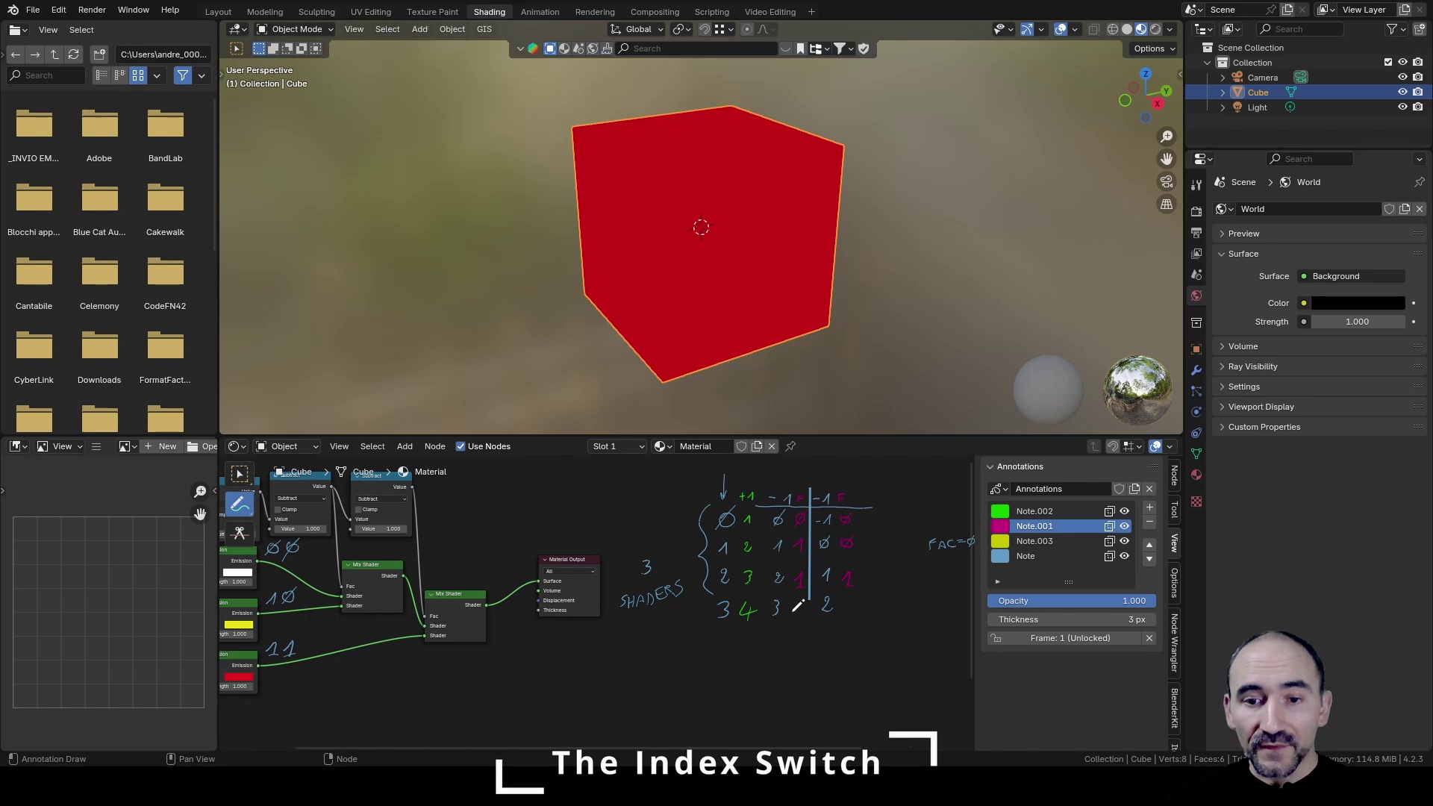
drag(799, 604, 797, 614)
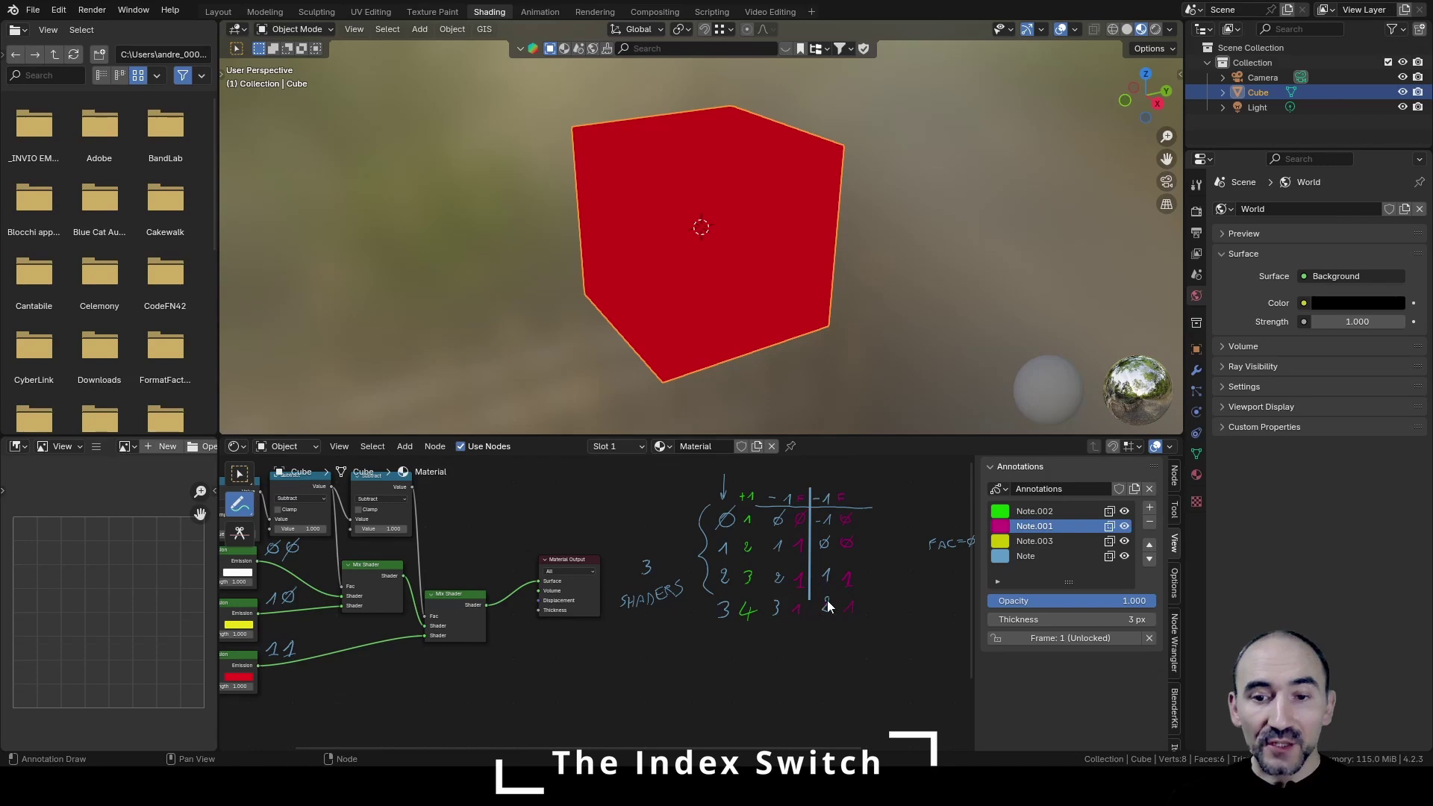
middle_drag(596, 597, 661, 597)
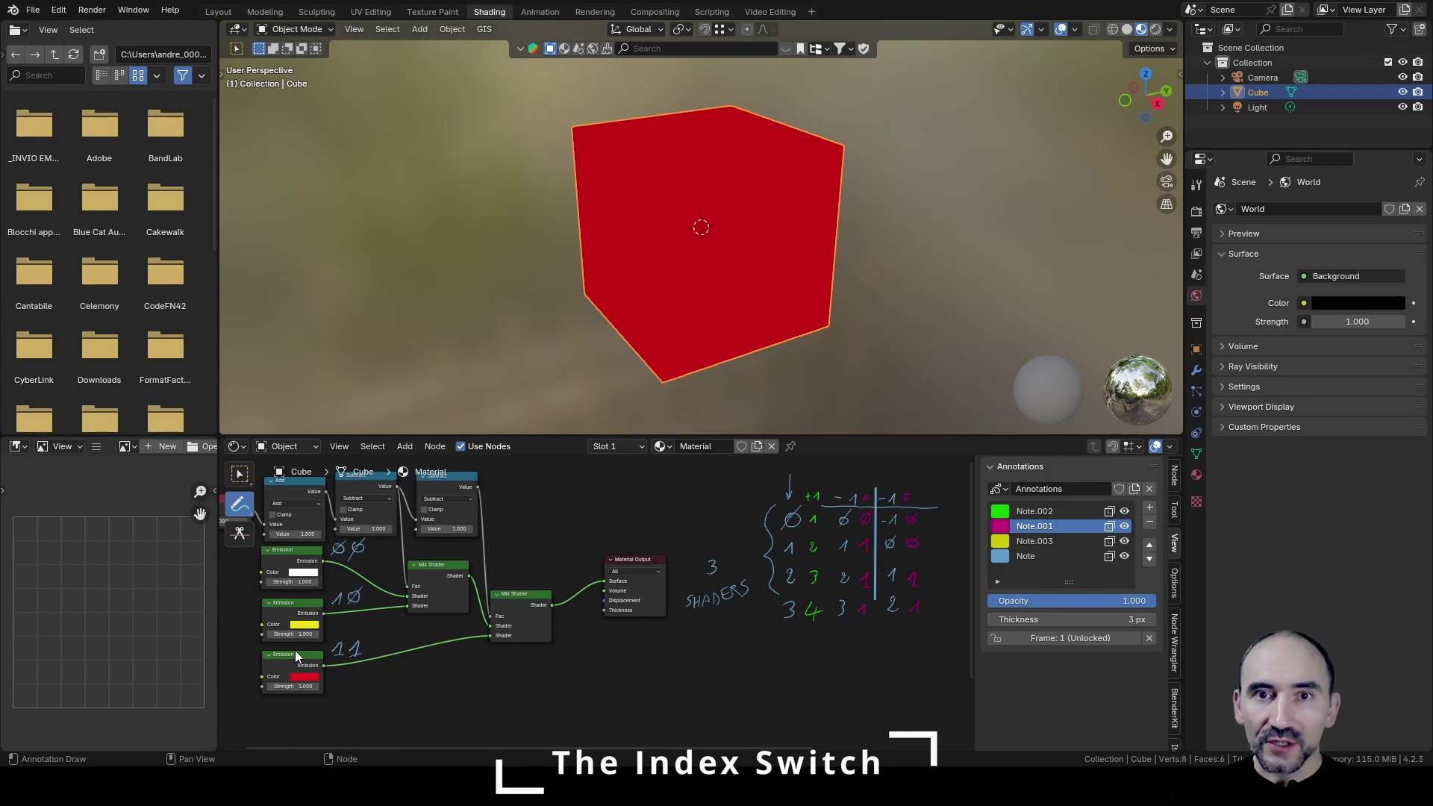
Step: Place the blue Emission node below the red one and the unconnected Mix Shader beside the second Mix Shader
middle_drag(294, 651, 332, 558)
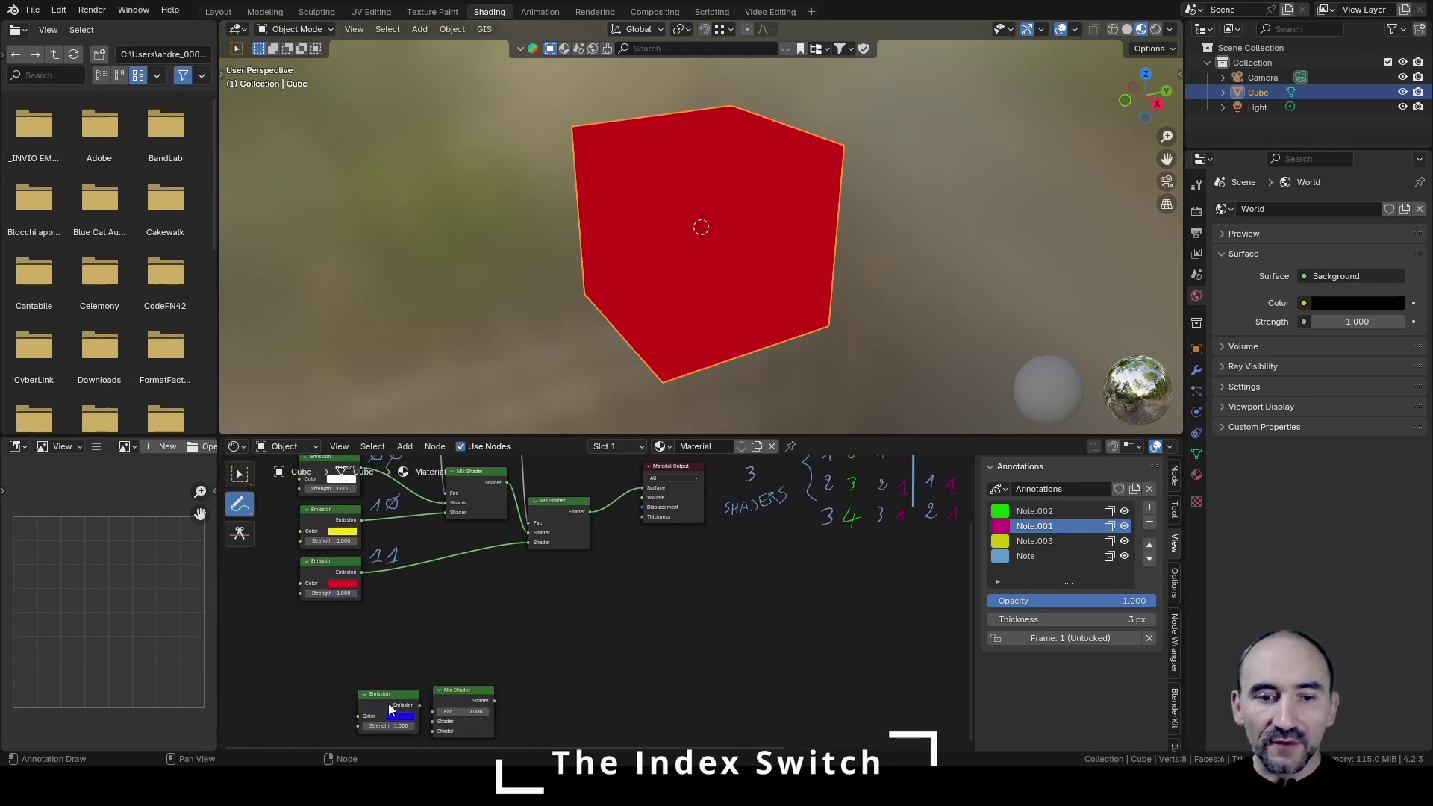
key(w)
drag(384, 696, 328, 619)
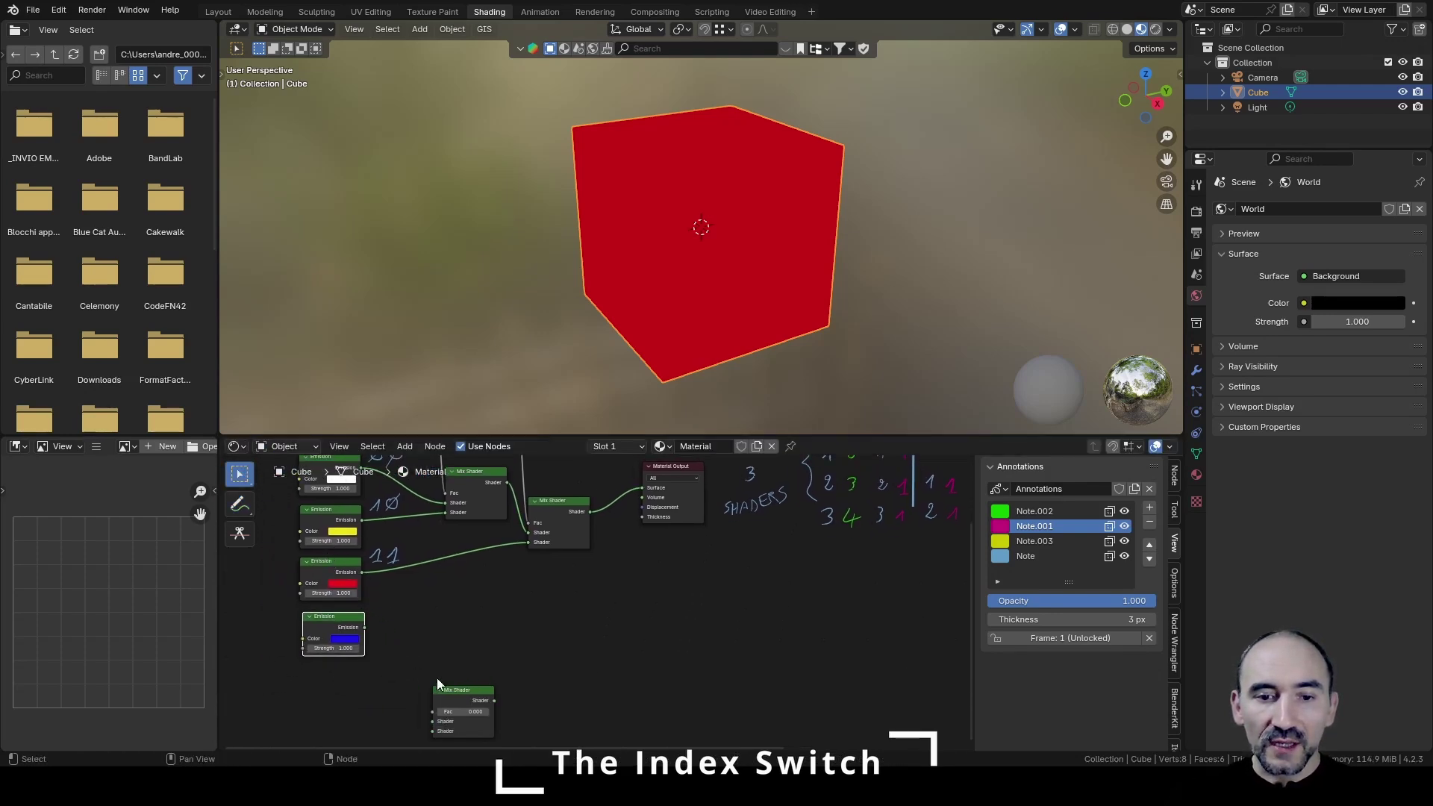
drag(455, 696, 628, 539)
scroll(618, 576, up, 1)
middle_drag(629, 549, 623, 614)
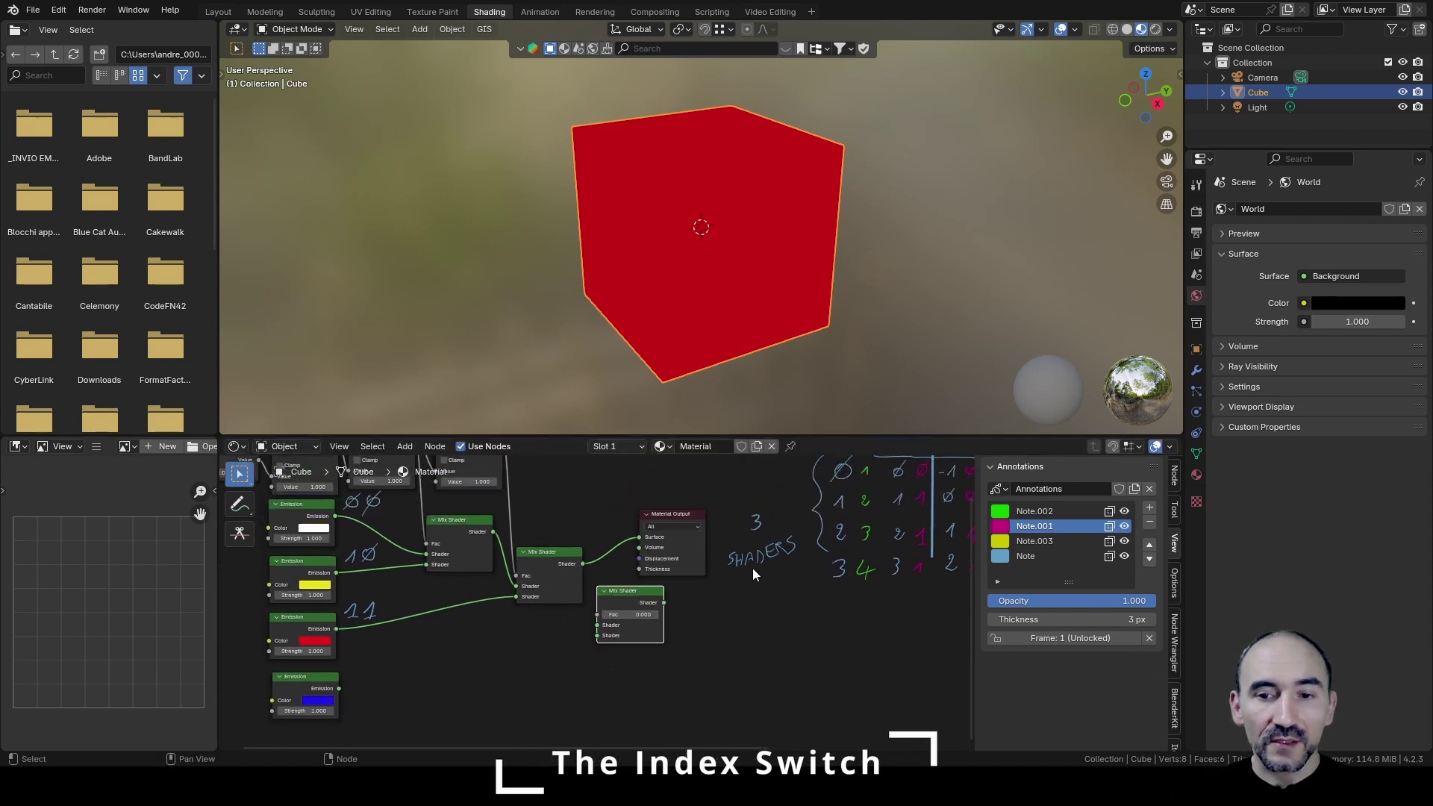
Step: Annotate a third subtraction column in the table in blue, with a divider, the header −1, and values −2 and −1
middle_drag(753, 567, 612, 598)
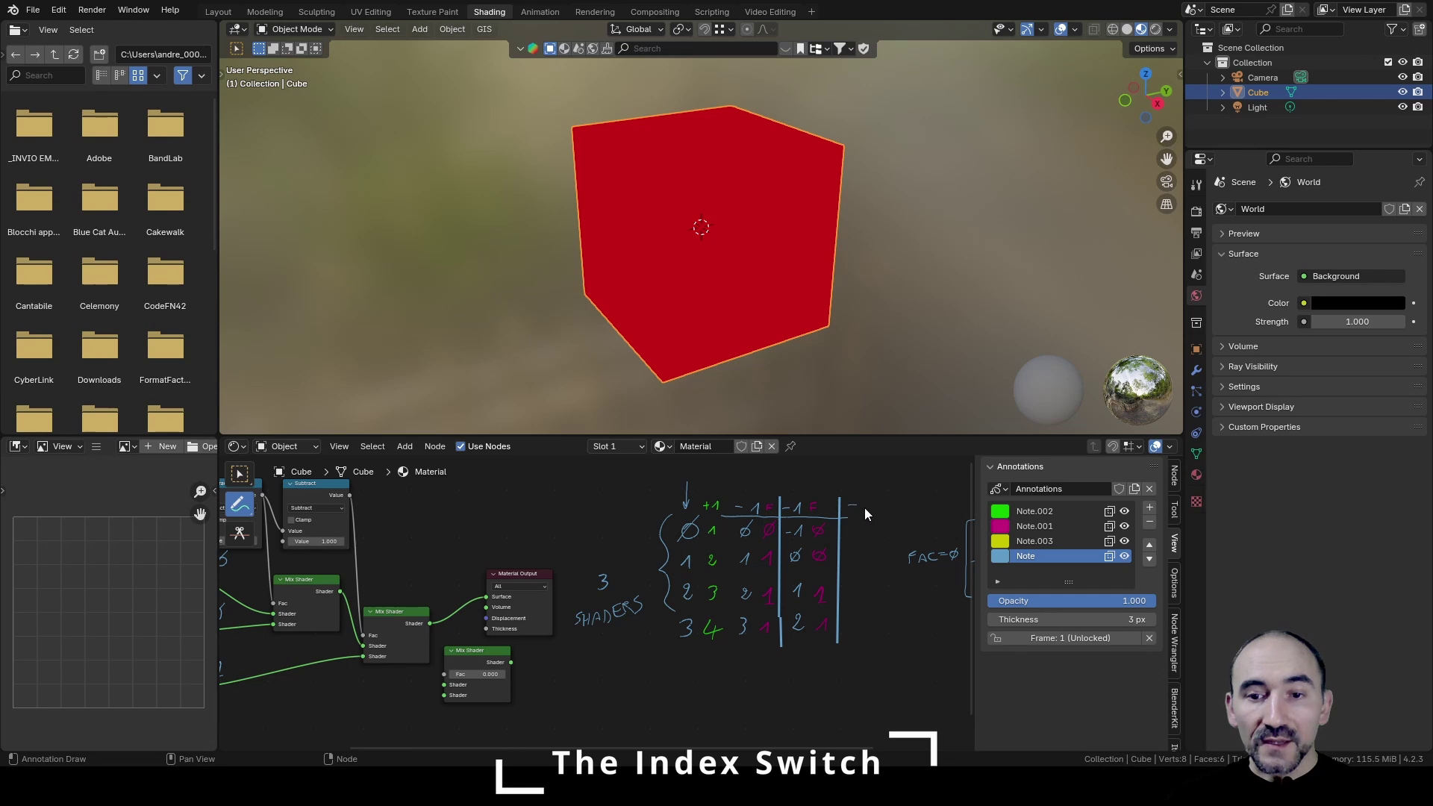
drag(862, 510, 879, 515)
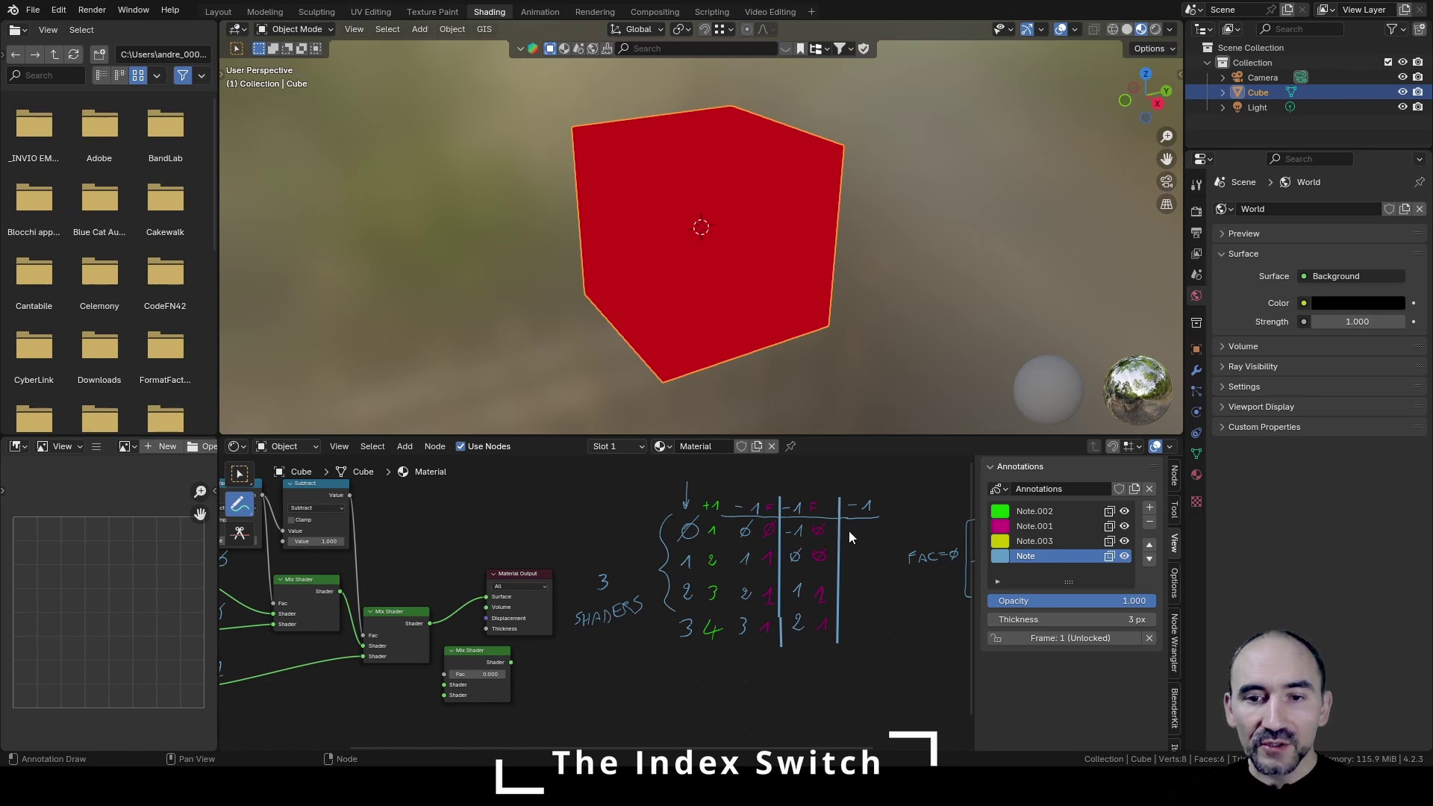
drag(855, 526, 862, 535)
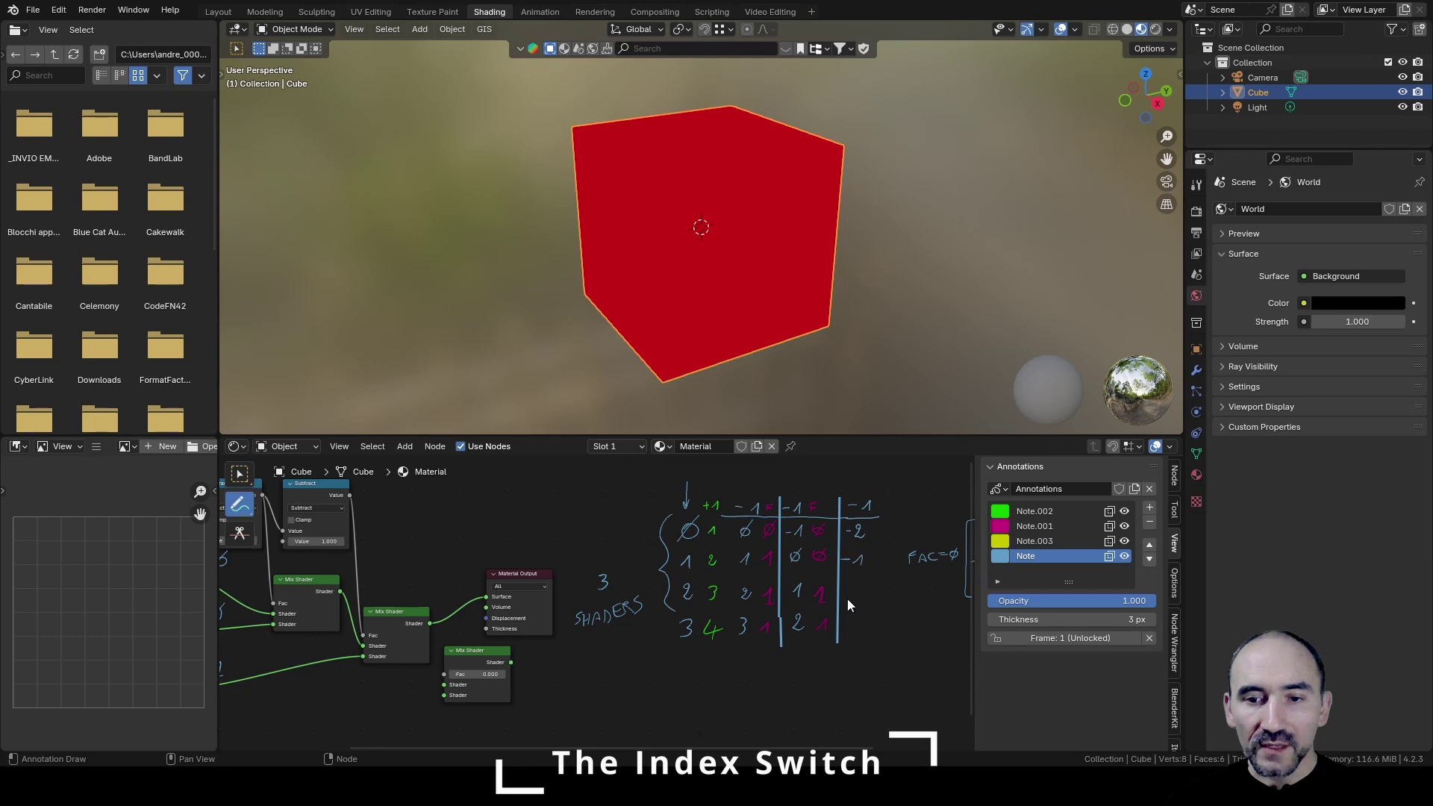
Step: Complete the third subtraction column with a magenta factor 0 for indices 0 to 2, and blue 1 with magenta 1 for index 3
click(1034, 525)
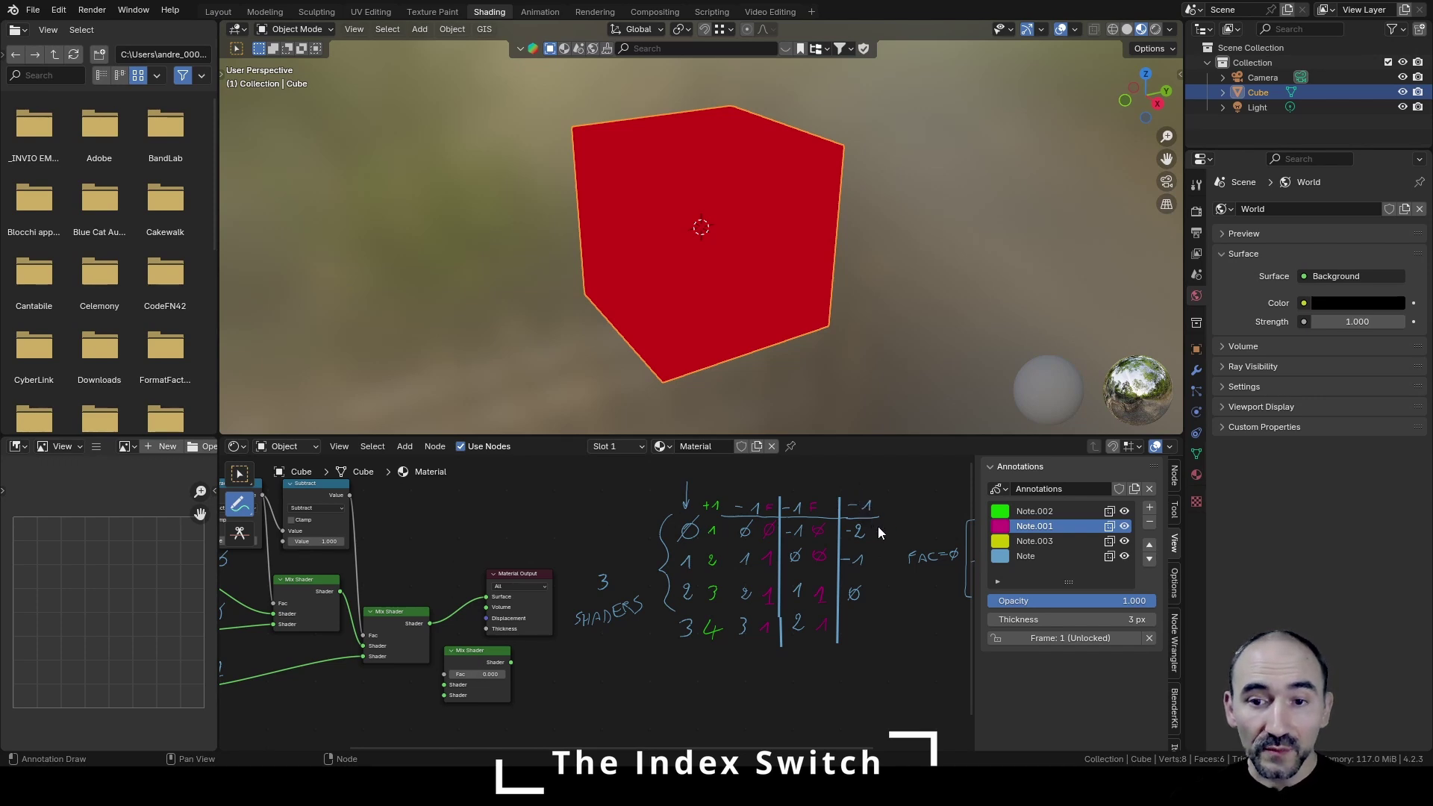
mouse_move(874, 567)
mouse_down()
mouse_move(894, 546)
mouse_move(879, 586)
mouse_up()
drag(874, 602, 893, 580)
click(1004, 556)
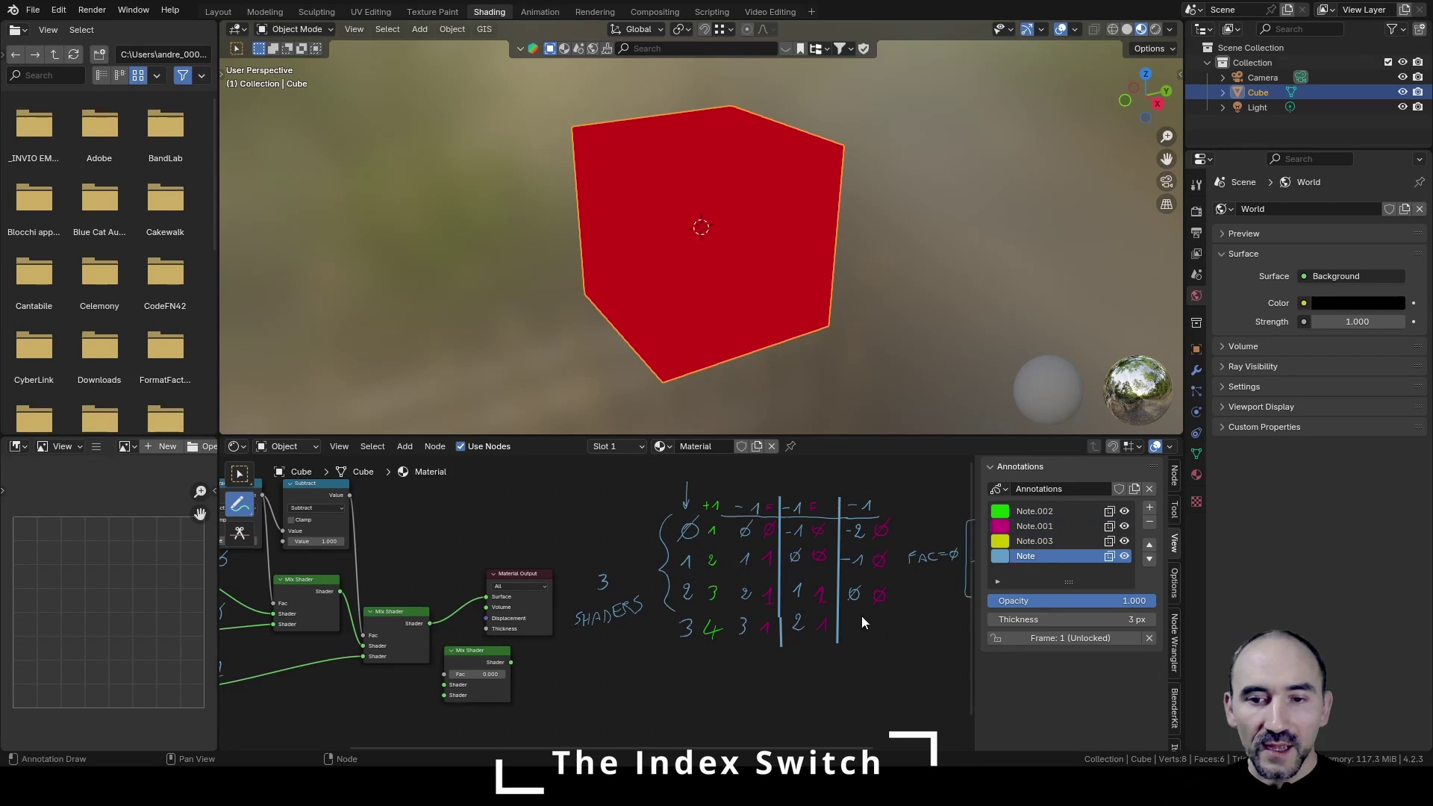
click(1034, 527)
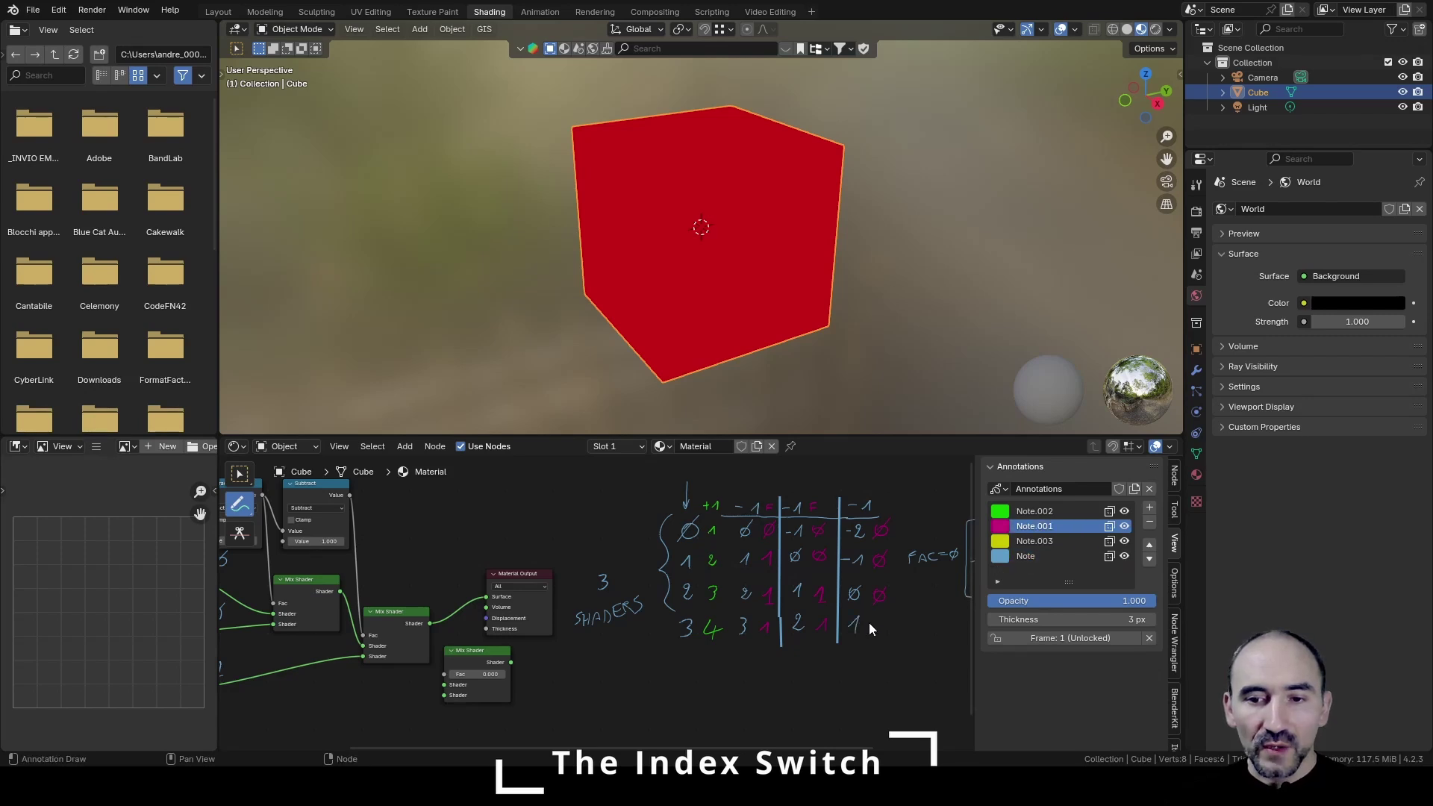
drag(877, 618, 881, 631)
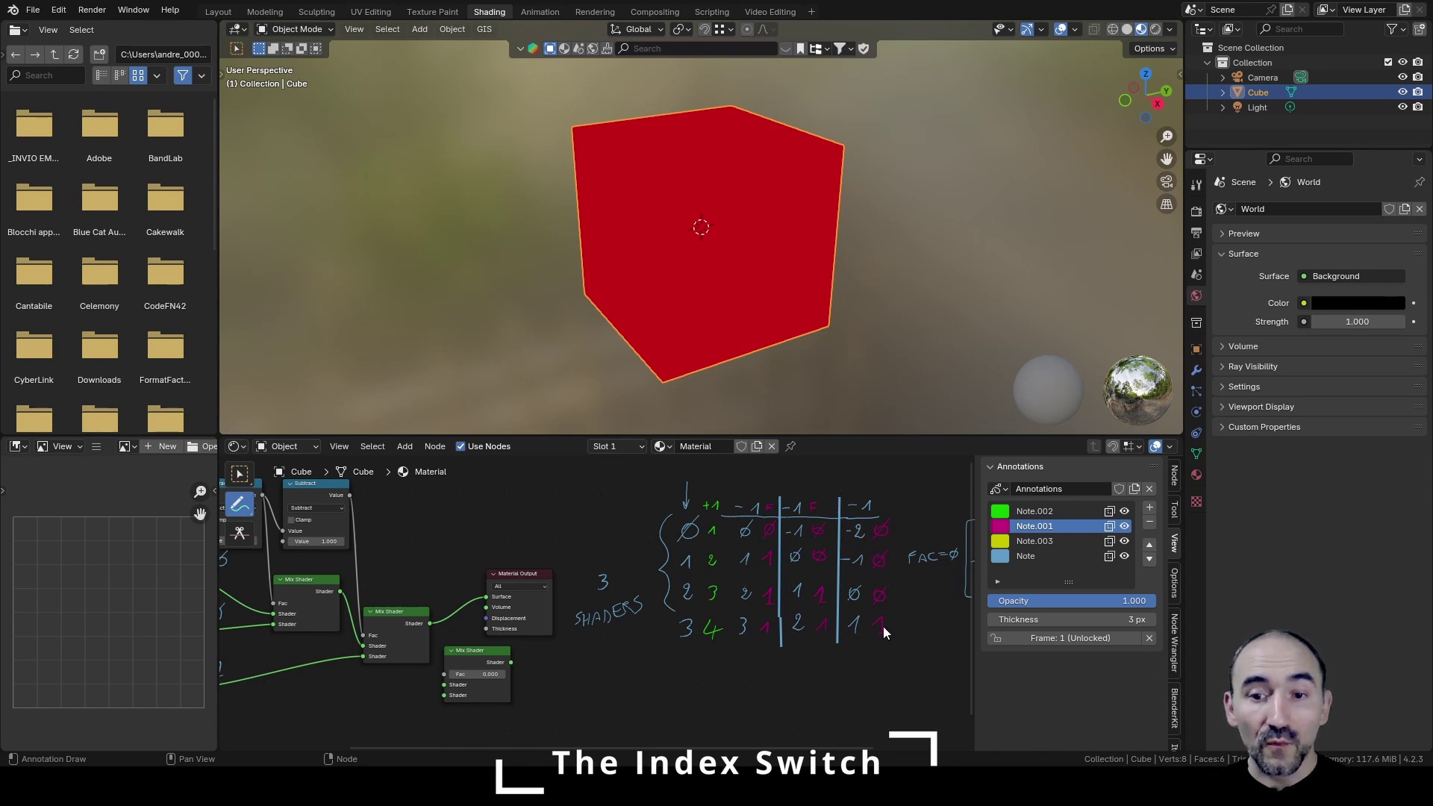
Step: Duplicate the second Subtract node, feed it the second Subtract's result, and link its output to the third Mix Shader's Fac
ctrl+scroll(745, 624, left, 5)
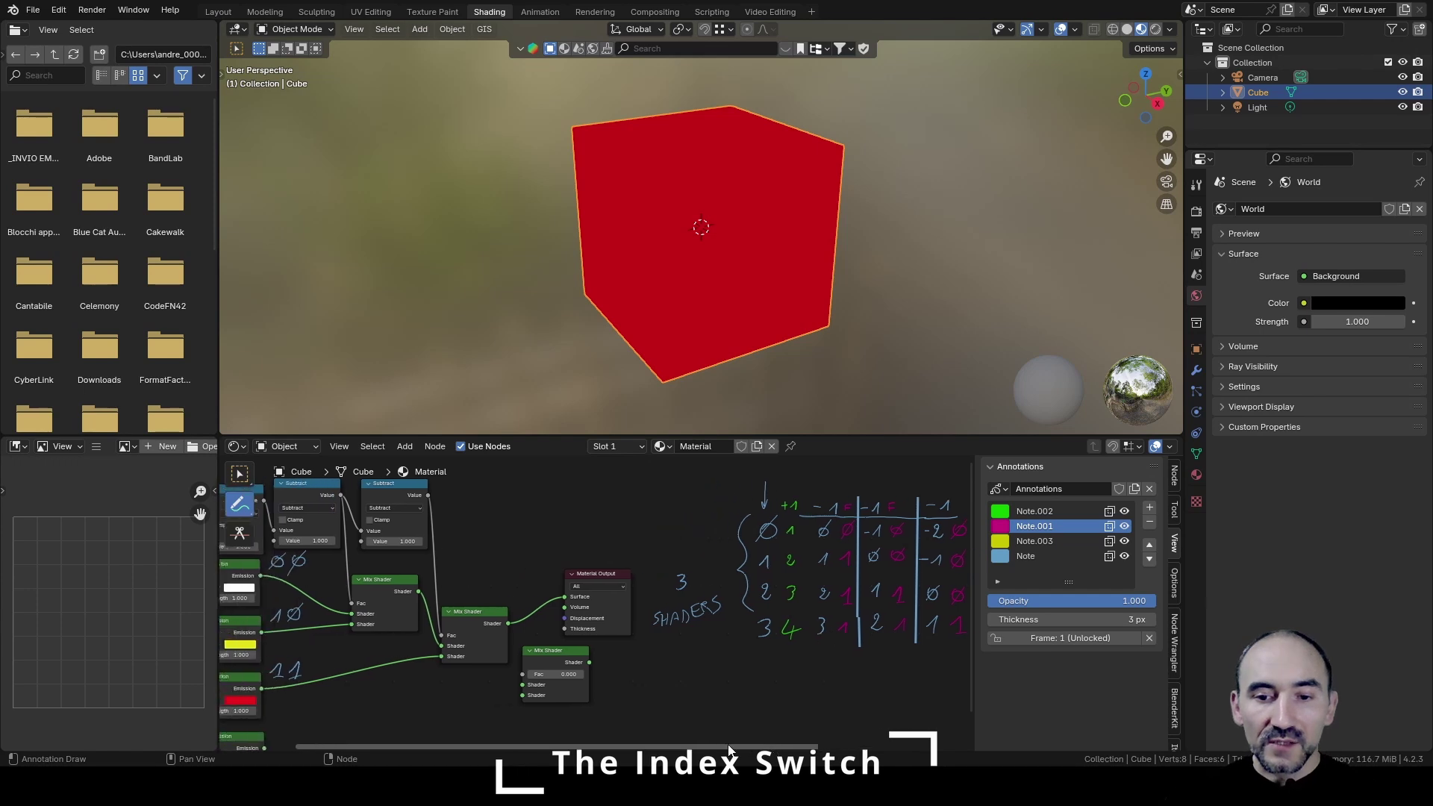
click(239, 474)
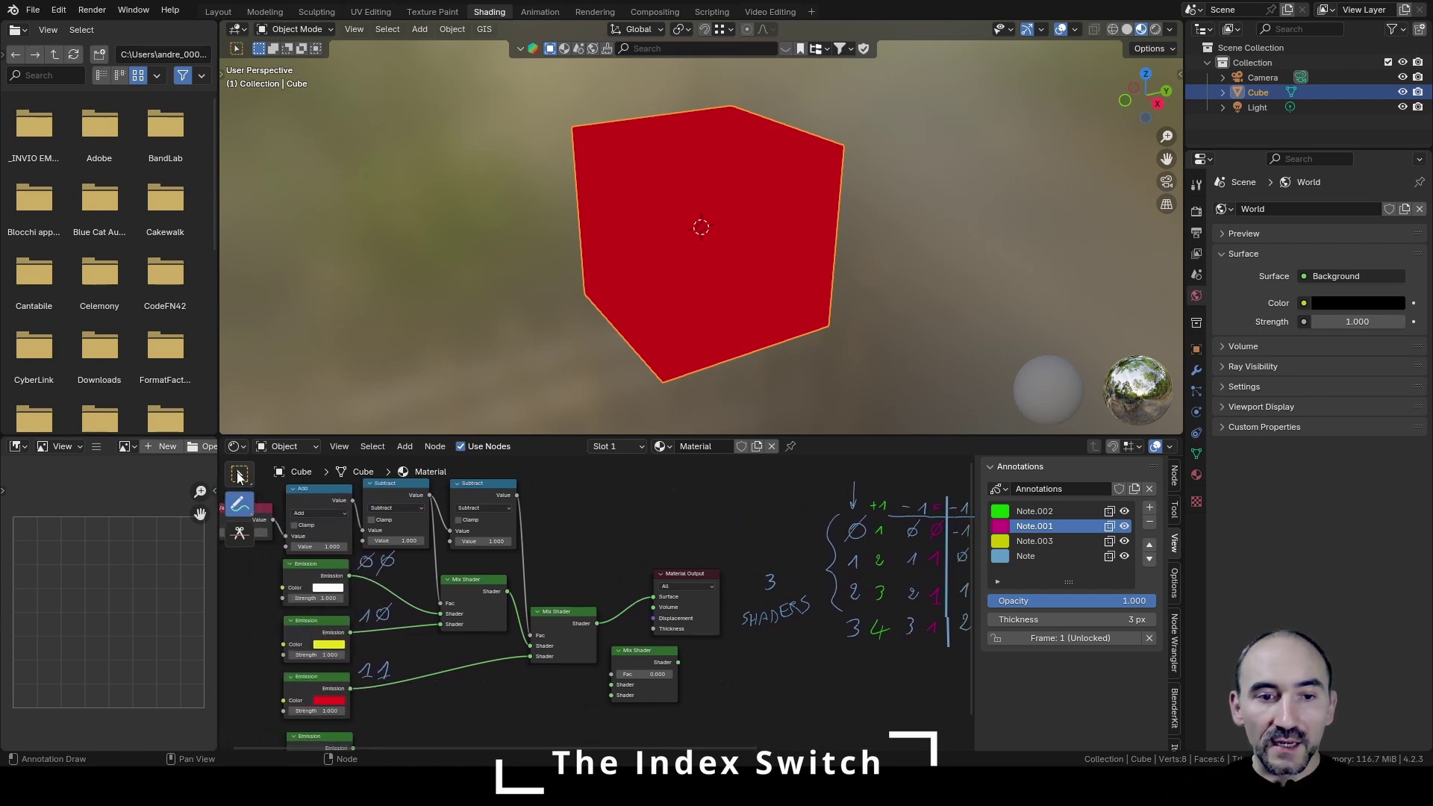
scroll(449, 499, up, 2)
key(shift+d)
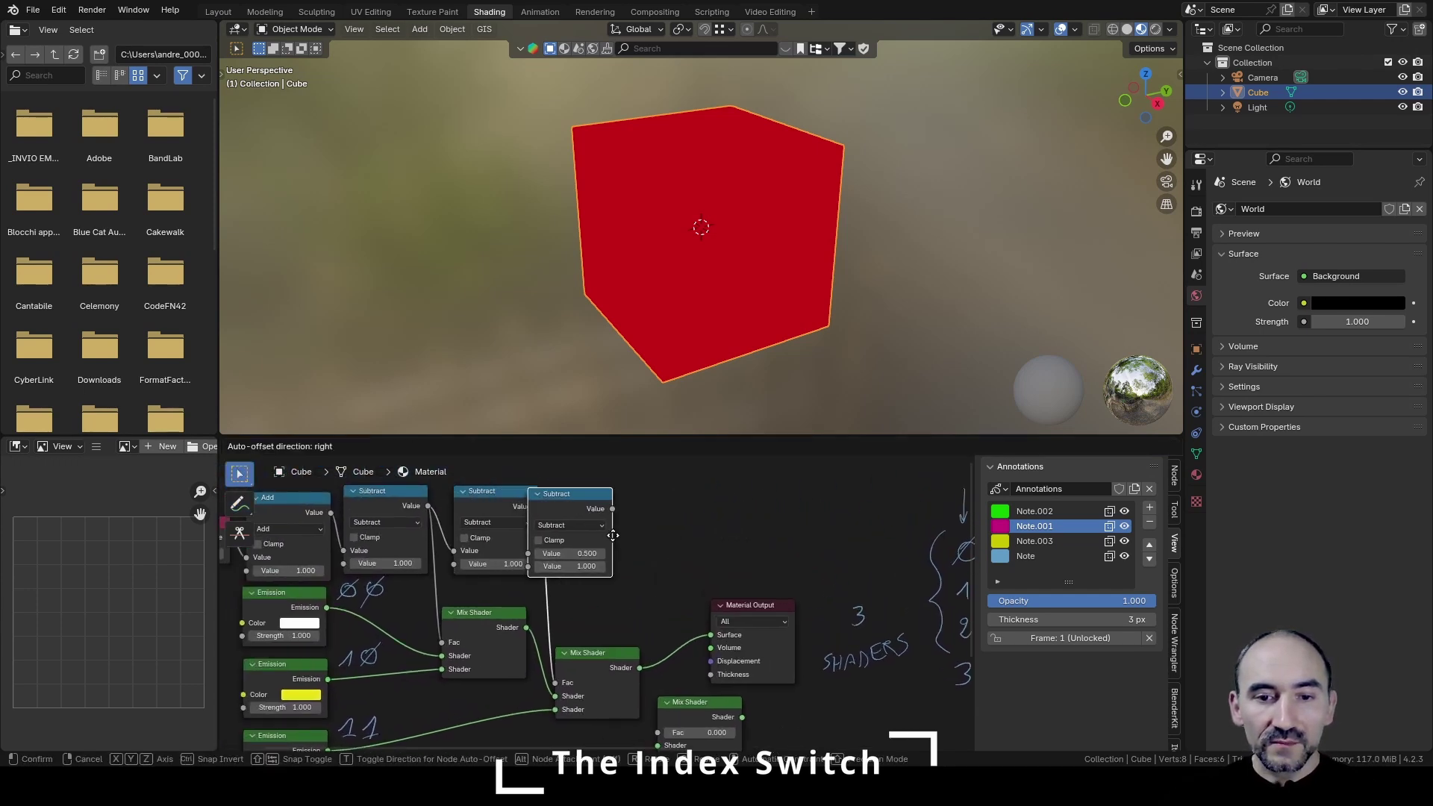
click(639, 538)
drag(640, 505, 657, 732)
Step: Link the second Mix Shader to the third Mix Shader's first Shader input and the blue Emission to its second
shift+scroll(357, 705, down, 3)
drag(339, 729, 666, 661)
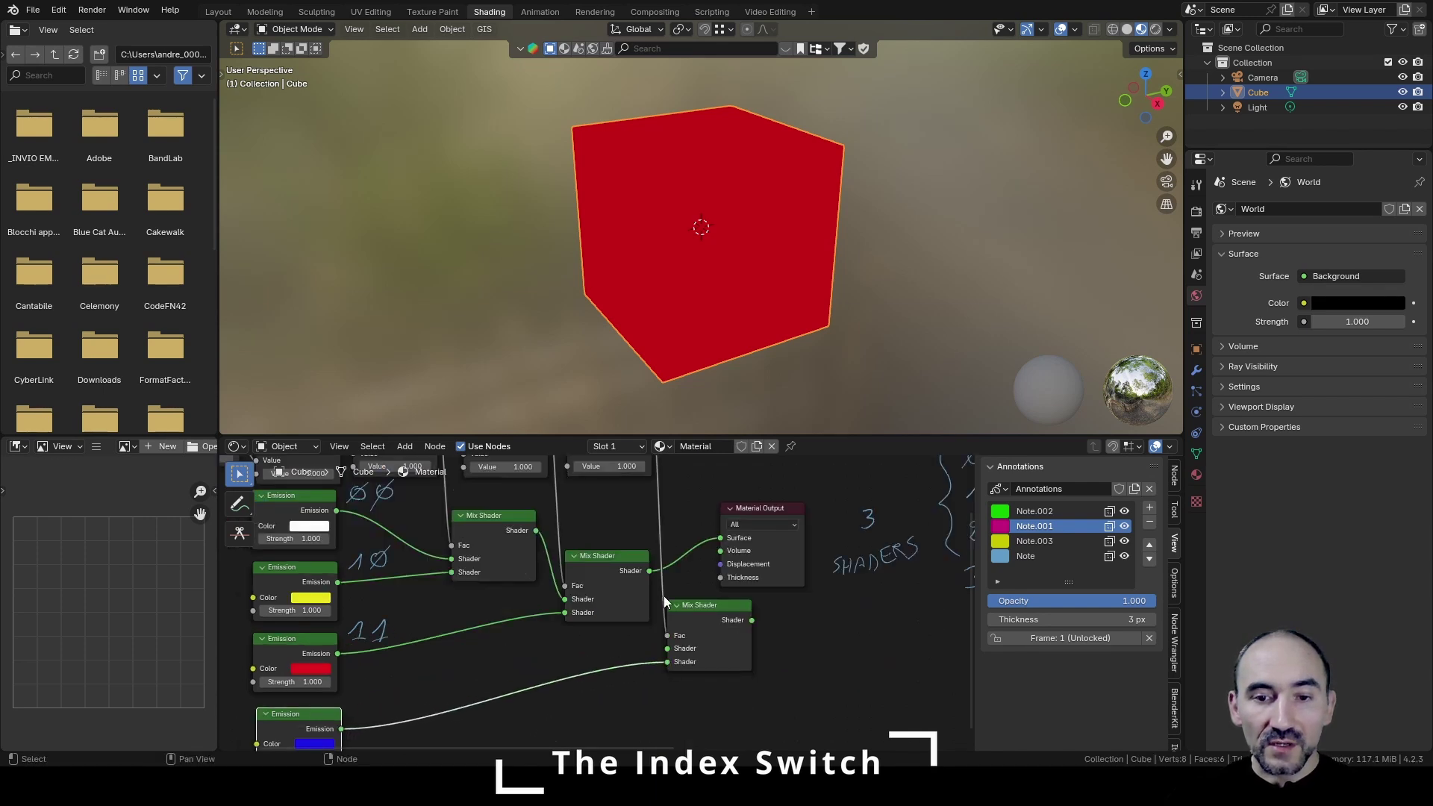
drag(648, 570, 664, 654)
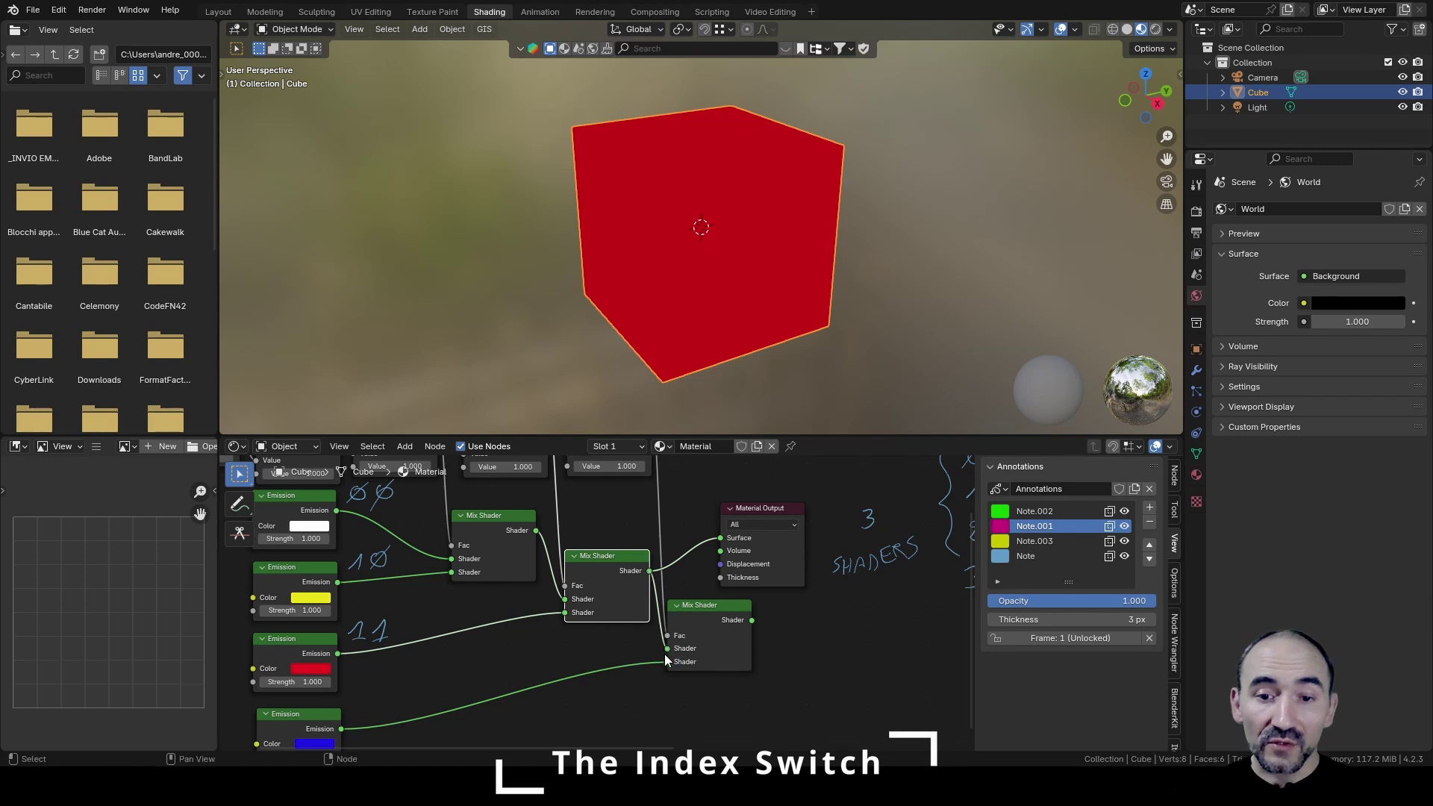
Step: Move the Material Output node farther from the Mix Shaders and link the third Mix Shader to its Surface input
drag(760, 509, 802, 509)
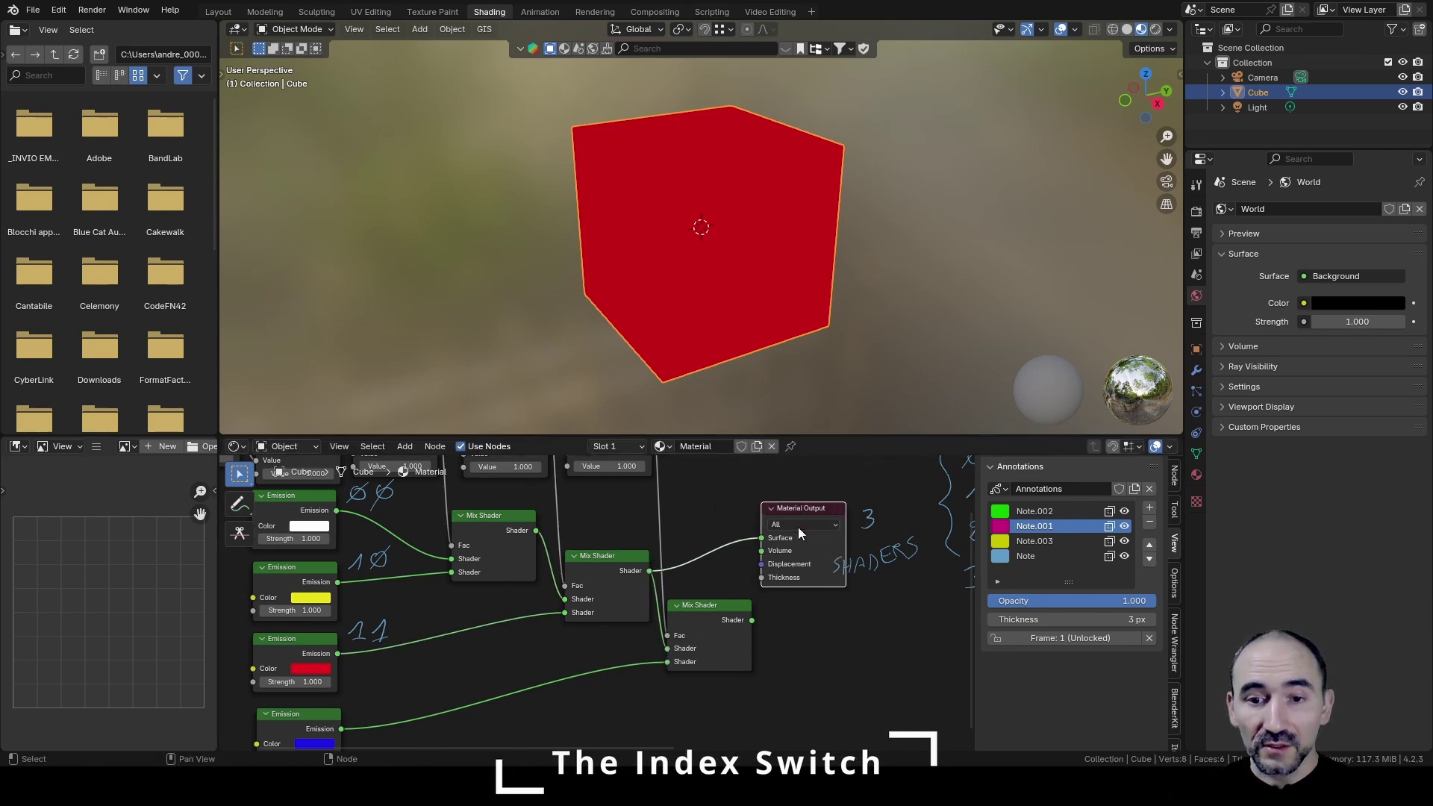
drag(752, 620, 762, 538)
shift+scroll(800, 508, up, 4)
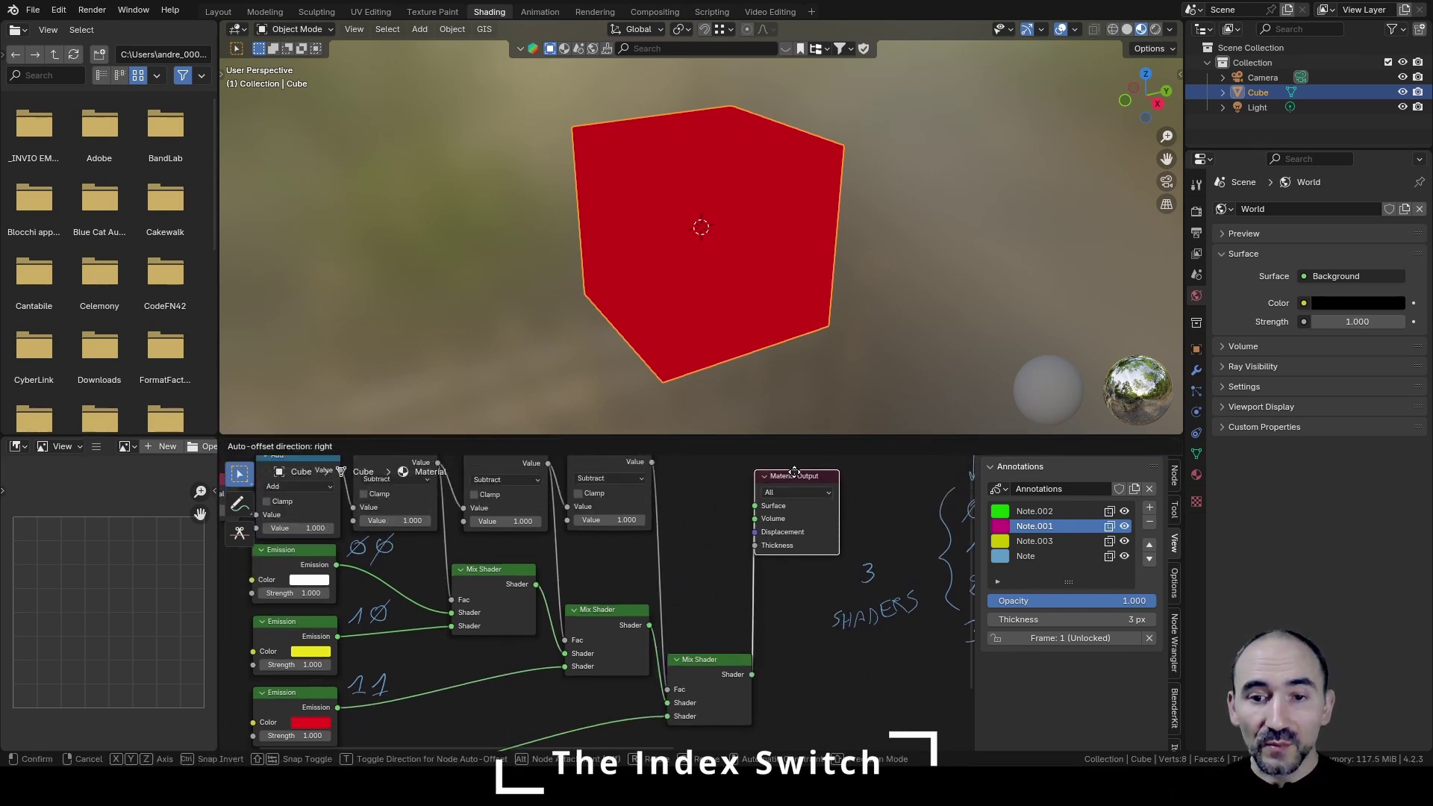
Step: Test the fourth shader of the index switch by setting the Value node to 3
middle_drag(419, 561, 588, 571)
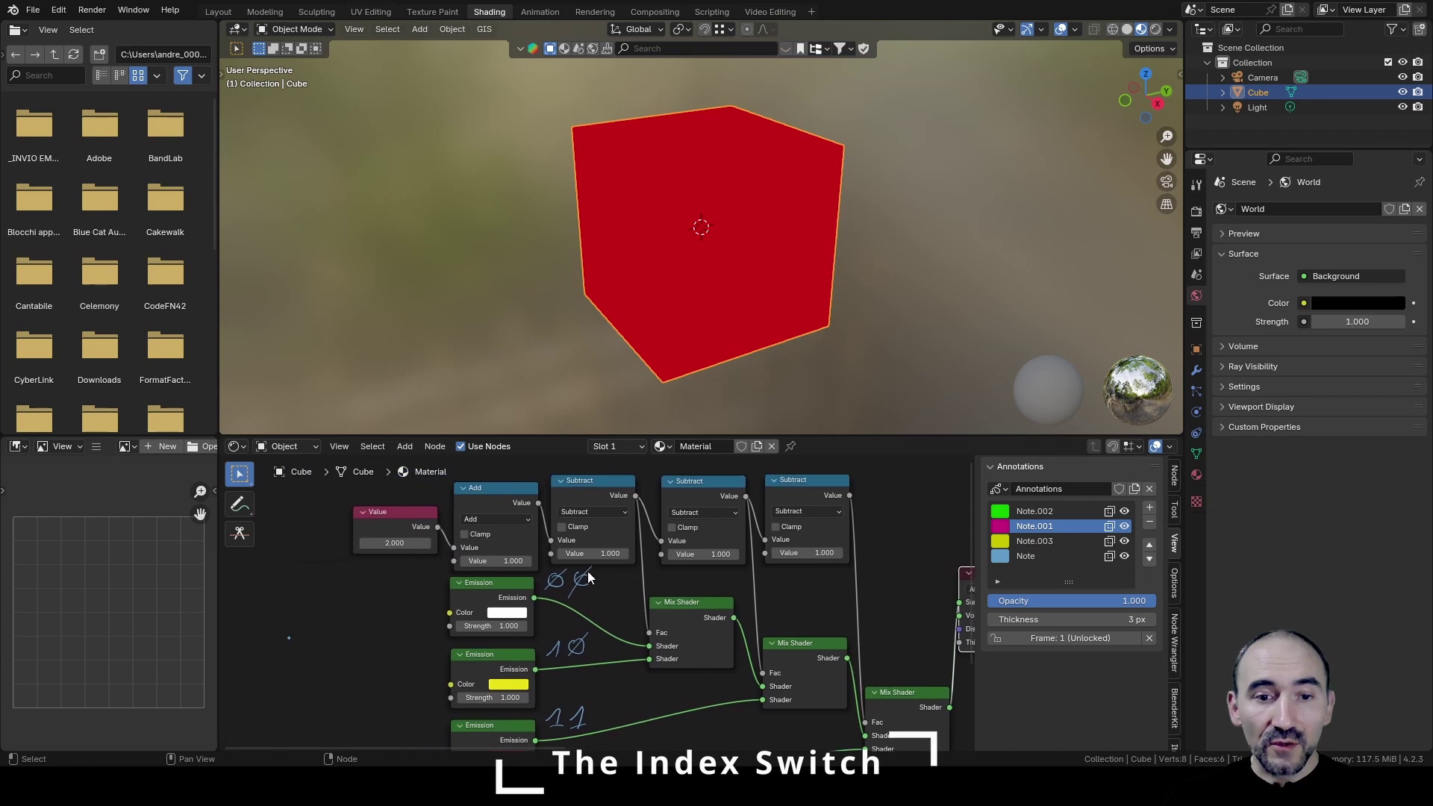
click(392, 544)
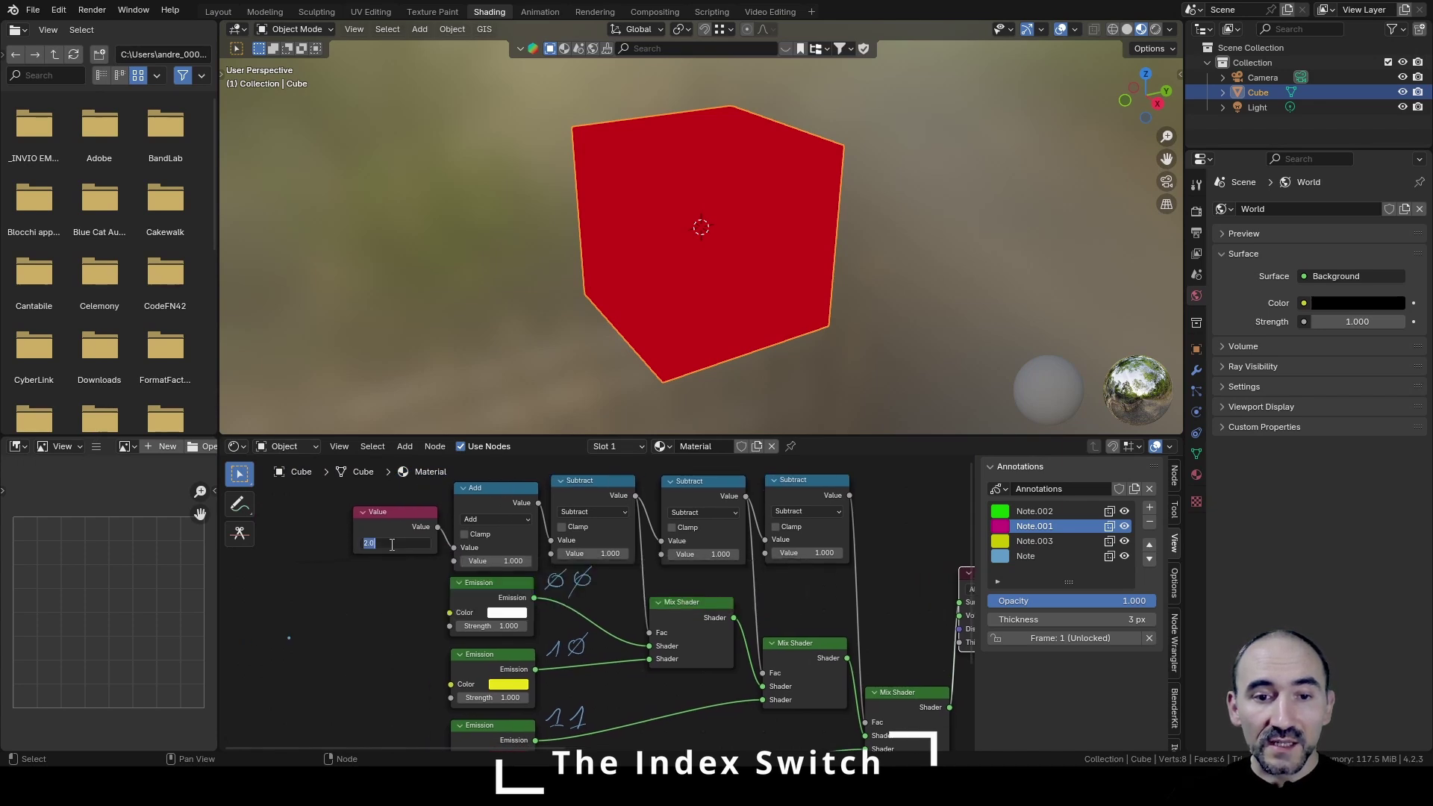
text(3)
key(Return)
Step: Annotate a magenta bracket around the four Emission nodes and label it A
scroll(504, 543, down, 2)
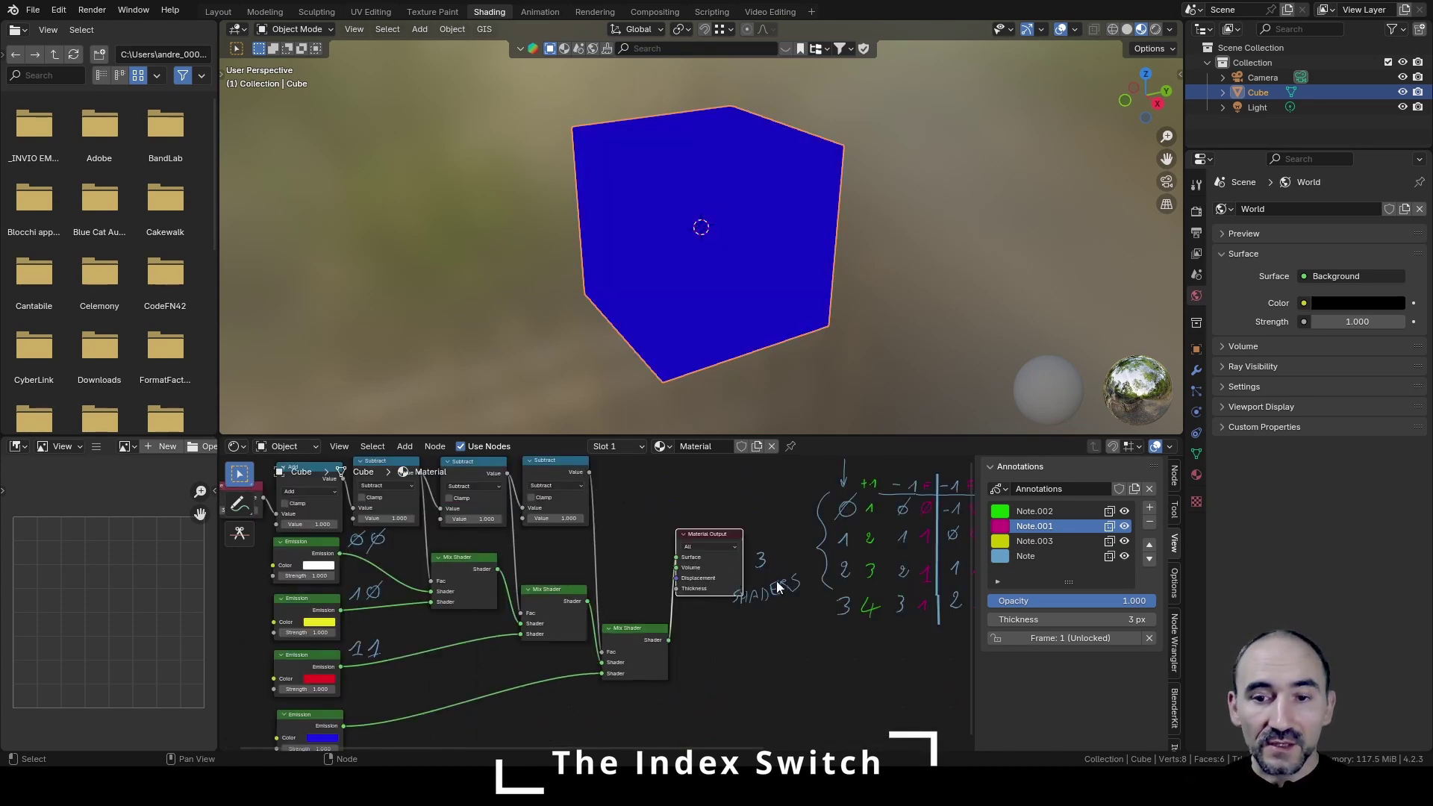
ctrl+scroll(571, 636, left, 4)
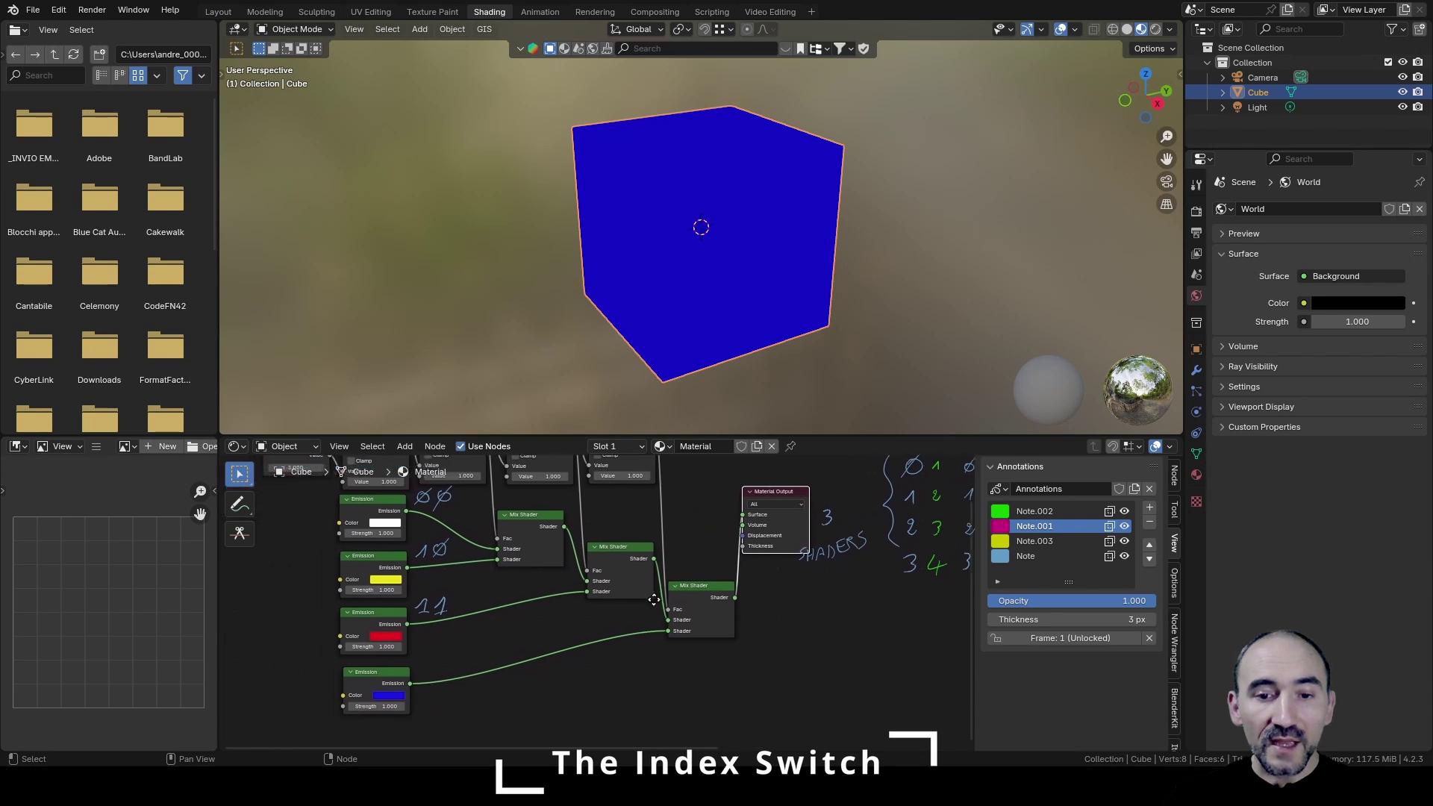
key(Home)
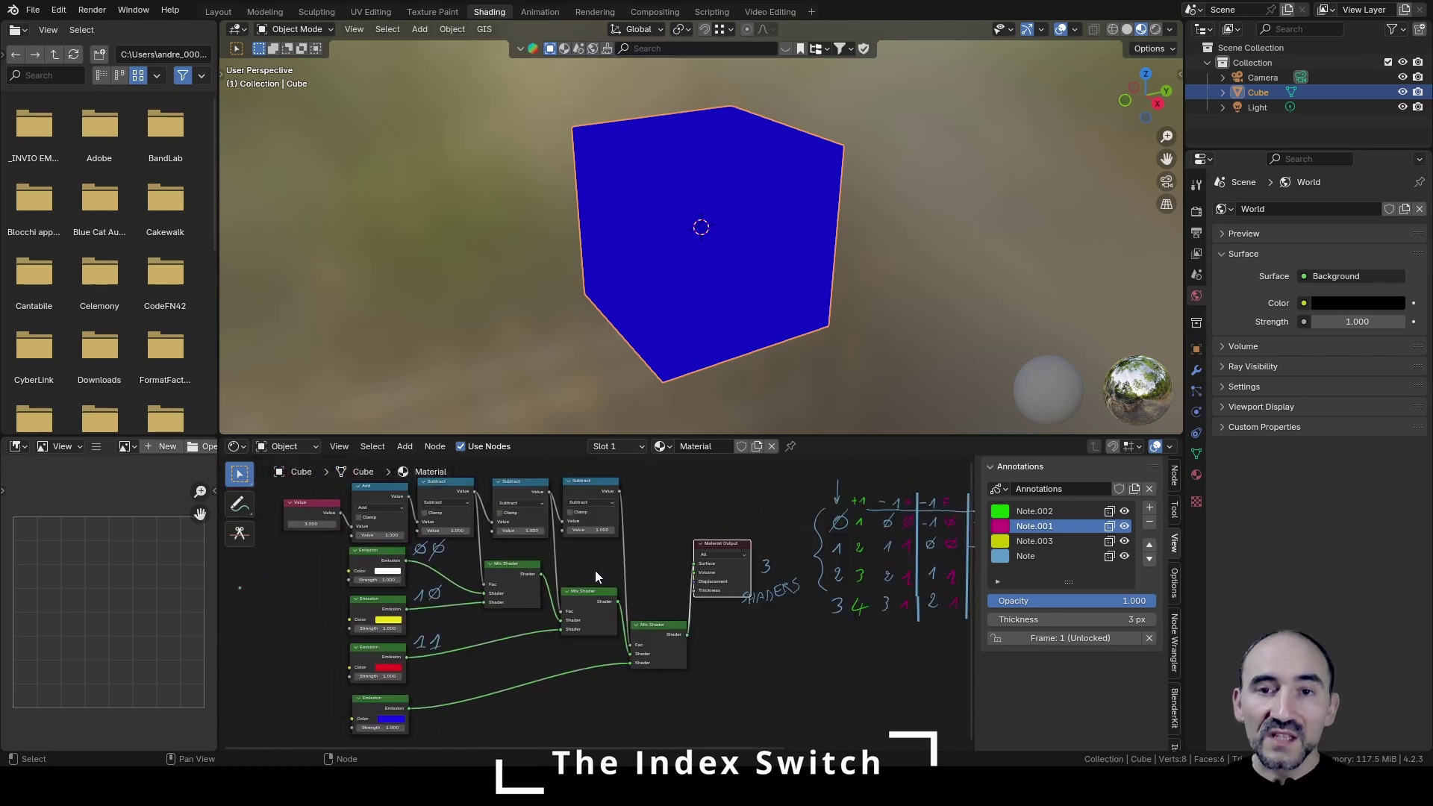
click(239, 504)
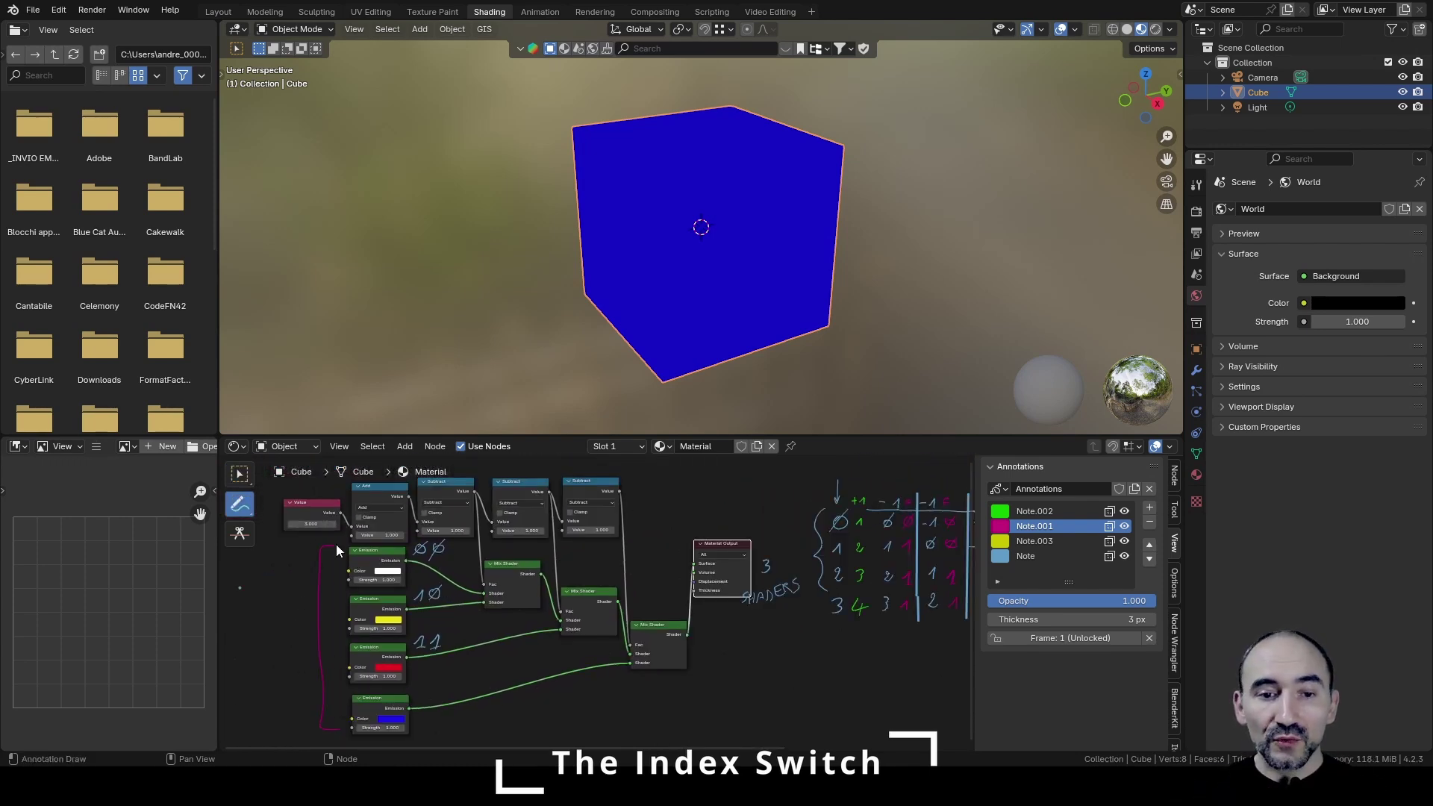
drag(334, 546, 342, 728)
drag(266, 637, 284, 636)
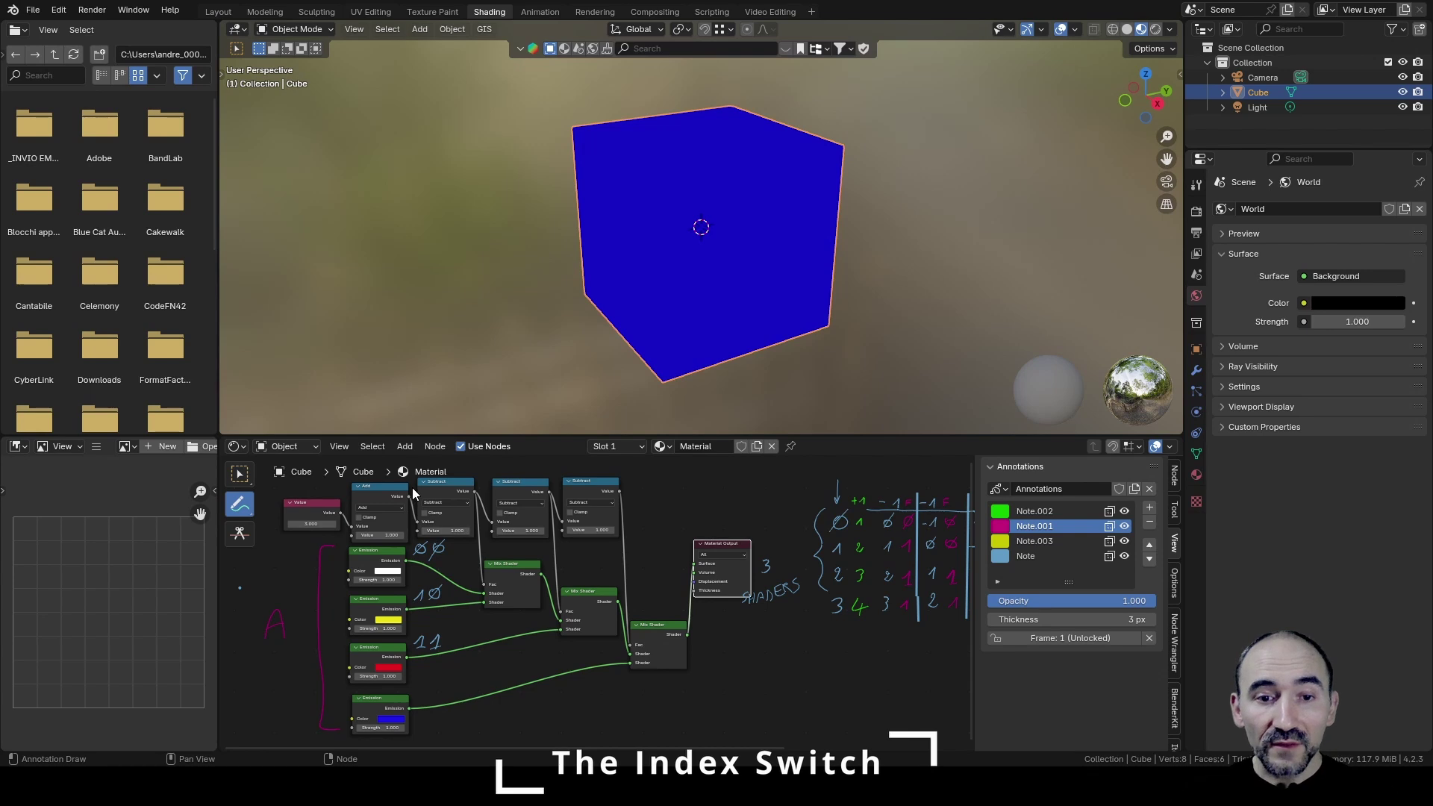
Step: Outline the three Subtract nodes and the three Mix Shaders in magenta, and write A − 1 beside the Mix Shaders
mouse_move(412, 486)
mouse_down()
mouse_move(414, 536)
mouse_move(625, 535)
mouse_move(641, 482)
mouse_up()
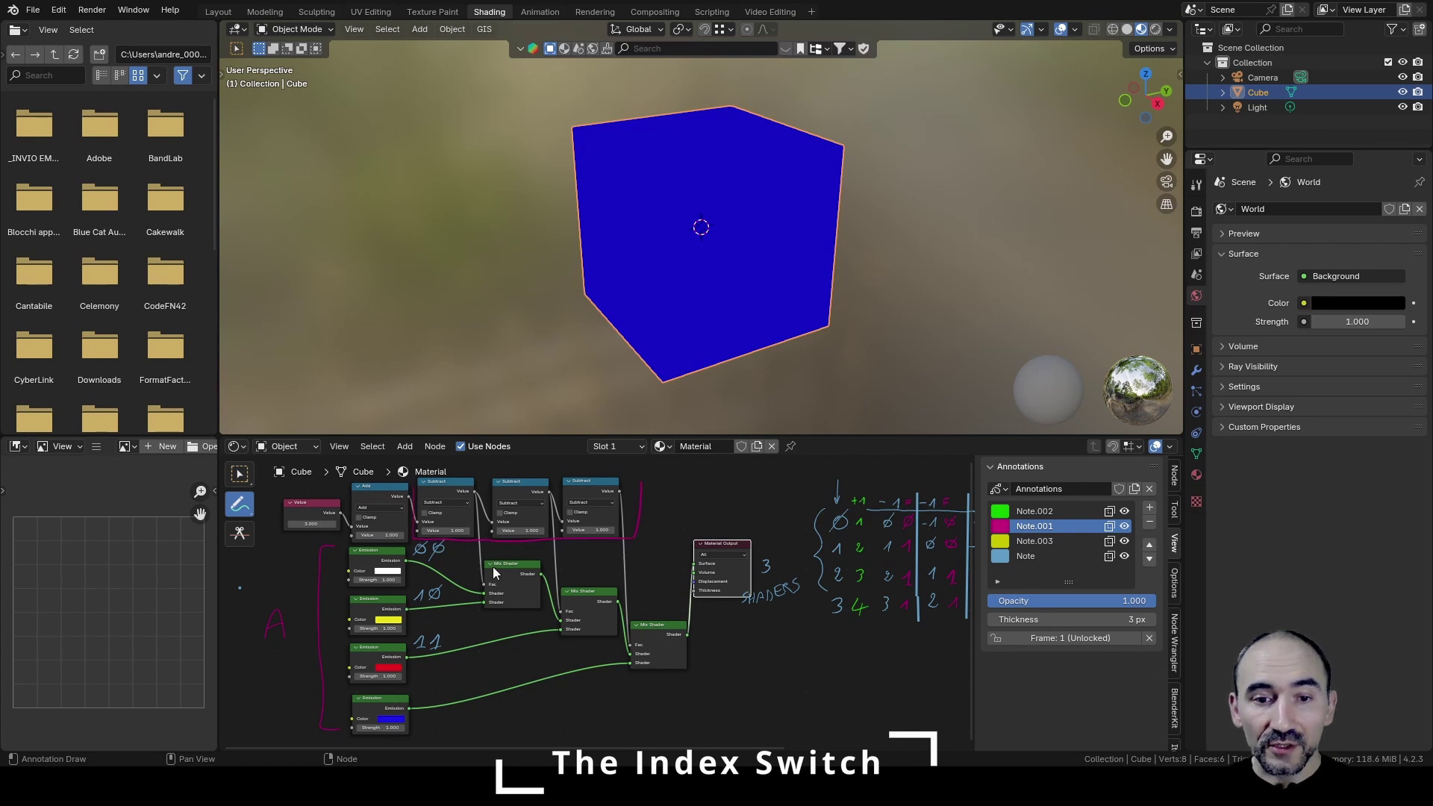
mouse_move(498, 543)
mouse_down()
mouse_move(504, 616)
mouse_move(676, 679)
mouse_move(625, 569)
mouse_move(485, 568)
mouse_up()
drag(753, 679, 810, 665)
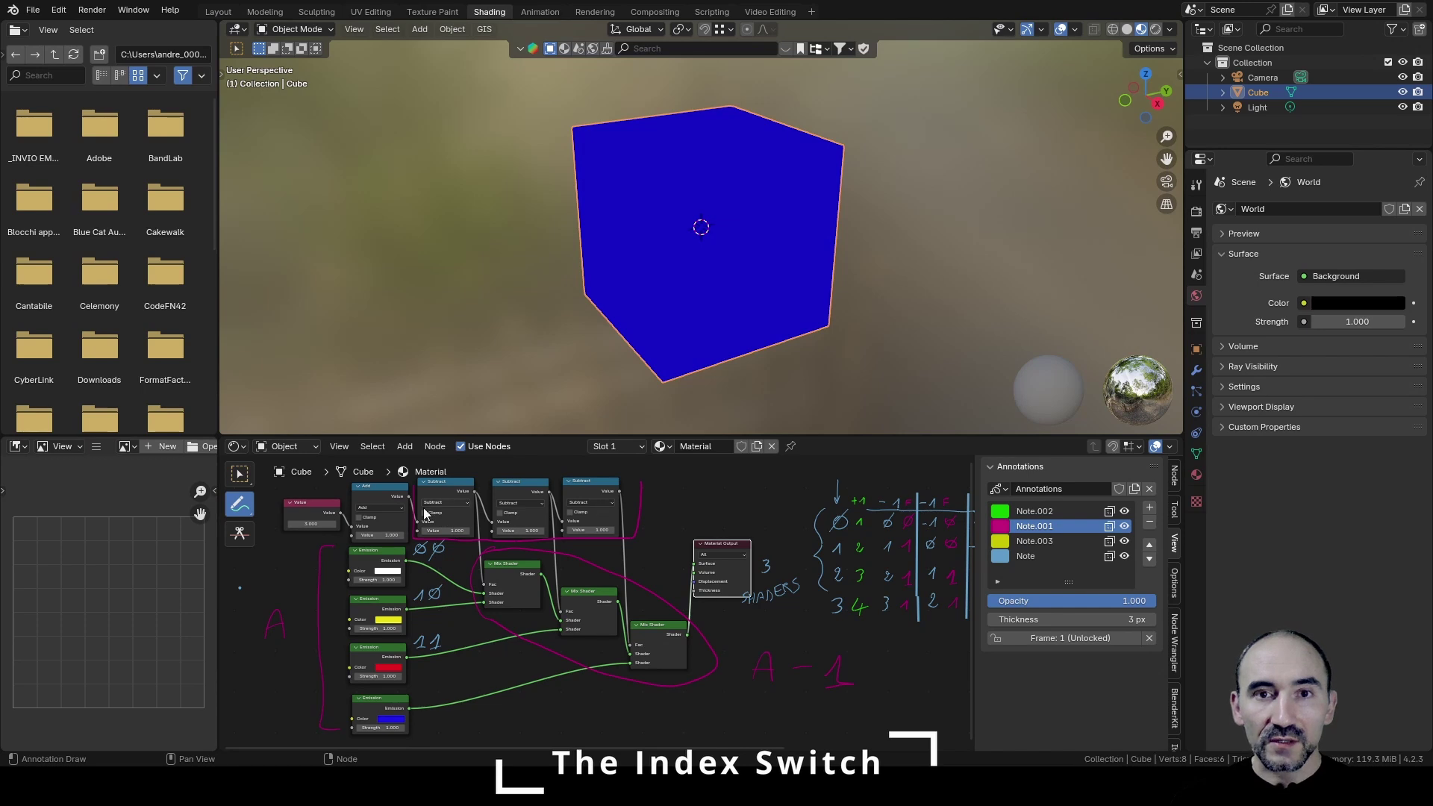
Step: Circle both Shader inputs of the first Mix Shader and the second Shader input of the other two in magenta
scroll(655, 631, up, 2)
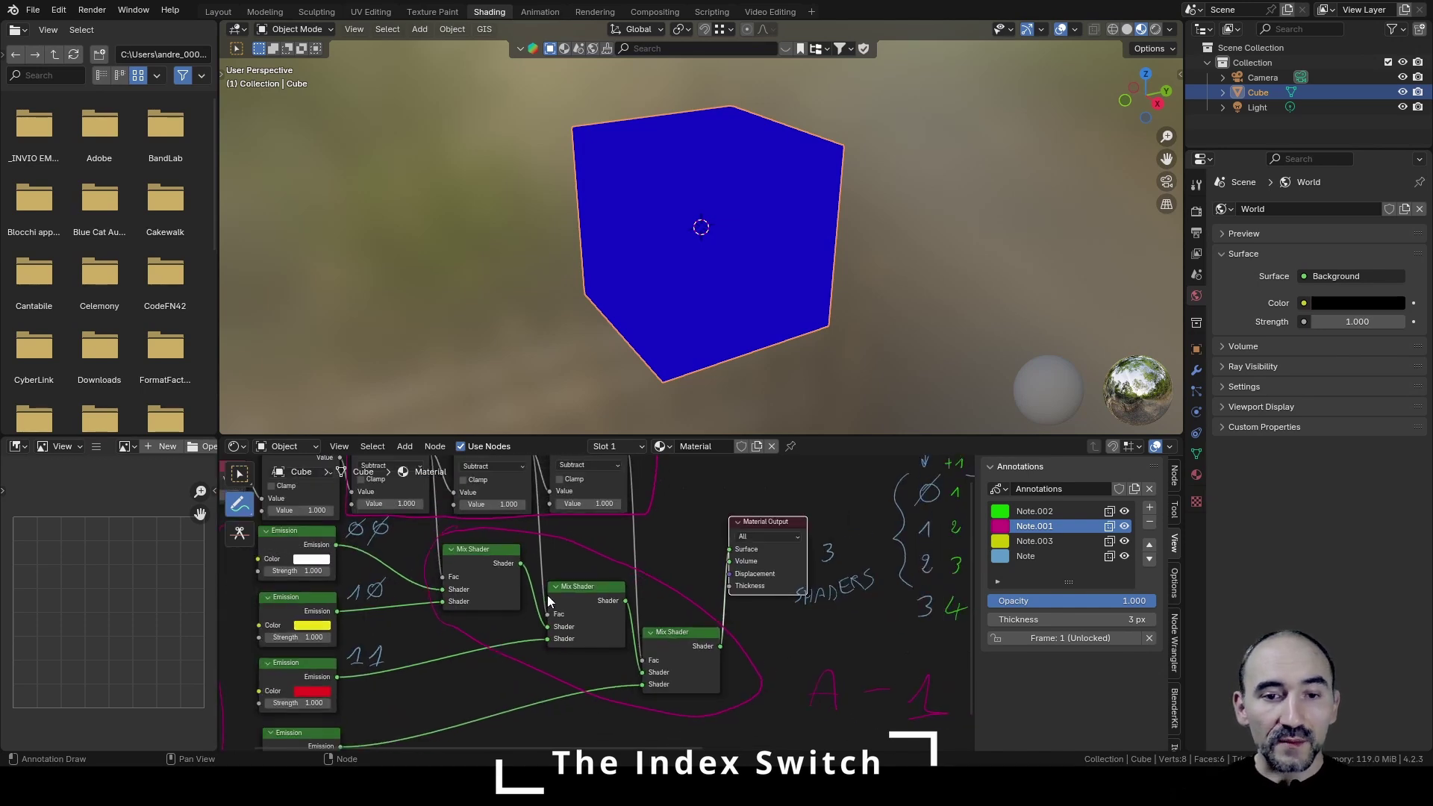
scroll(550, 602, up, 1)
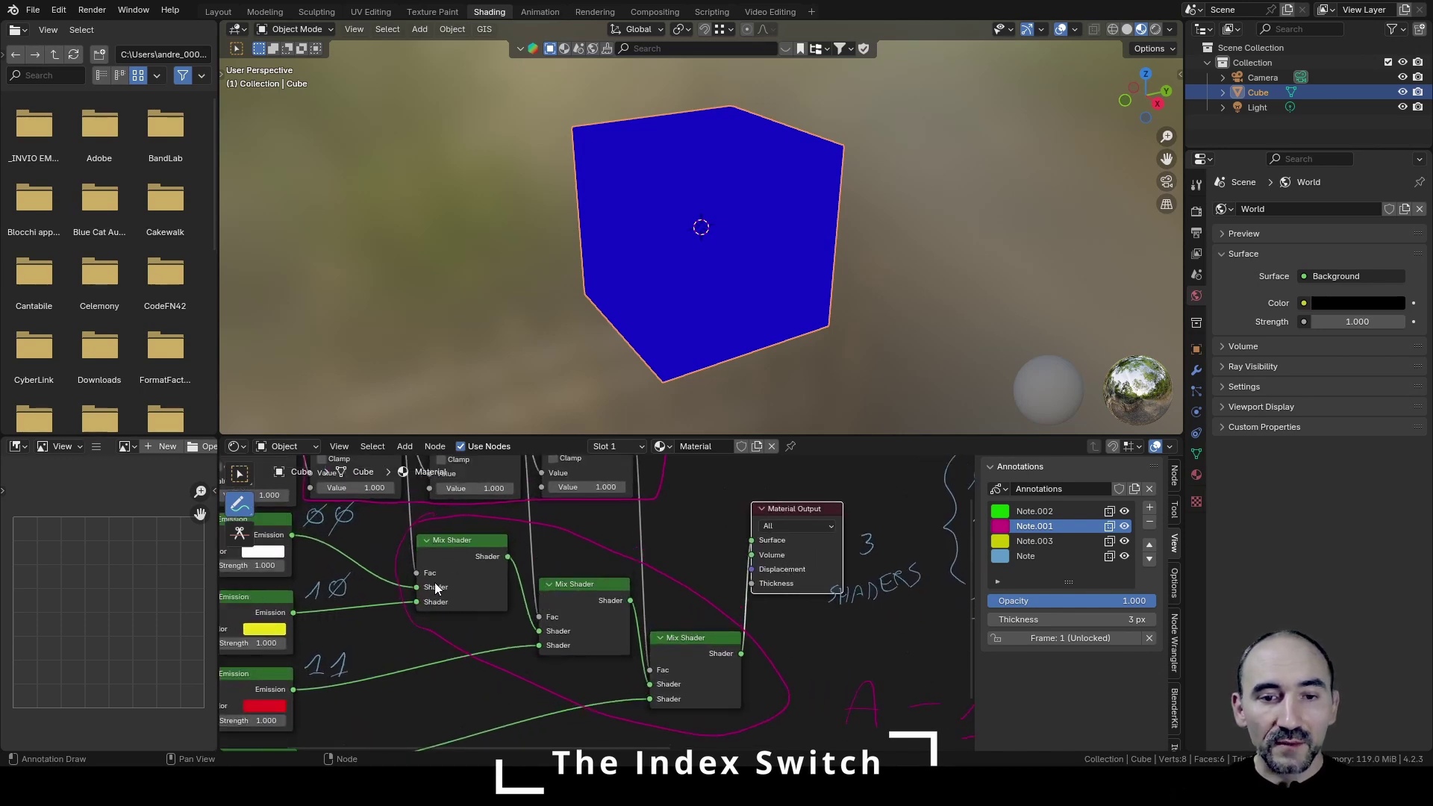
mouse_move(435, 575)
mouse_down()
mouse_move(422, 605)
mouse_move(462, 597)
mouse_move(457, 577)
mouse_up()
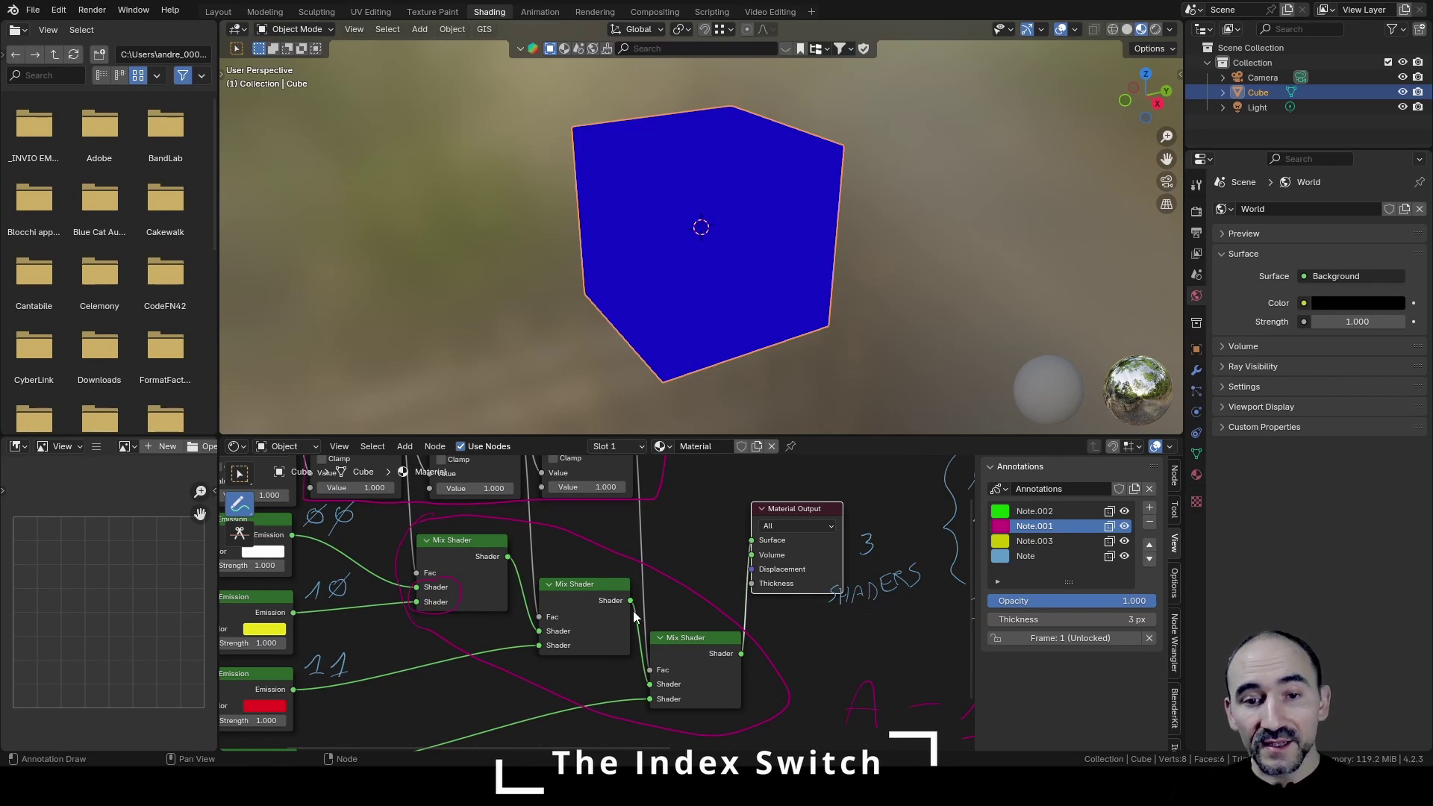
mouse_move(551, 636)
mouse_down()
mouse_move(530, 643)
mouse_move(558, 655)
mouse_move(578, 635)
mouse_move(551, 636)
mouse_up()
drag(656, 694, 658, 695)
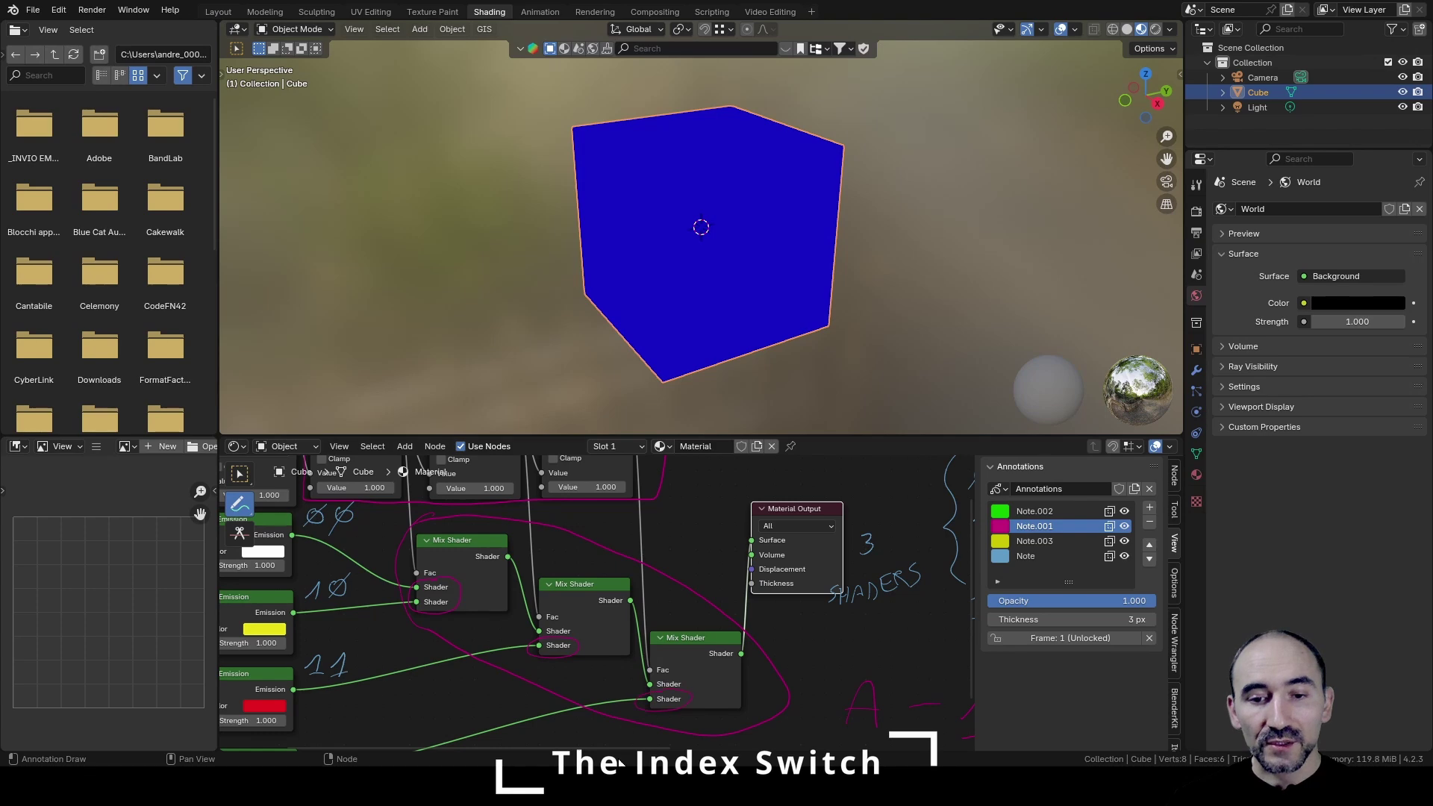
Step: Move the Value node away from the Add node to leave room for another node between them
scroll(597, 603, down, 4)
scroll(597, 603, down, 1)
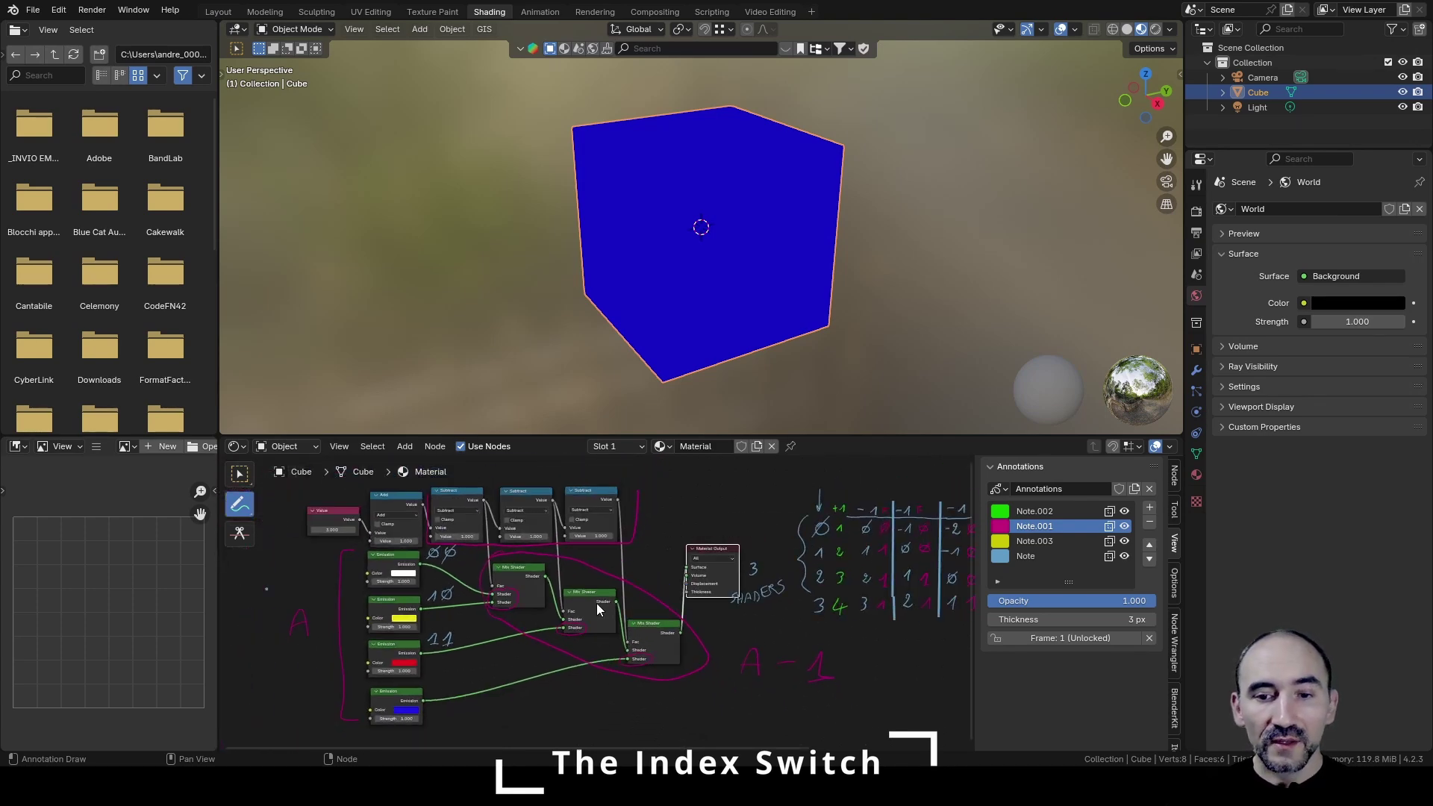
scroll(597, 608, up, 3)
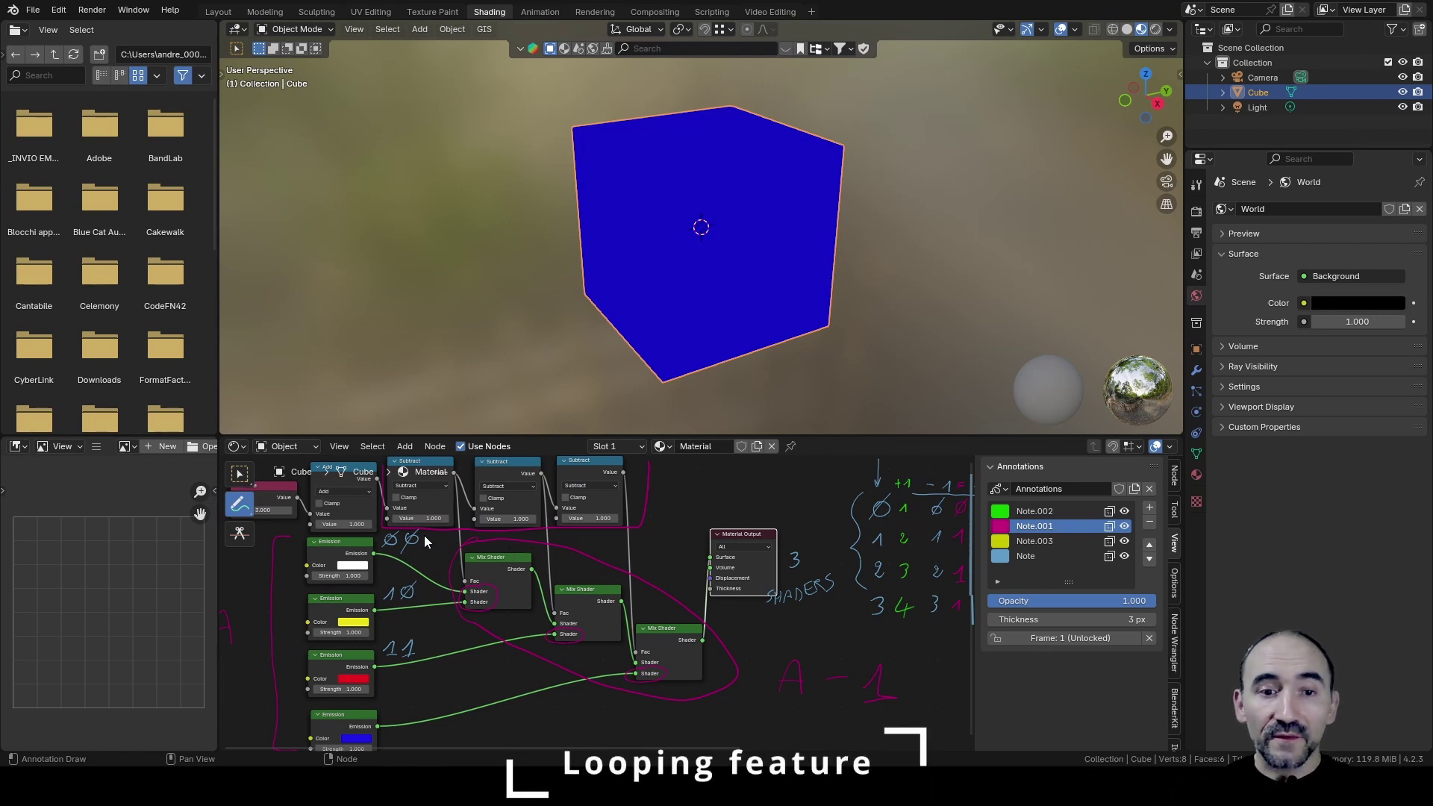
mouse_move(424, 535)
middle_down()
mouse_move(629, 577)
mouse_move(643, 603)
mouse_move(218, 578)
middle_up()
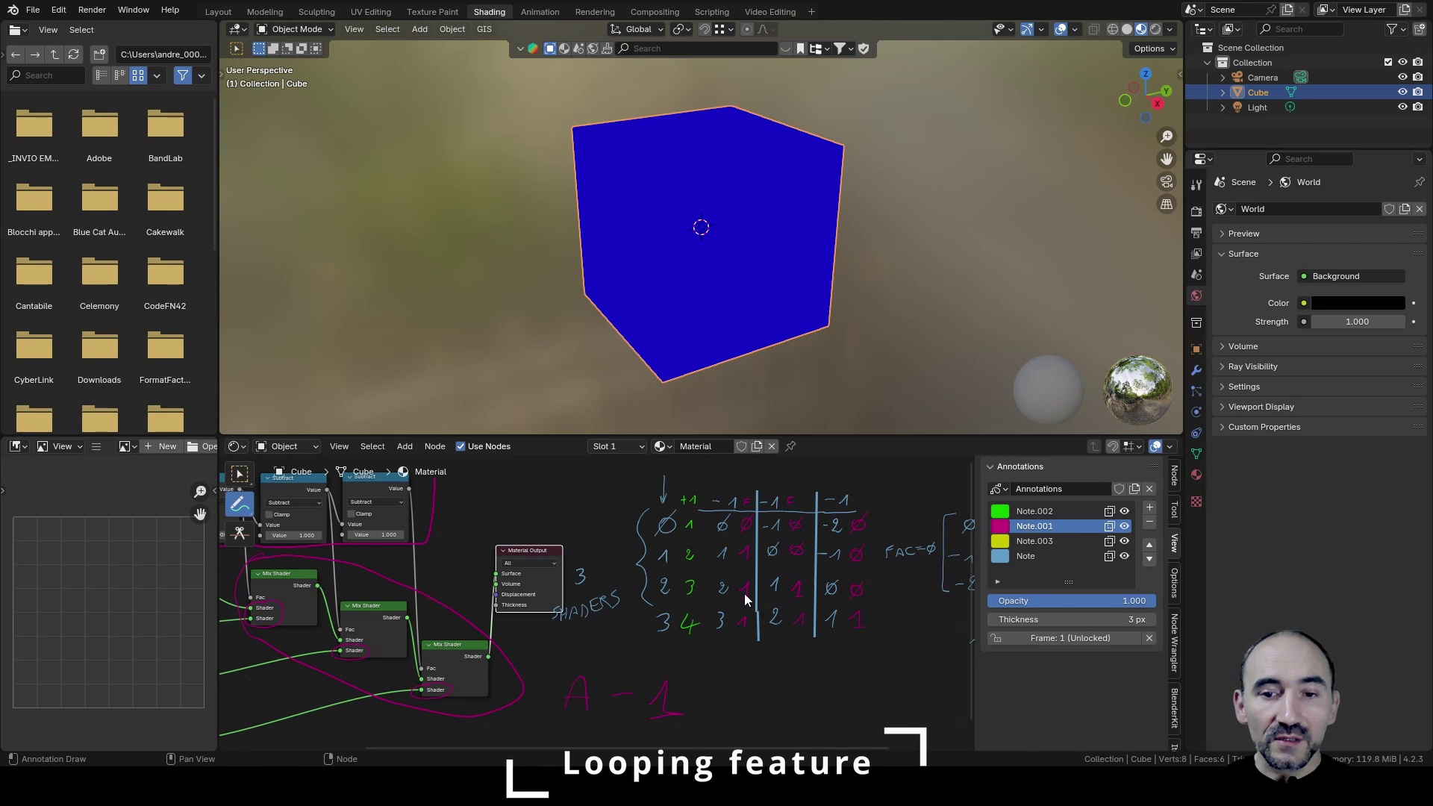
middle_drag(745, 593, 905, 579)
scroll(905, 578, up, 3)
drag(239, 503, 305, 509)
key(g)
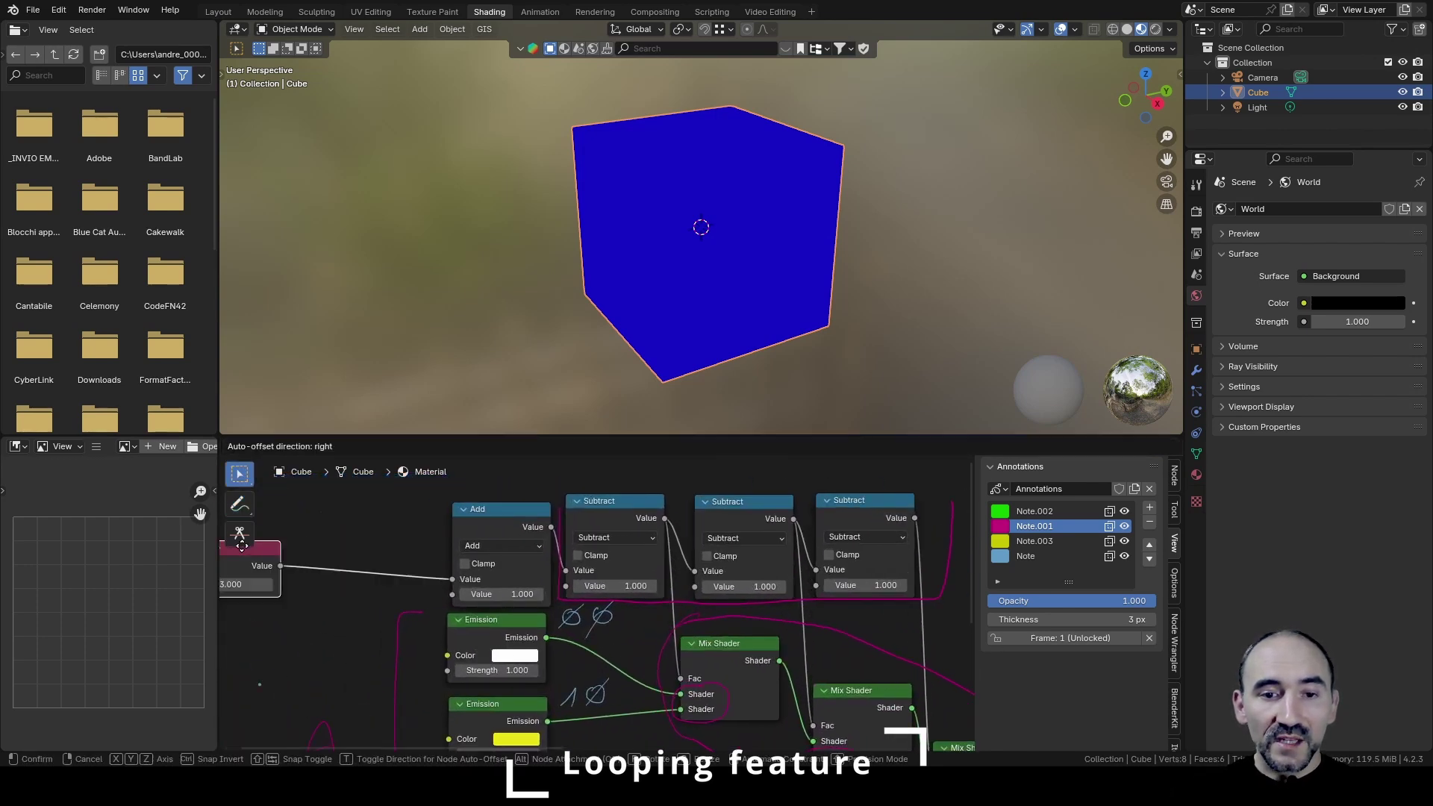
click(238, 545)
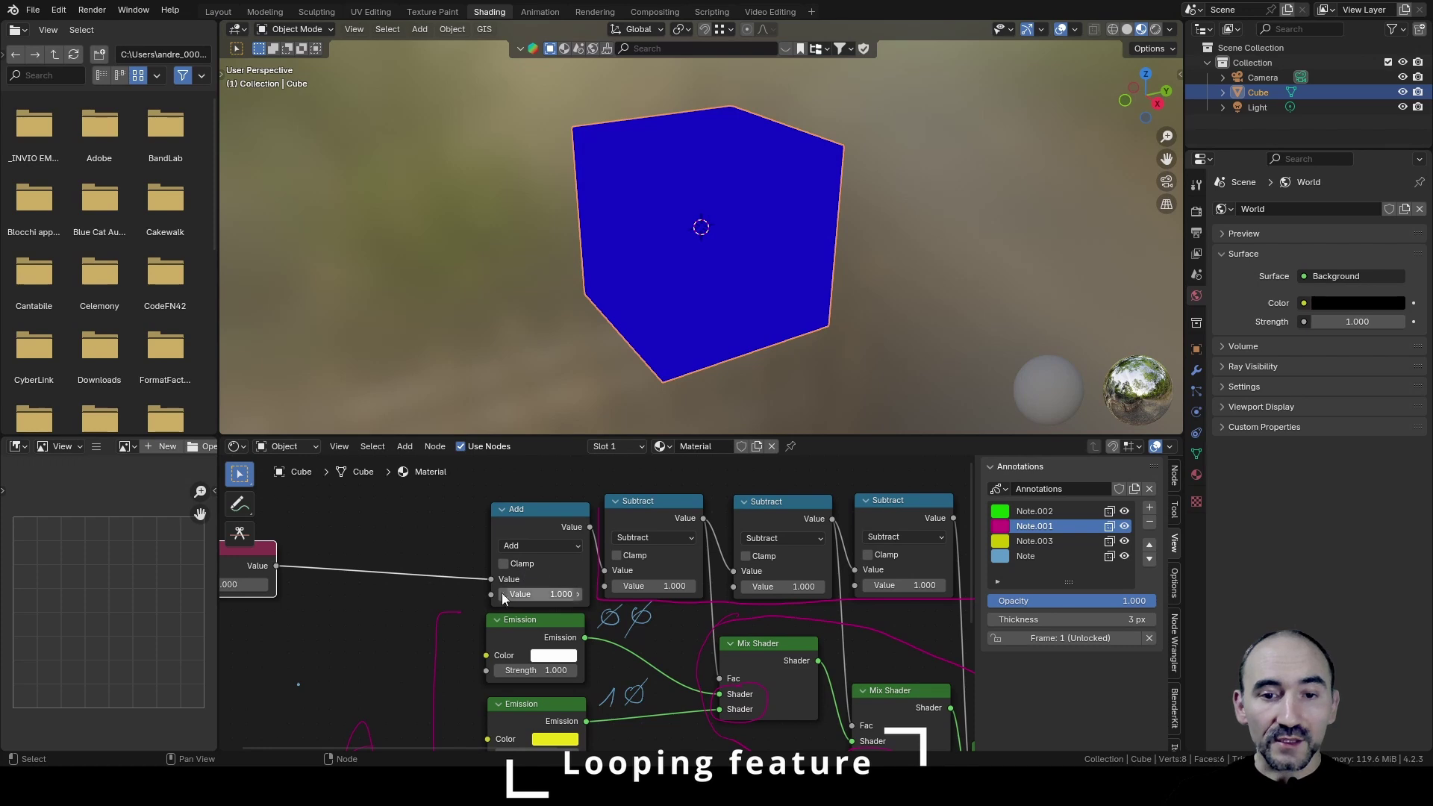
Step: Insert a Floored Modulo math node between the Value and Add nodes and set its second value to 4
middle_drag(274, 525, 430, 518)
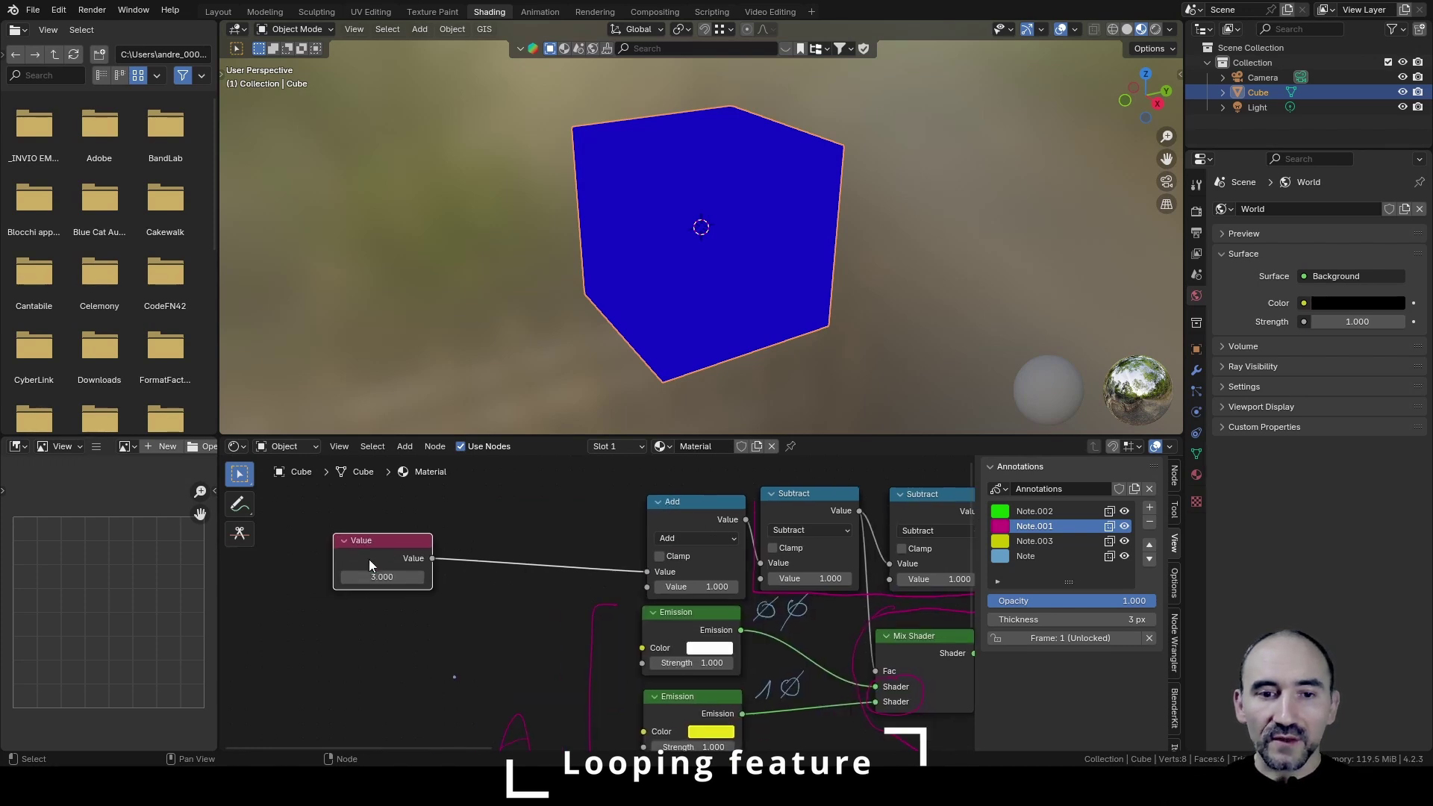
drag(431, 559, 492, 533)
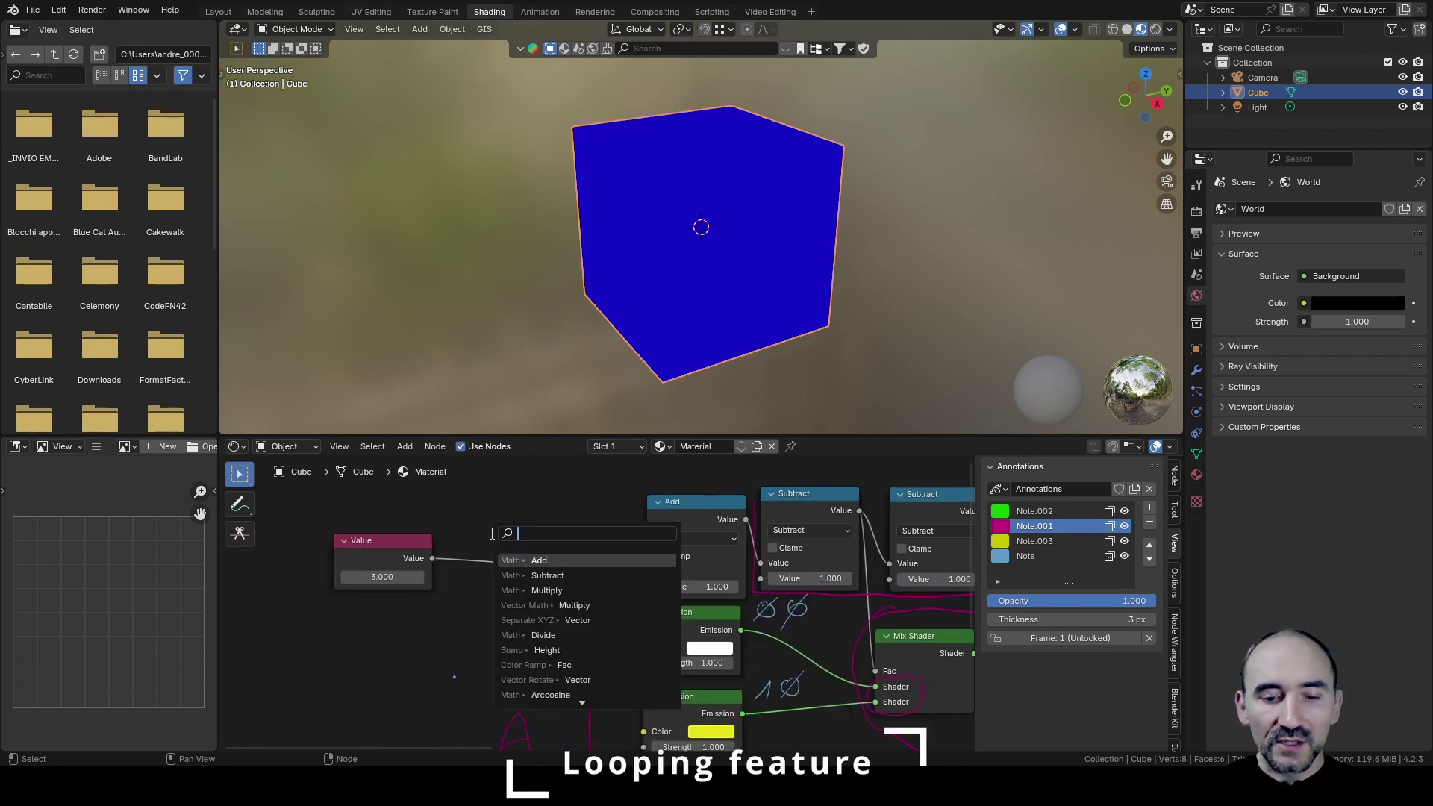
text(floored)
key(Return)
click(485, 513)
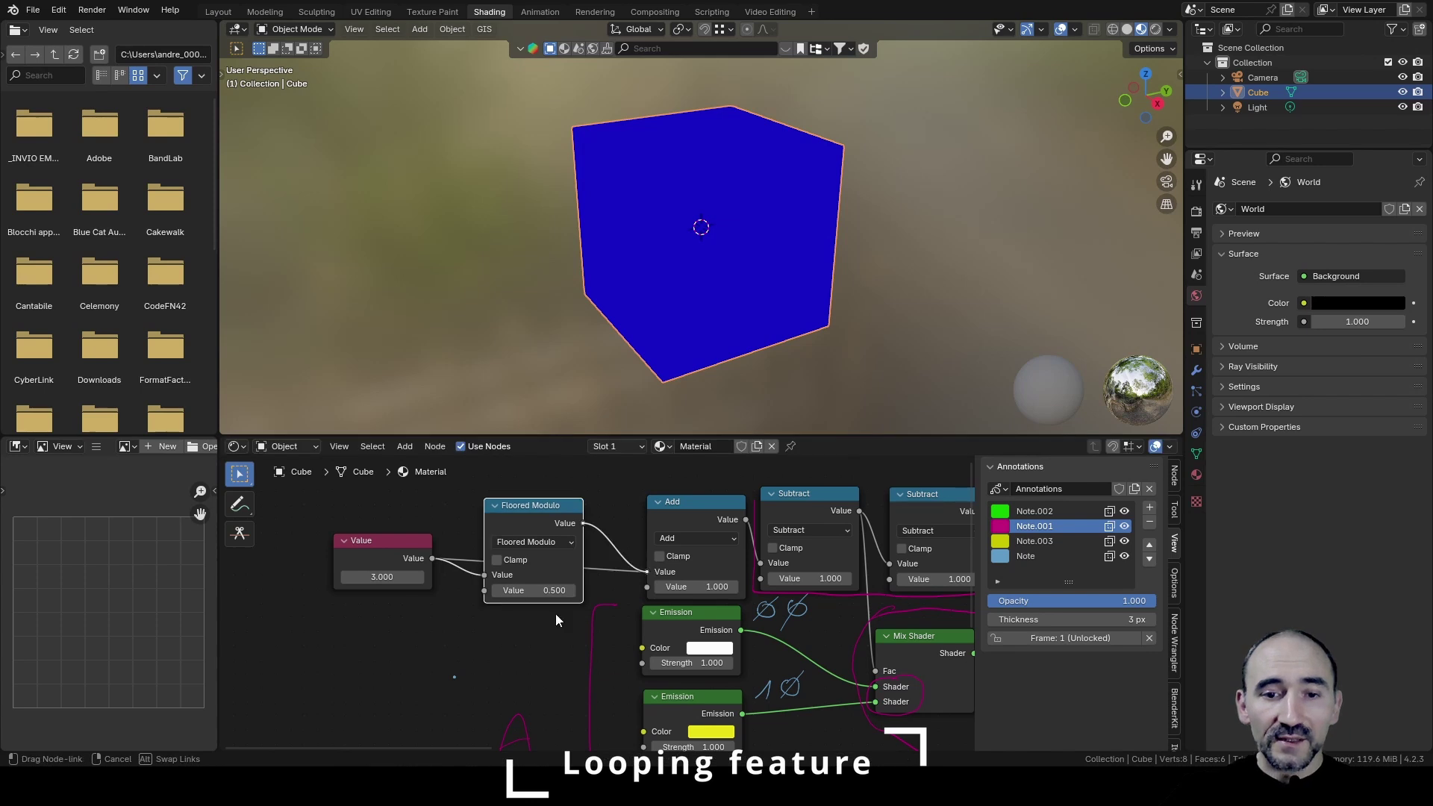
click(525, 589)
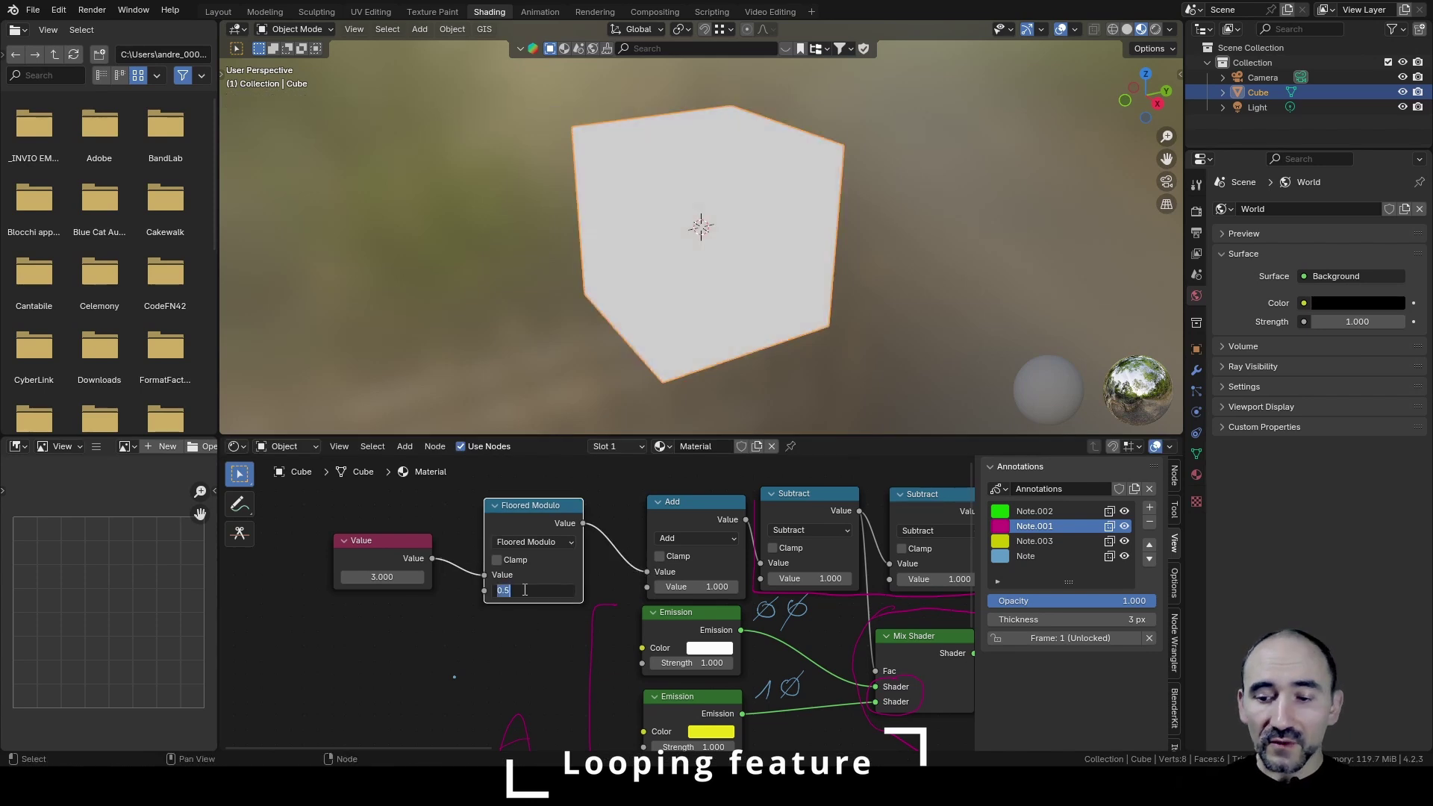
text(4)
key(Return)
Step: Write the modulo examples 0 4 = 0, 1 4 = 1 and 2 4 = 2 in magenta below the Value node
scroll(643, 559, down, 3)
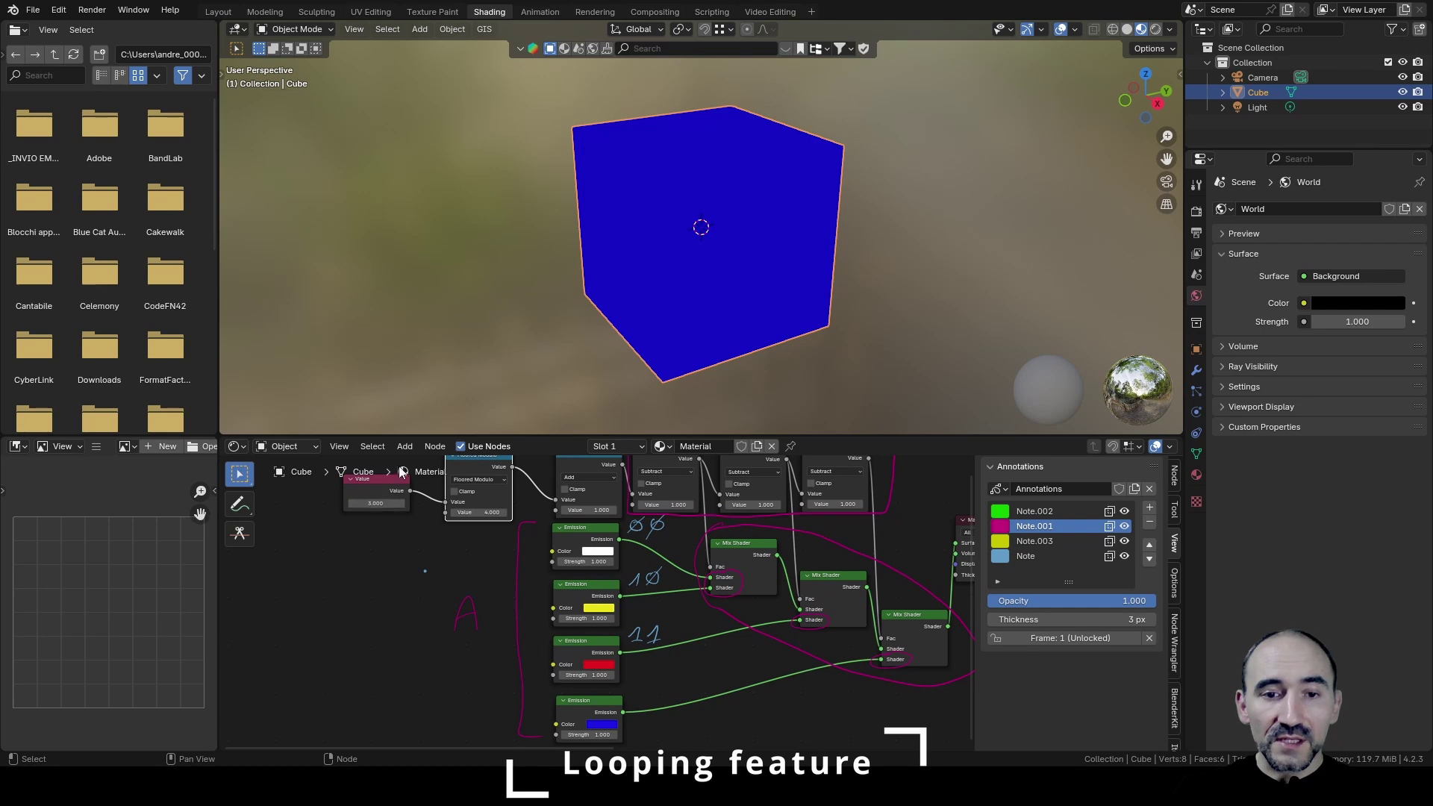
click(239, 503)
drag(295, 549, 389, 532)
drag(373, 540, 408, 543)
drag(399, 546, 421, 523)
drag(292, 569, 407, 575)
mouse_move(289, 597)
mouse_down()
mouse_move(302, 612)
mouse_move(348, 605)
mouse_up()
drag(344, 593, 343, 613)
drag(373, 595, 388, 596)
drag(373, 604, 388, 605)
drag(402, 593, 414, 608)
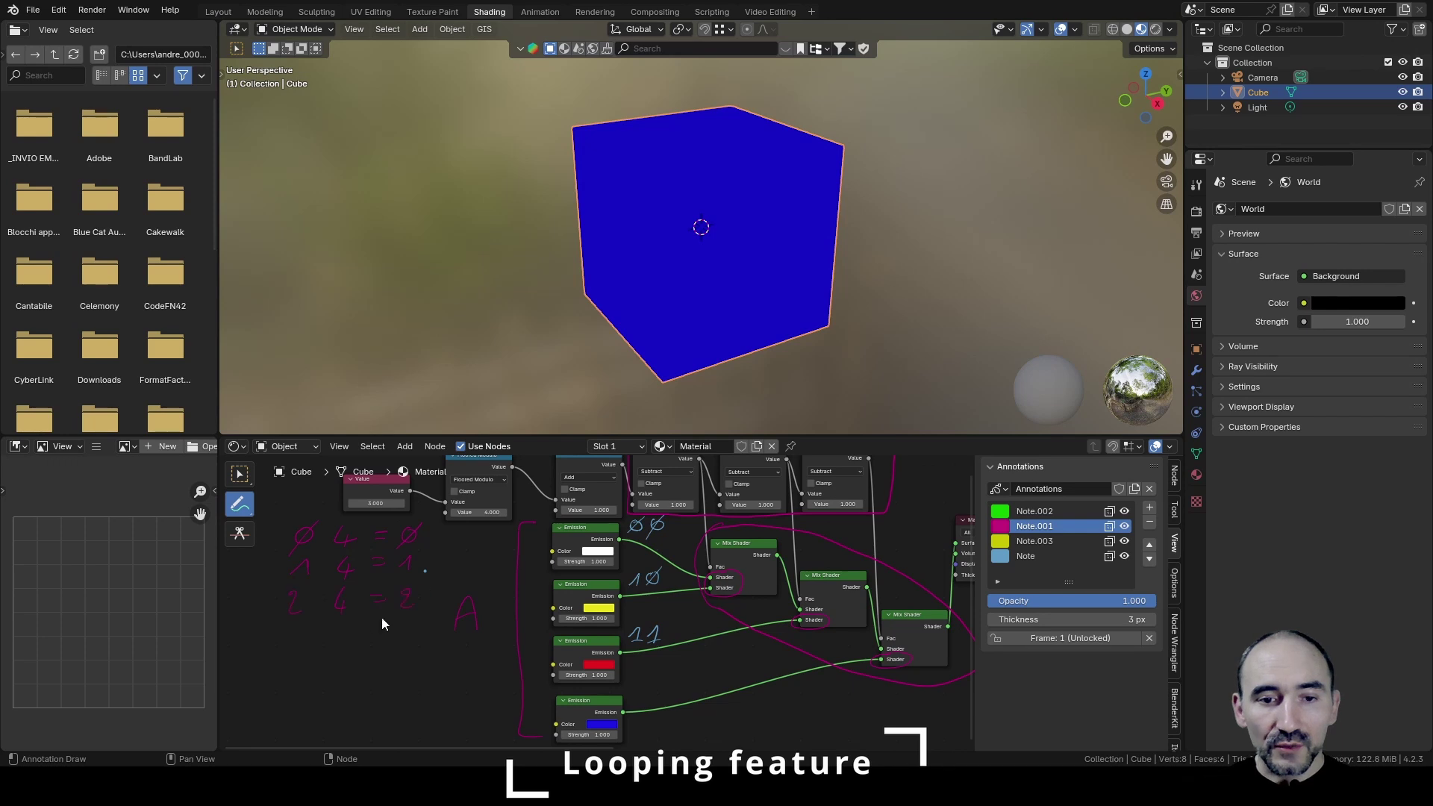
Step: Add the magenta rows 3 4 = 3 and 4 4 = 0, and bracket the column of results
mouse_move(293, 623)
mouse_down()
mouse_move(299, 640)
mouse_move(346, 635)
mouse_up()
drag(344, 622, 342, 642)
drag(373, 625, 383, 626)
drag(373, 632, 398, 638)
drag(297, 661, 350, 677)
mouse_move(345, 665)
mouse_down()
mouse_move(343, 685)
mouse_move(403, 656)
mouse_up()
drag(395, 677, 412, 656)
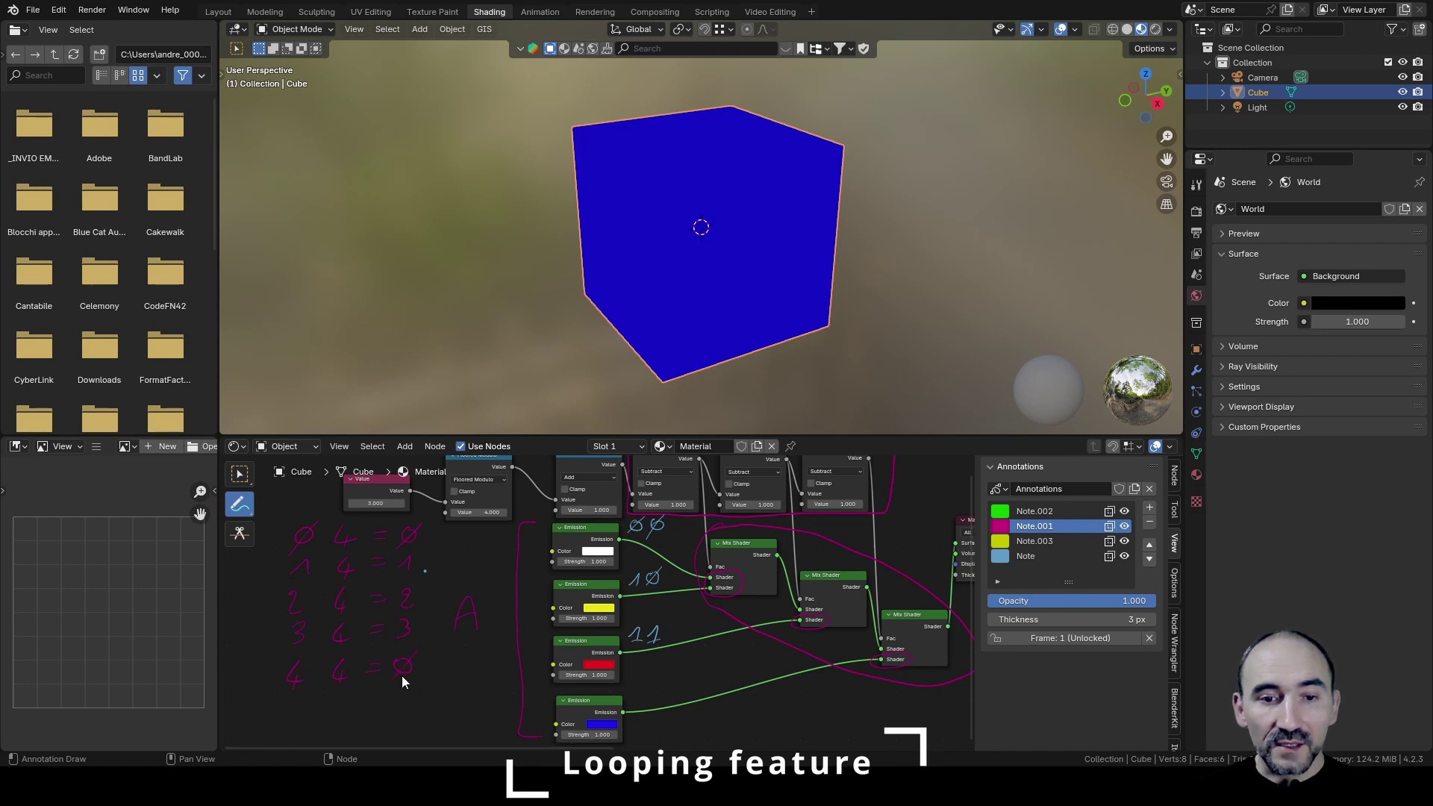
drag(423, 662, 424, 531)
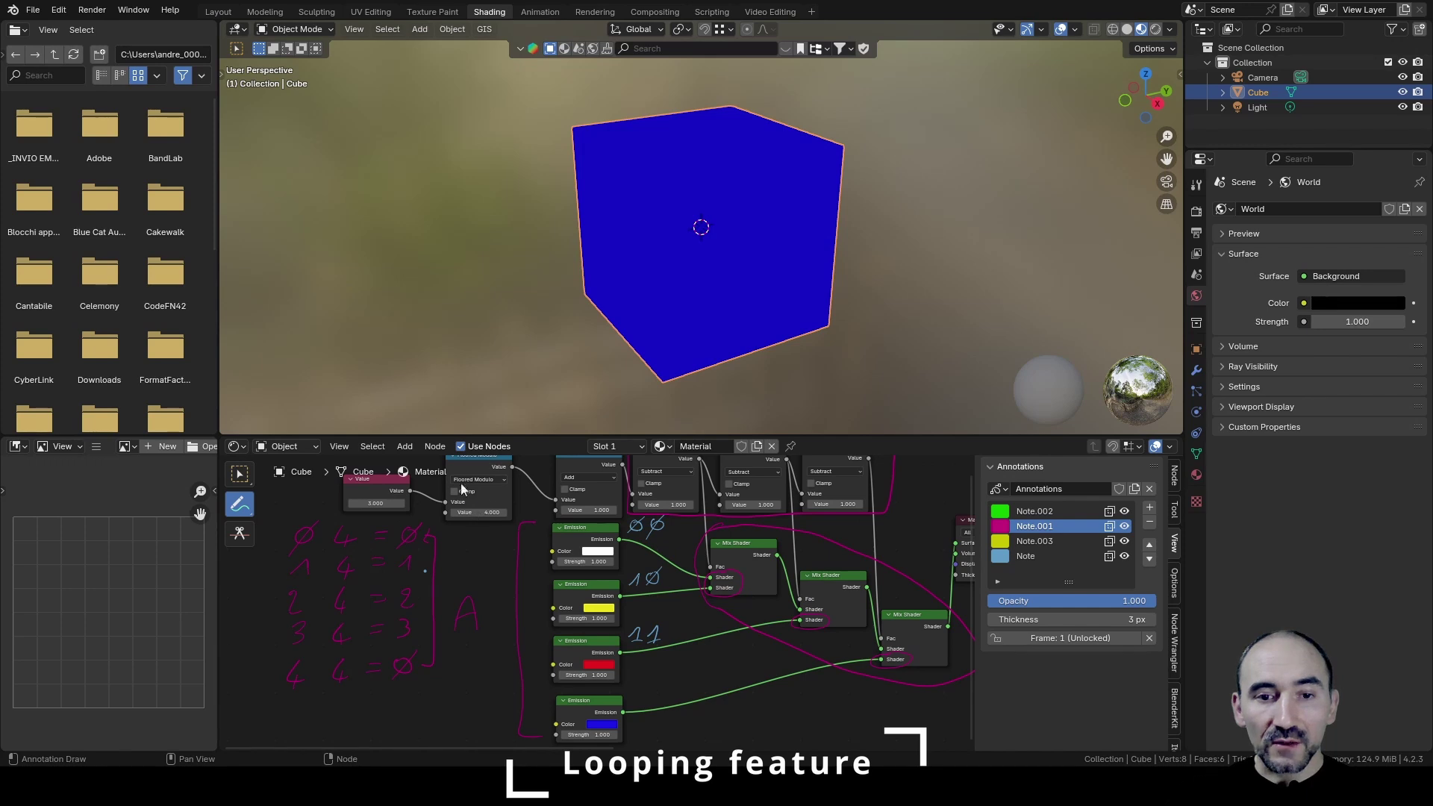
Step: Test the looping by setting the Value node to 4 and raising it to 5
scroll(485, 527, up, 1)
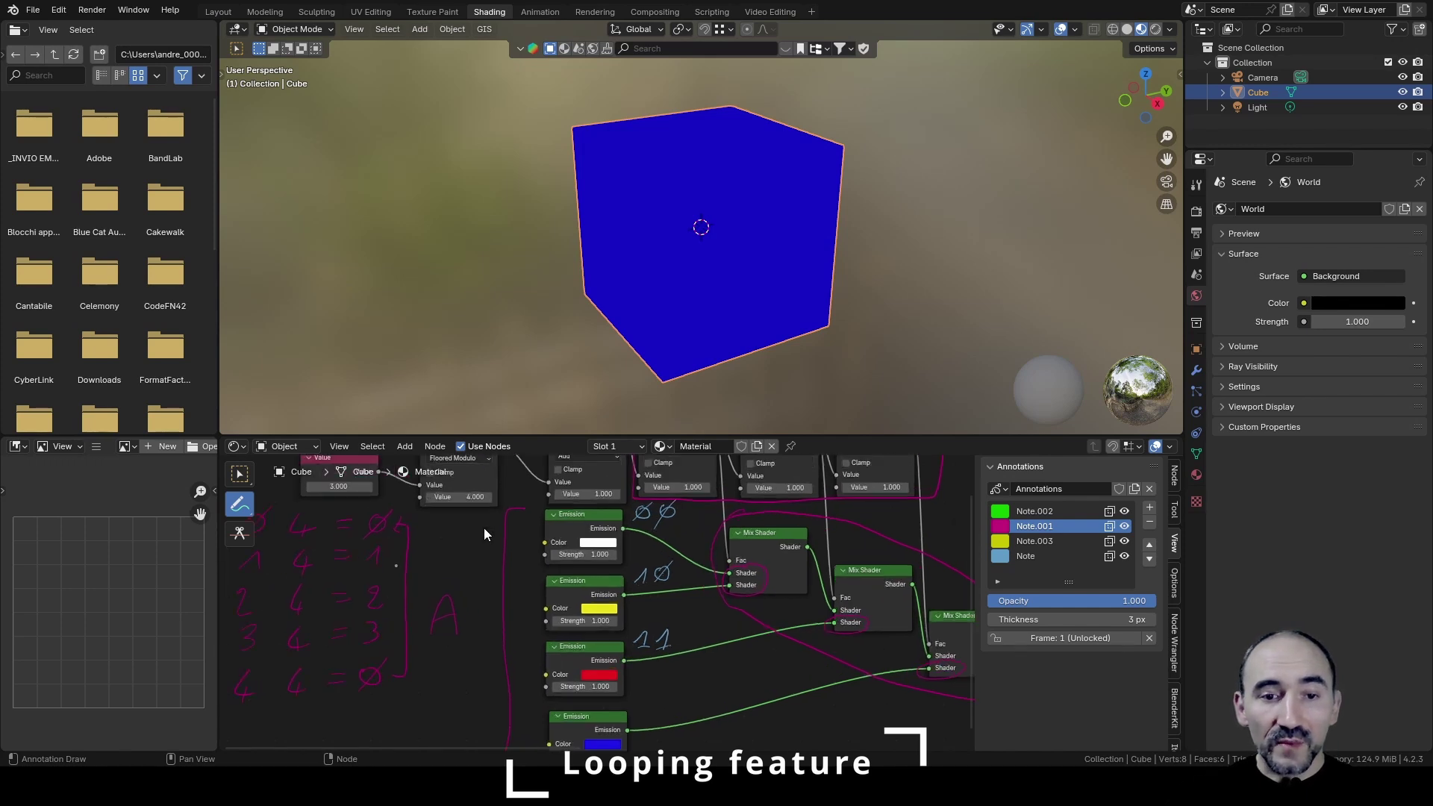
middle_drag(484, 526, 527, 583)
double_click(382, 503)
text(4)
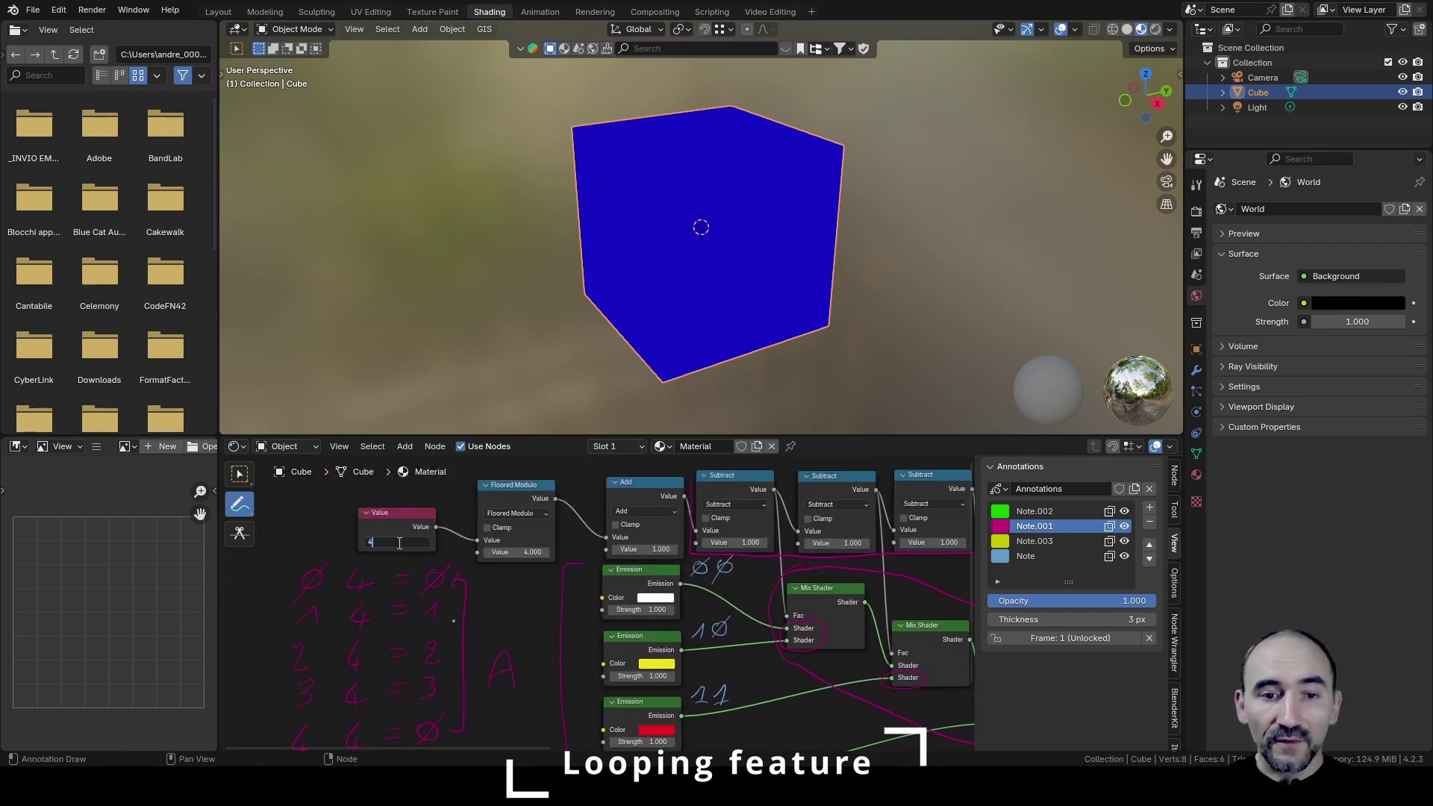
key(Return)
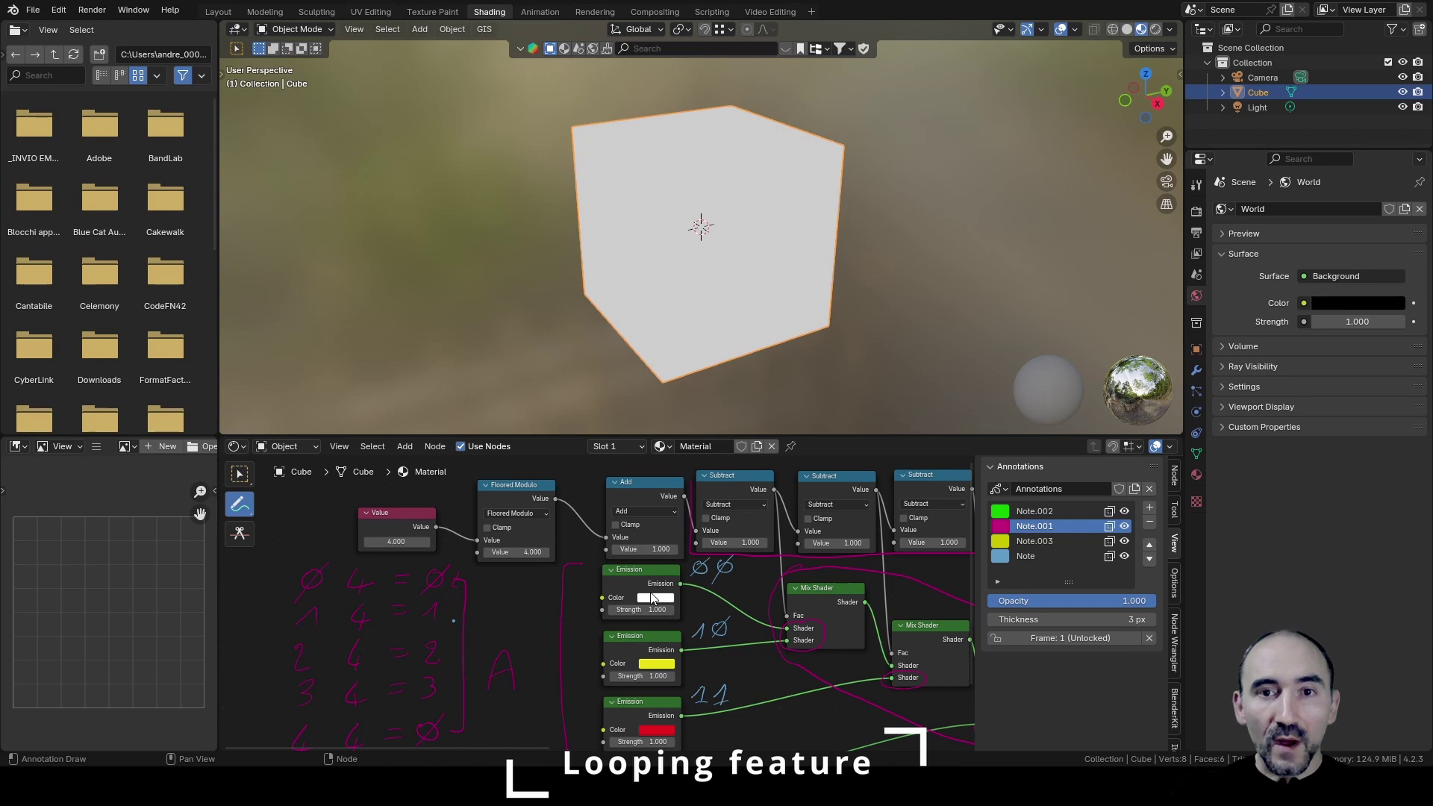
drag(377, 541, 387, 539)
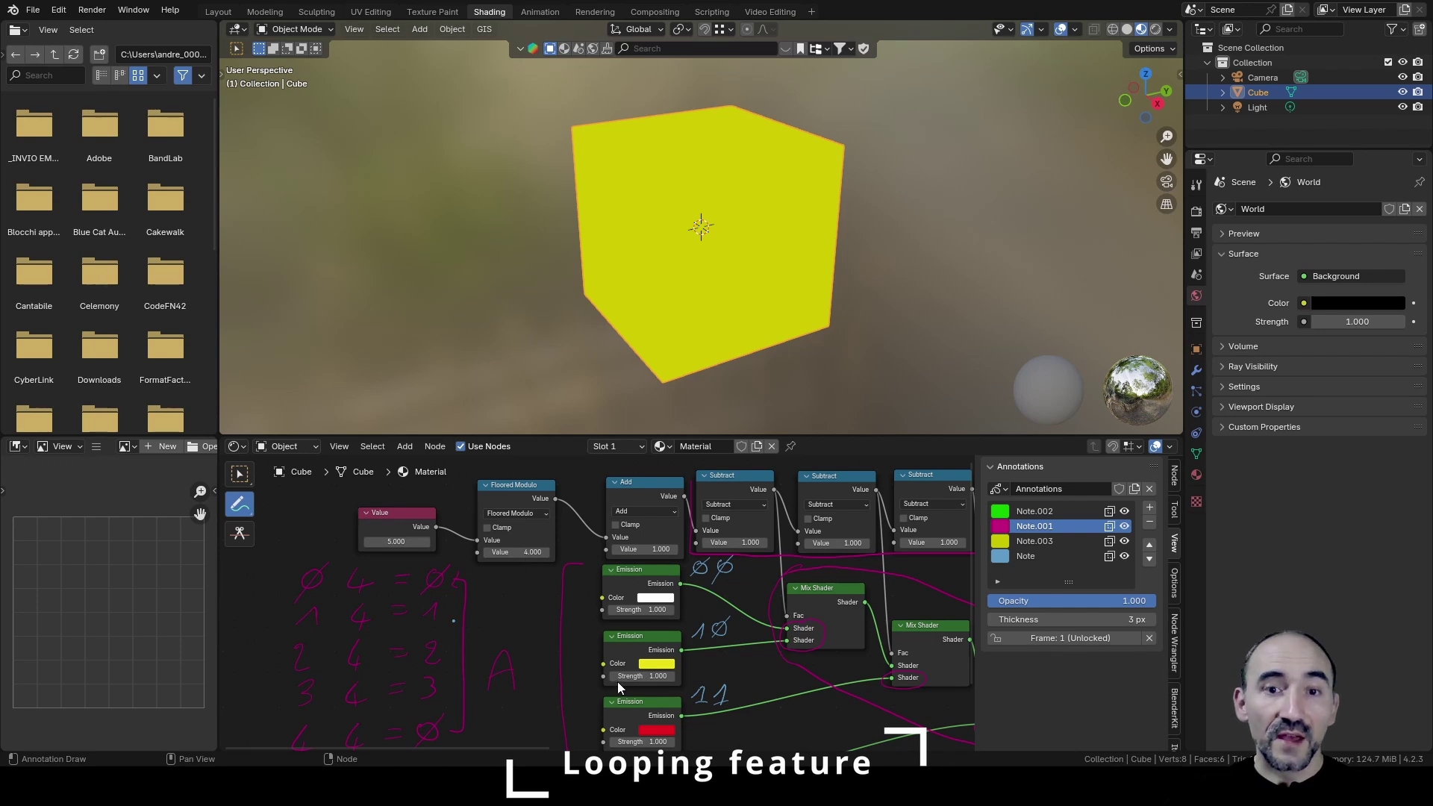
Step: Draw a magenta arrow from the letter A up to the Floored Modulo node's second value
drag(522, 588, 510, 630)
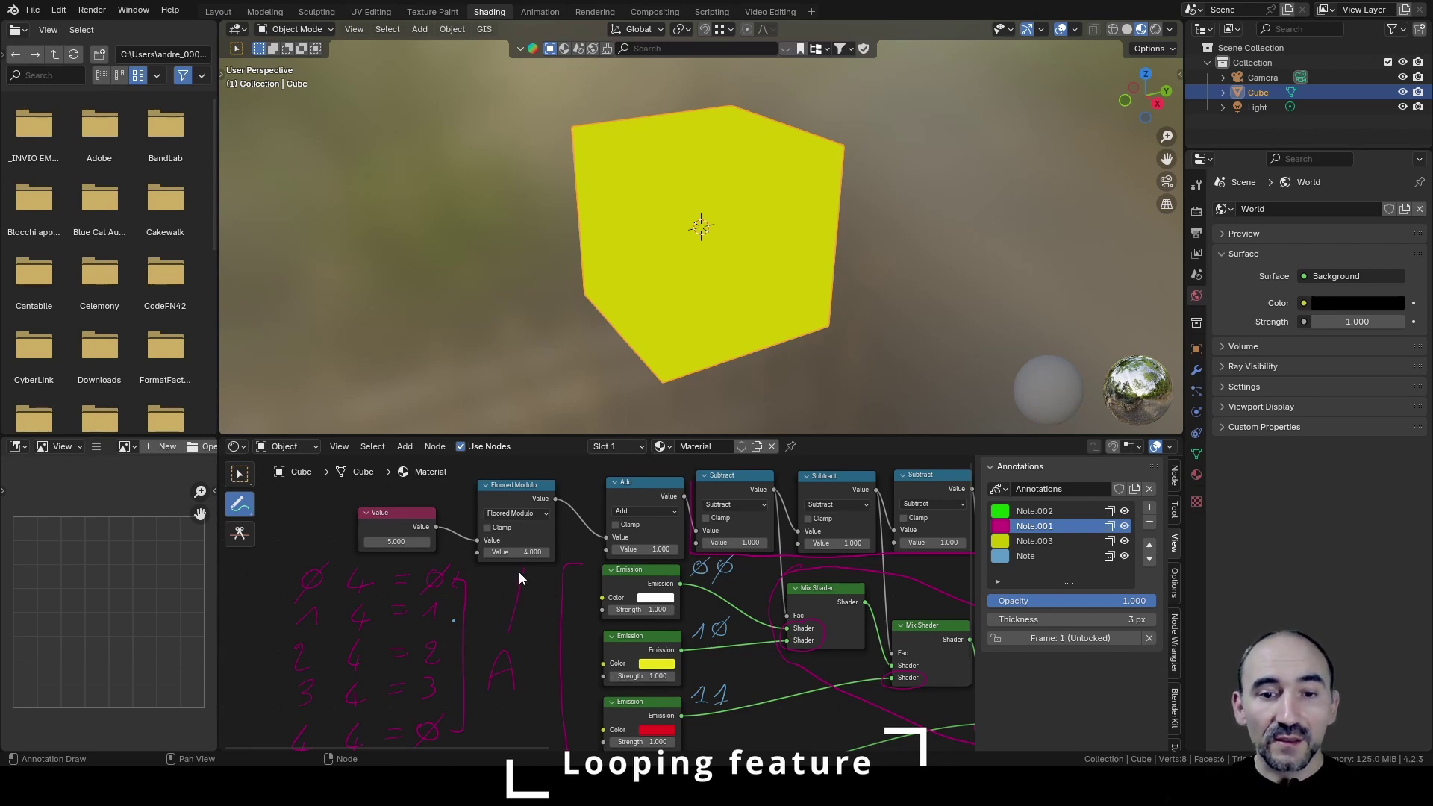
drag(513, 582, 521, 570)
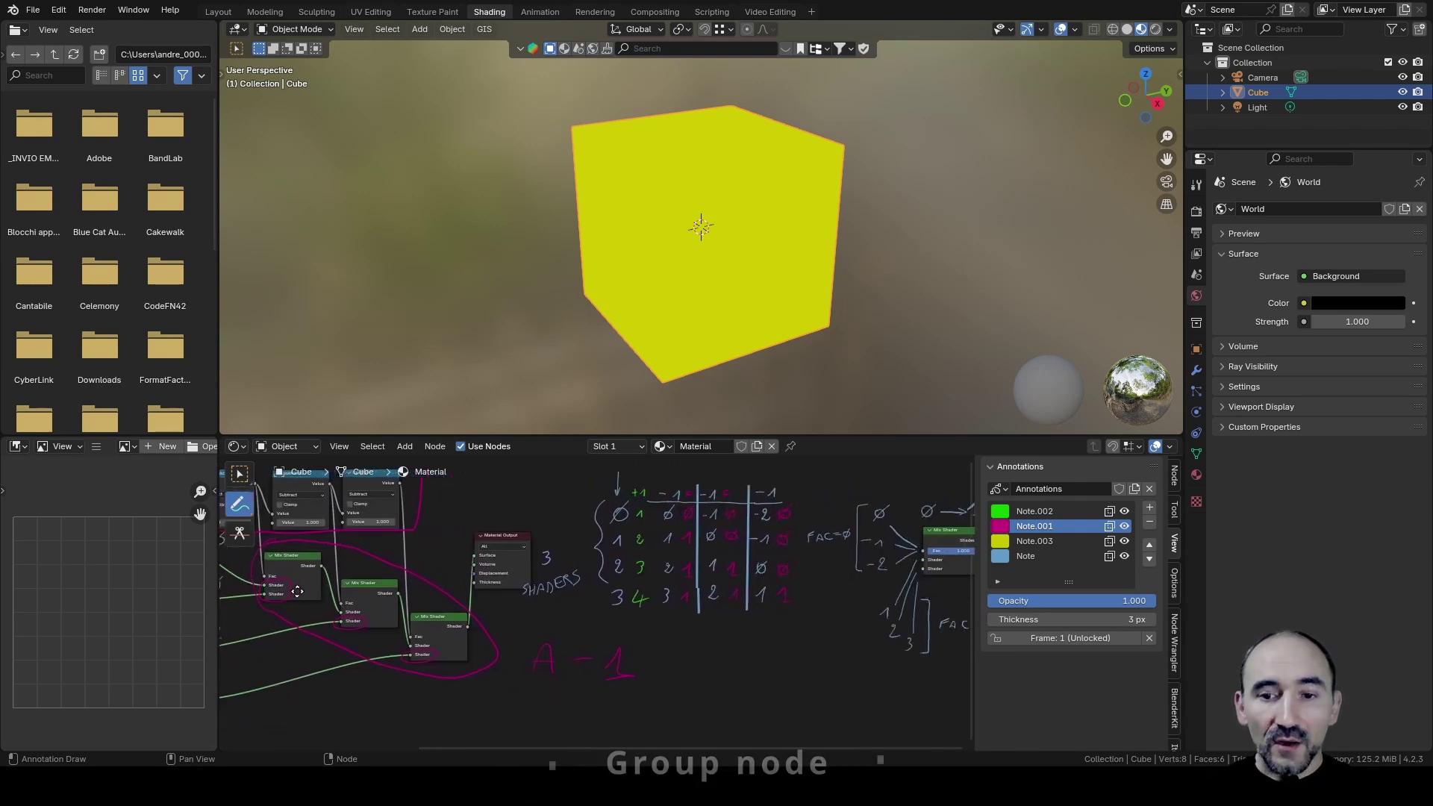
Step: Remove the annotations from the node editor and hide its sidebar
mouse_move(299, 591)
middle_down()
mouse_move(277, 593)
mouse_move(737, 599)
middle_up()
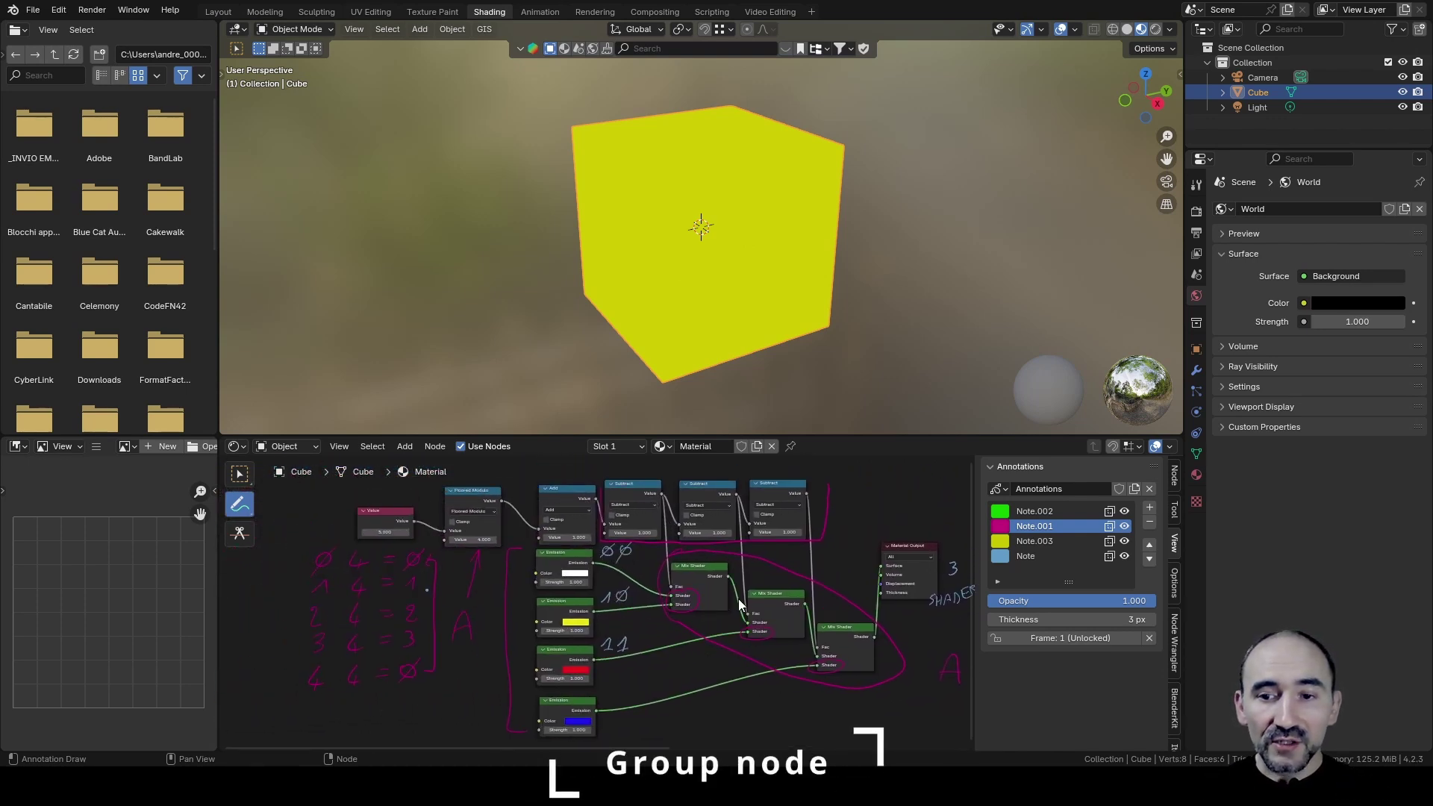
click(1149, 489)
key(n)
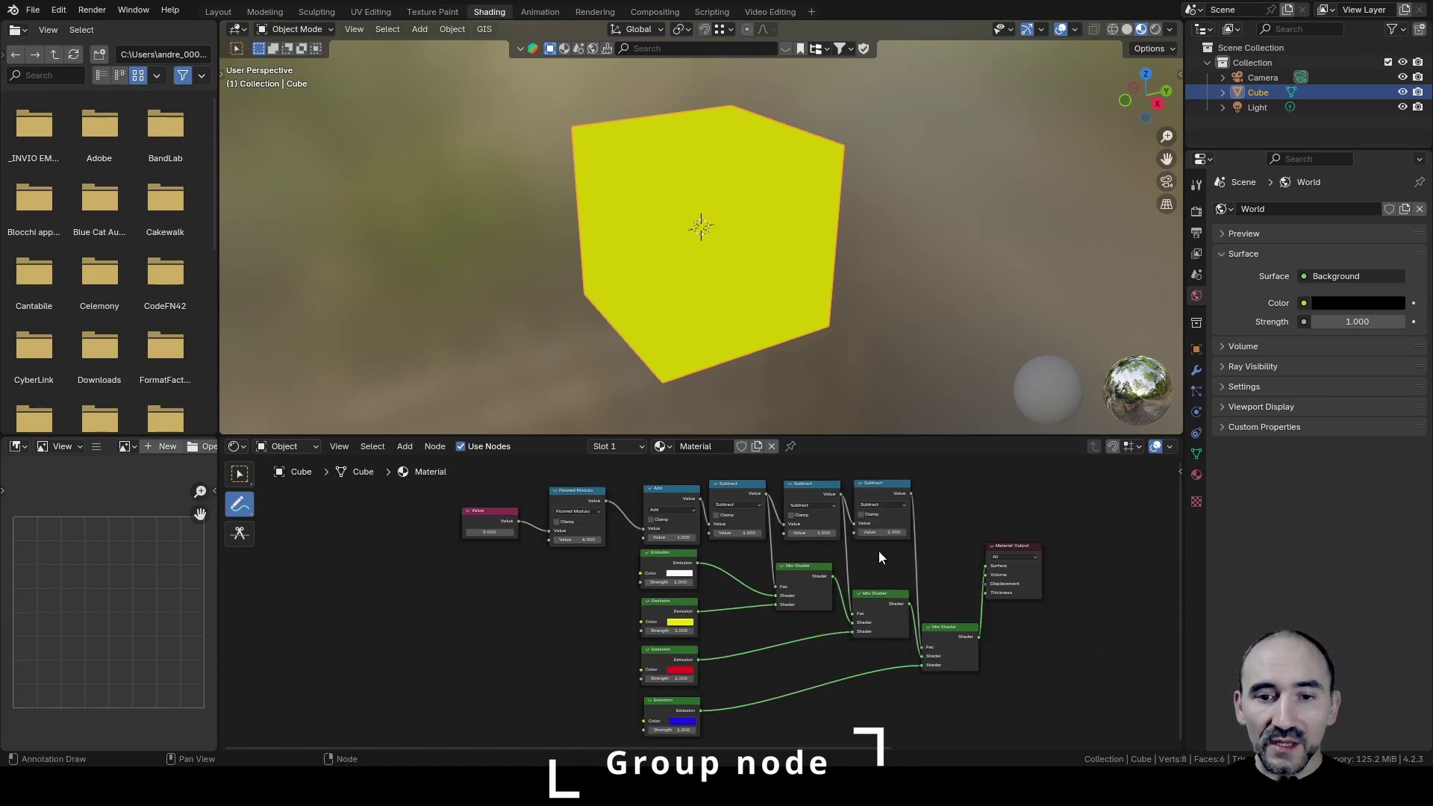
Step: Maximize the node editor and move the four Emission nodes away from the math and Mix Shader nodes
middle_drag(879, 551, 700, 578)
scroll(699, 560, up, 3)
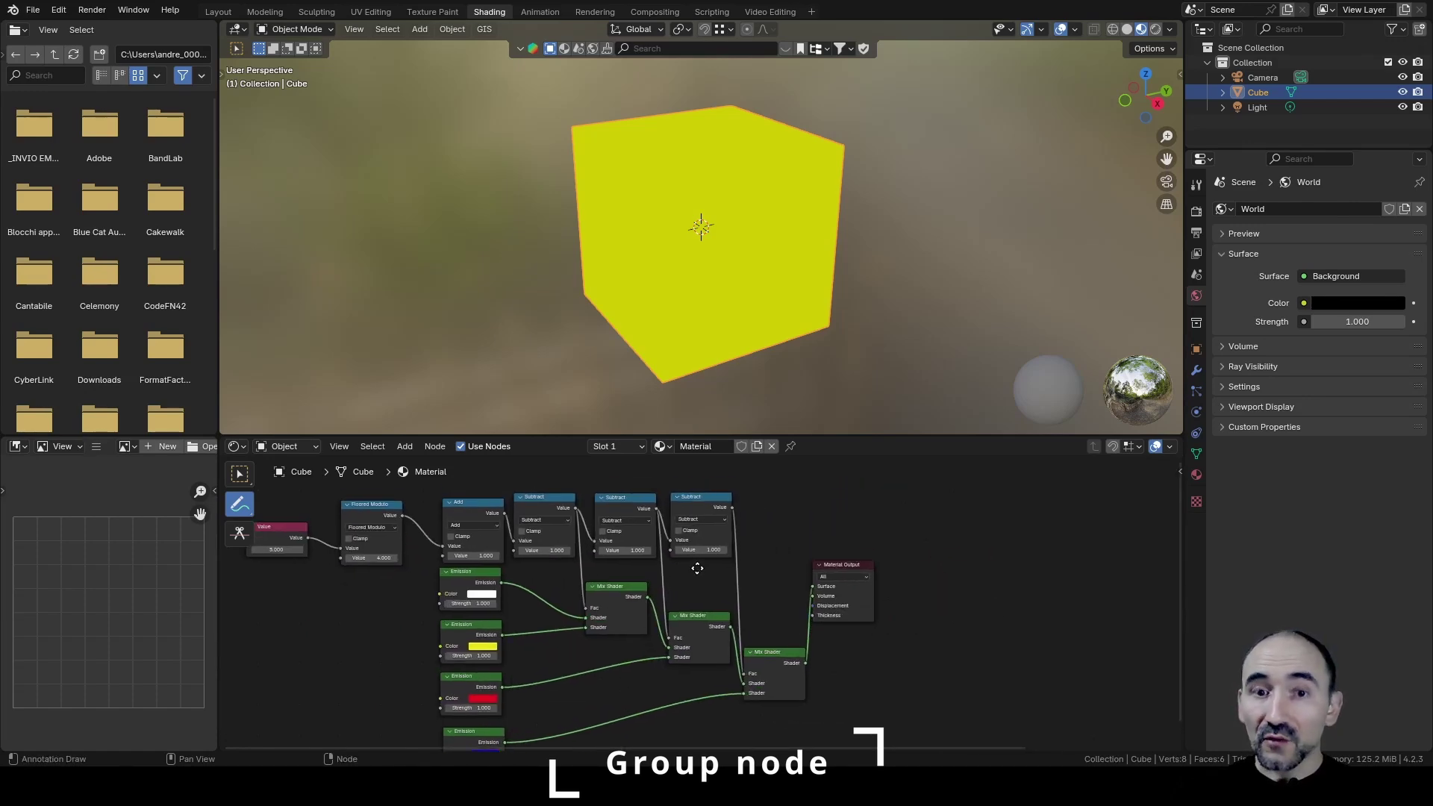
key(ctrl+space)
key(Home)
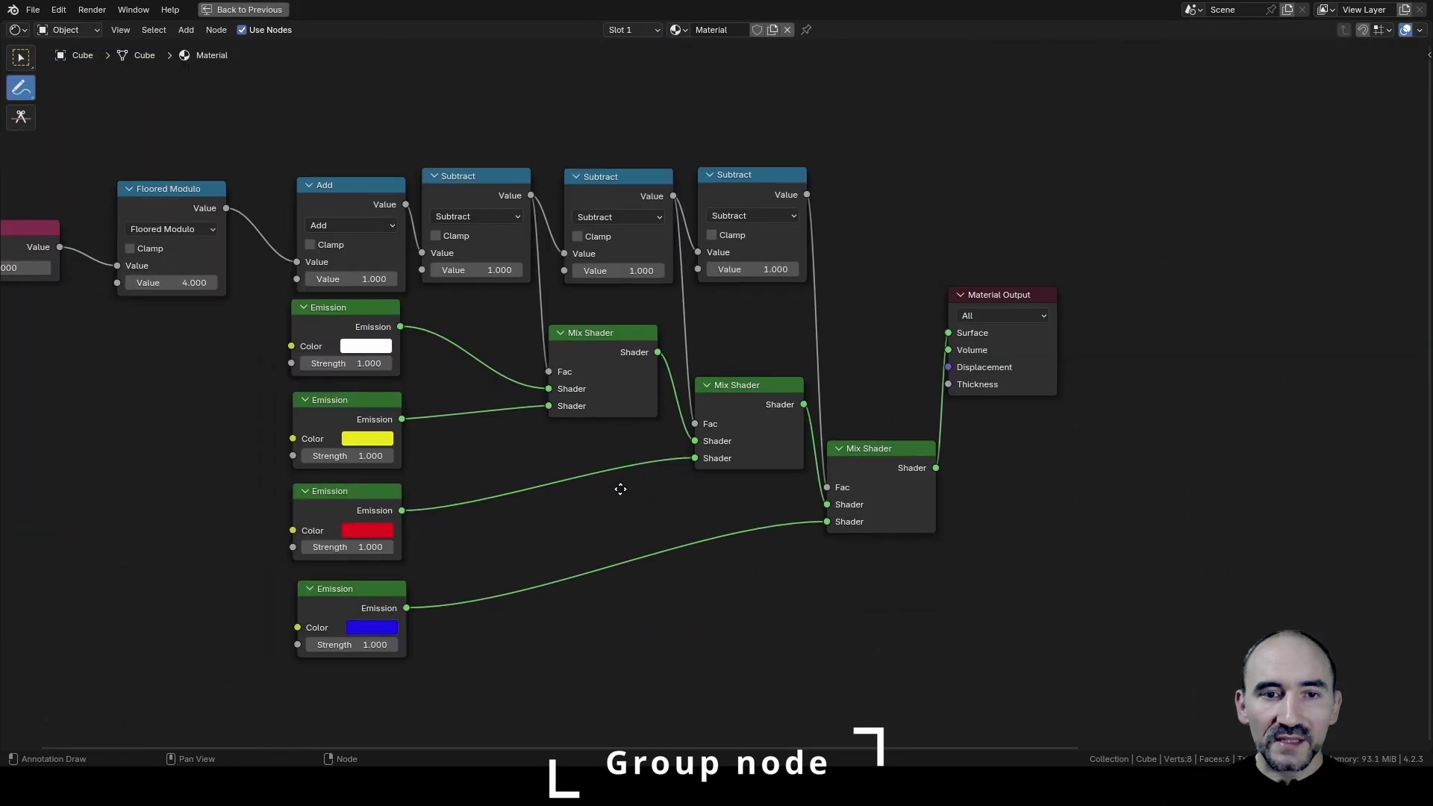
mouse_move(735, 497)
ctrl+alt+mouse_down()
mouse_move(468, 642)
mouse_move(388, 351)
ctrl+alt+mouse_up()
key(w)
key(g)
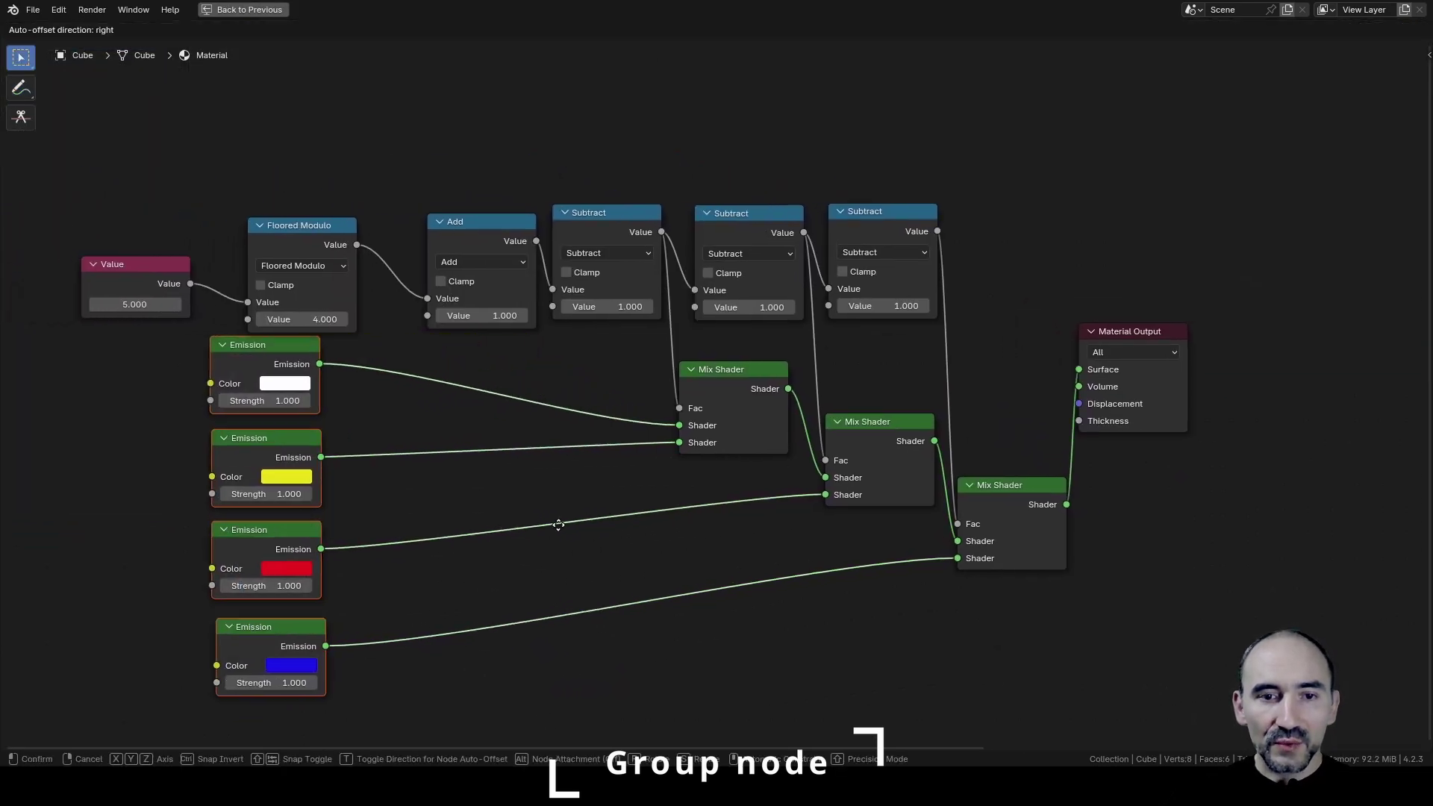
click(274, 531)
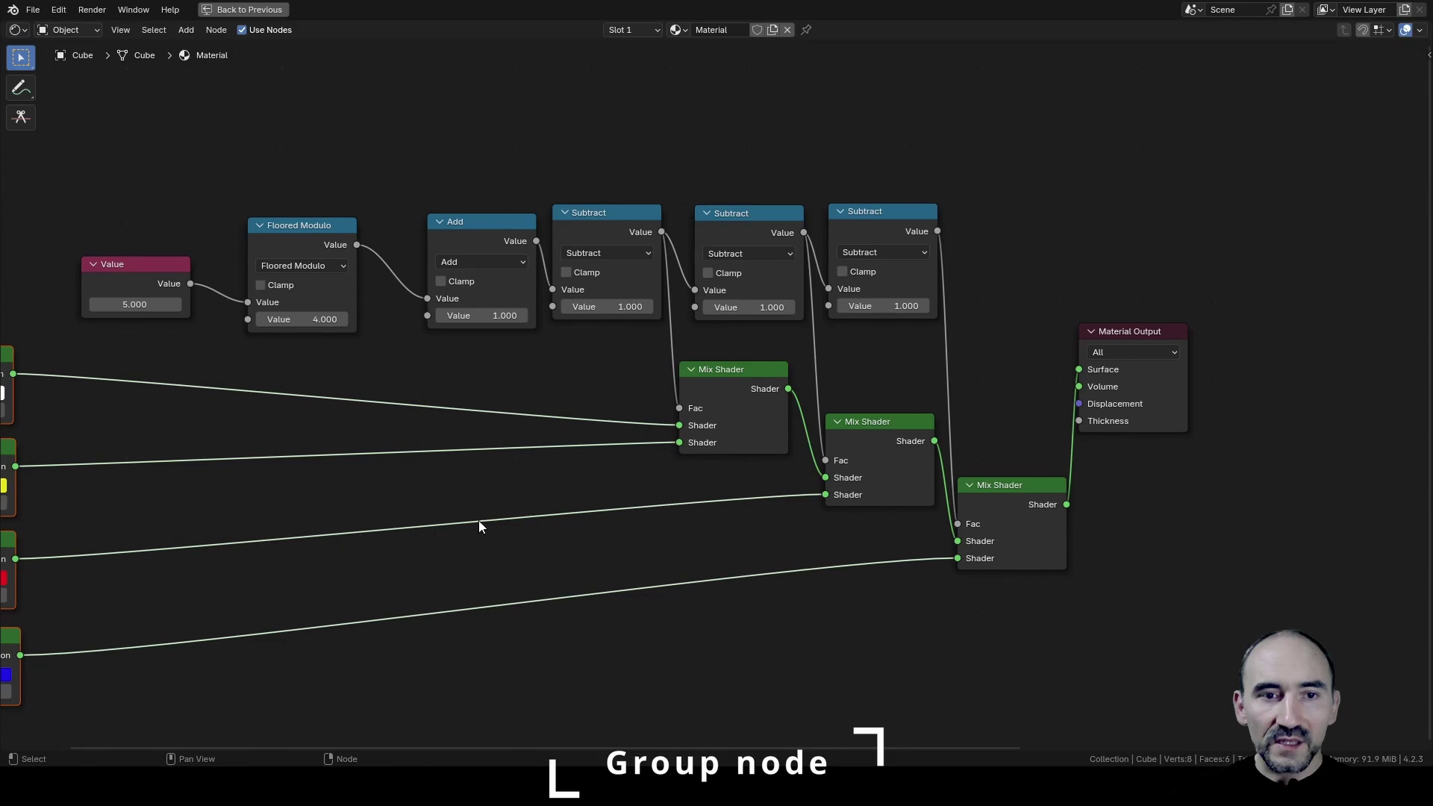
Step: Group the Floored Modulo, Add, three Subtract and three Mix Shader nodes into one node group
scroll(512, 519, down, 1)
middle_drag(513, 520, 464, 495)
drag(210, 156, 951, 569)
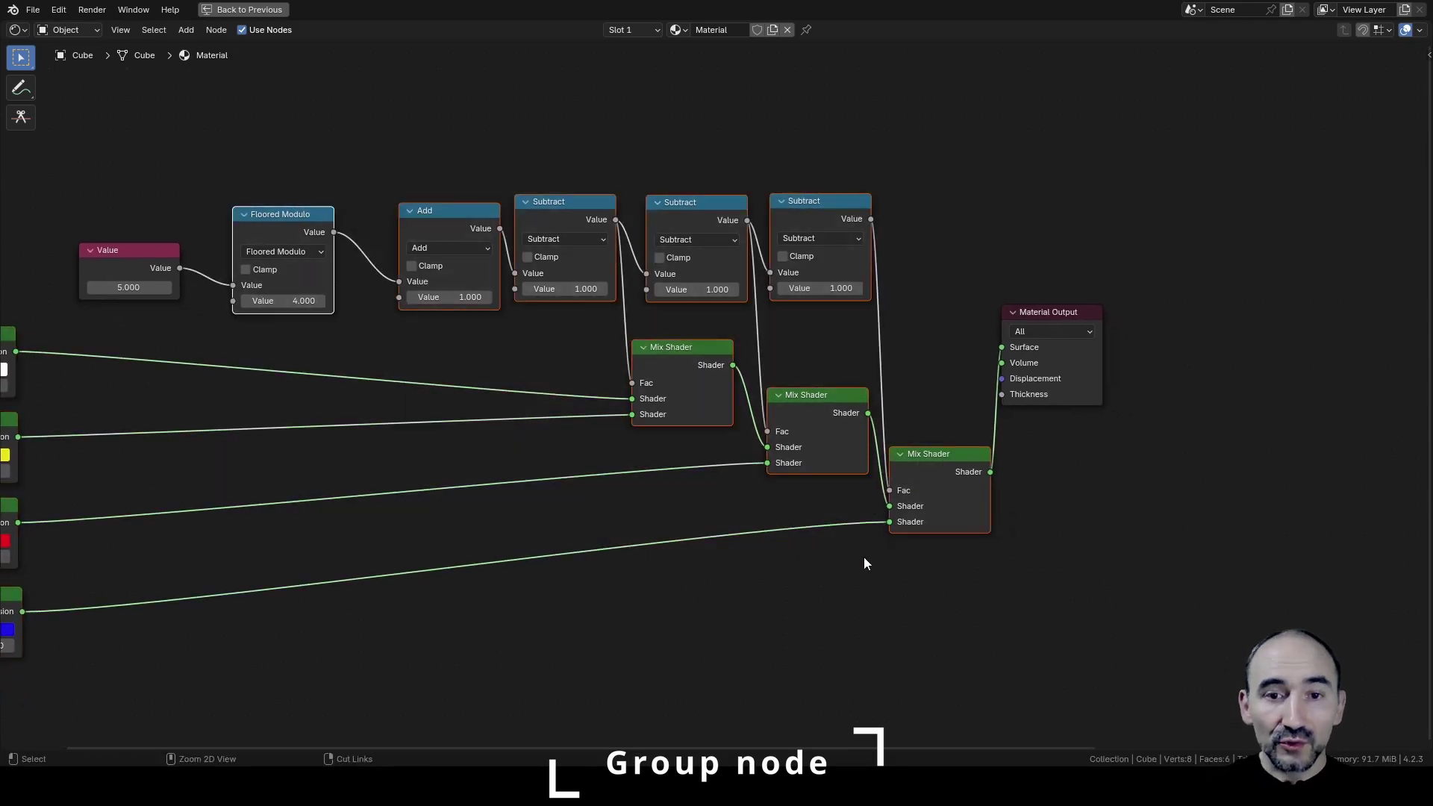
key(ctrl+g)
Step: Move the group's Value input above the four Shader inputs and rename it Index
key(n)
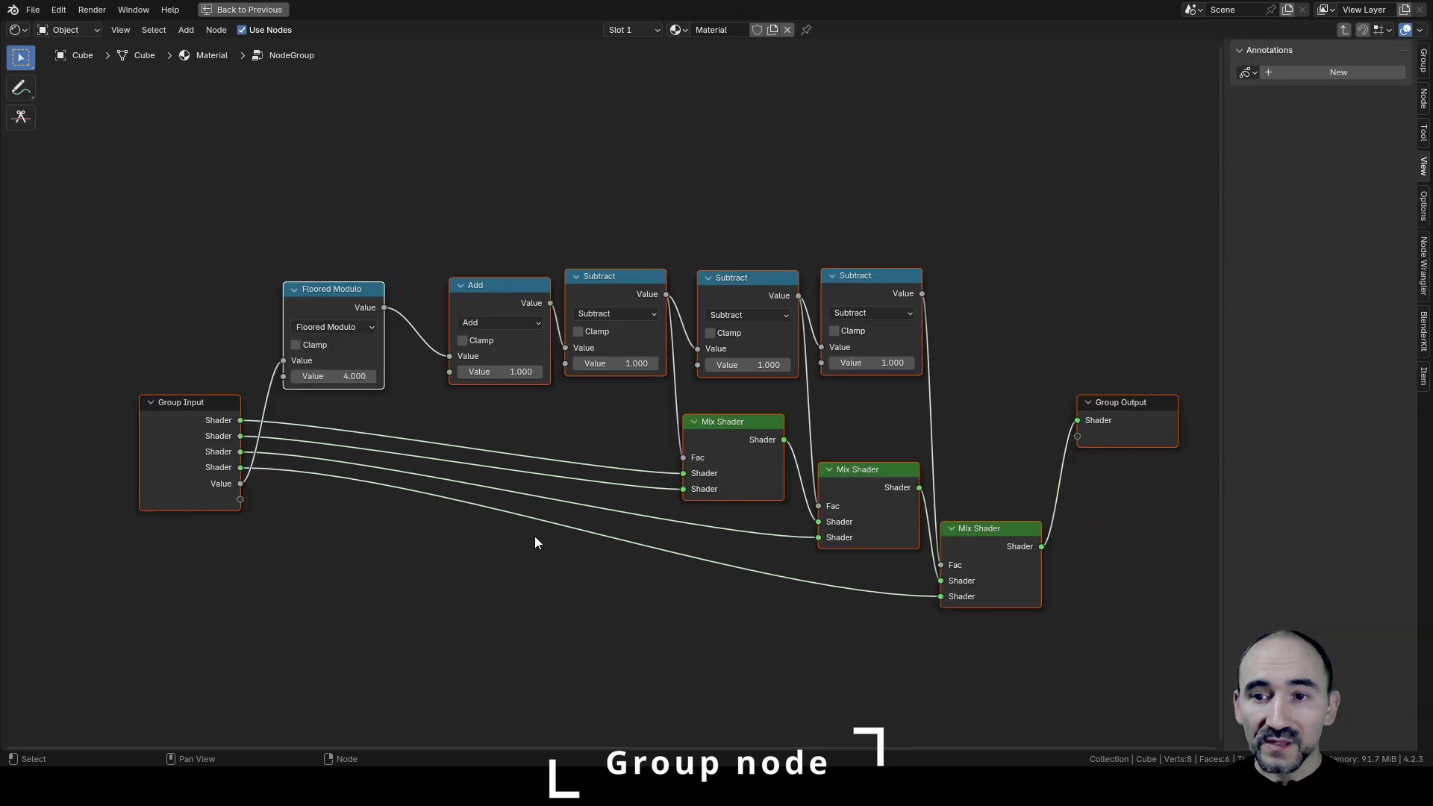
click(1423, 63)
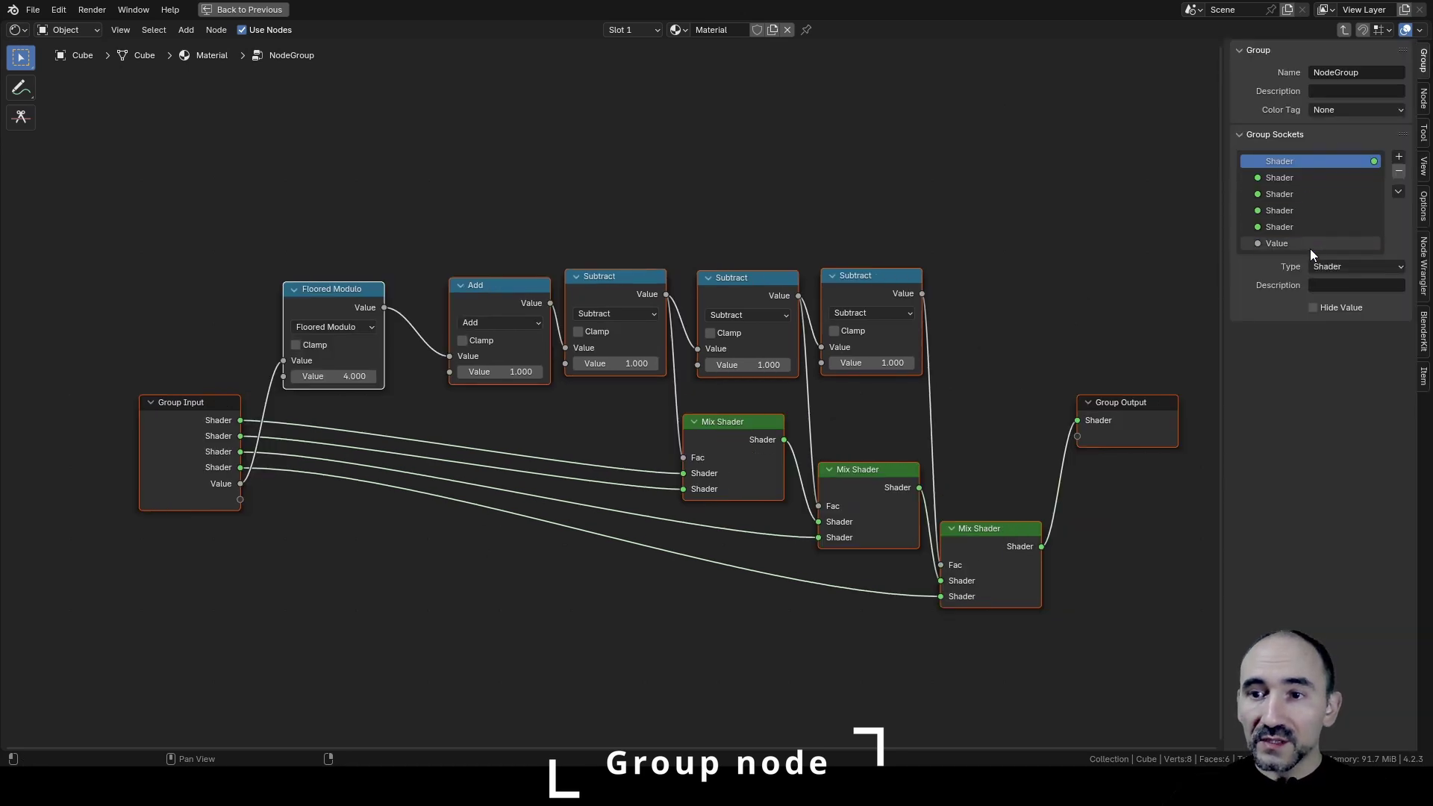
drag(1278, 243, 1277, 176)
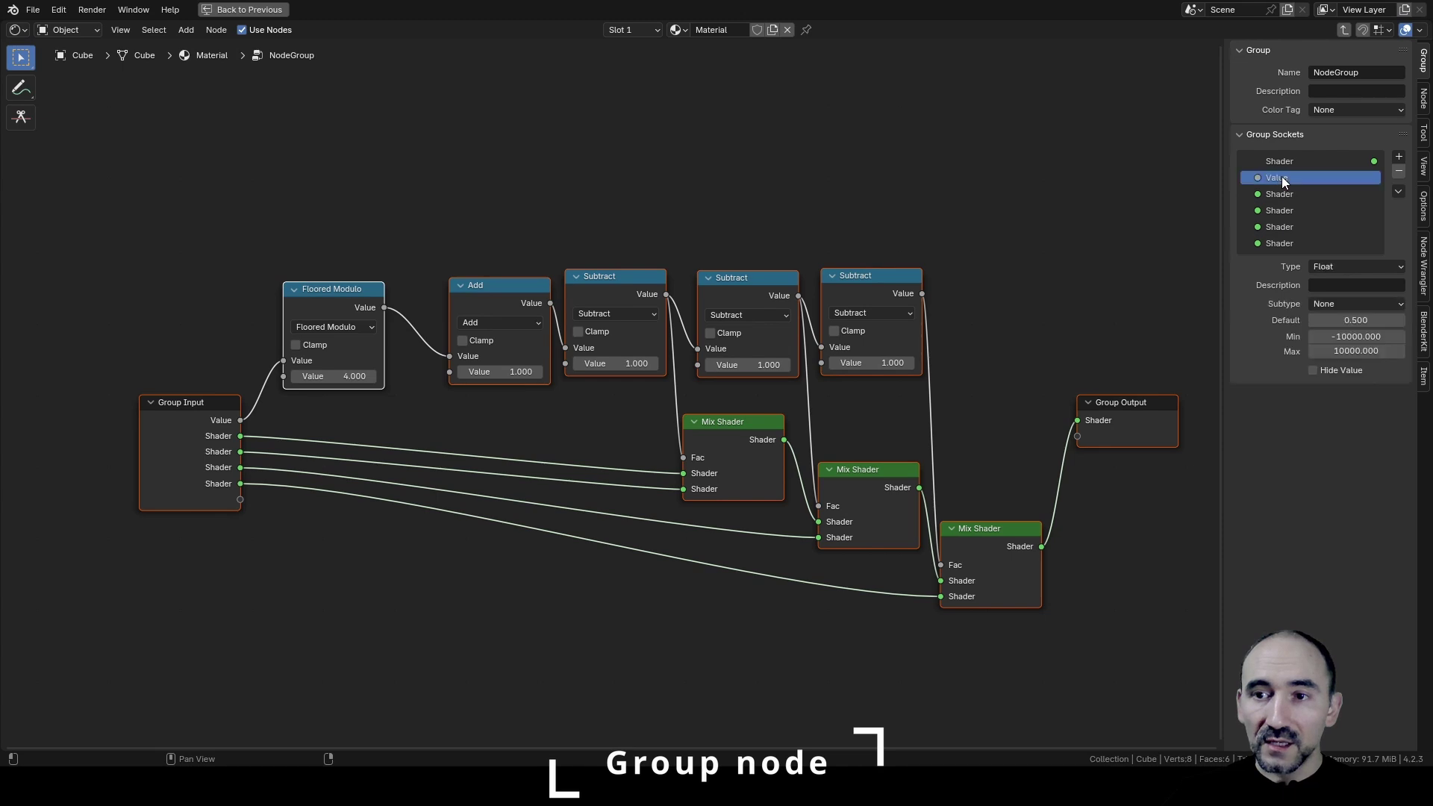
double_click(1281, 176)
text(Index)
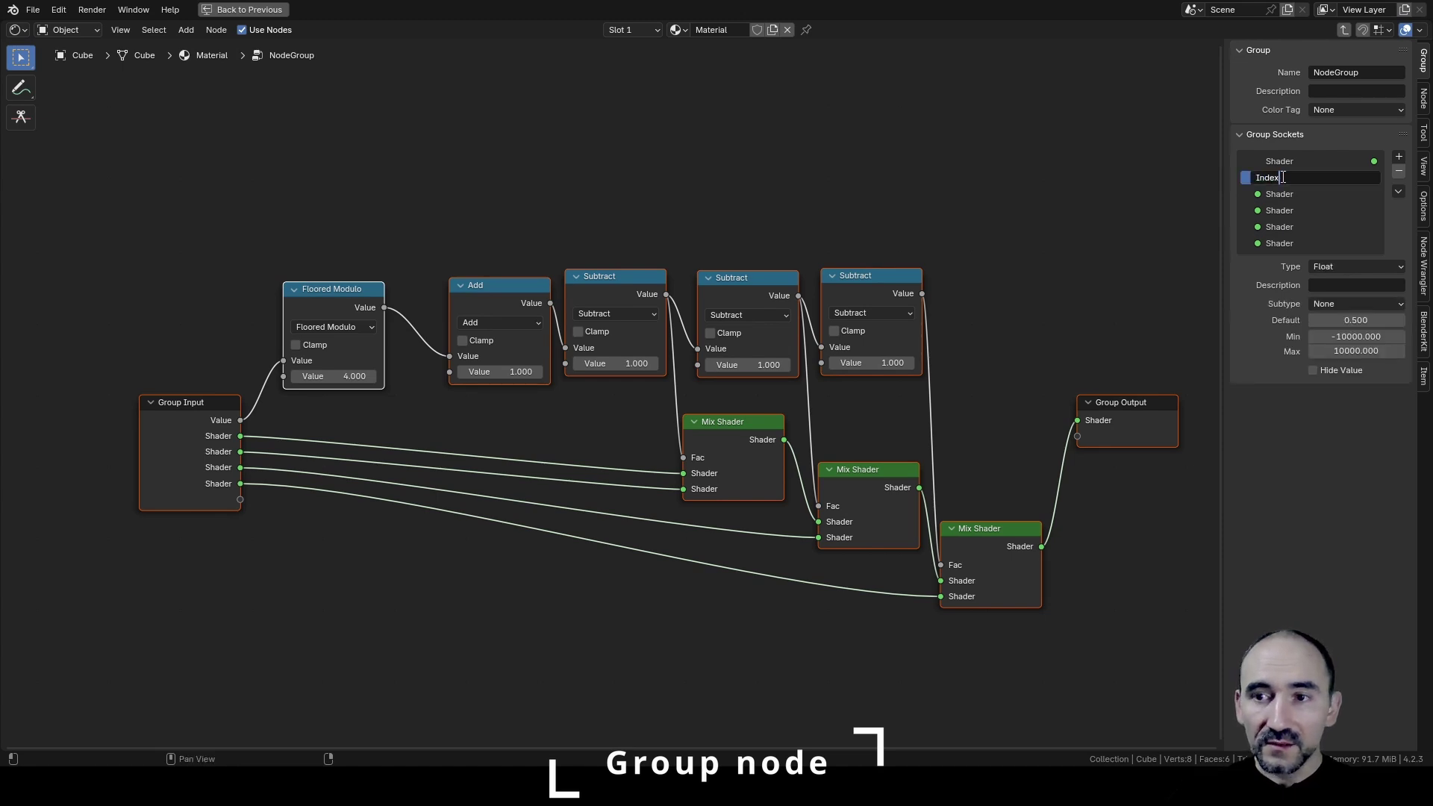
click(294, 280)
Step: Expose the Floored Modulo's second value as a group input named Loop every and place it directly below Index
drag(283, 376, 240, 499)
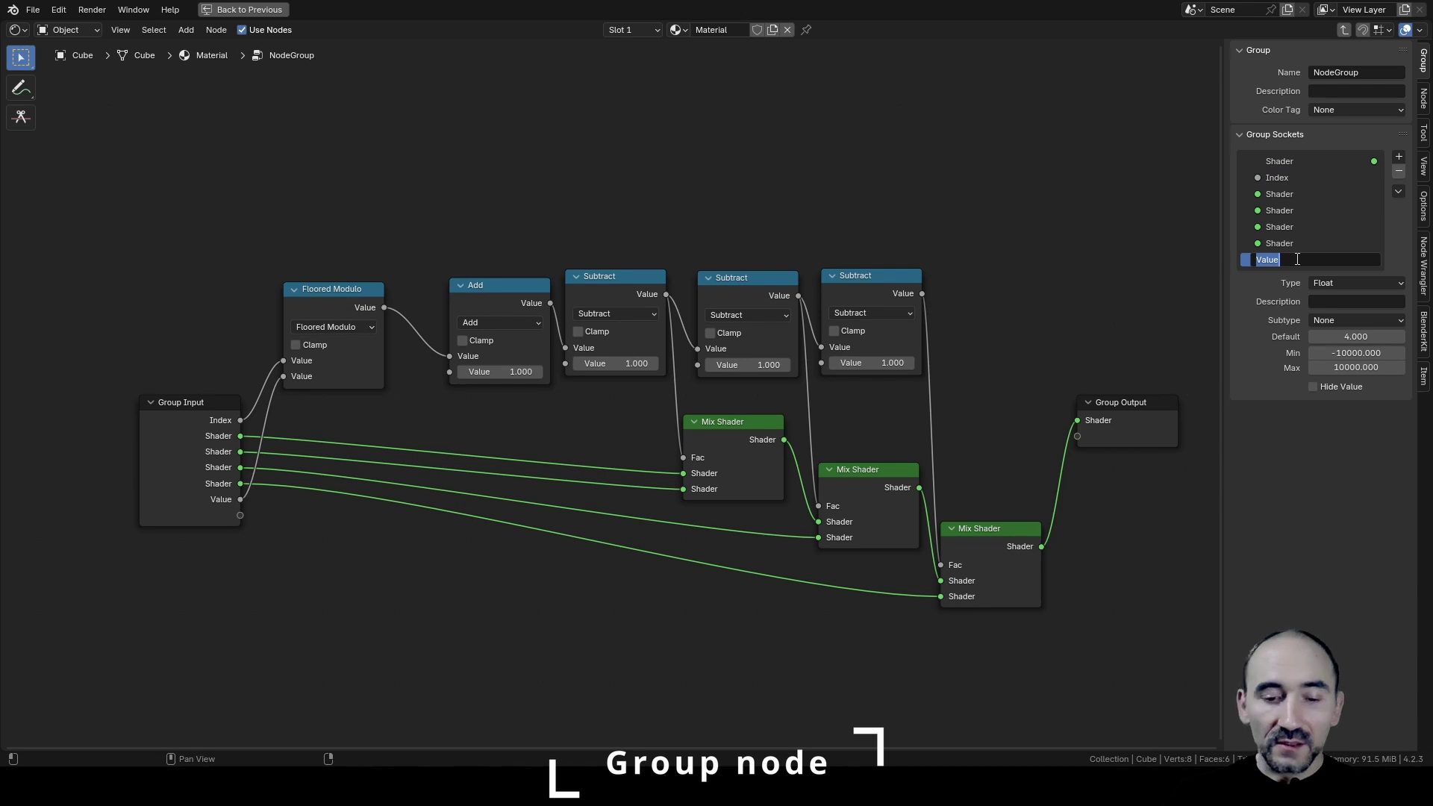
text(Loop eve)
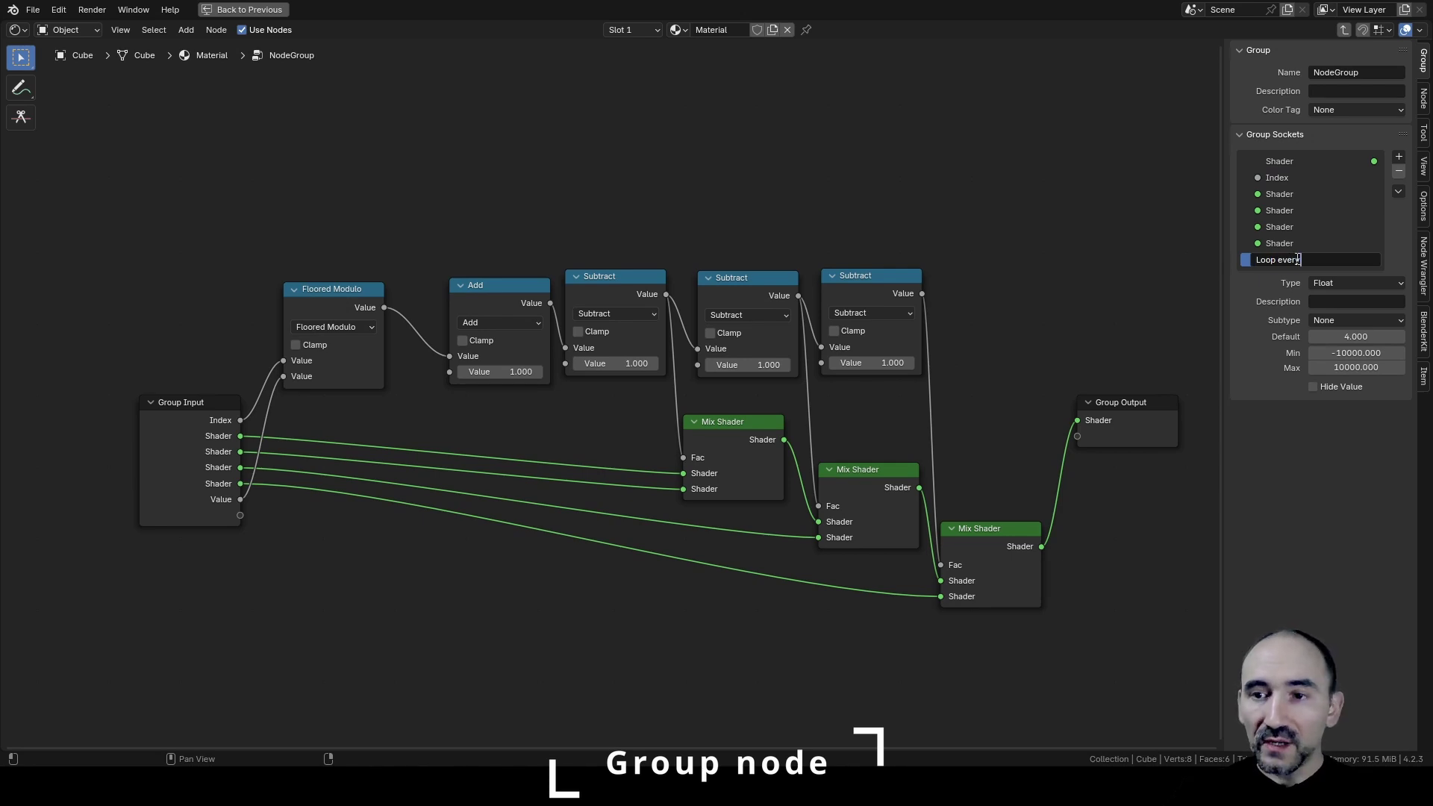
text(ry)
key(Return)
drag(1298, 259, 1283, 188)
Step: Change the Index input's type to Integer
click(1283, 178)
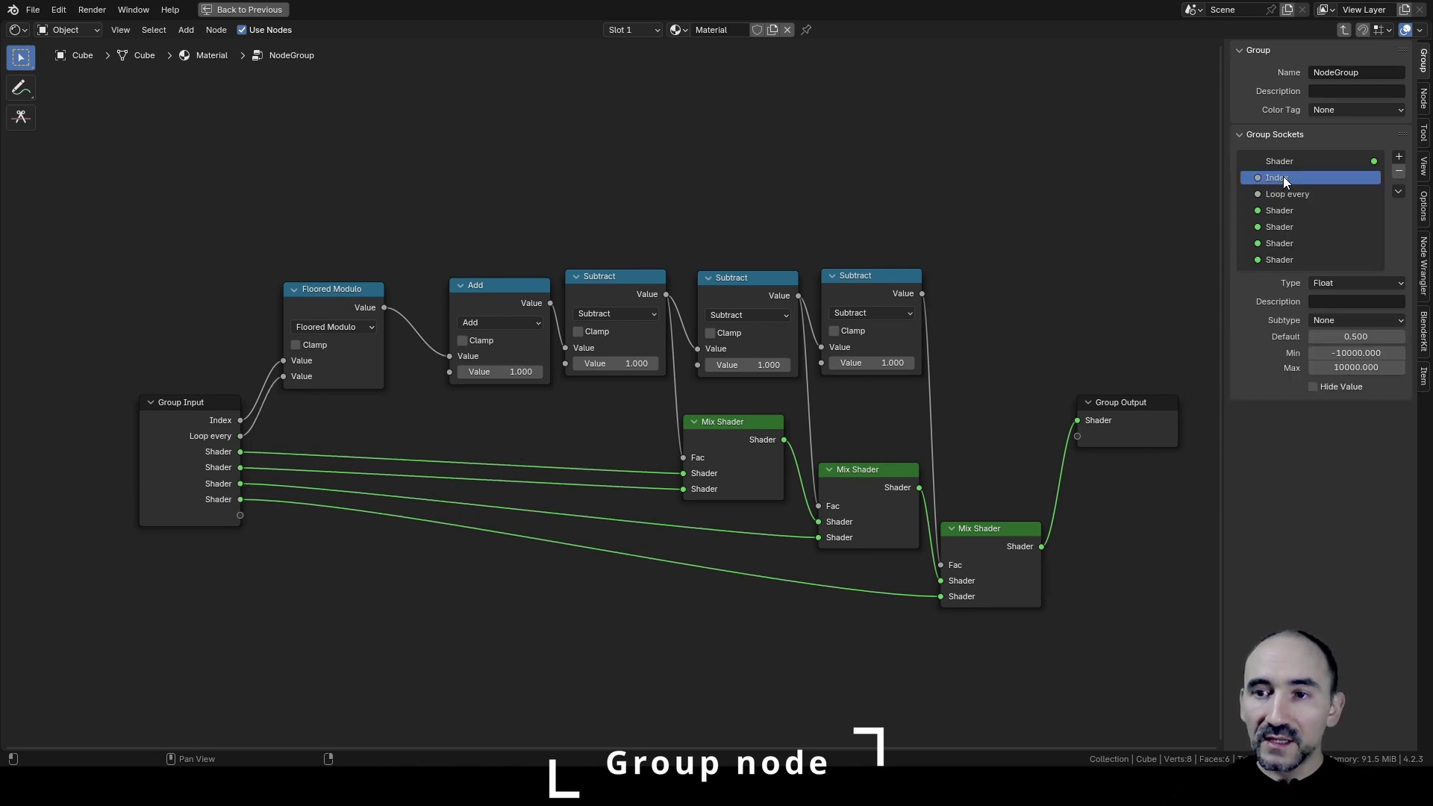
click(1336, 286)
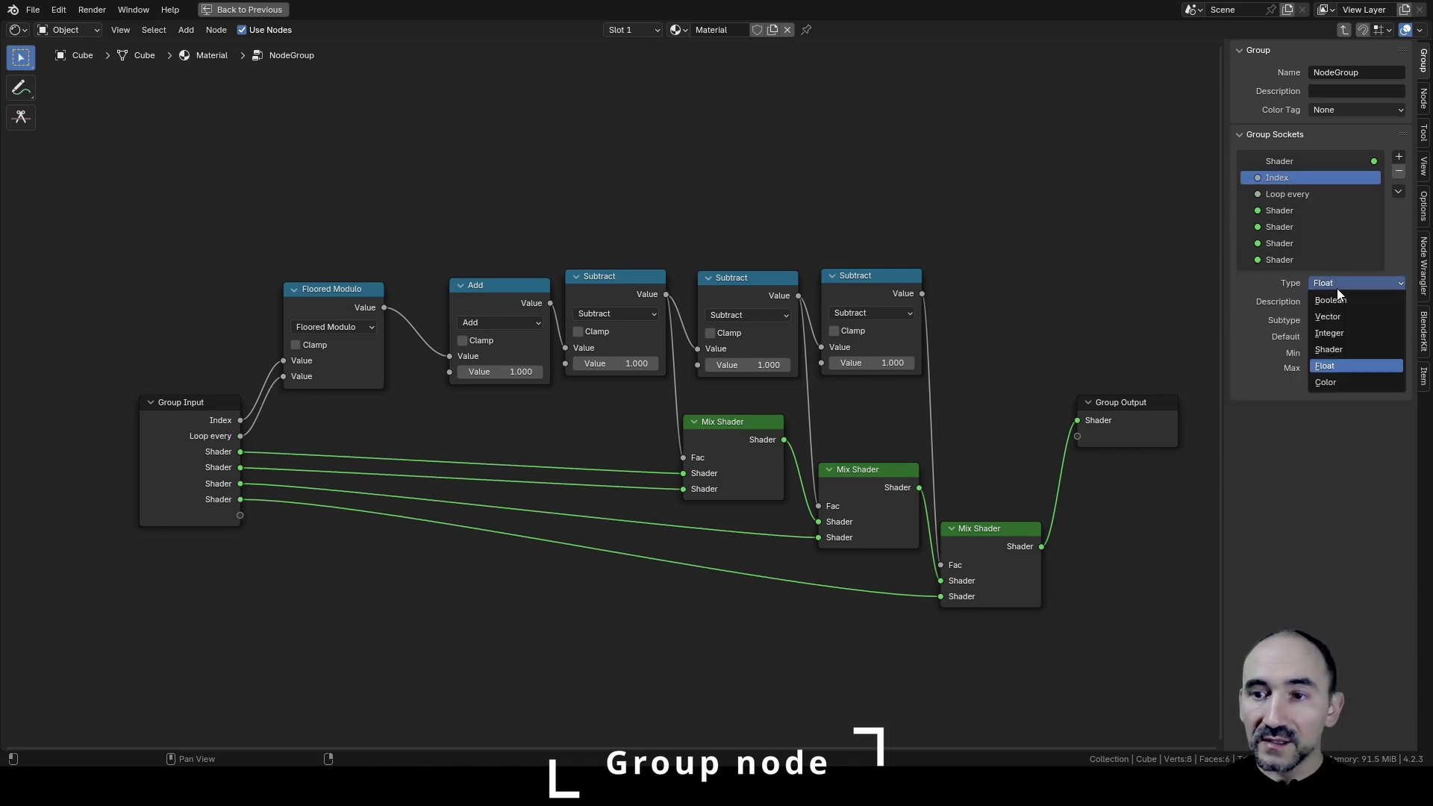
click(1359, 334)
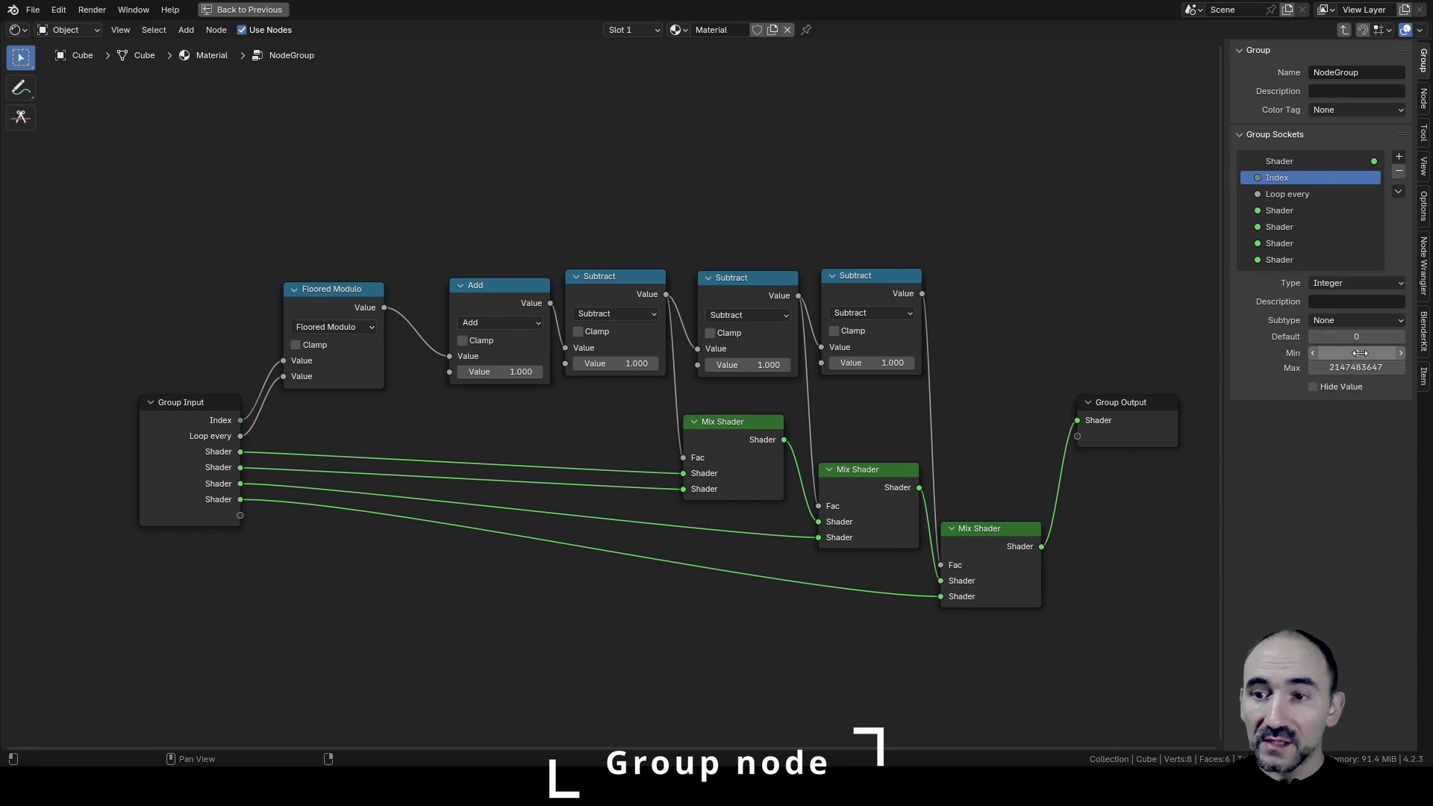
Step: Make the Loop every input an Integer with a minimum of 1
click(1298, 194)
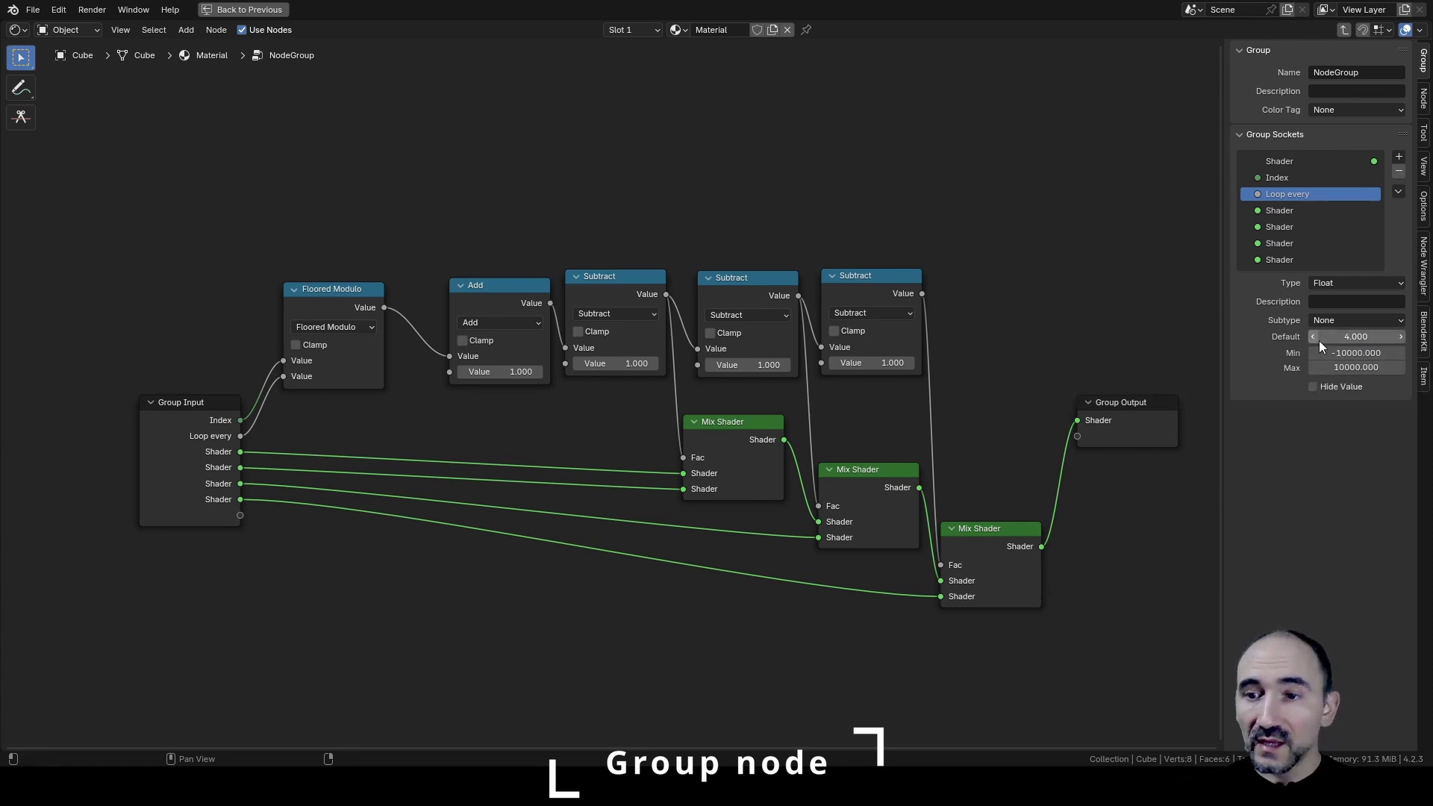
click(1356, 353)
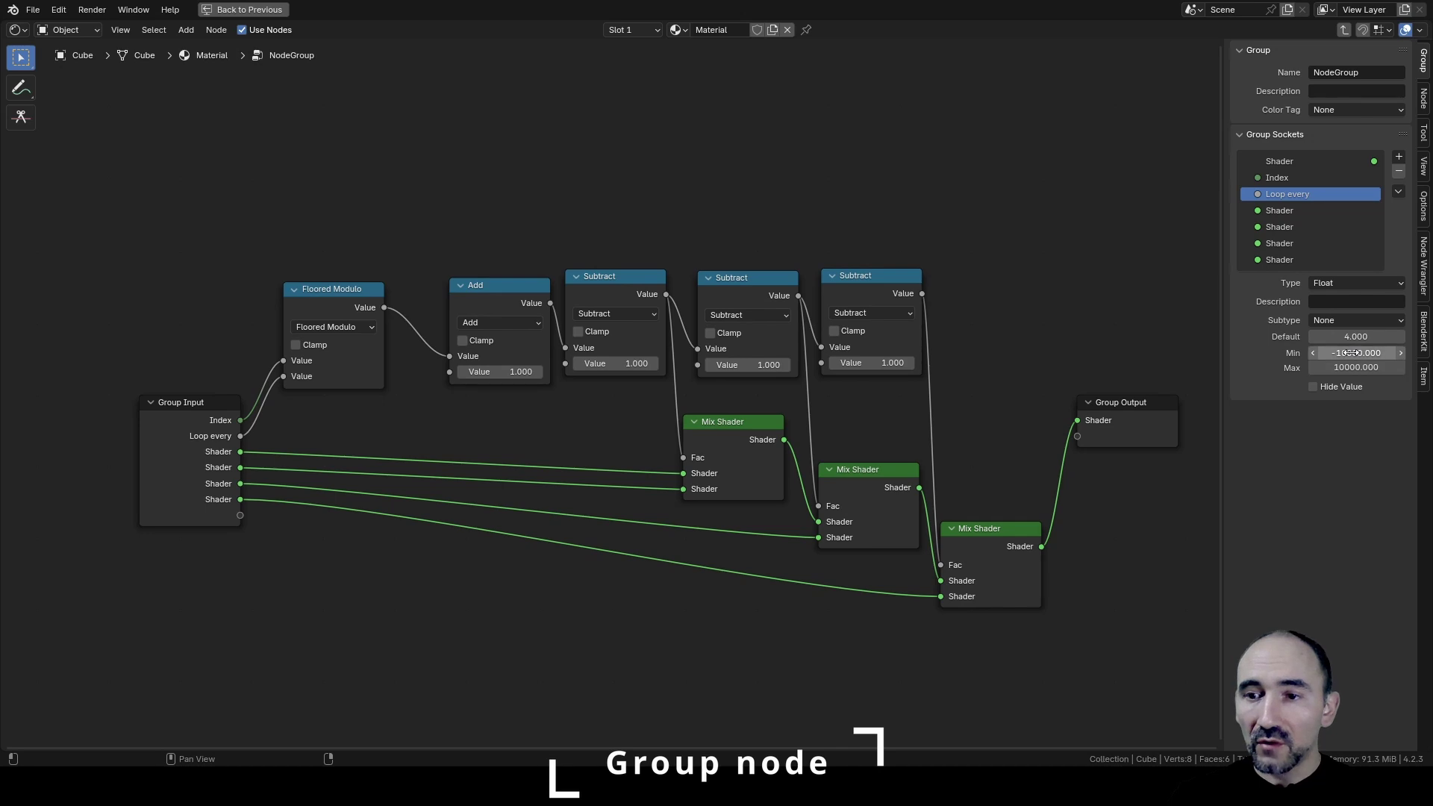
text(0)
key(Return)
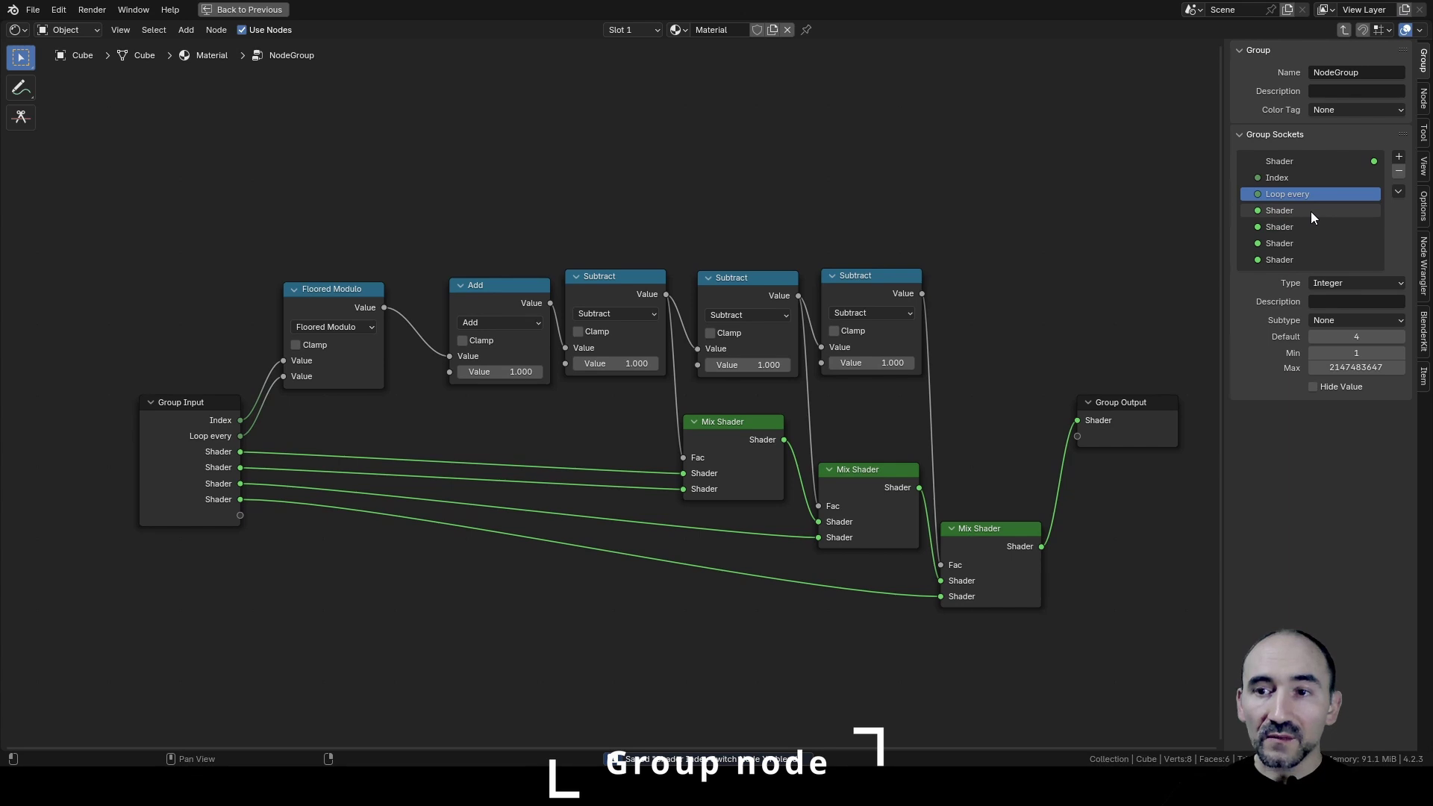
Step: Rename the group's four Shader inputs Input 0, Input 1, Input 2 and Input 3
double_click(1312, 212)
text(Input)
key(Return)
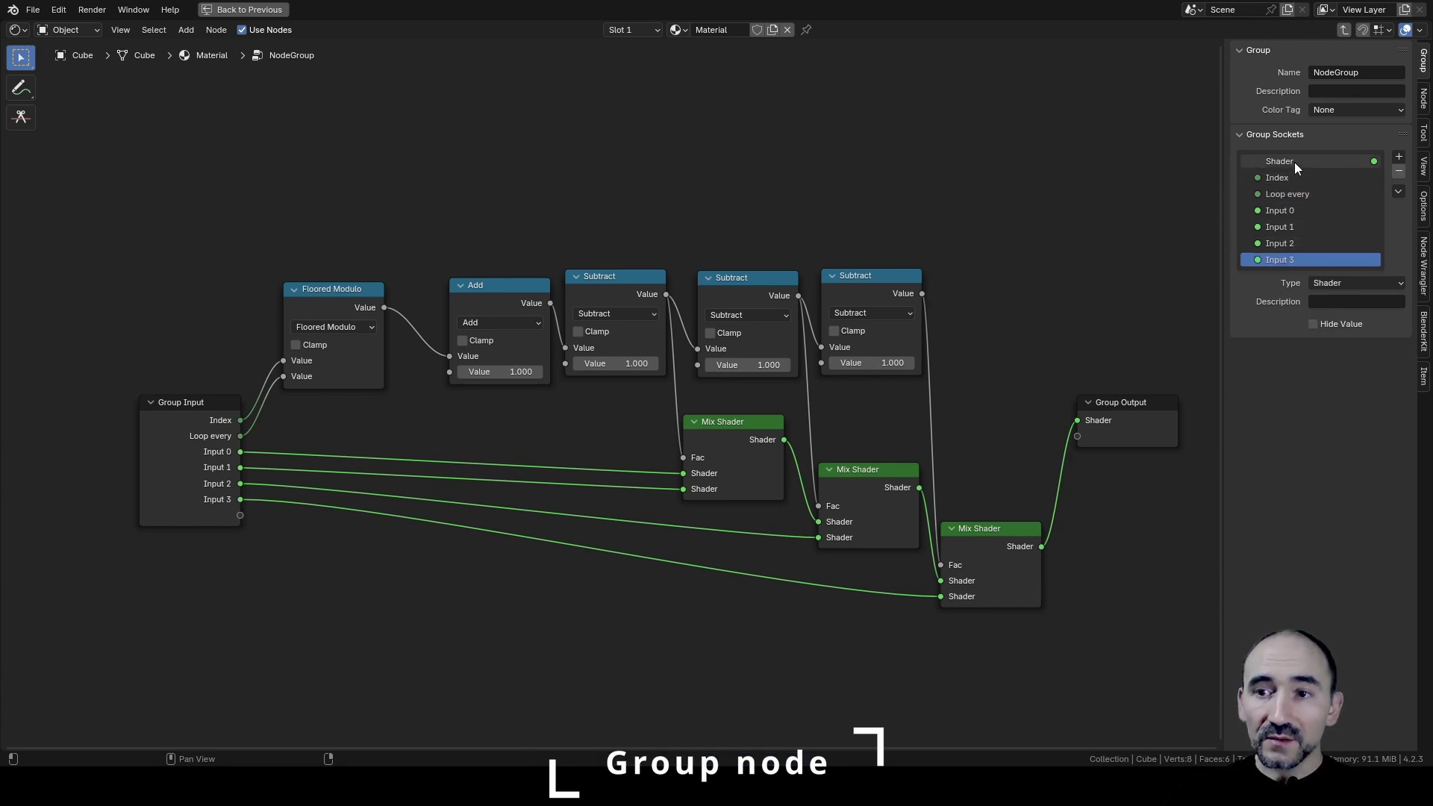
Step: Rename the group's Shader output socket to Output
double_click(1295, 162)
text(Ou)
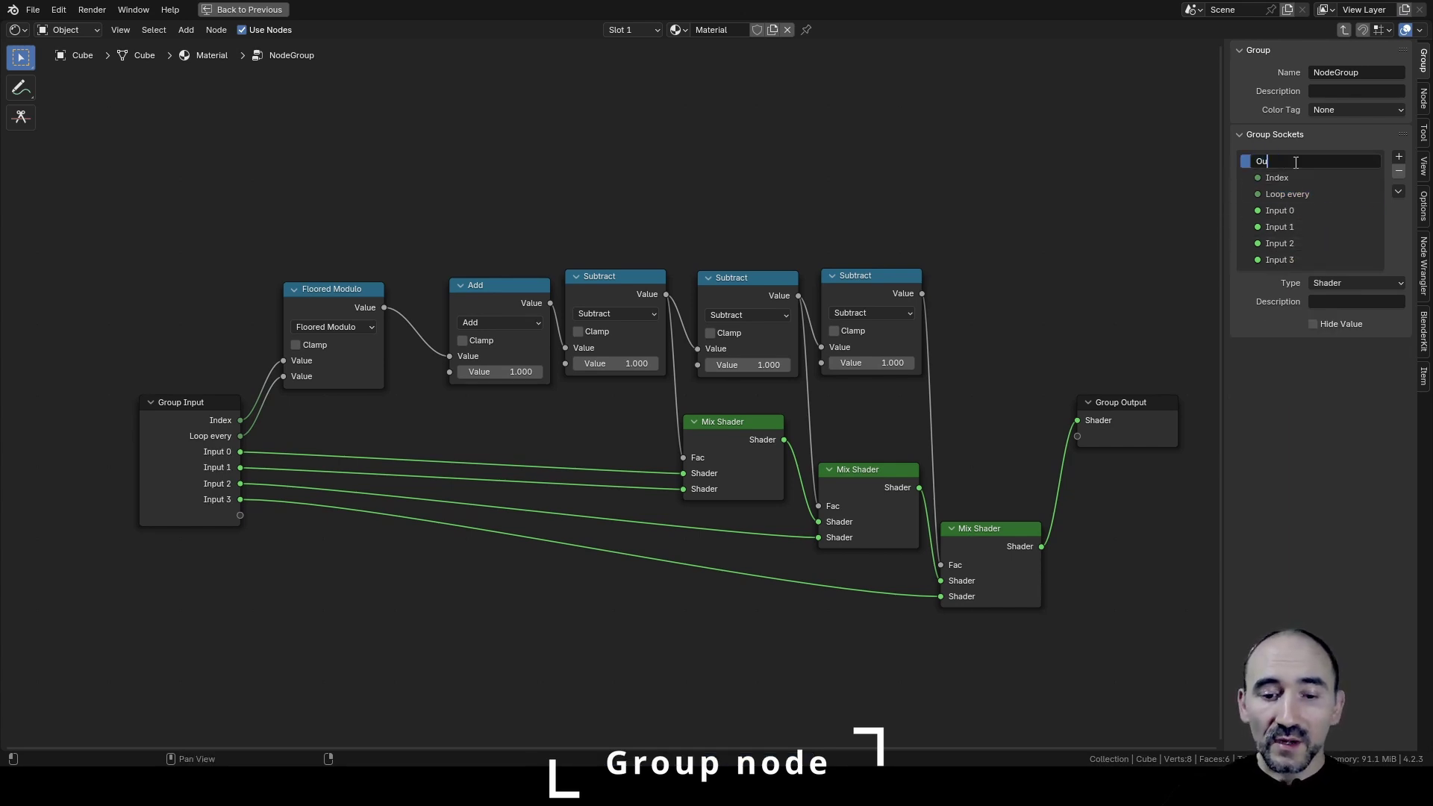
text(tput)
key(Return)
Step: Collapse the three Mix Shader nodes and the Floored Modulo node inside the group
click(732, 439)
key(h)
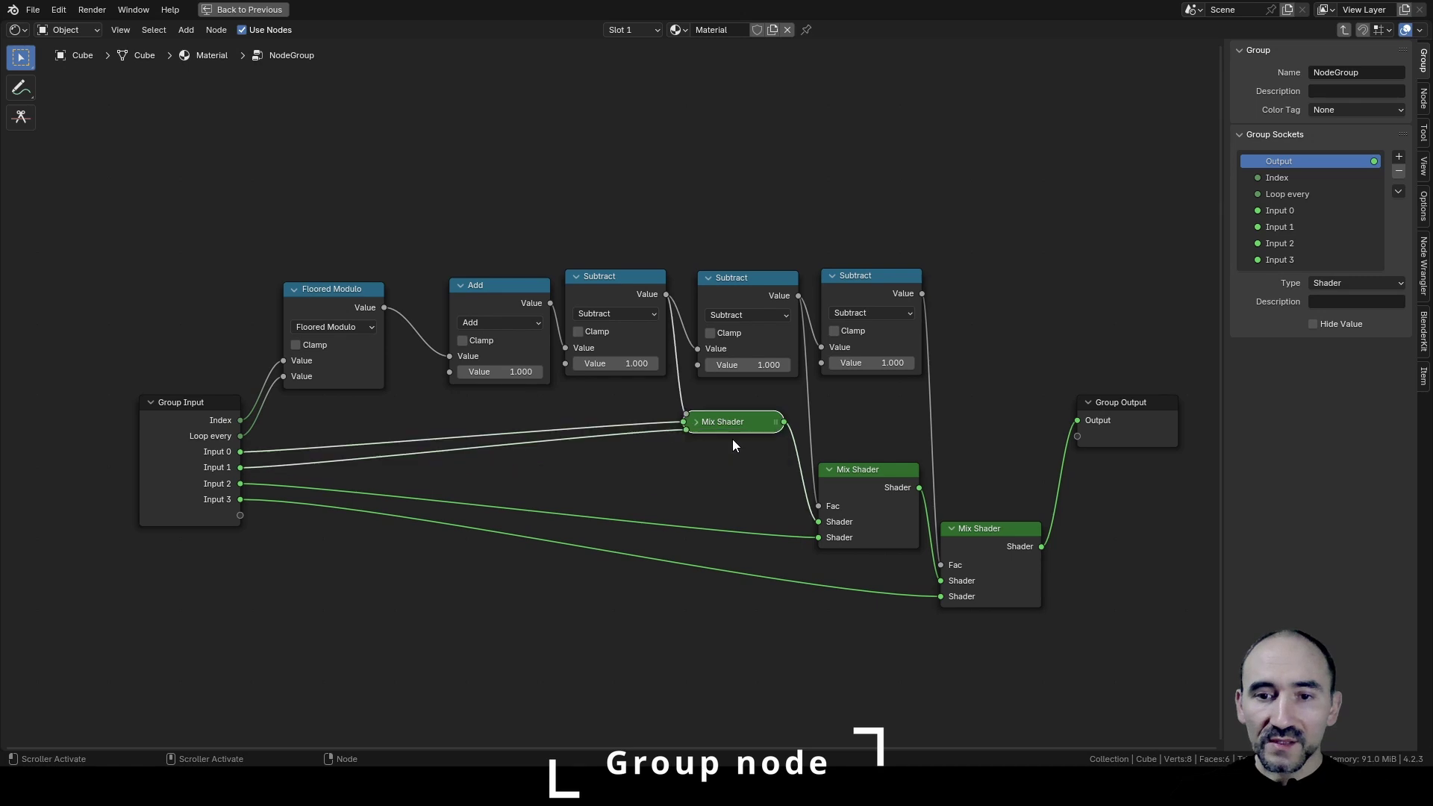
click(866, 473)
key(h)
click(989, 526)
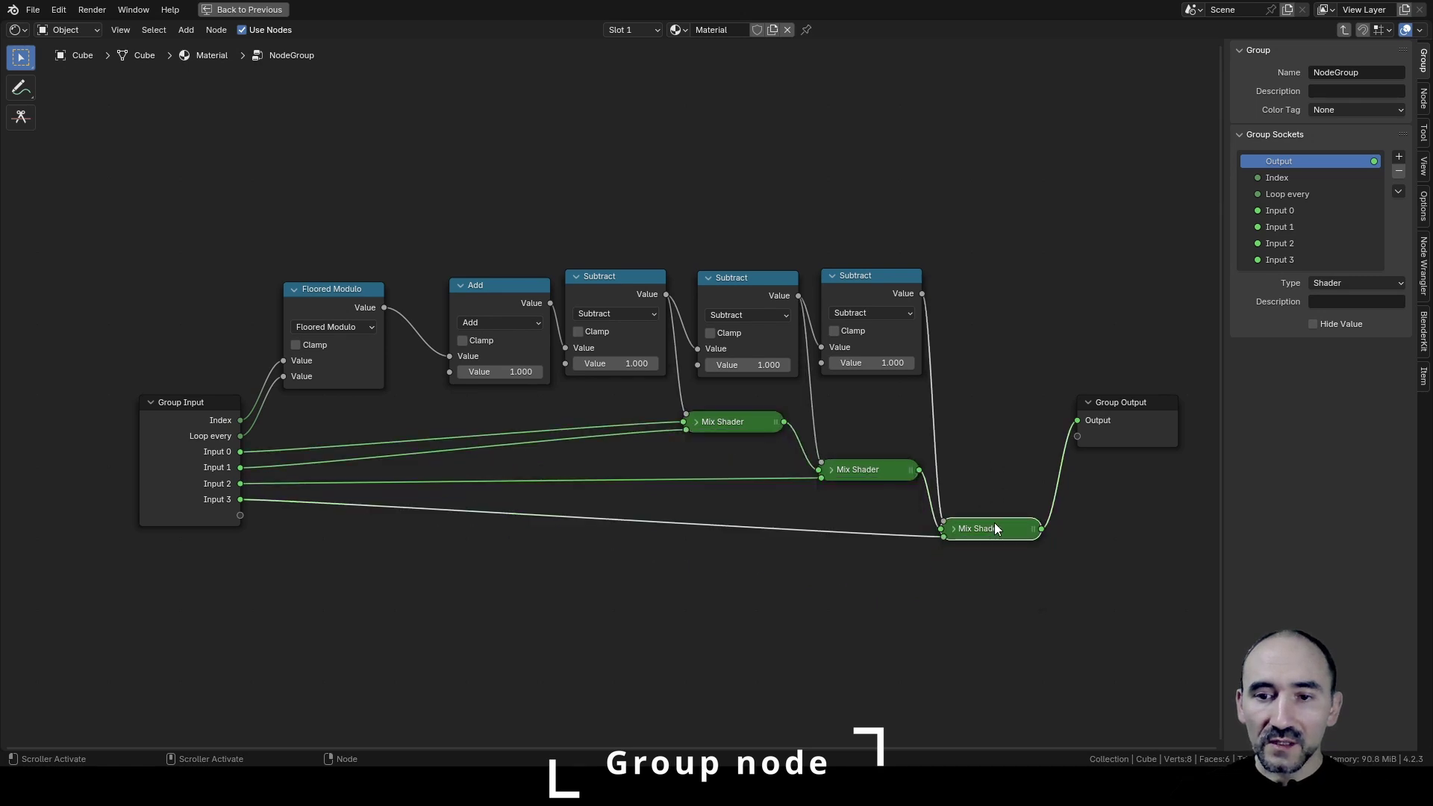
key(h)
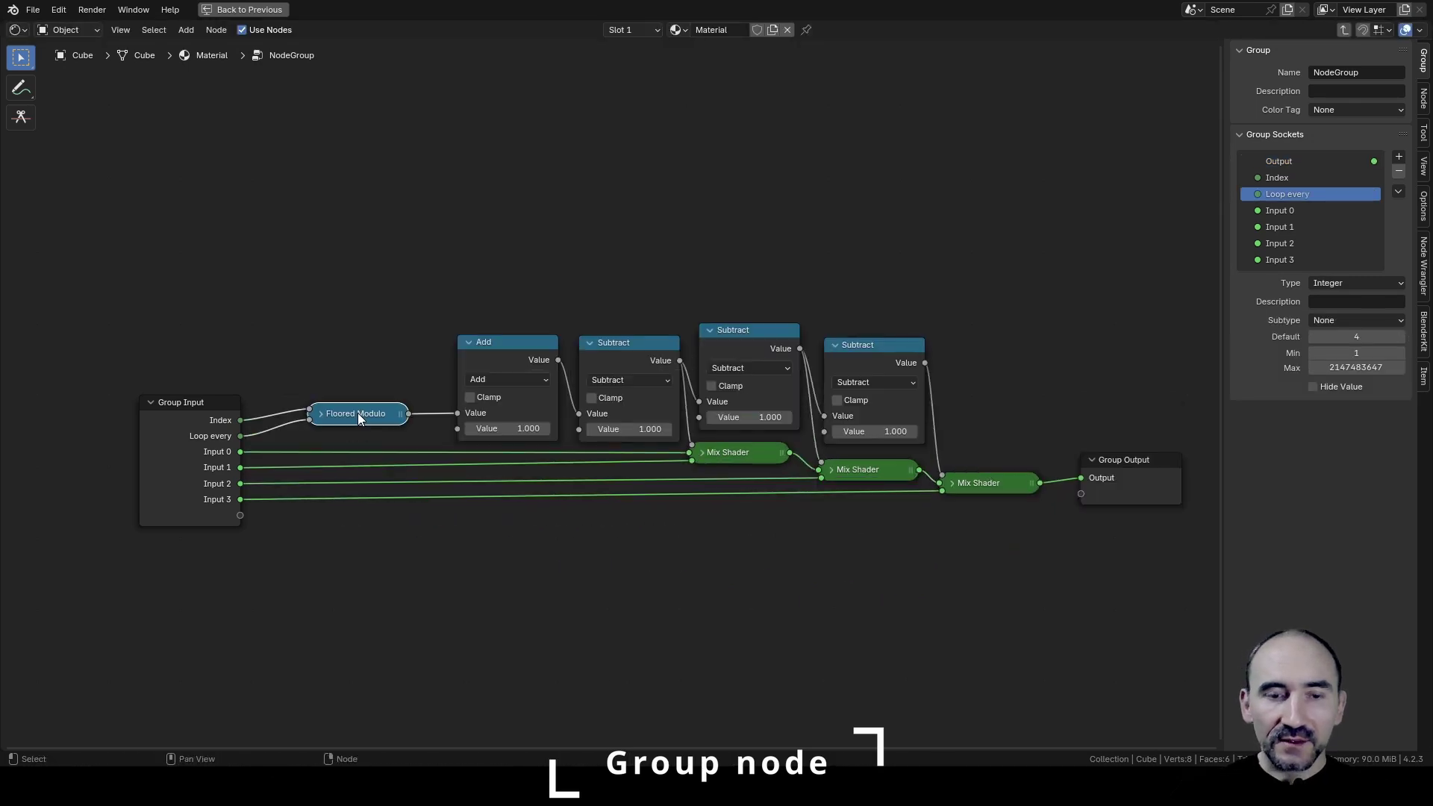
Step: Label the frame around the Floored Modulo node Loop effect
key(F2)
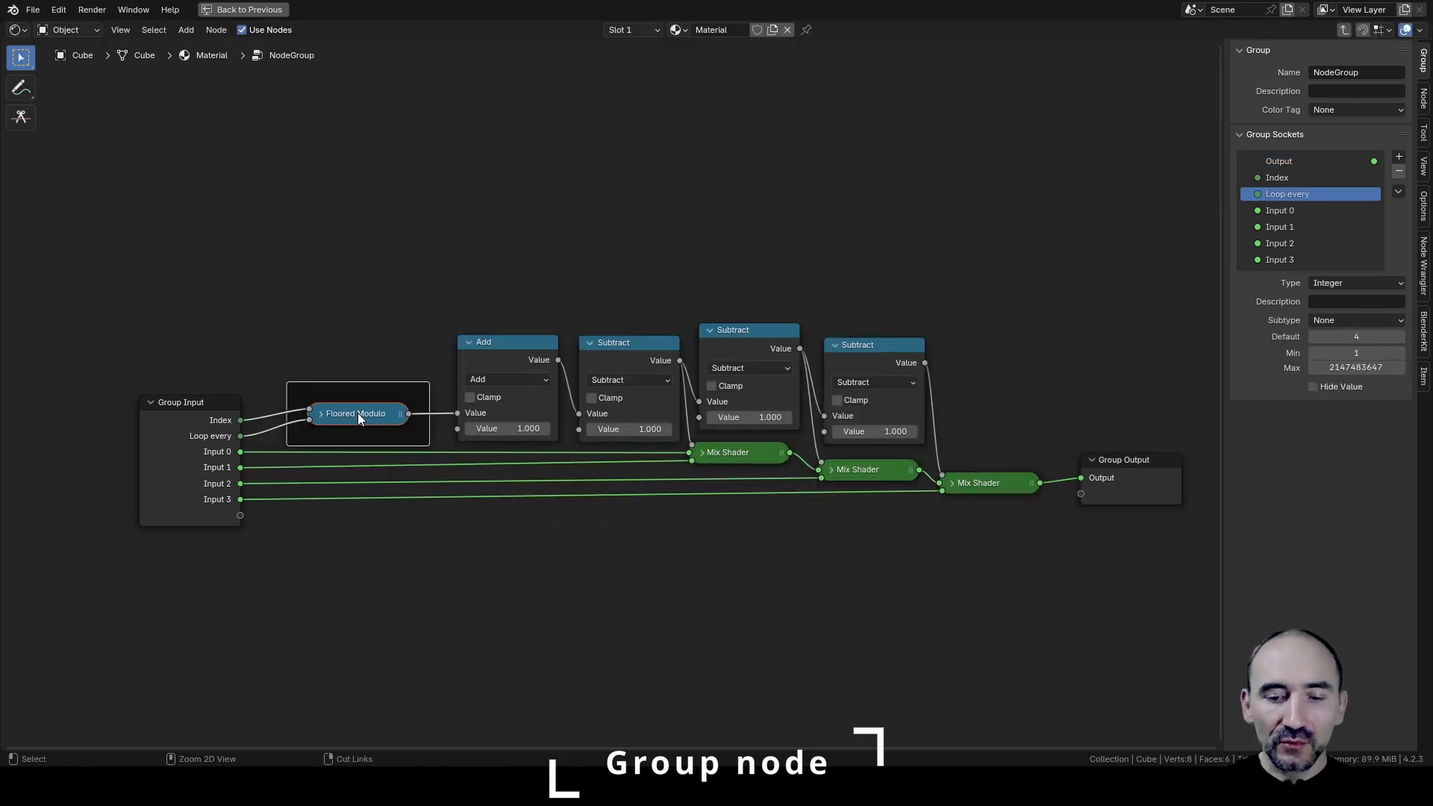
text(Loop ef)
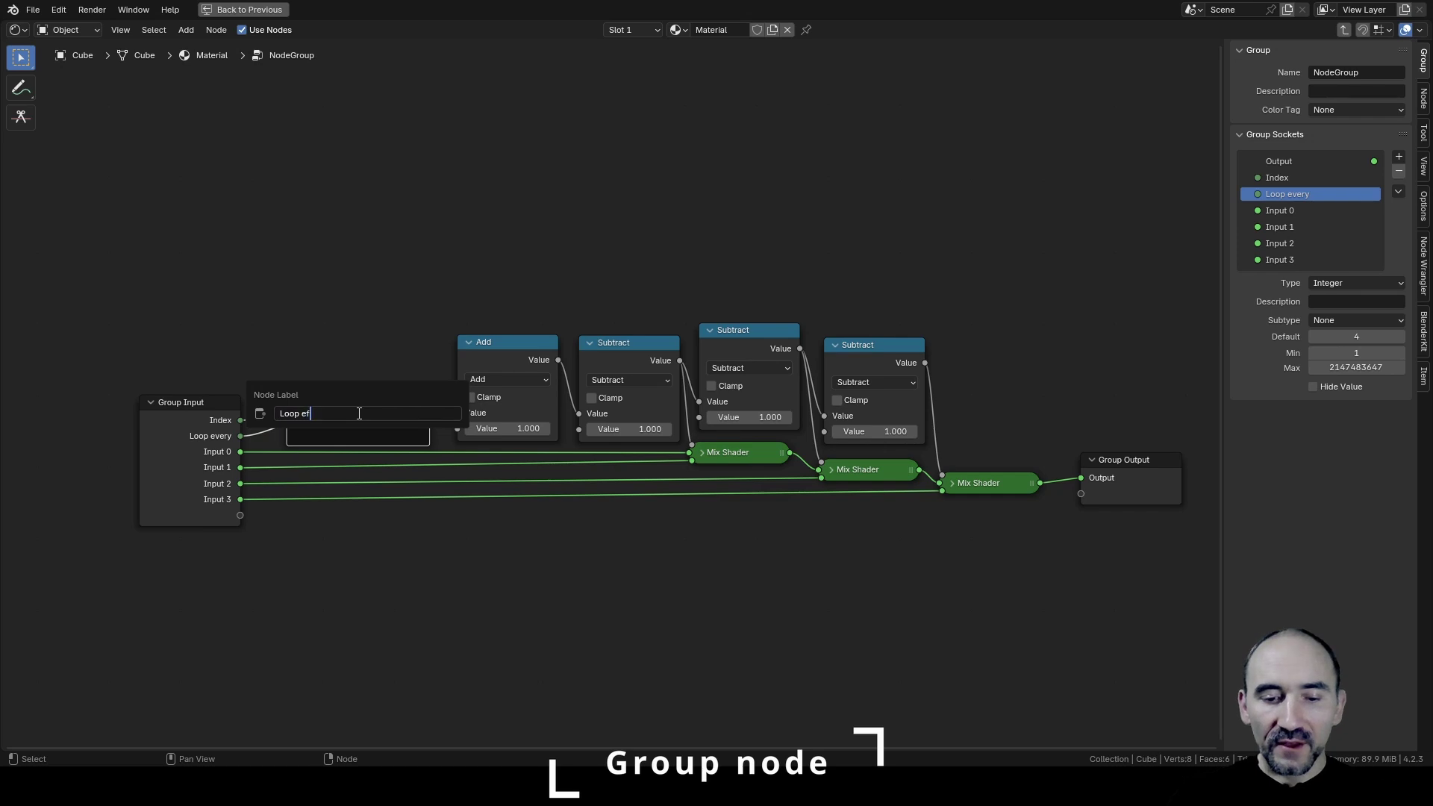
text(fect)
key(Return)
Step: Put the Add node in its own frame and label the frame Prepare sequence
click(488, 355)
key(ctrl+j)
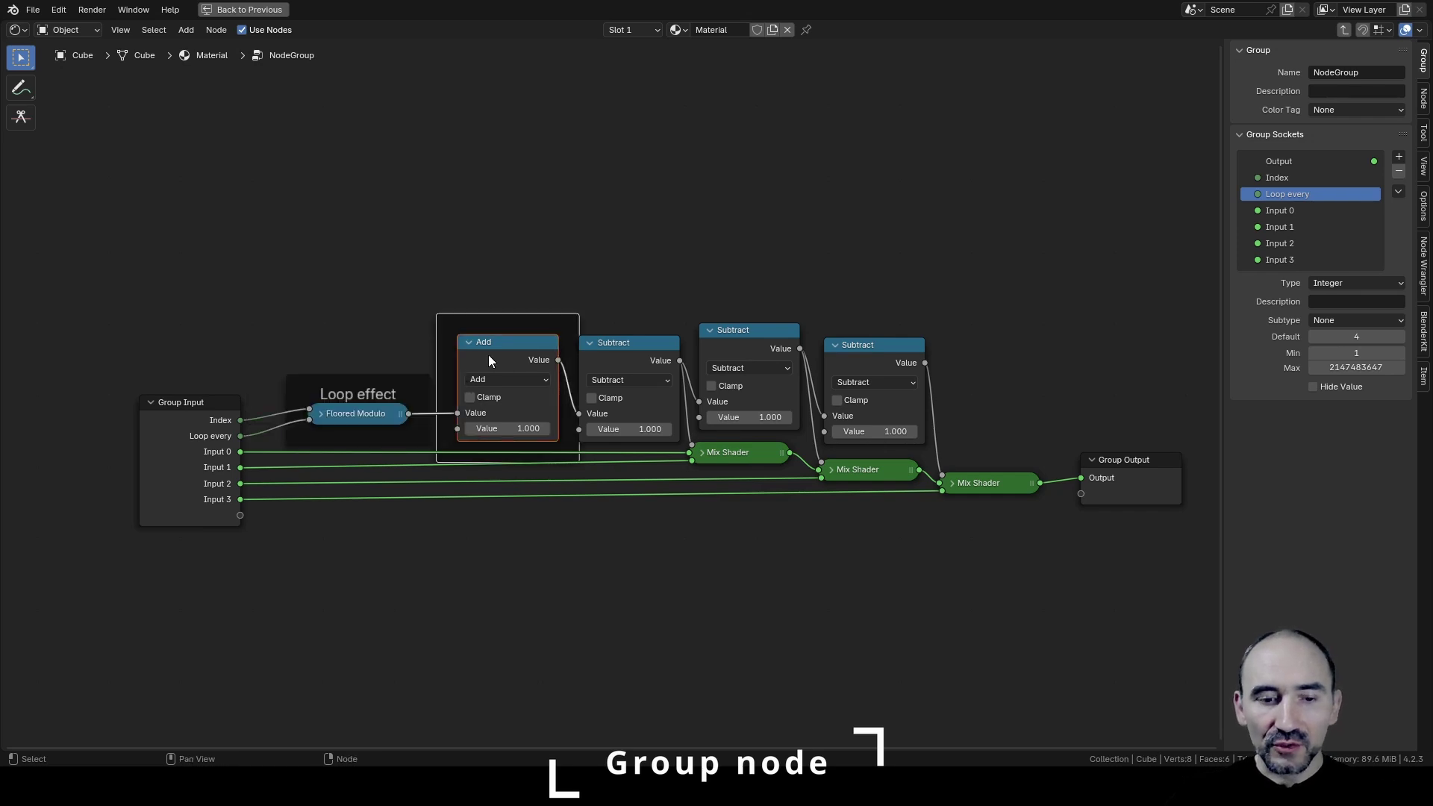
key(F2)
text(Prepare se)
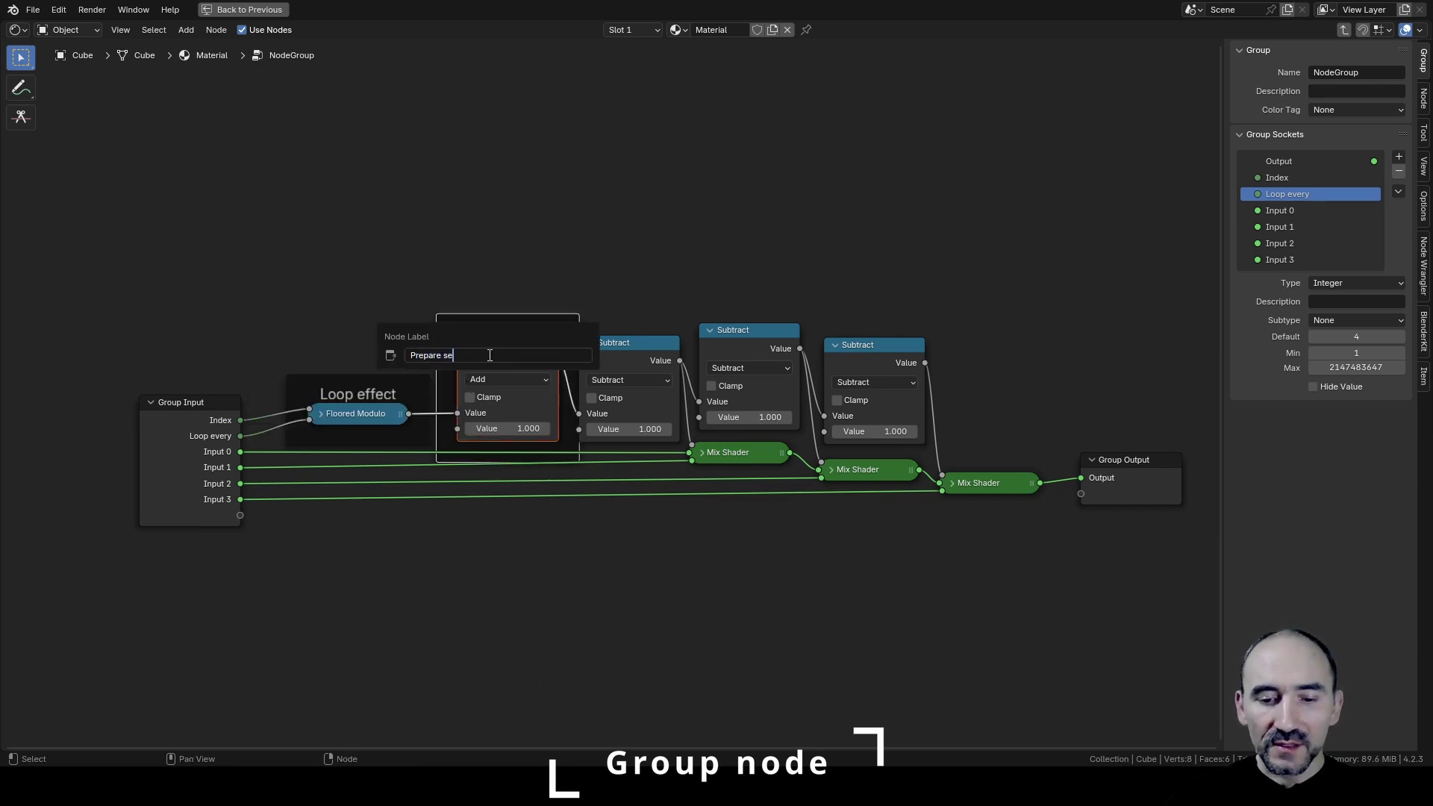
text(quence)
key(Return)
Step: Name the node group Index Switch Shader and return to the parent material tree
click(1324, 72)
text(Index Switch Shader)
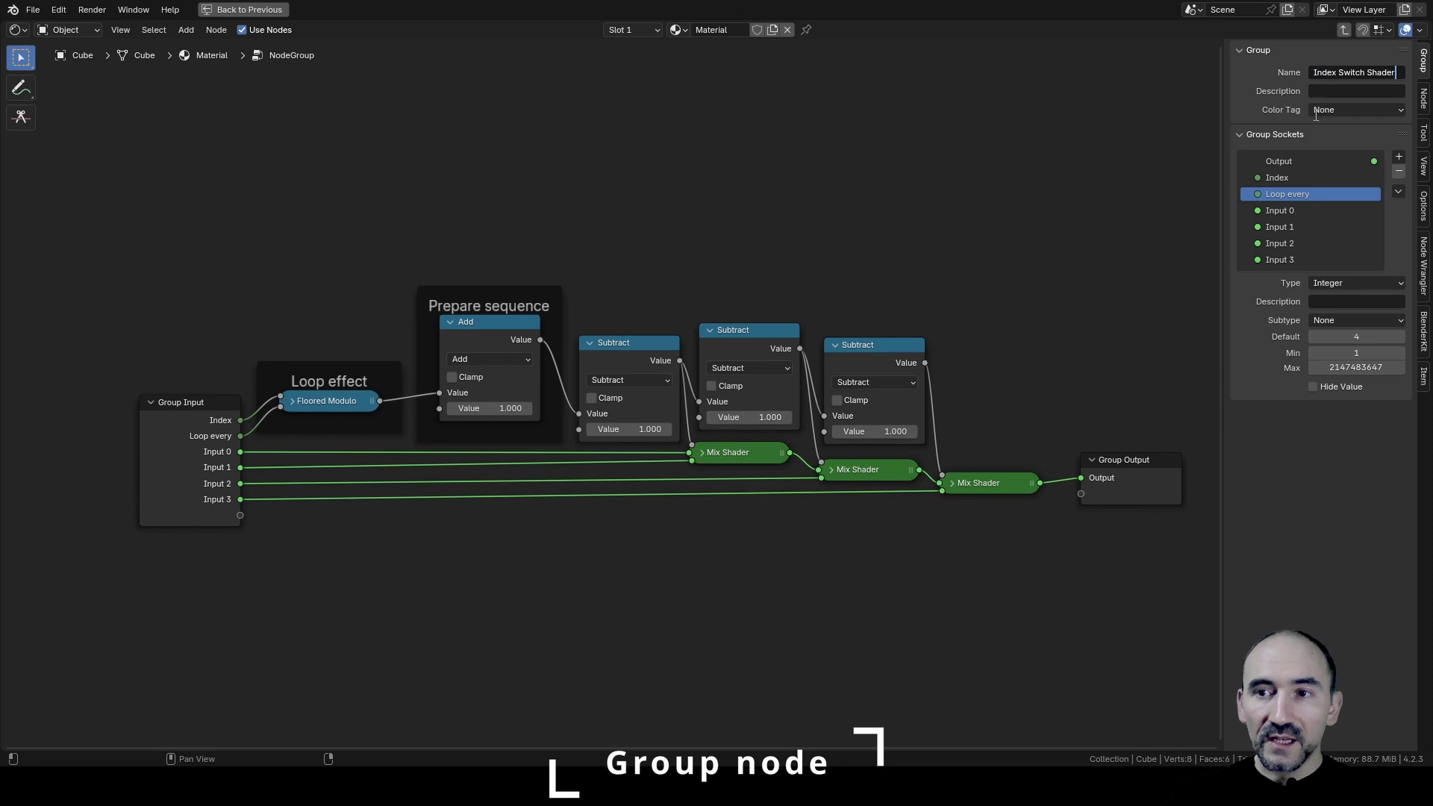
key(Return)
key(Tab)
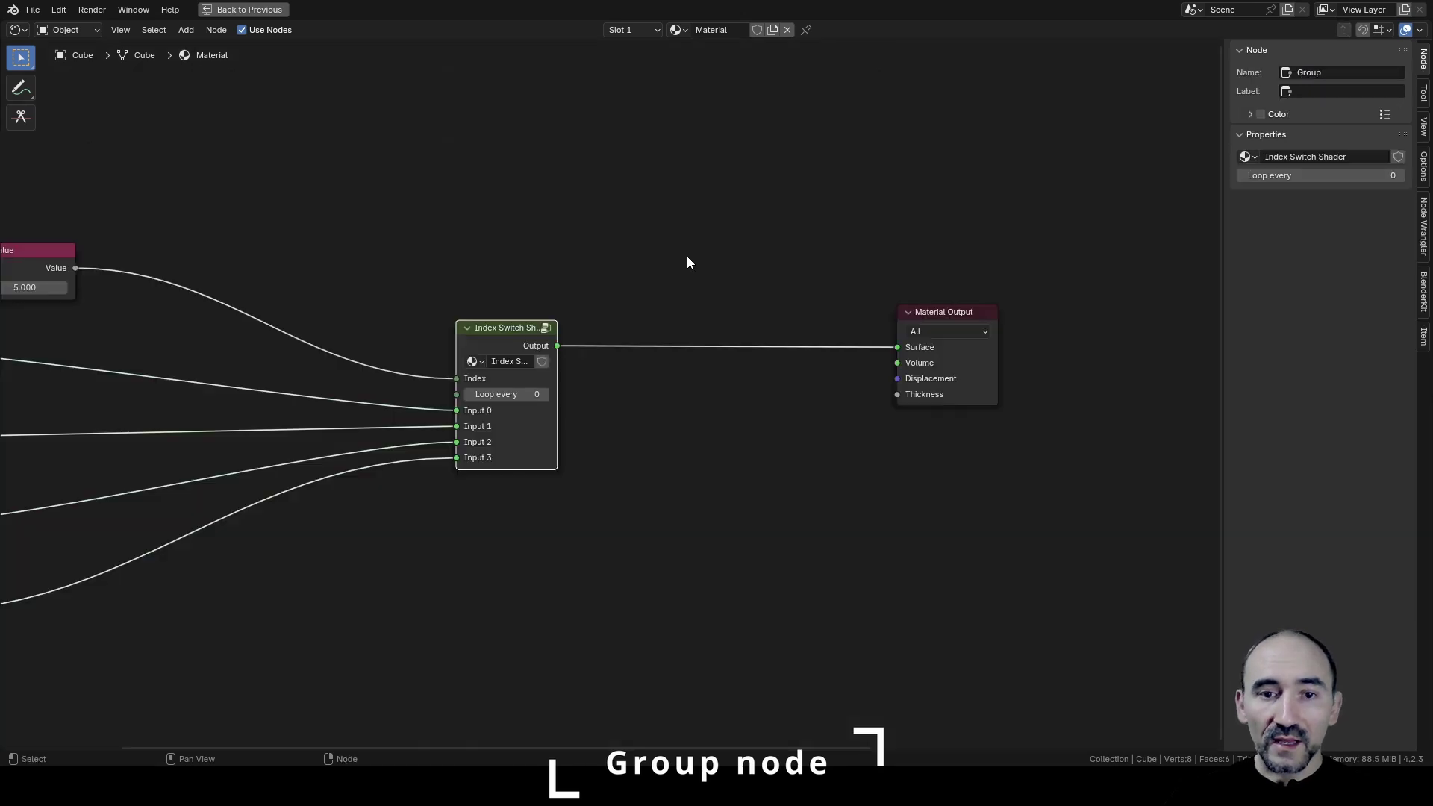
Step: Widen the Index Switch Shader node to fit its full name and enable Fake User for the group
drag(557, 329, 606, 328)
click(594, 362)
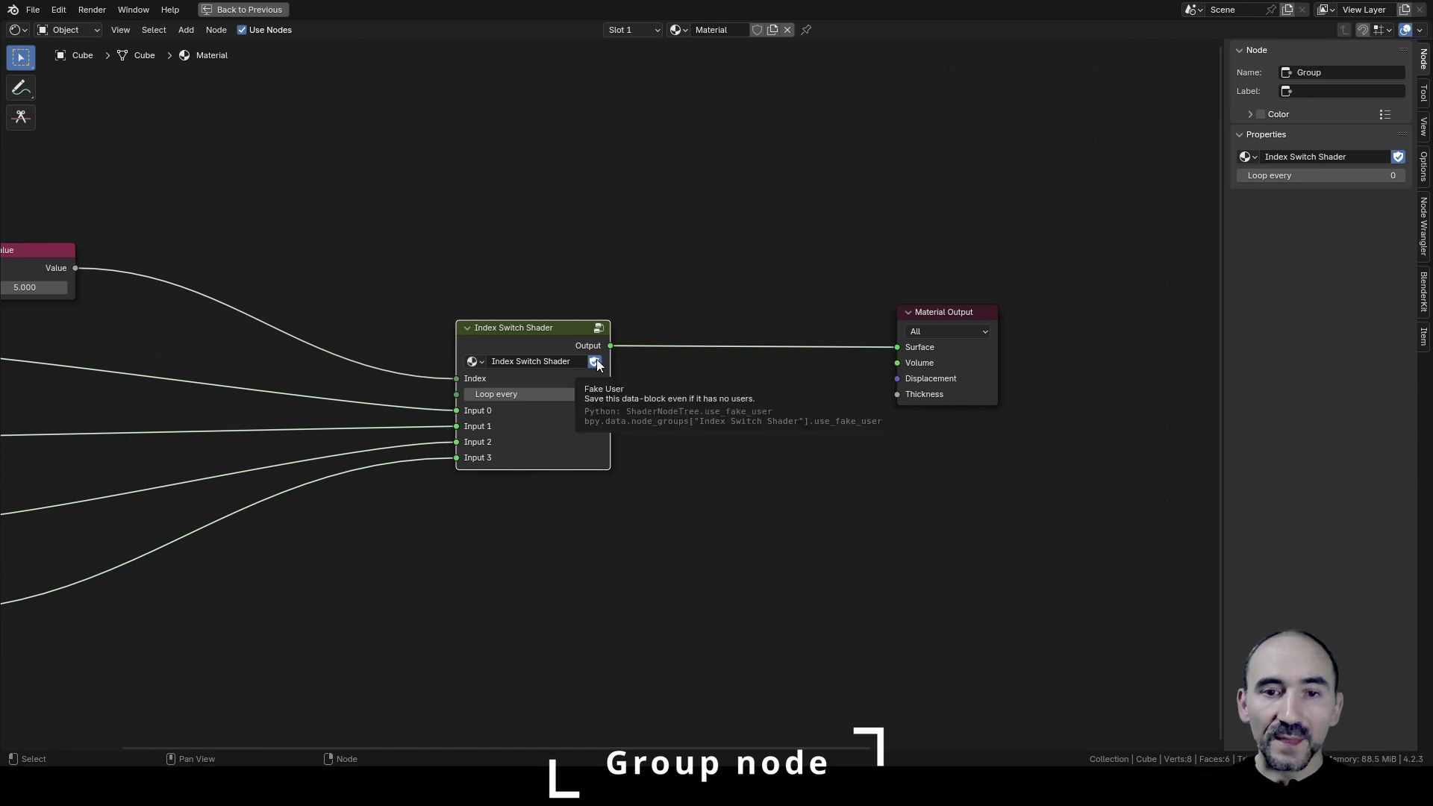
Step: Set Loop every to 4 on the Index Switch Shader node and restore the full workspace layout from the maximized node editor
ctrl+scroll(597, 363, left, 6)
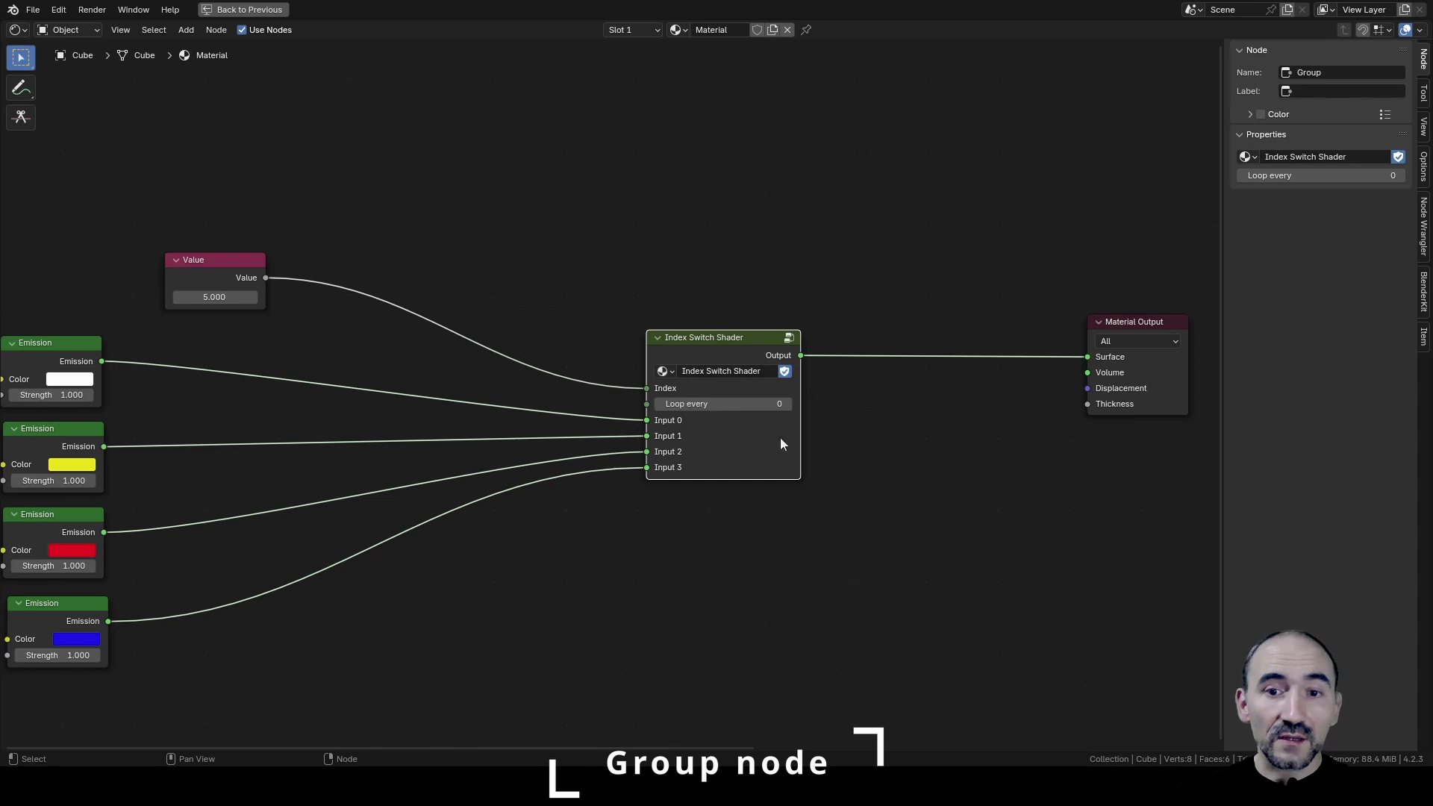
drag(715, 403, 728, 403)
key(ctrl+space)
scroll(728, 601, up, 4)
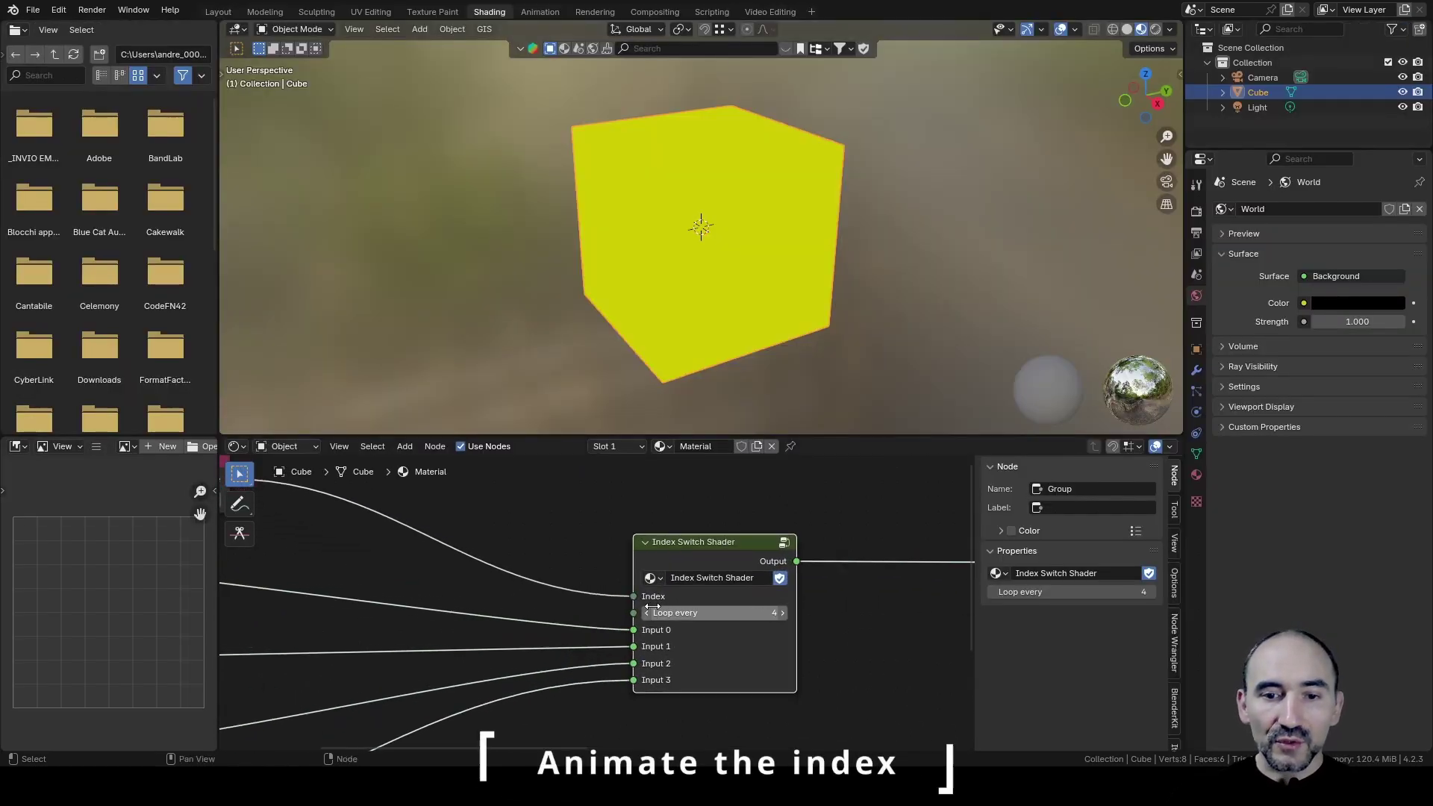
Step: Delete the Value node that feeds the Index input of the Index Switch Shader node
middle_drag(728, 601, 579, 597)
key(Home)
click(377, 518)
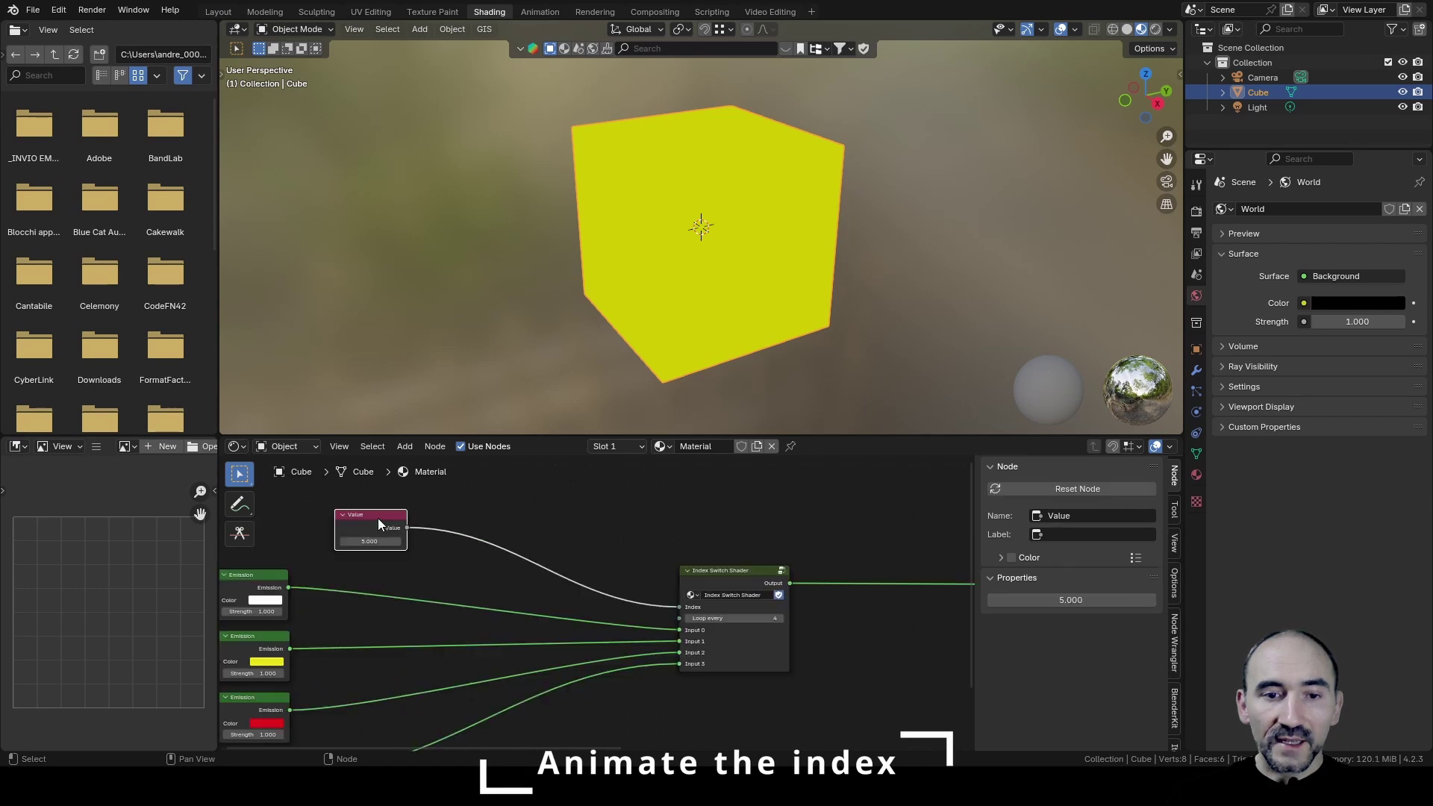
key(Delete)
Step: Drive the Index input of the Index Switch Shader node with the expression #frame/5
scroll(731, 622, up, 1)
scroll(731, 622, up, 2)
middle_drag(747, 620, 515, 597)
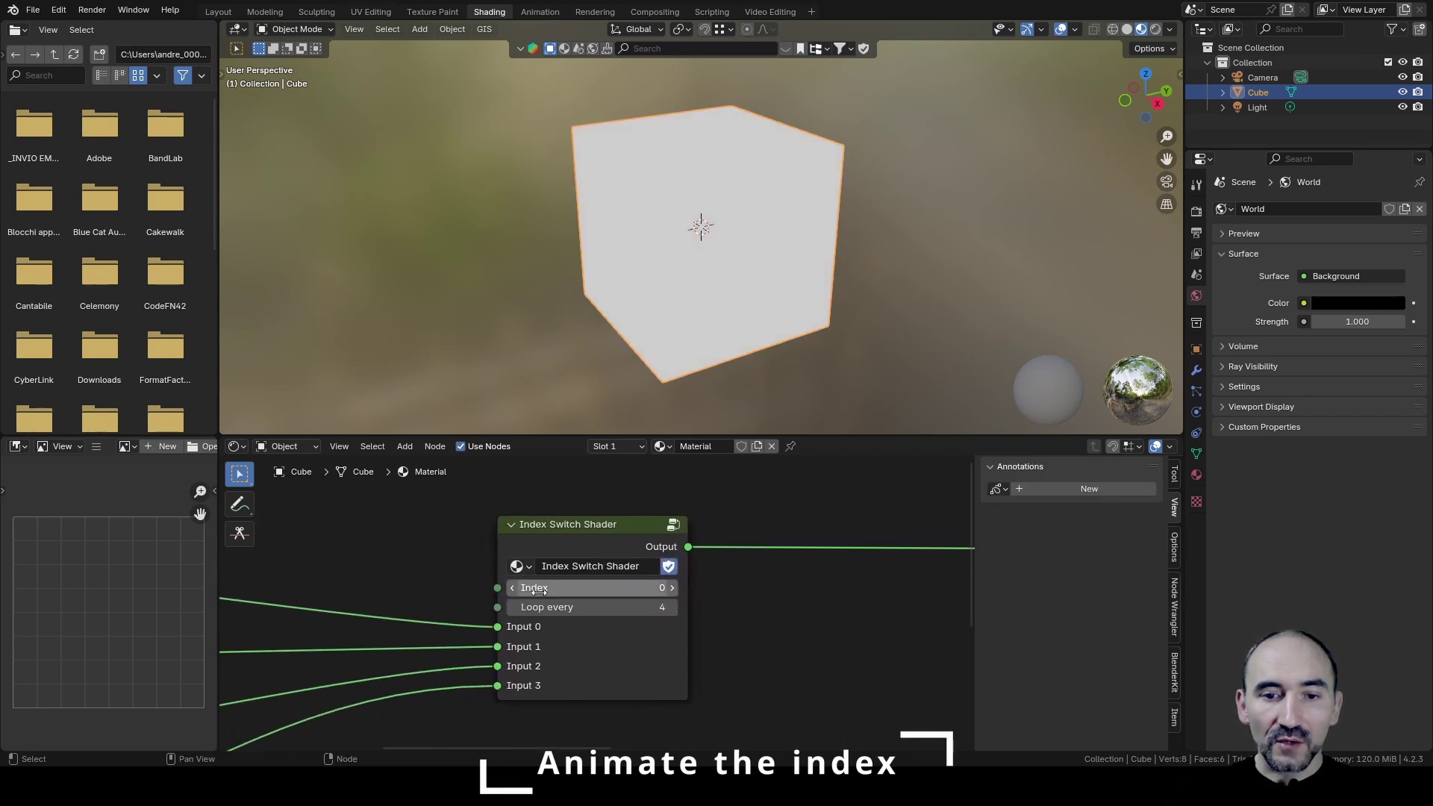
click(602, 587)
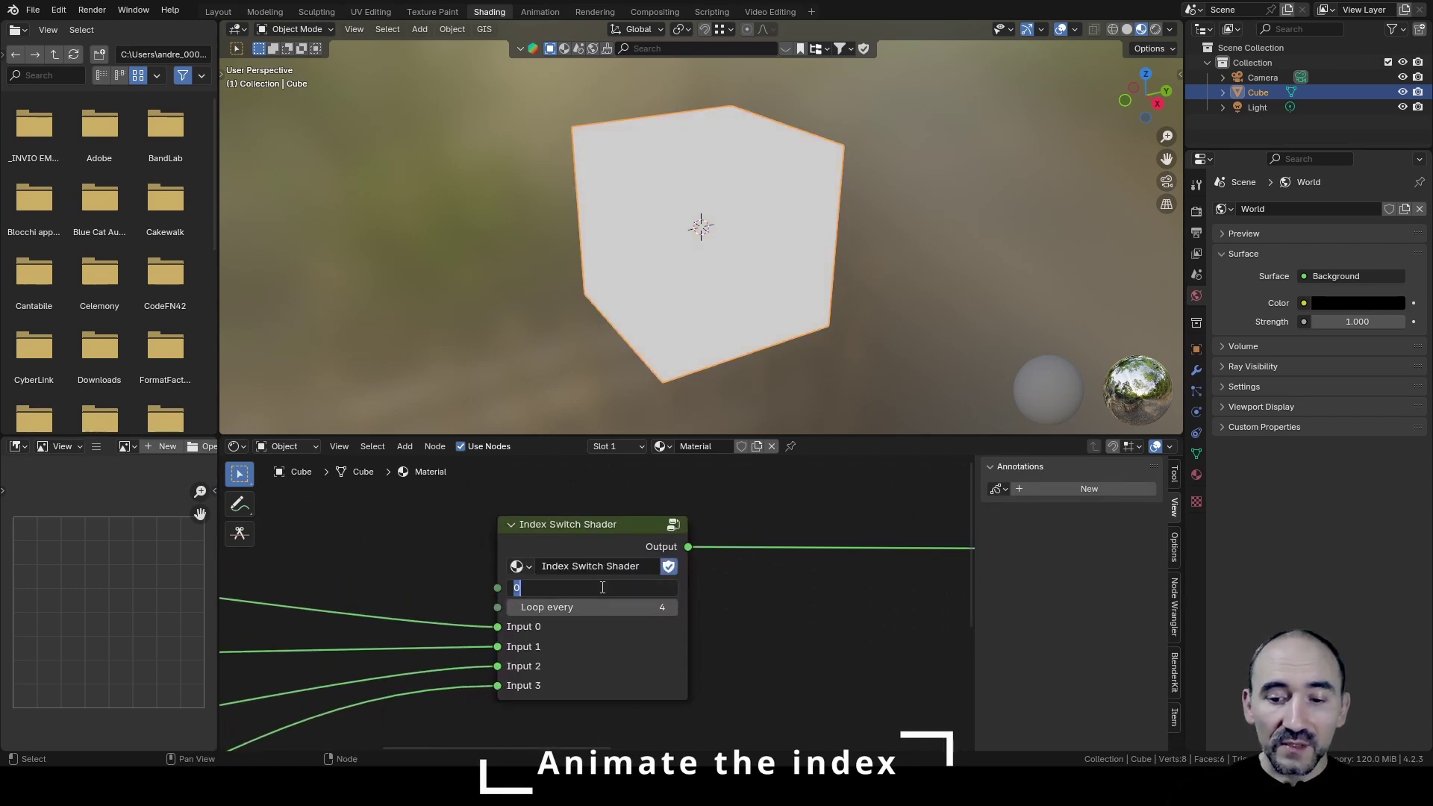
text(#frame)
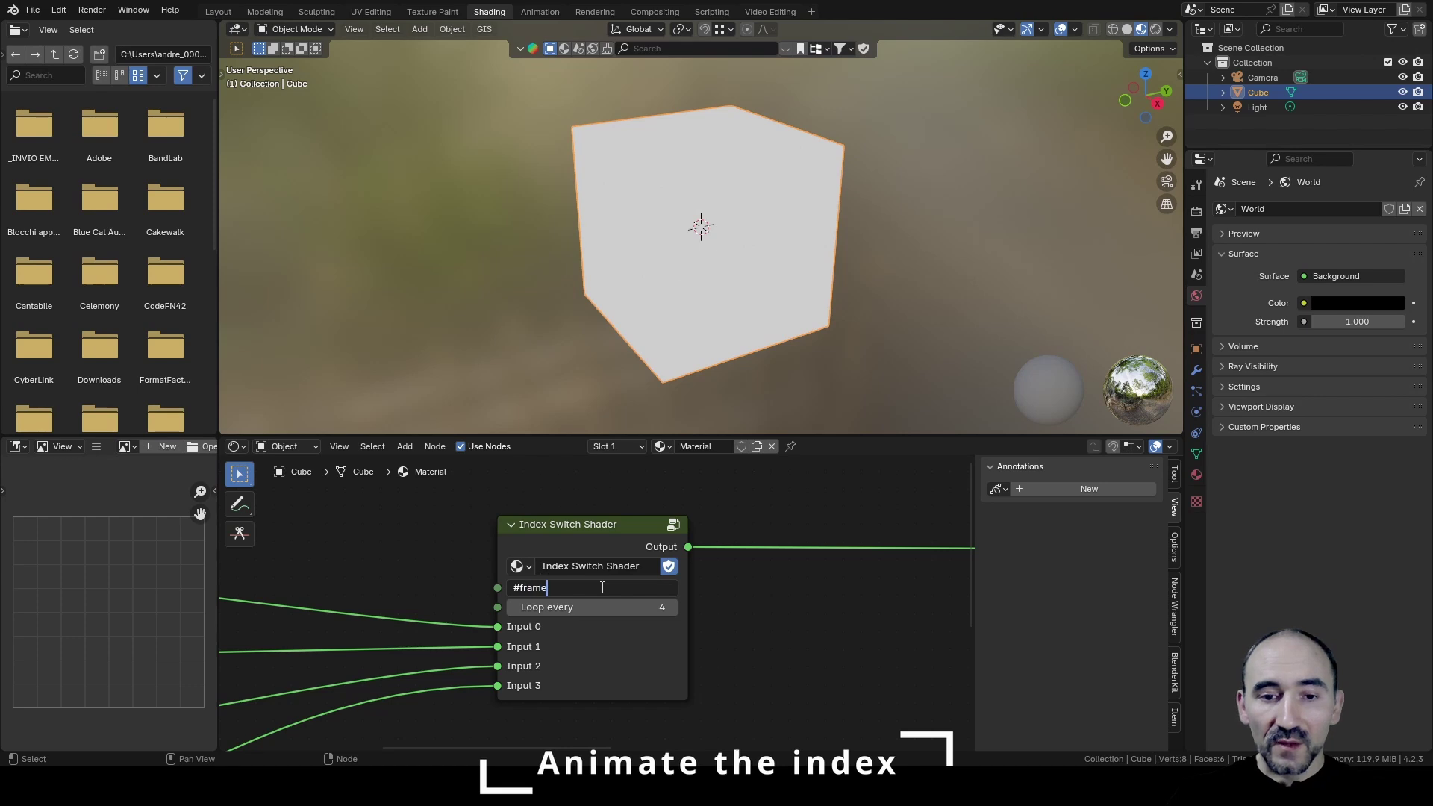
text(/5)
key(Return)
Step: Play the animation to check how the cube cycles through the four Emission colors, and stop playback
key(space)
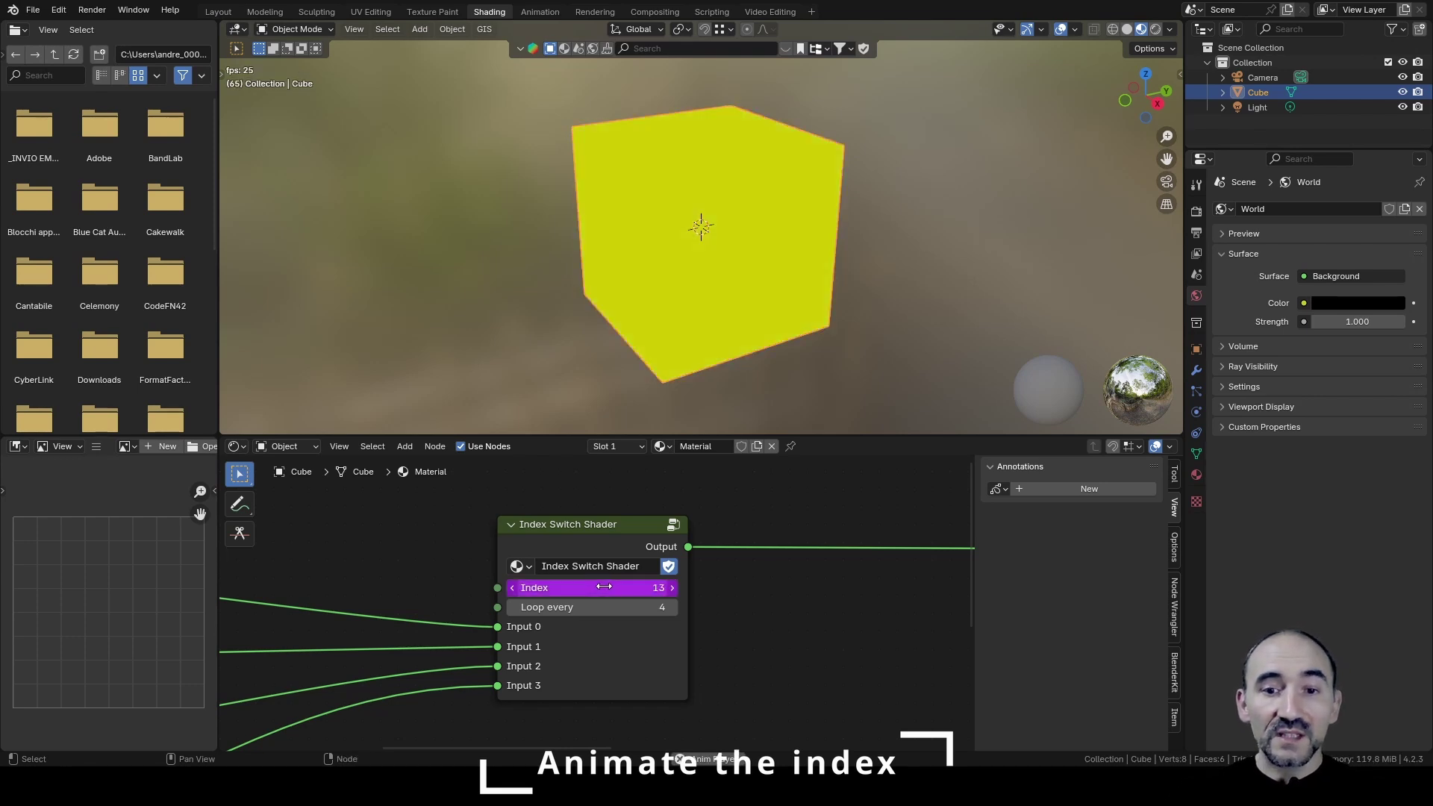
scroll(395, 623, down, 3)
middle_drag(396, 623, 628, 573)
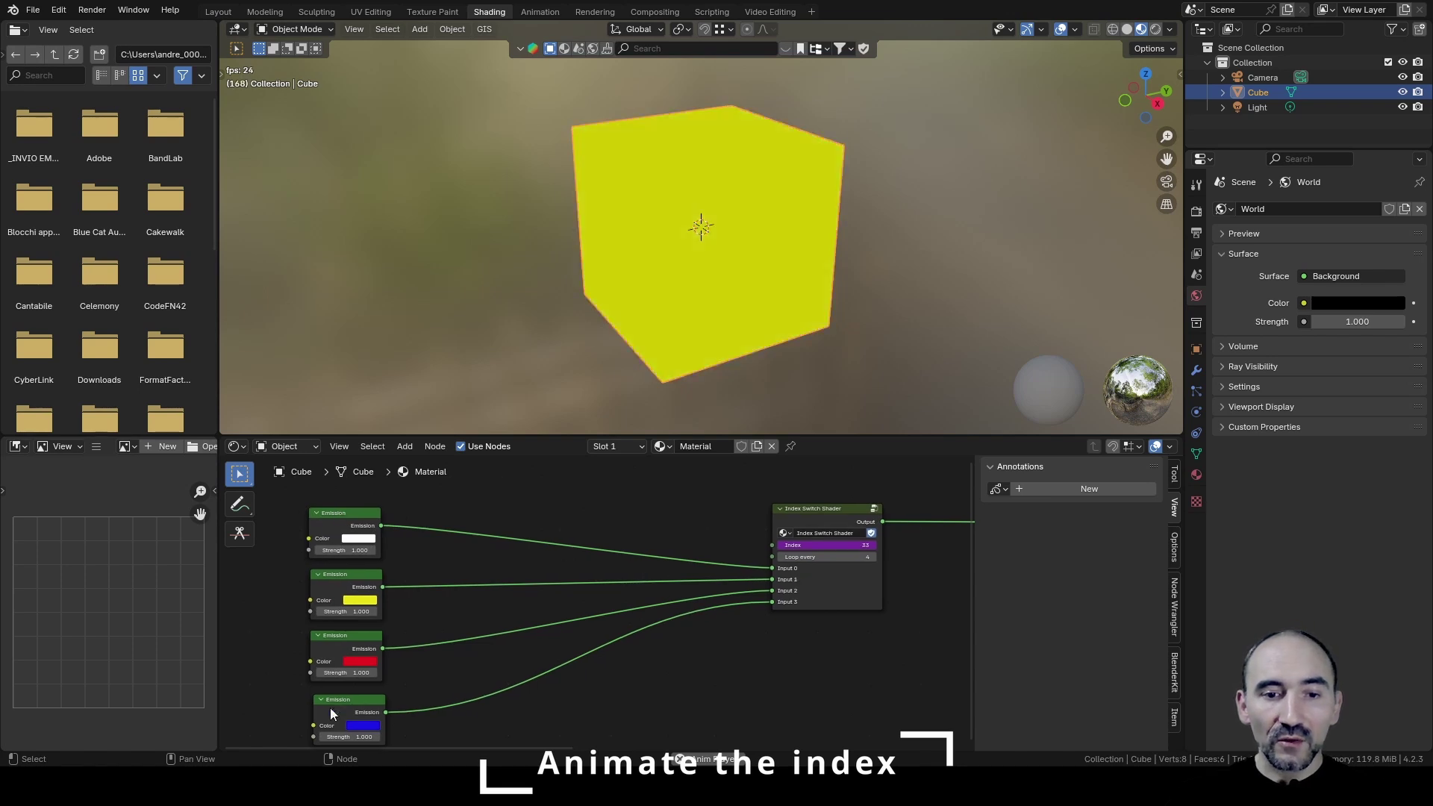
key(KP_Decimal)
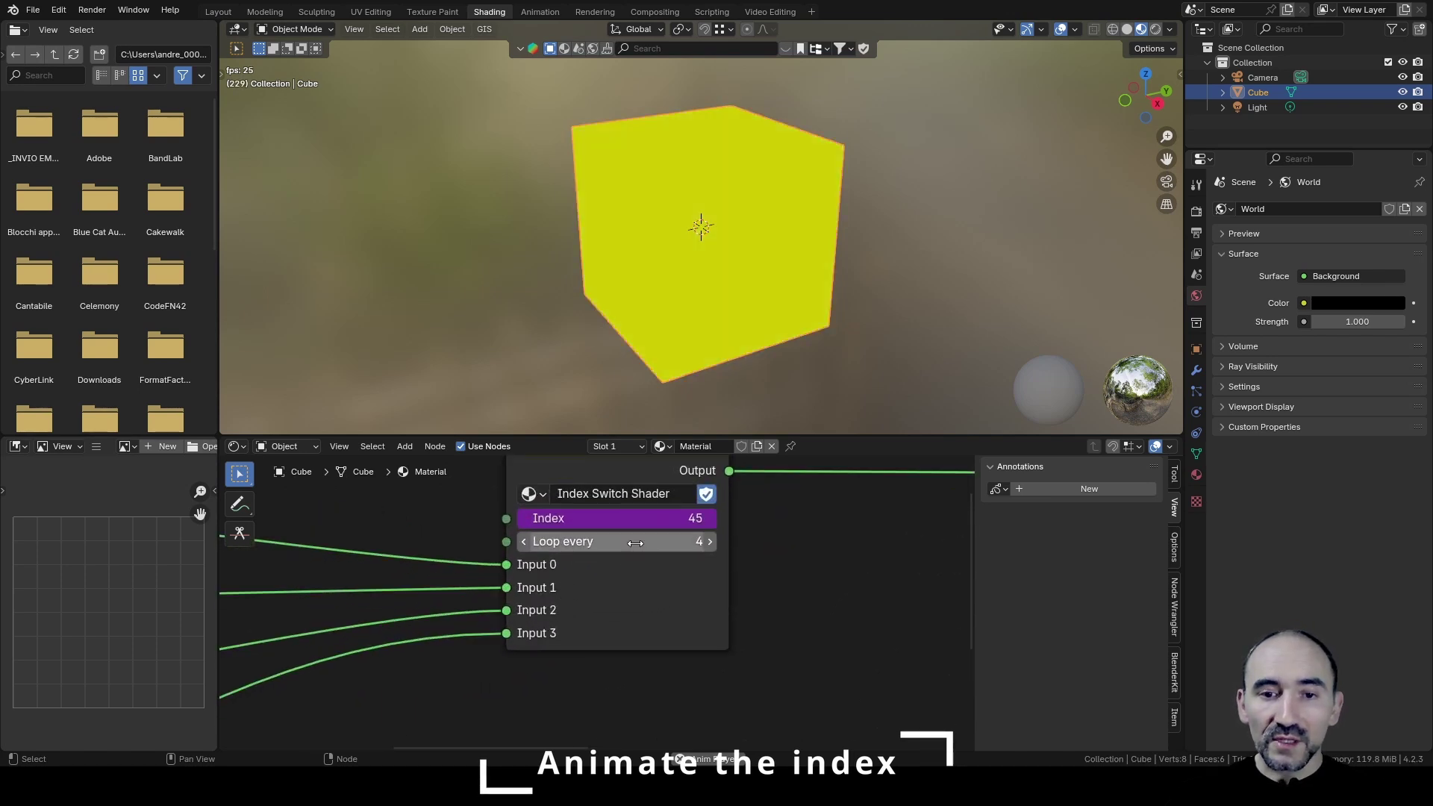
key(Escape)
Step: Enter the Index Switch Shader group and duplicate its last Subtract and Mix Shader nodes as a pair beside the originals
click(595, 528)
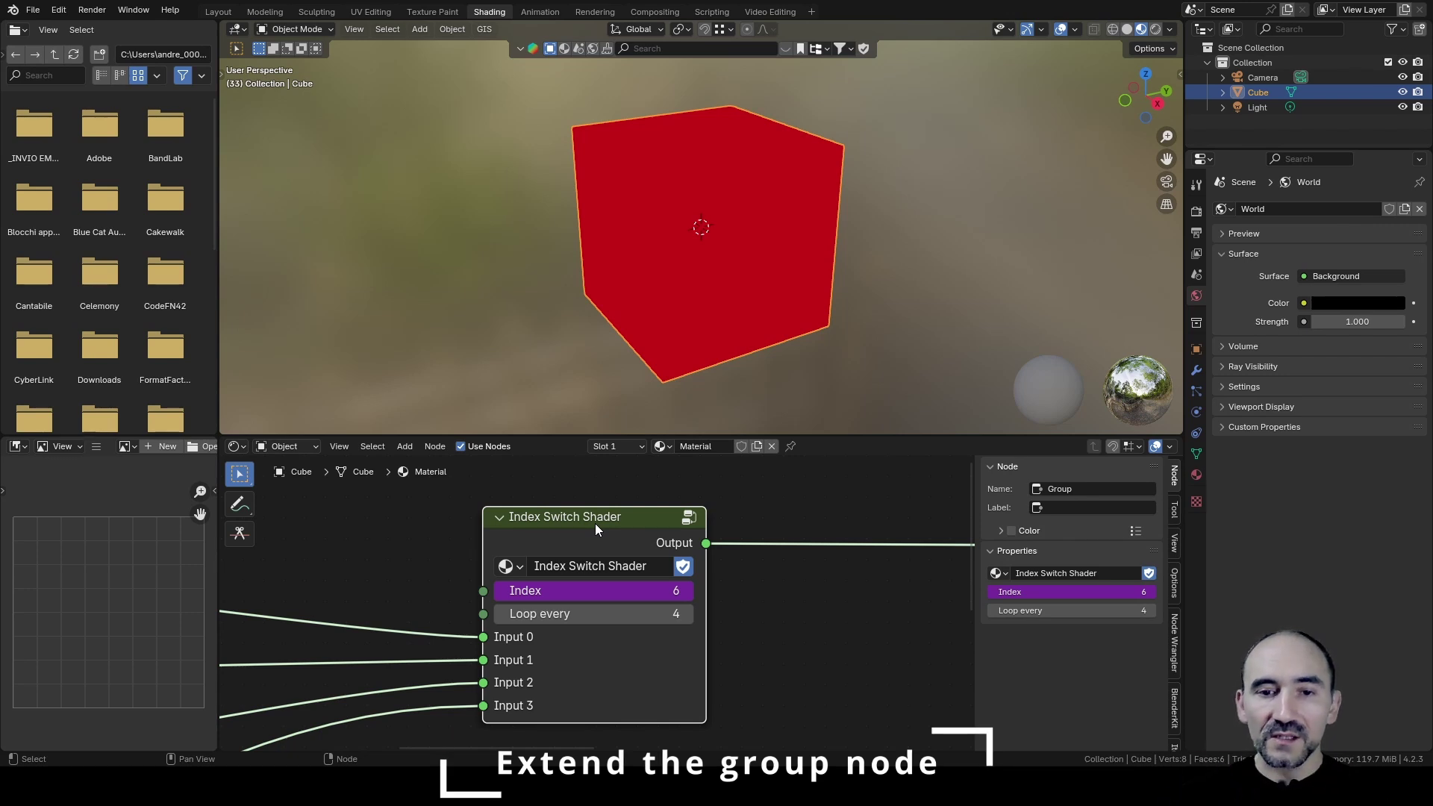
key(Tab)
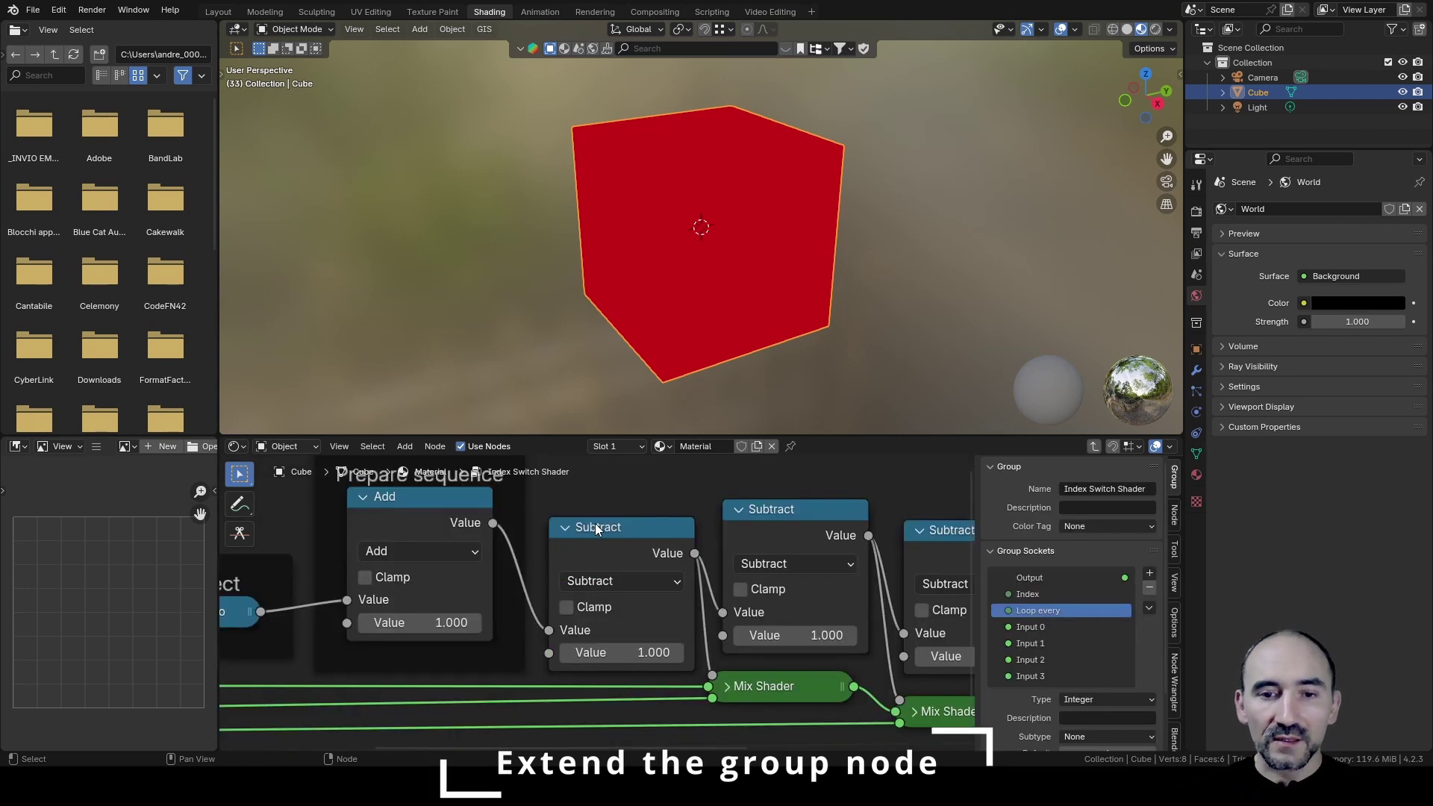
key(Home)
scroll(450, 558, up, 3)
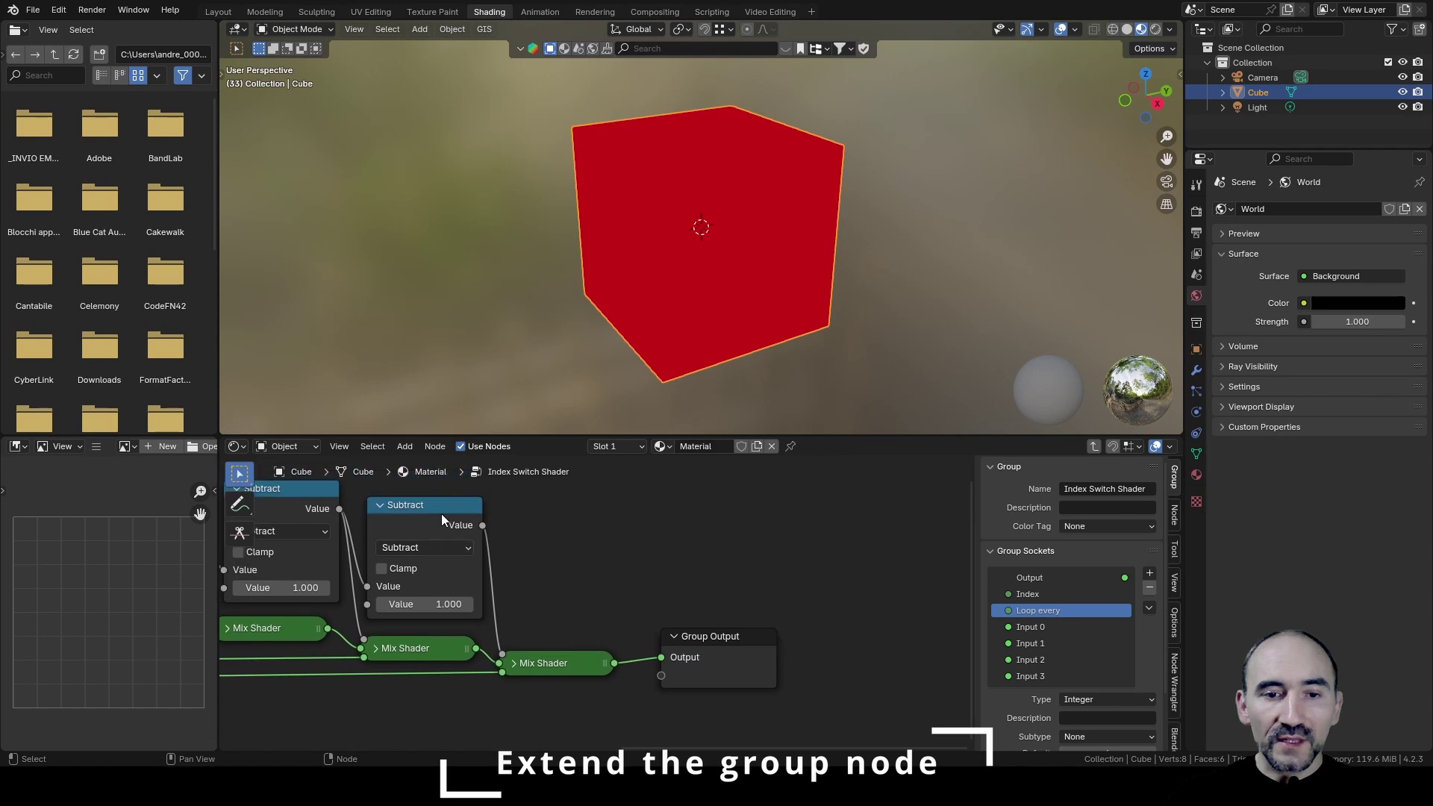
click(440, 511)
shift+click(534, 657)
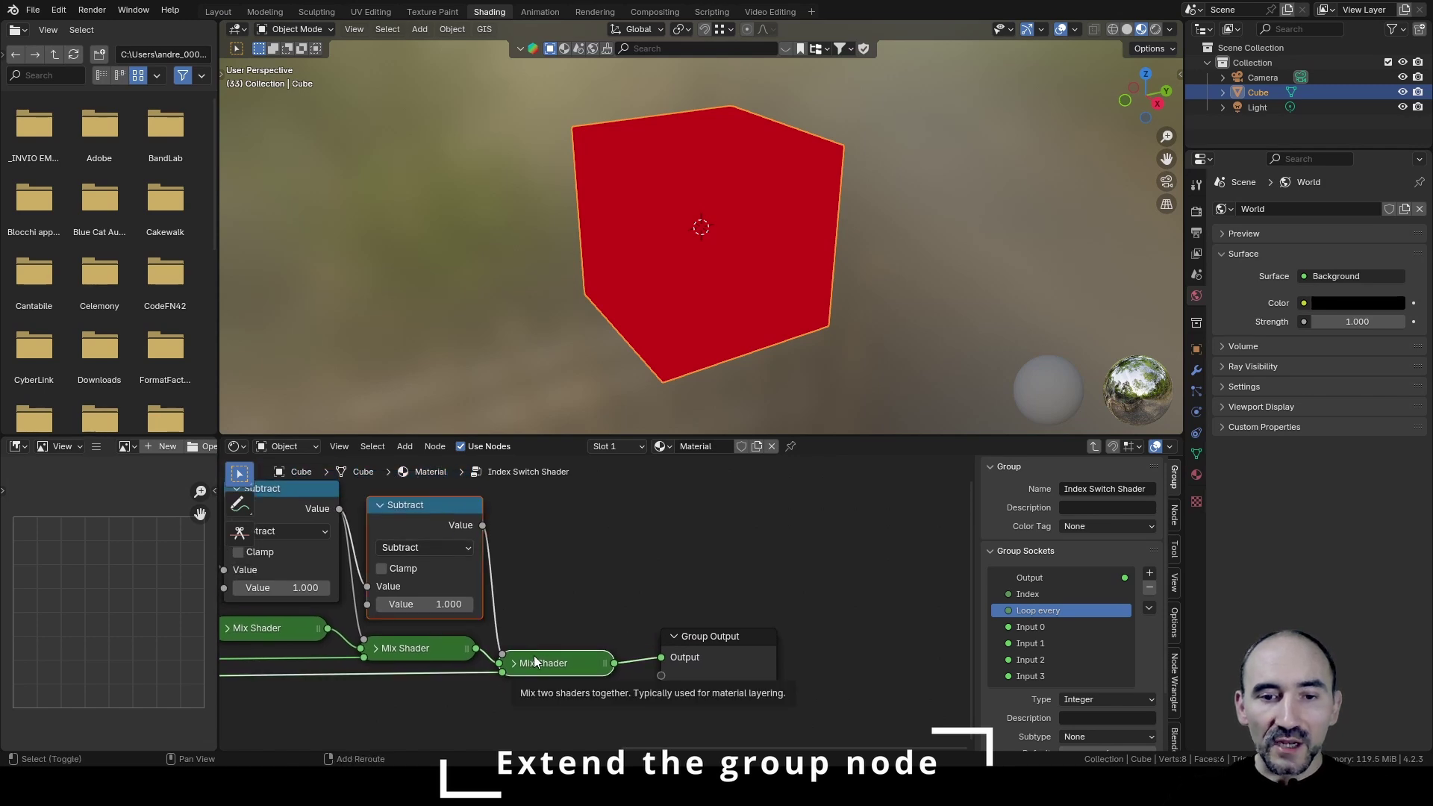
key(shift+d)
click(667, 605)
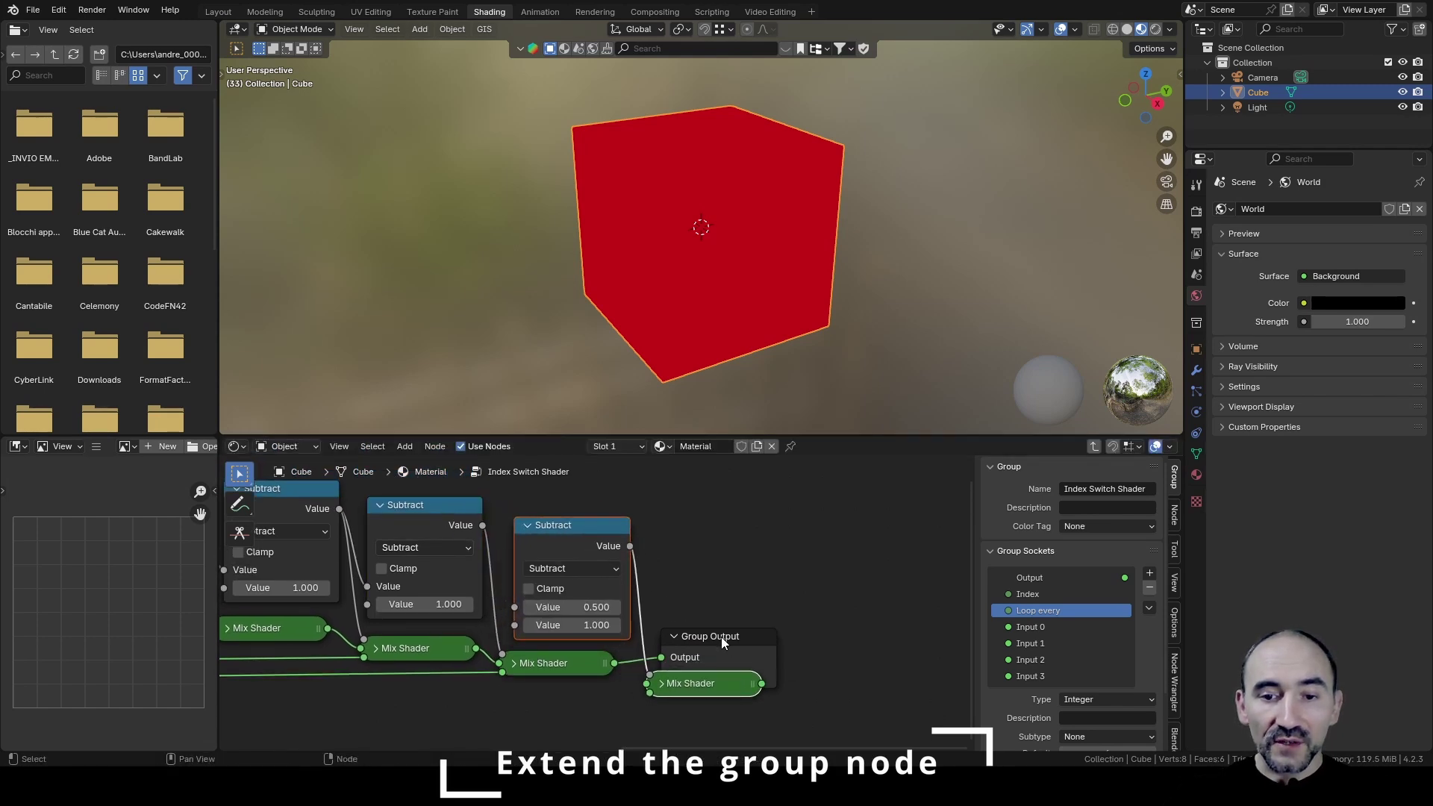
Step: Chain the duplicated pair in: new Mix Shader to Group Output, previous Mix Shader into it, and previous Subtract into the new Subtract's first value
drag(762, 683, 821, 654)
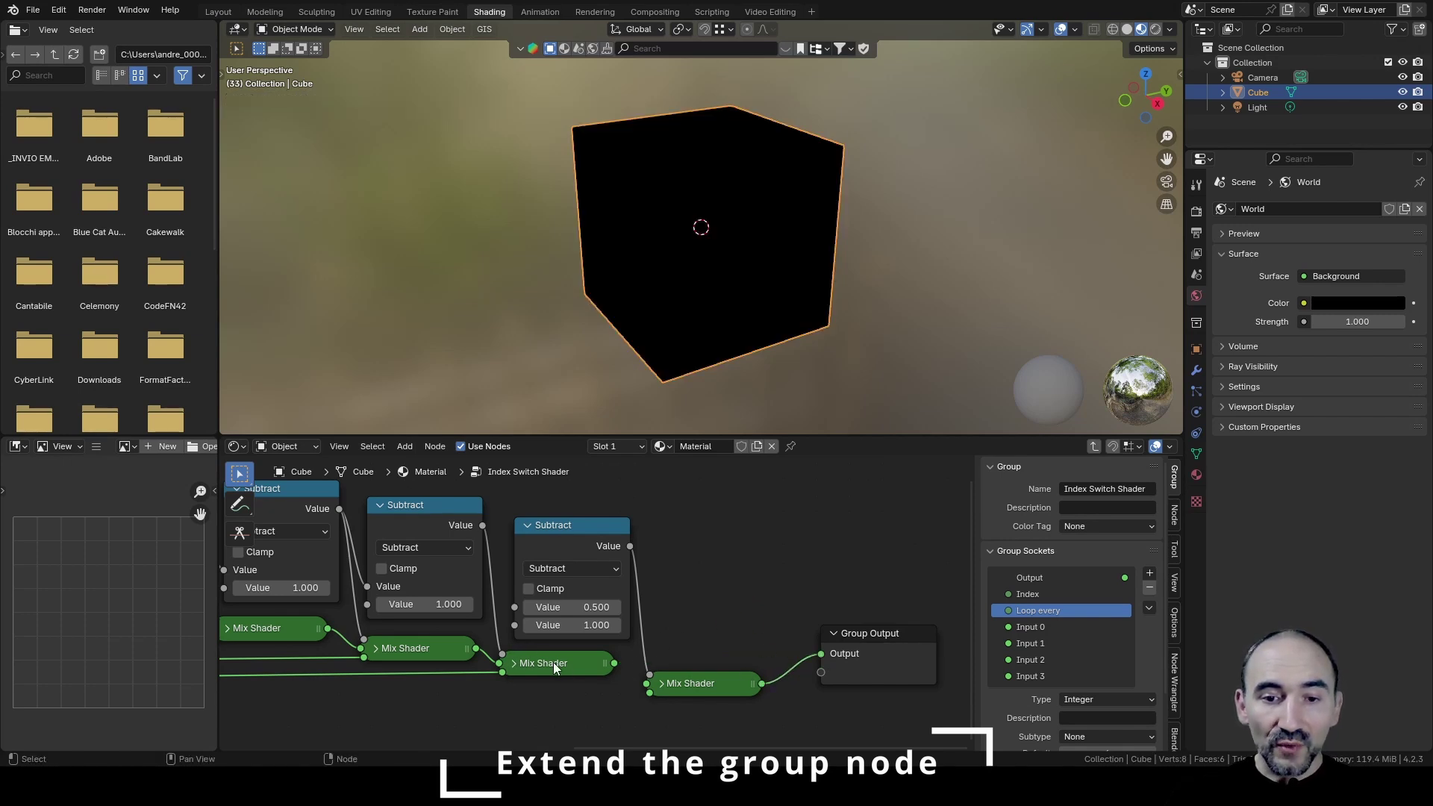
drag(613, 664, 614, 700)
drag(482, 525, 495, 544)
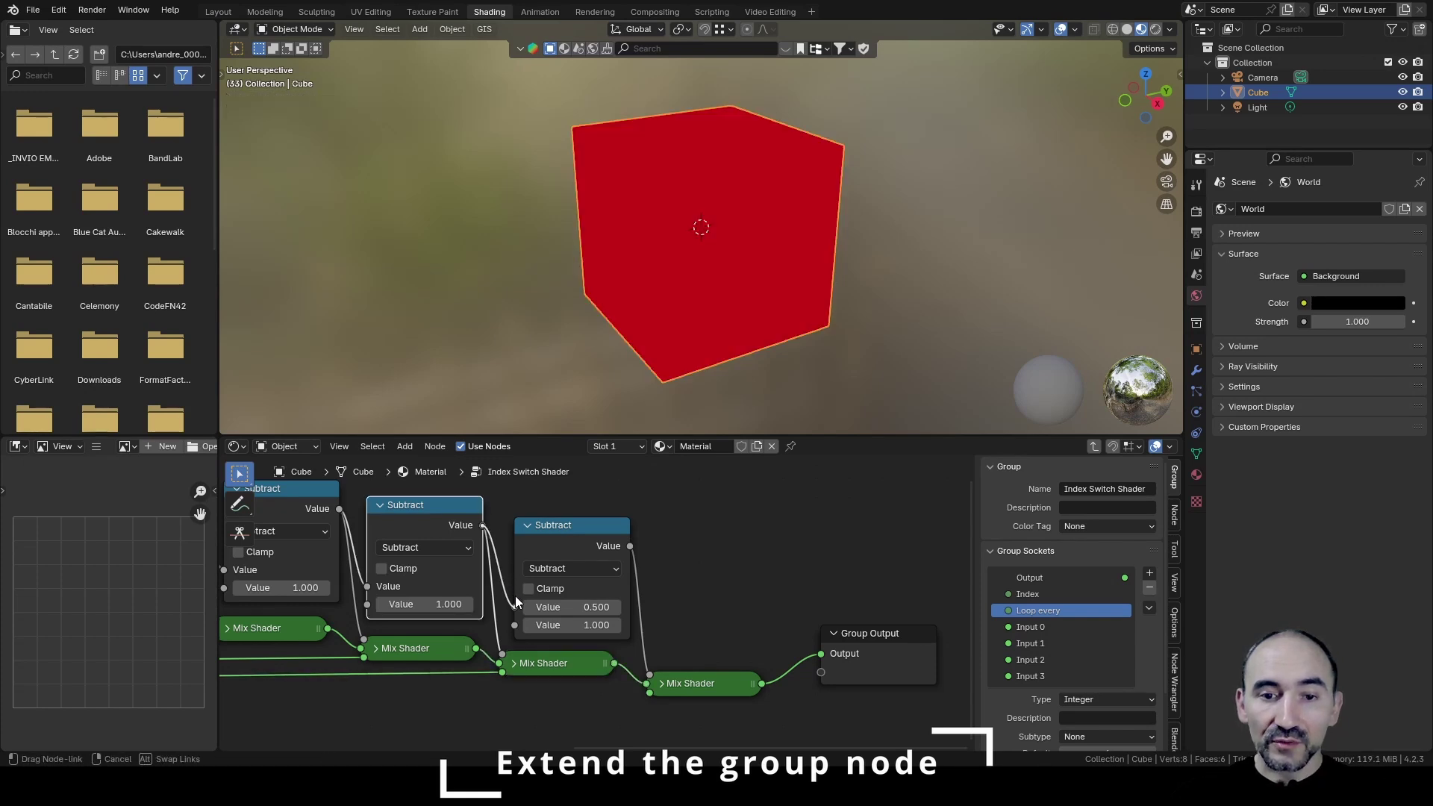
drag(515, 595, 515, 596)
Step: Duplicate the group's Input 3 socket and rename the copy Input 4
scroll(518, 597, down, 4)
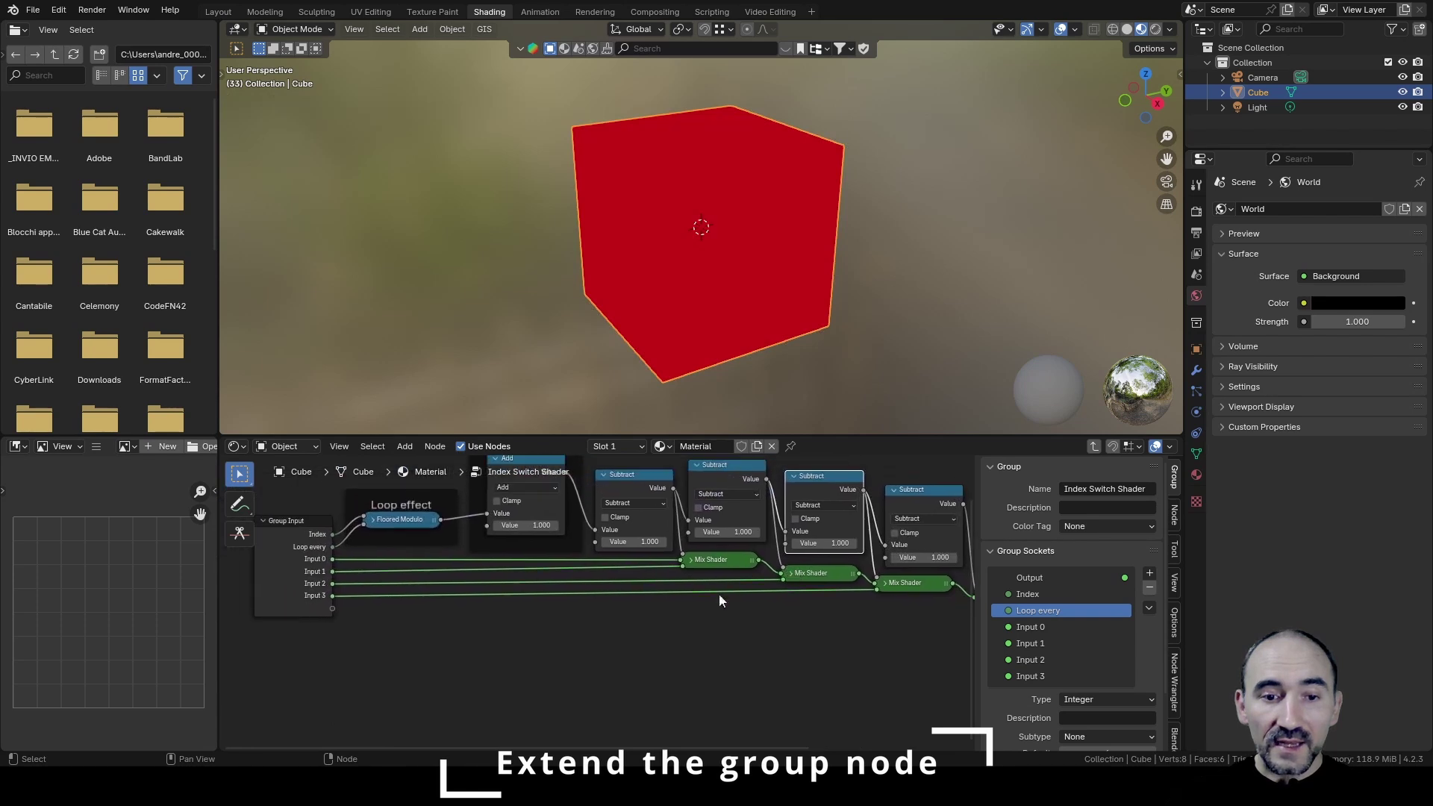
click(304, 566)
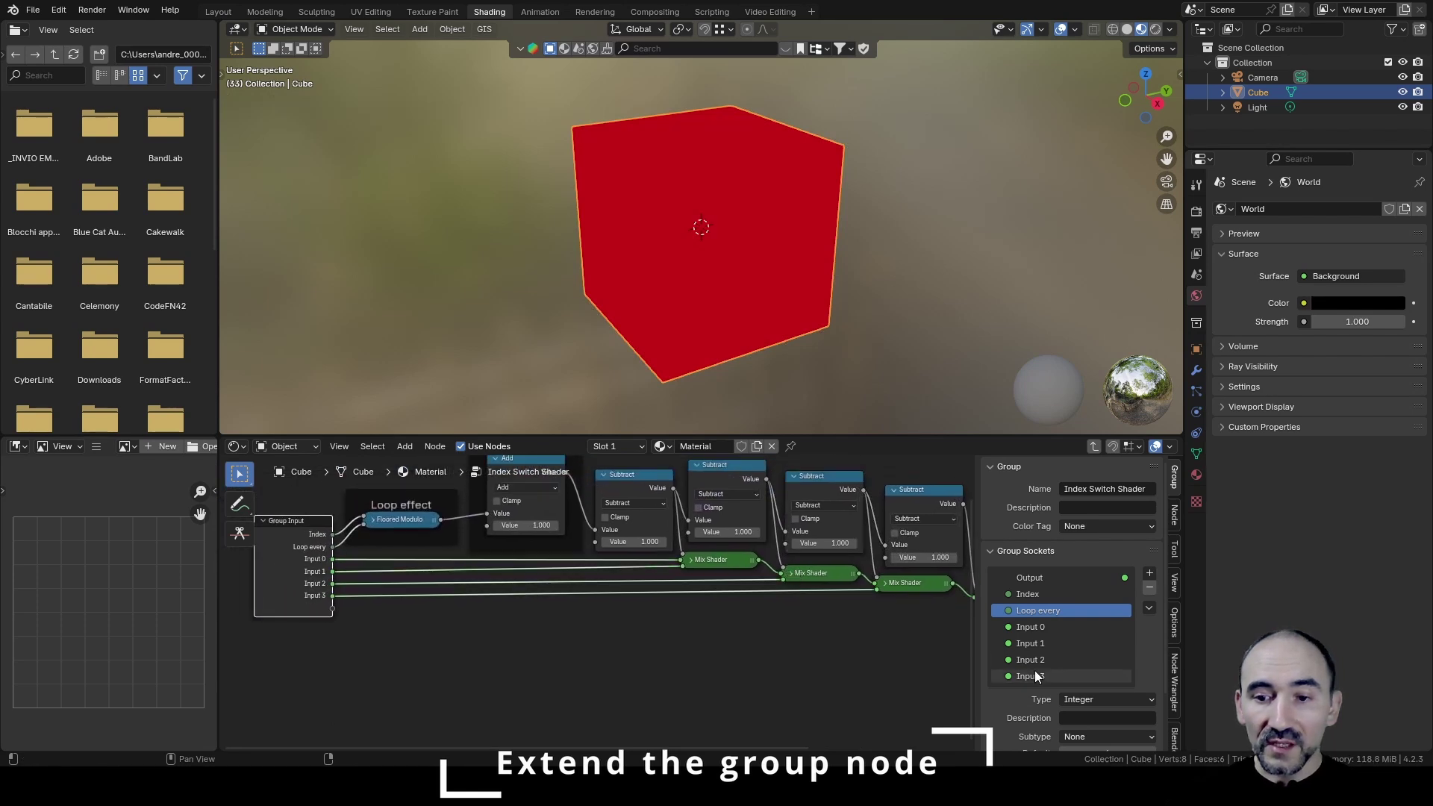
scroll(1037, 674, down, 2)
click(1039, 617)
scroll(1042, 607, up, 2)
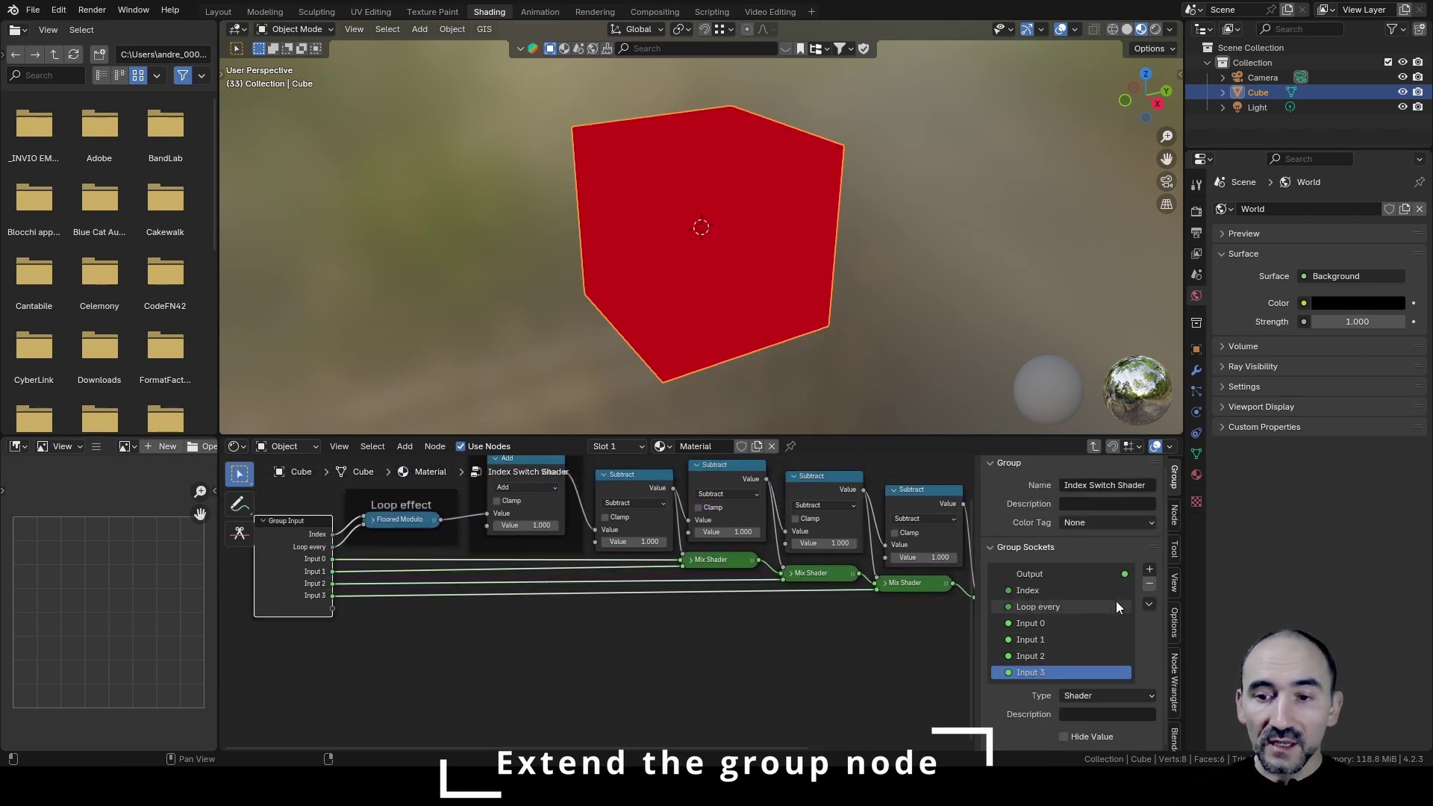
click(1149, 603)
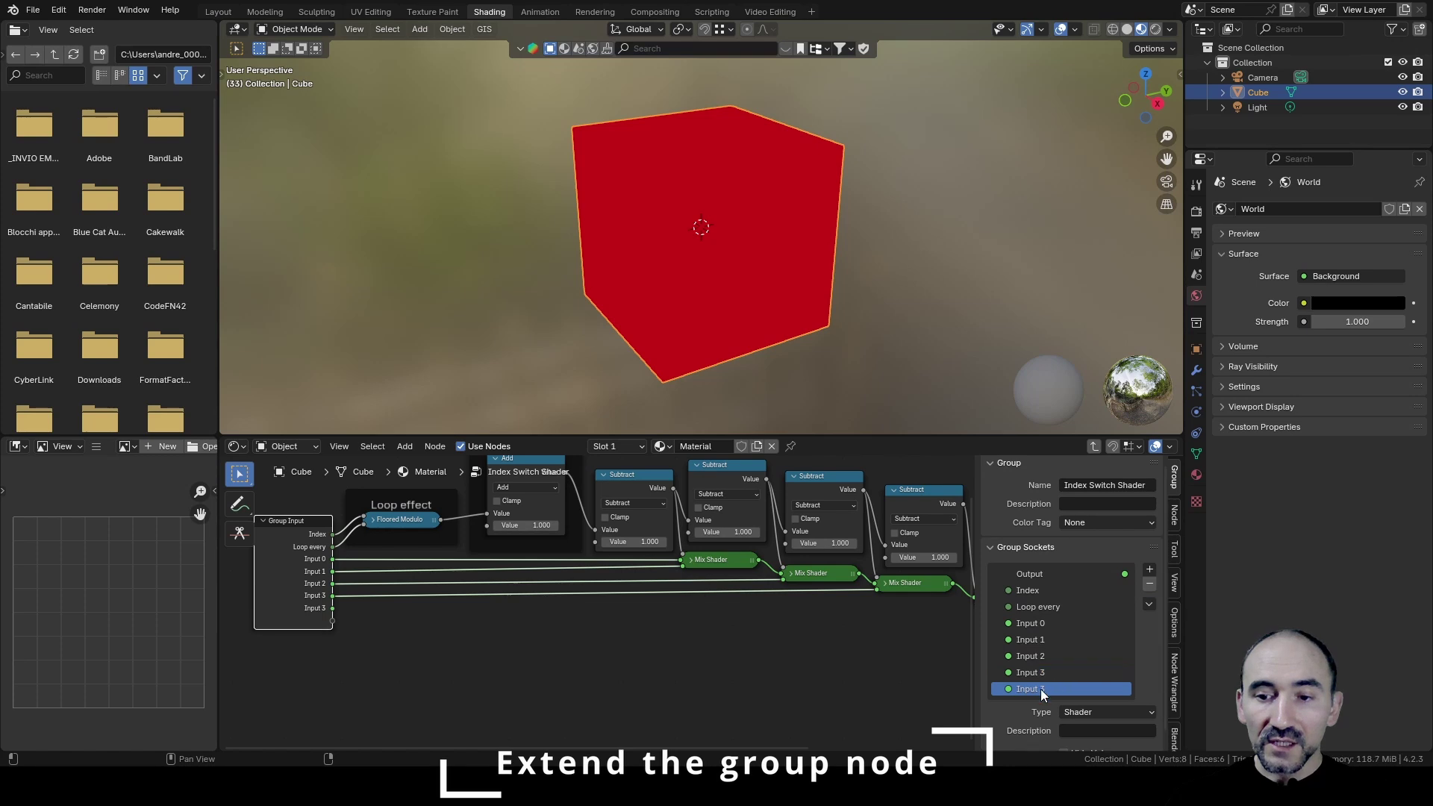
double_click(1047, 688)
text(Input 4)
key(Return)
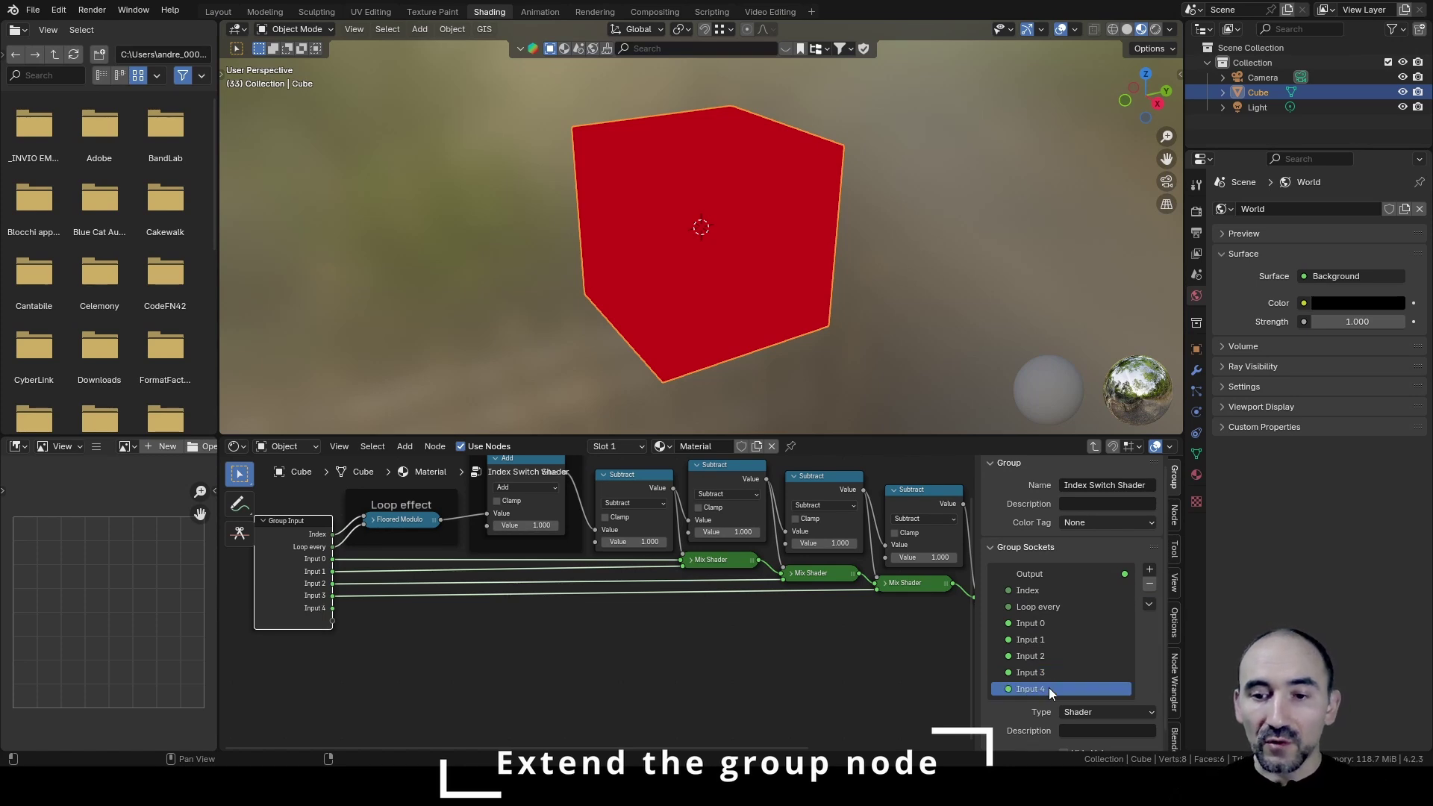
Step: Connect Input 4 to the second shader input of the new Mix Shader and leave the group
middle_drag(821, 620, 710, 627)
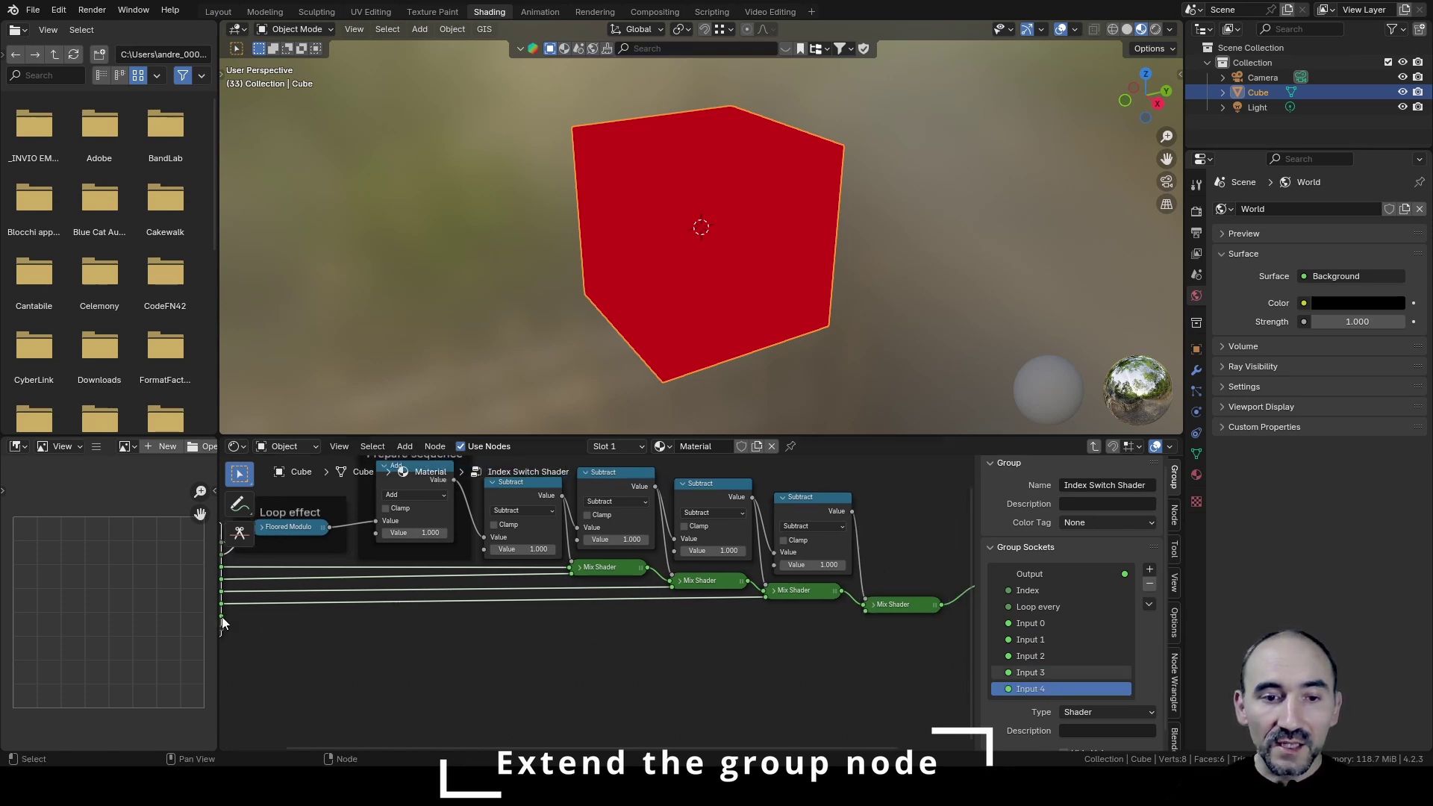
drag(222, 617, 865, 612)
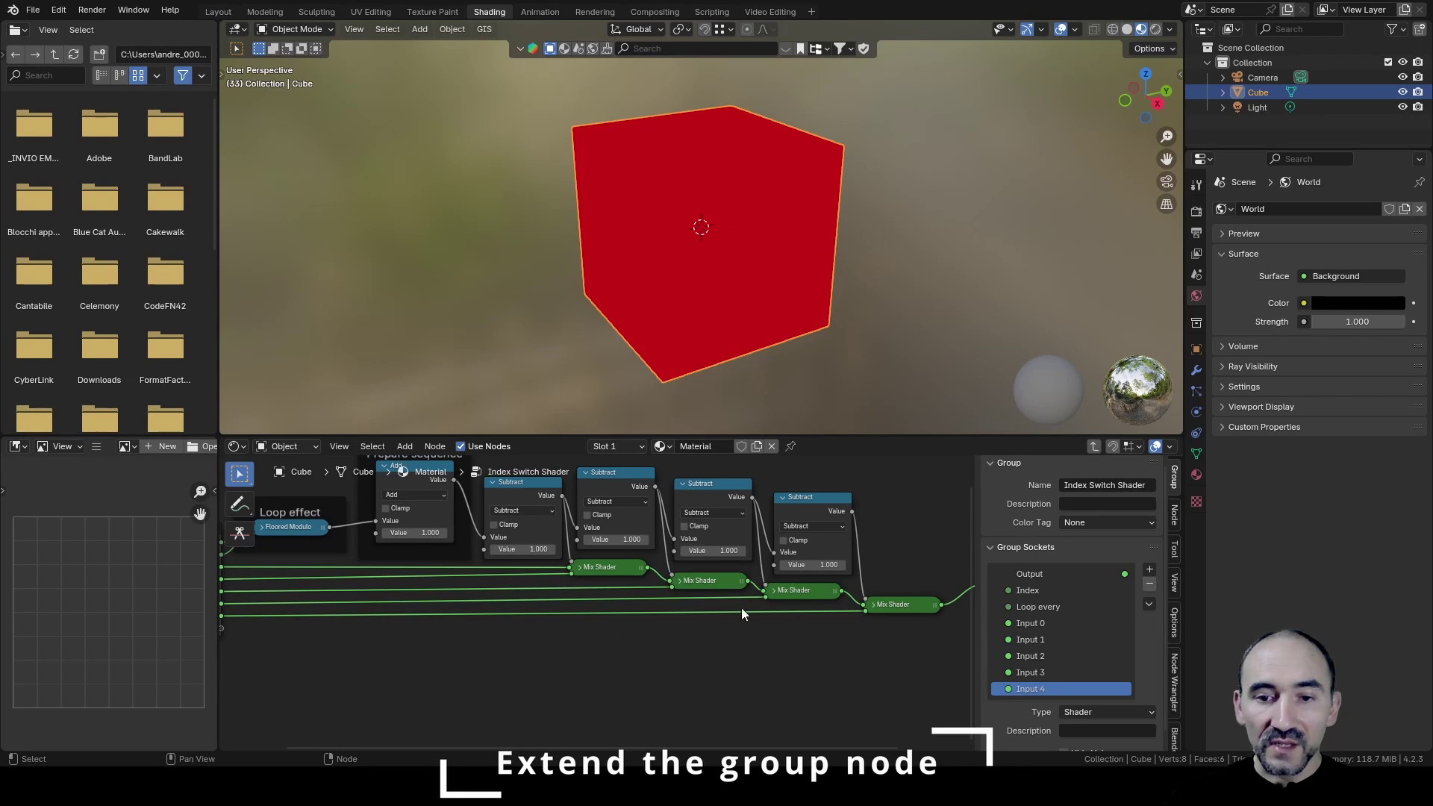
key(Tab)
Step: Duplicate the blue Emission node, place the copy near the Index Switch Shader group, and change its color to magenta
middle_drag(509, 644, 669, 611)
scroll(669, 611, up, 1)
click(335, 647)
drag(334, 648, 662, 615)
scroll(691, 643, up, 2)
click(710, 655)
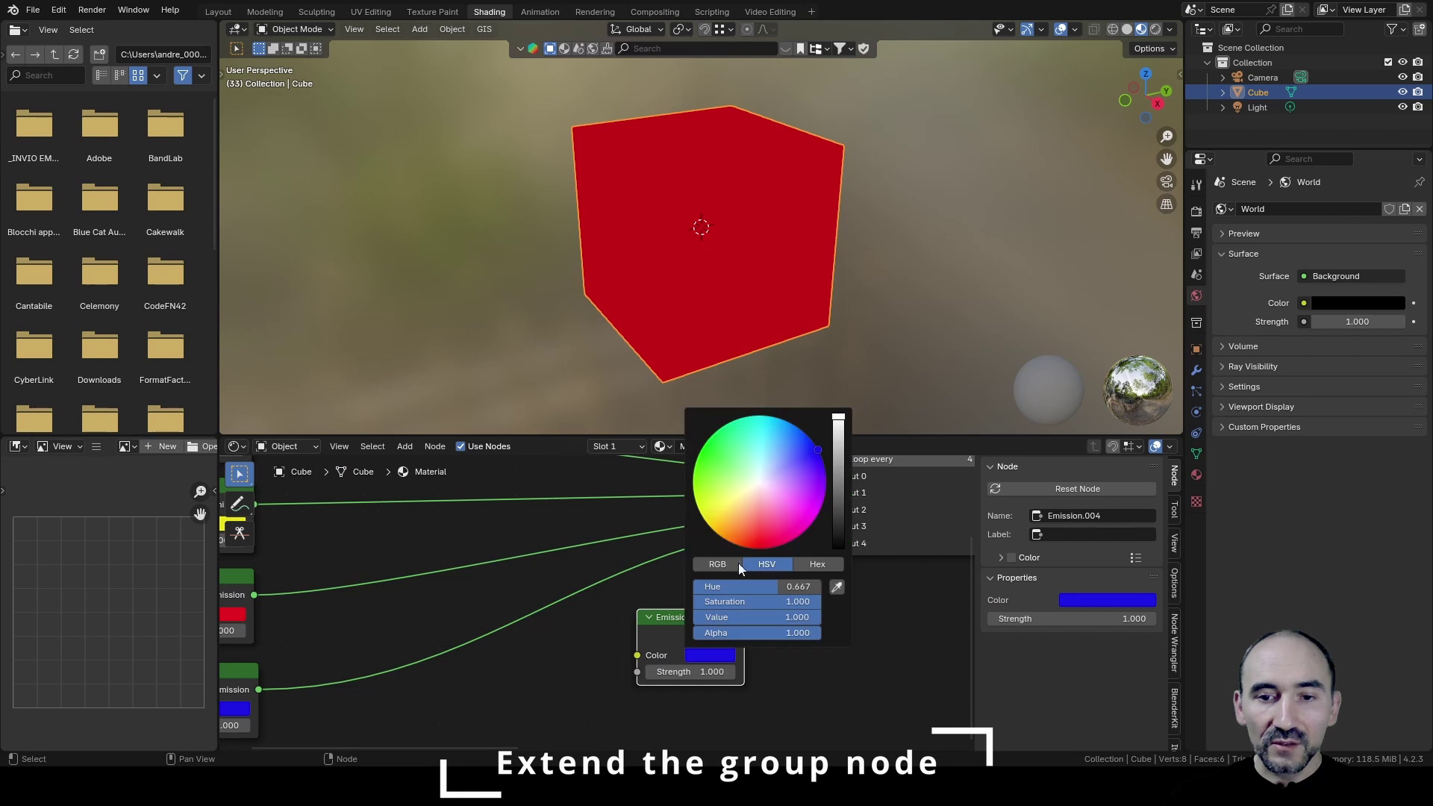
drag(791, 535, 814, 530)
Step: Connect the magenta Emission to Input 4 of the Index Switch Shader group and set Loop every to 5
middle_drag(780, 649, 562, 686)
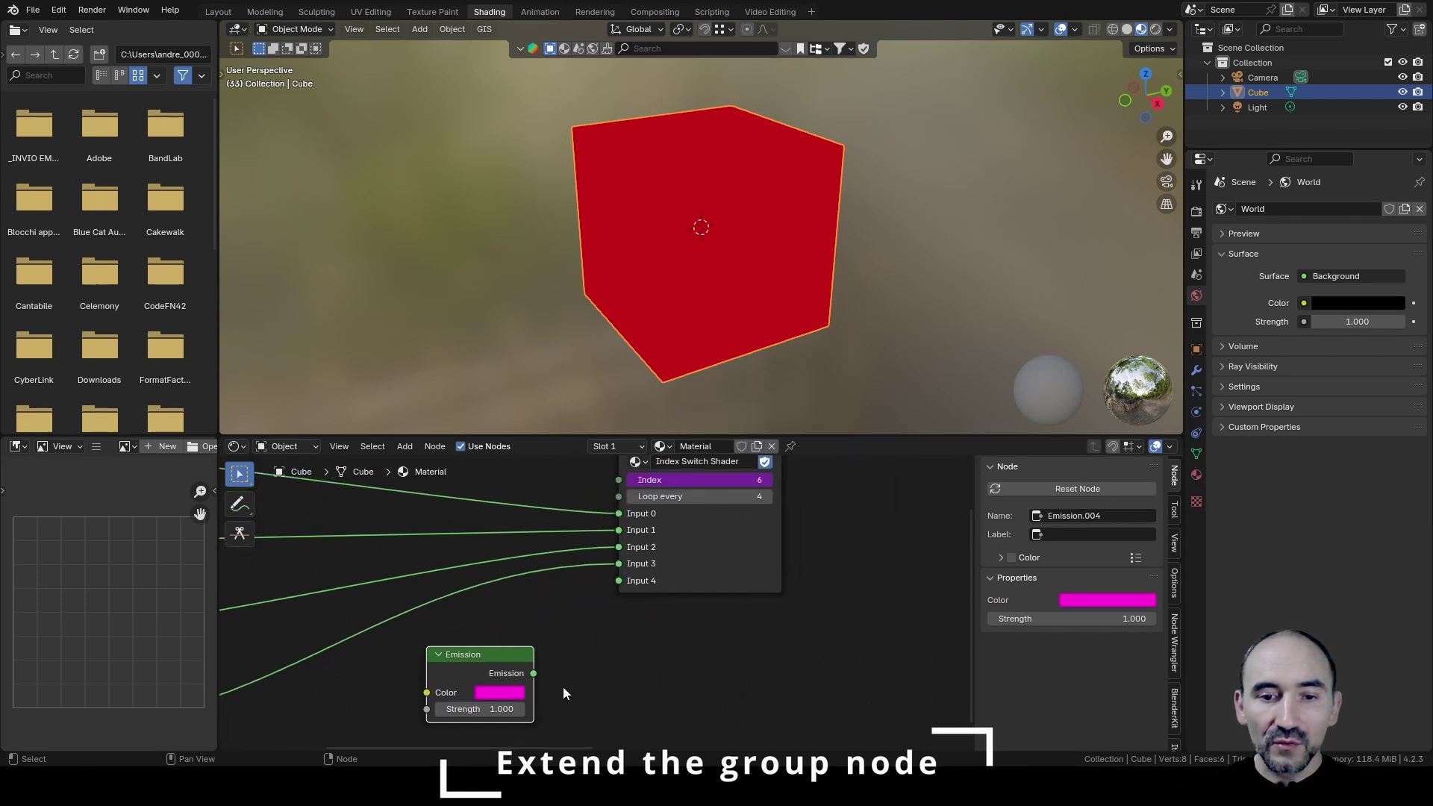
drag(534, 673, 620, 580)
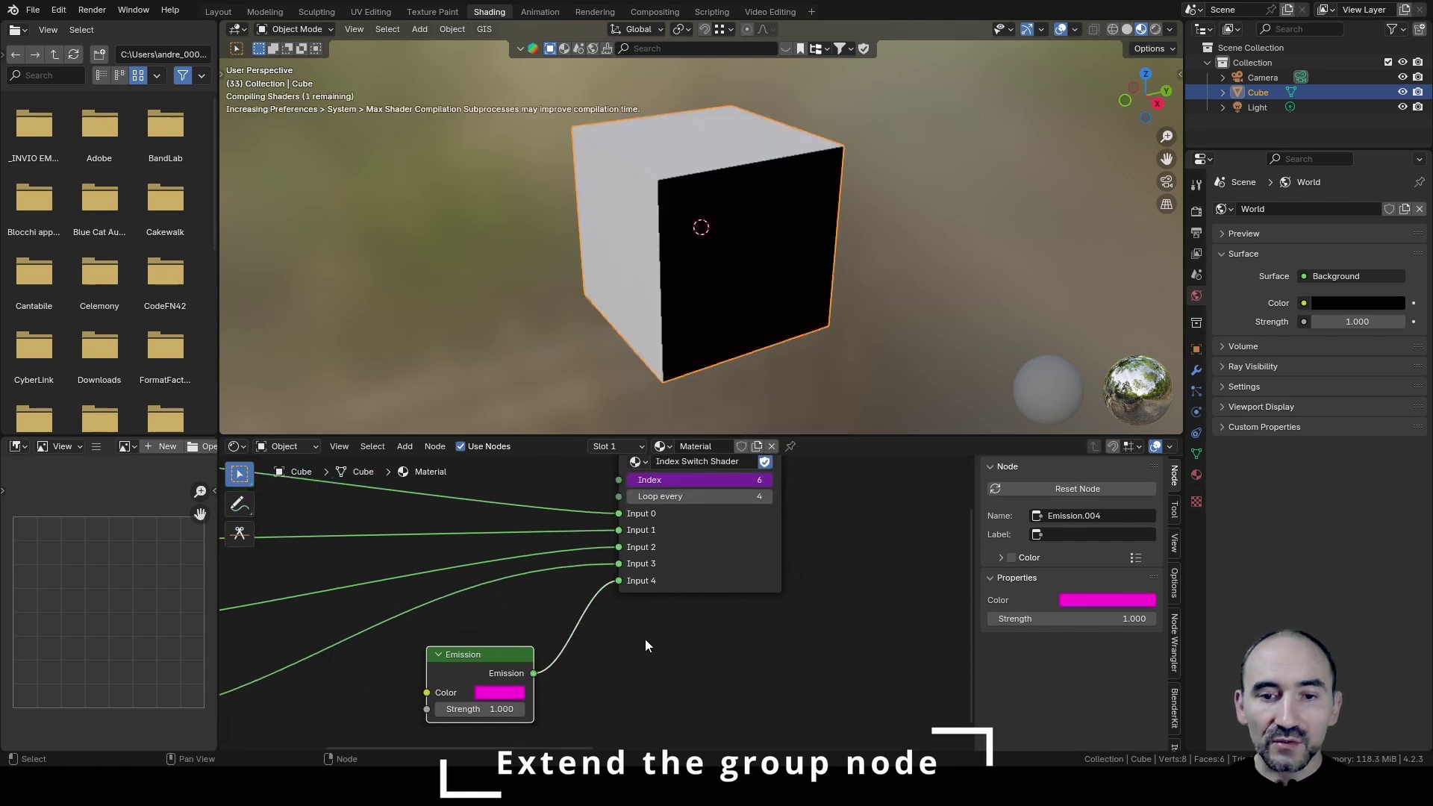
click(704, 497)
text(5)
key(Return)
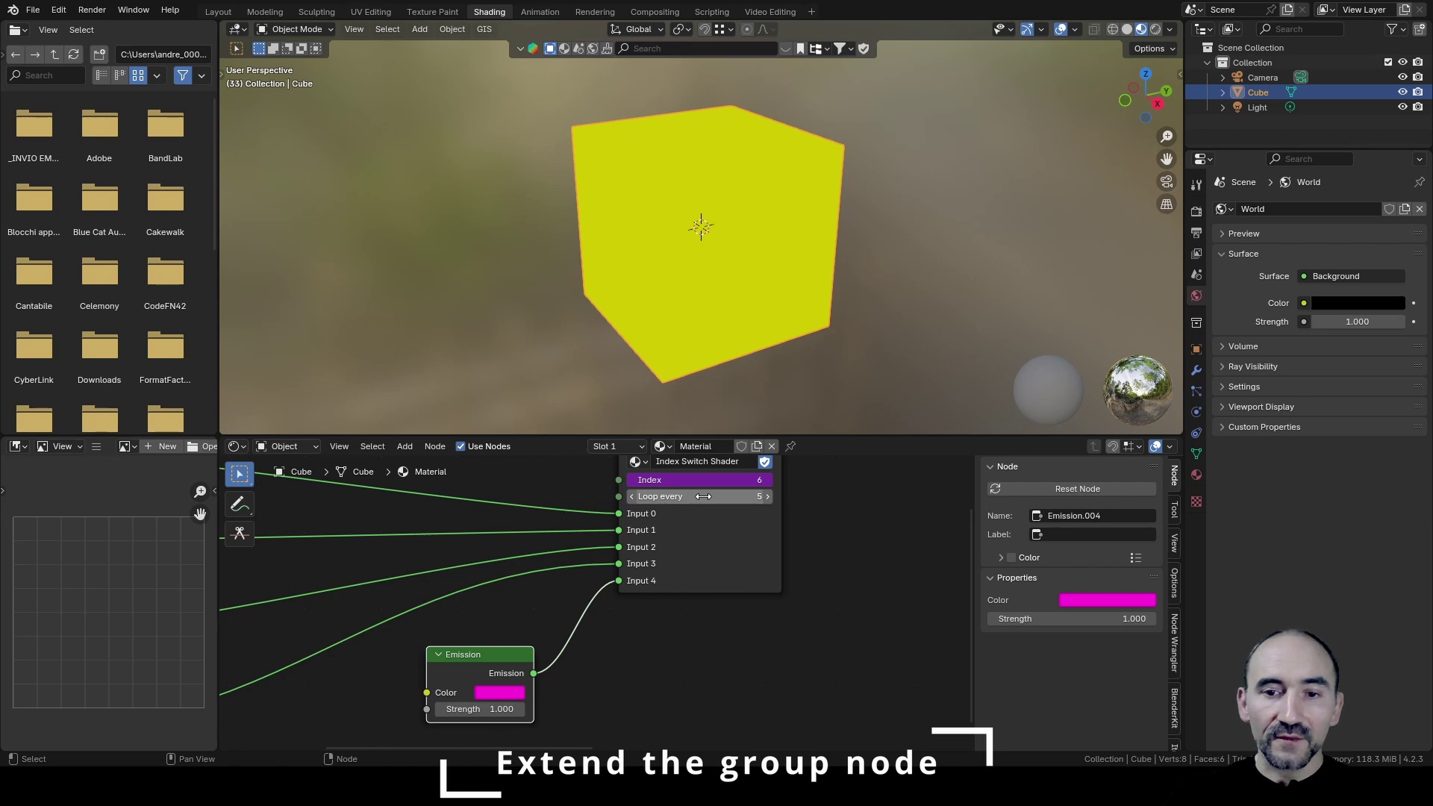
Step: Play the animation from the first frame to check the cube cycling through all five shaders
middle_drag(733, 547, 763, 585)
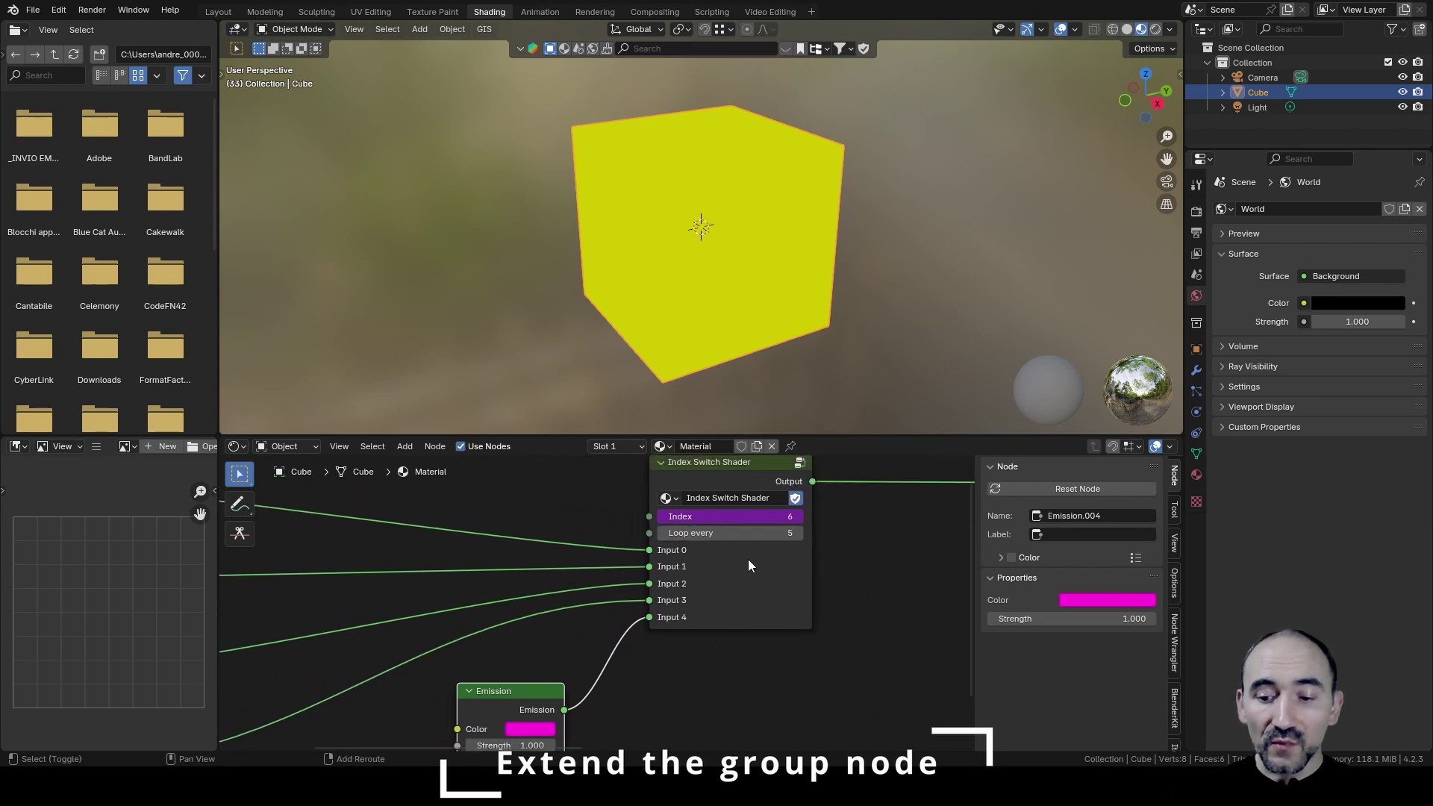
key(shift+Left)
key(space)
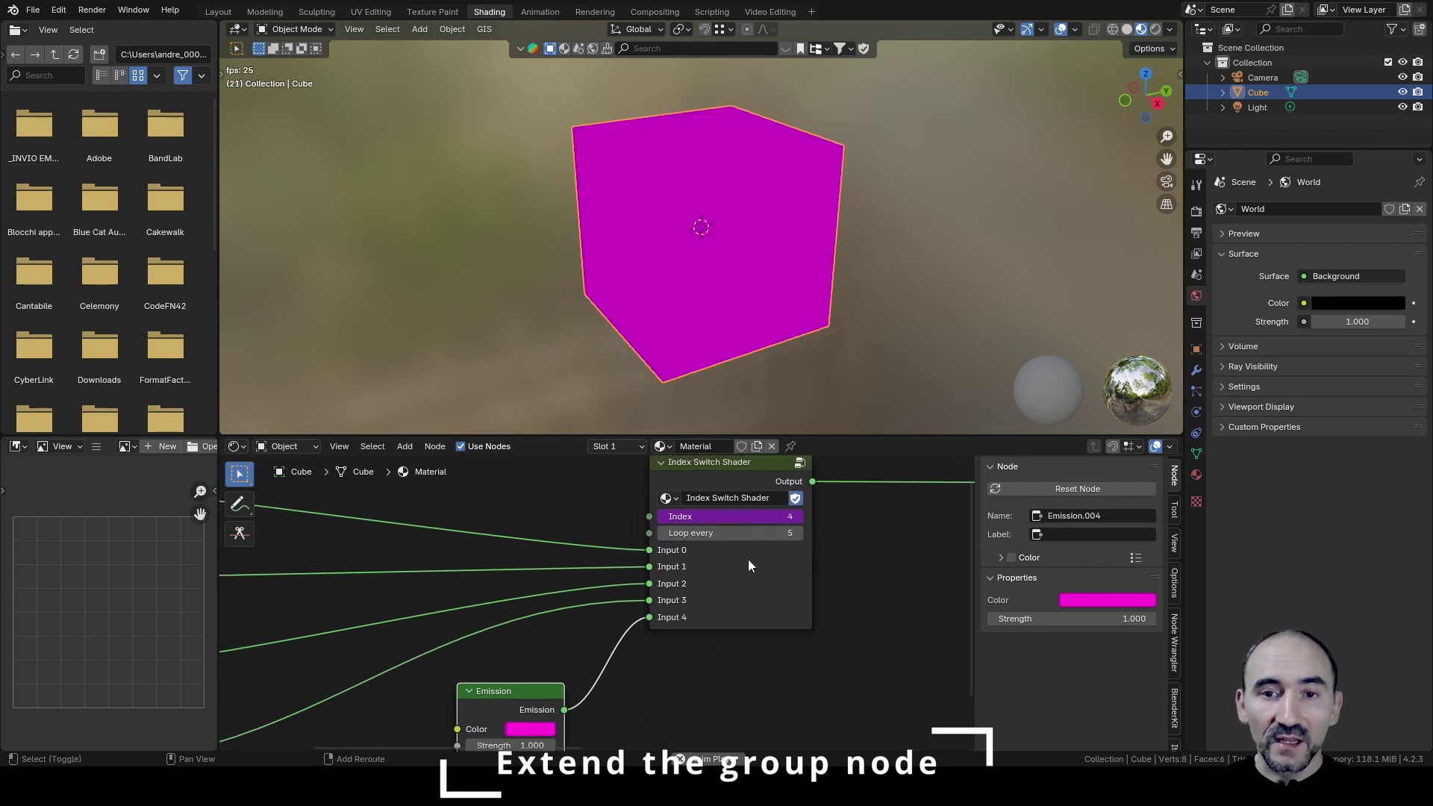
scroll(615, 566, down, 2)
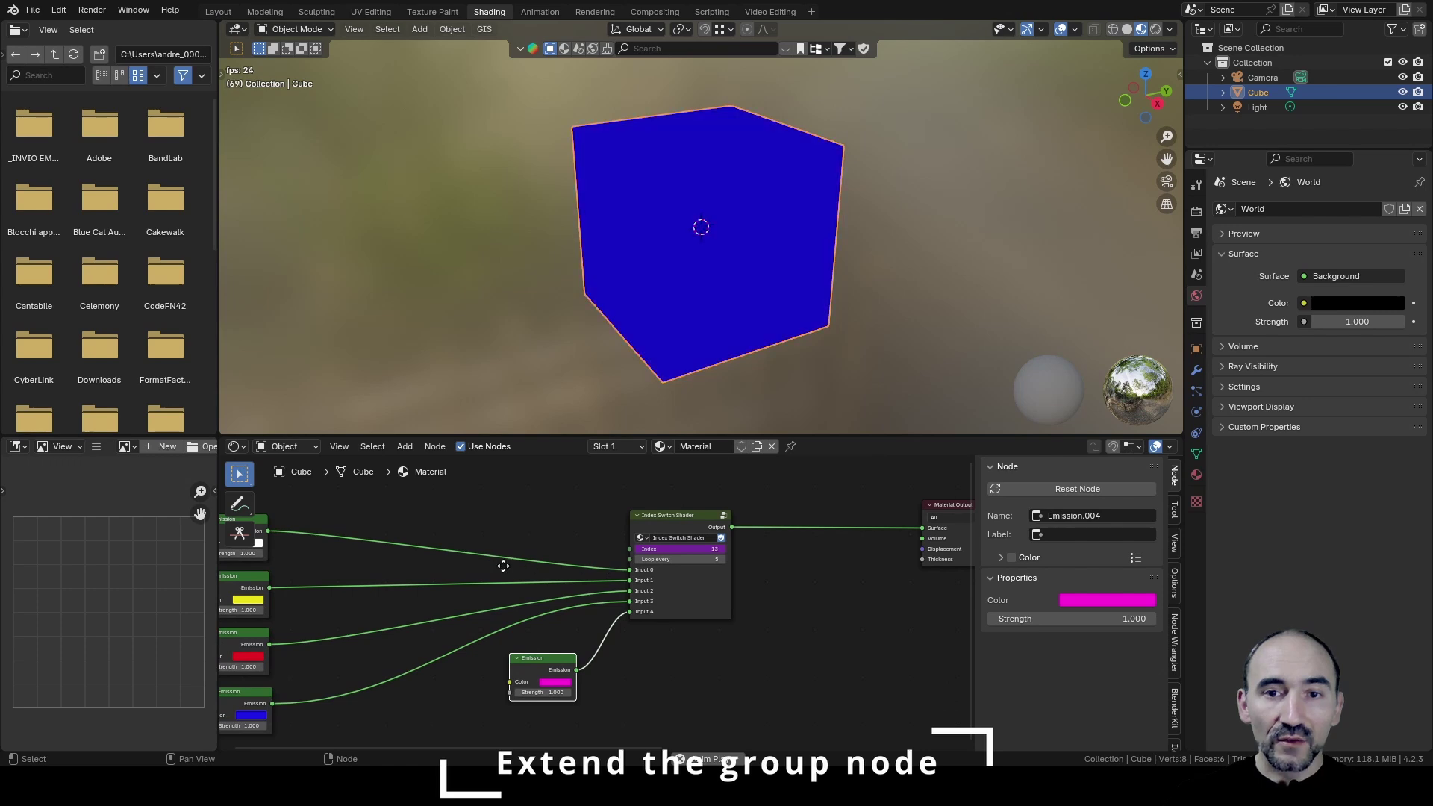
middle_drag(500, 560, 598, 553)
Step: Change the Index driver expression of the Index Switch Shader group to frame/15
scroll(719, 543, up, 3)
middle_drag(718, 543, 588, 585)
click(619, 559)
text(frame/5)
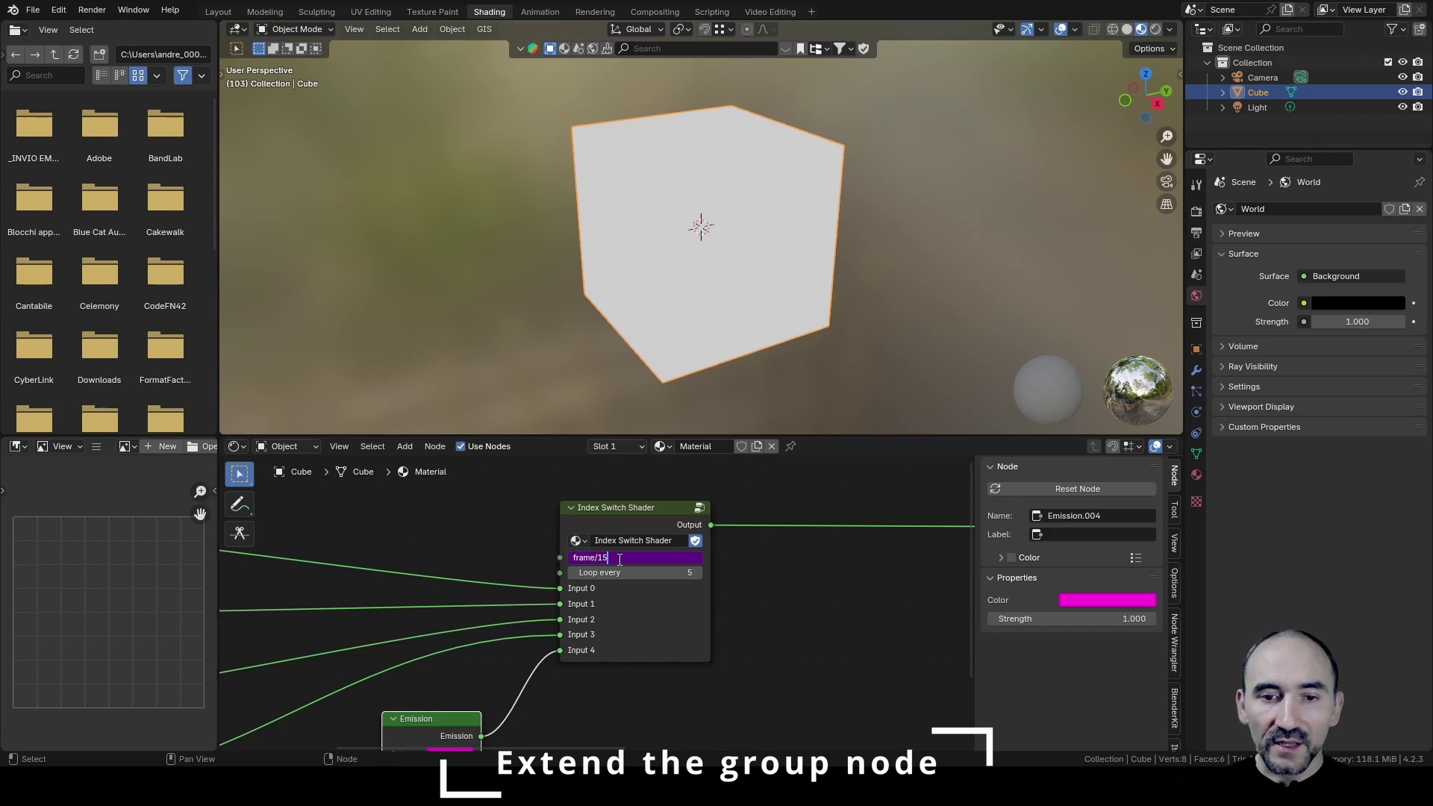
key(Return)
scroll(477, 560, down, 4)
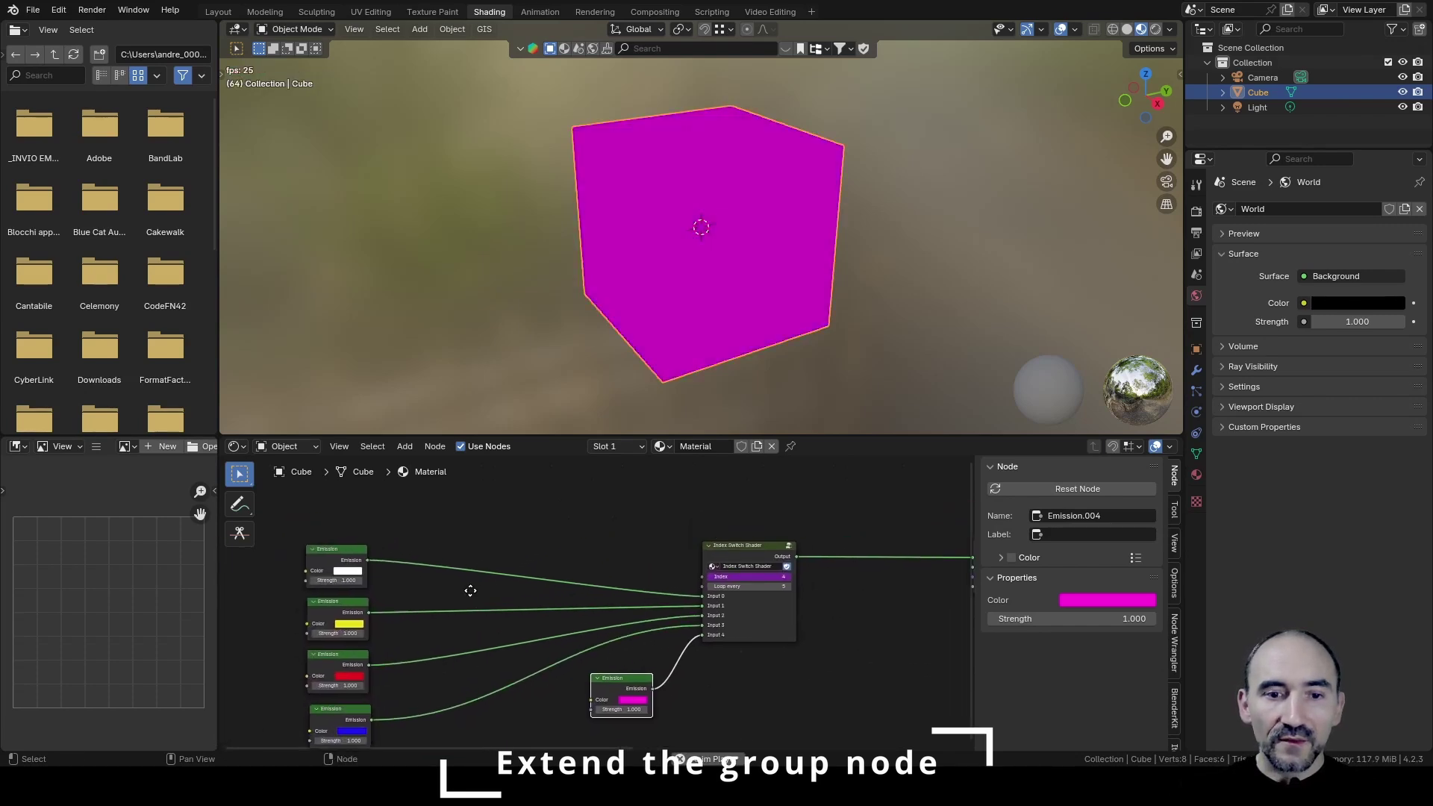
middle_drag(470, 590, 453, 579)
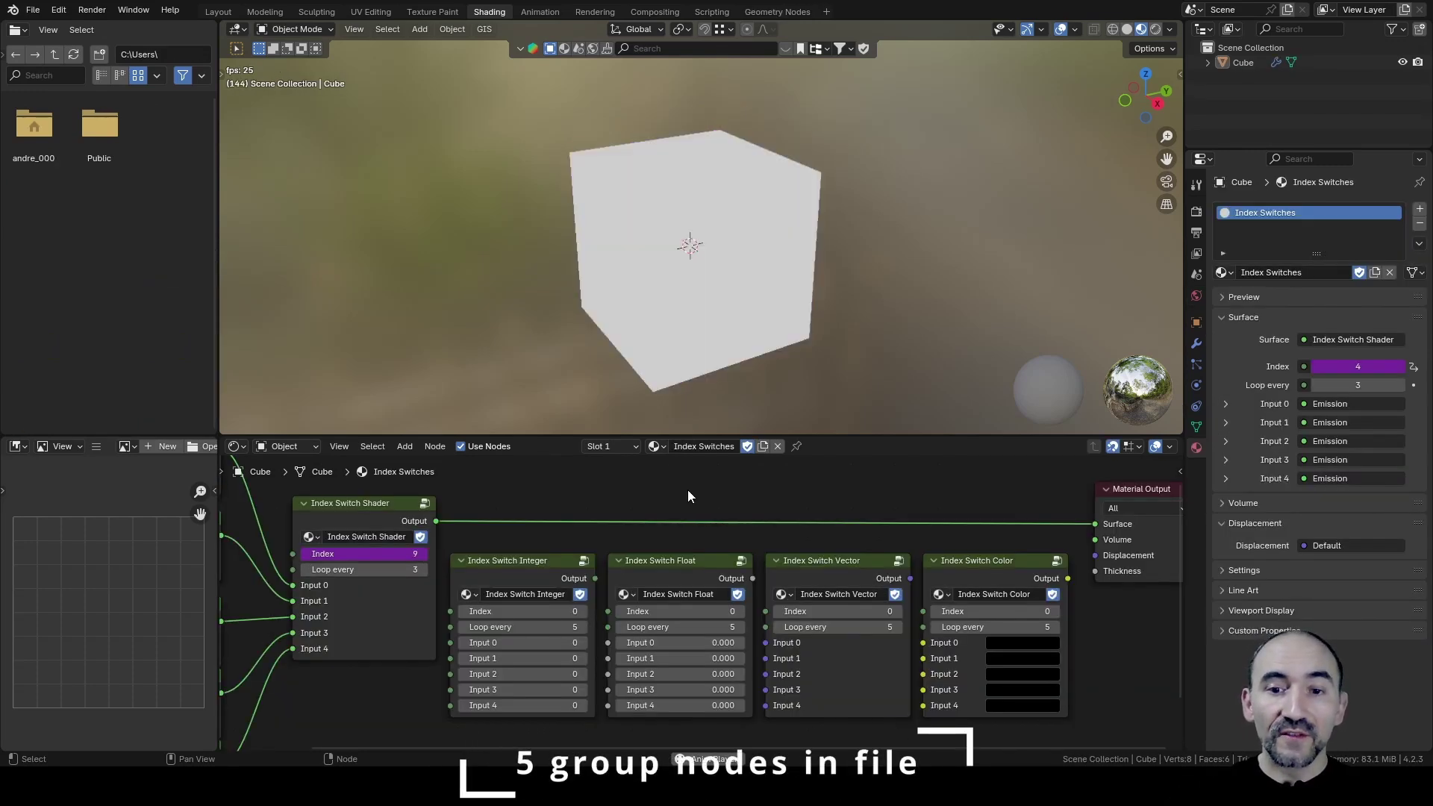
Step: Review the Shader, Integer, Float and Vector index switch groups in the Index Switches material, clear the selection and stop playback
drag(377, 690, 933, 549)
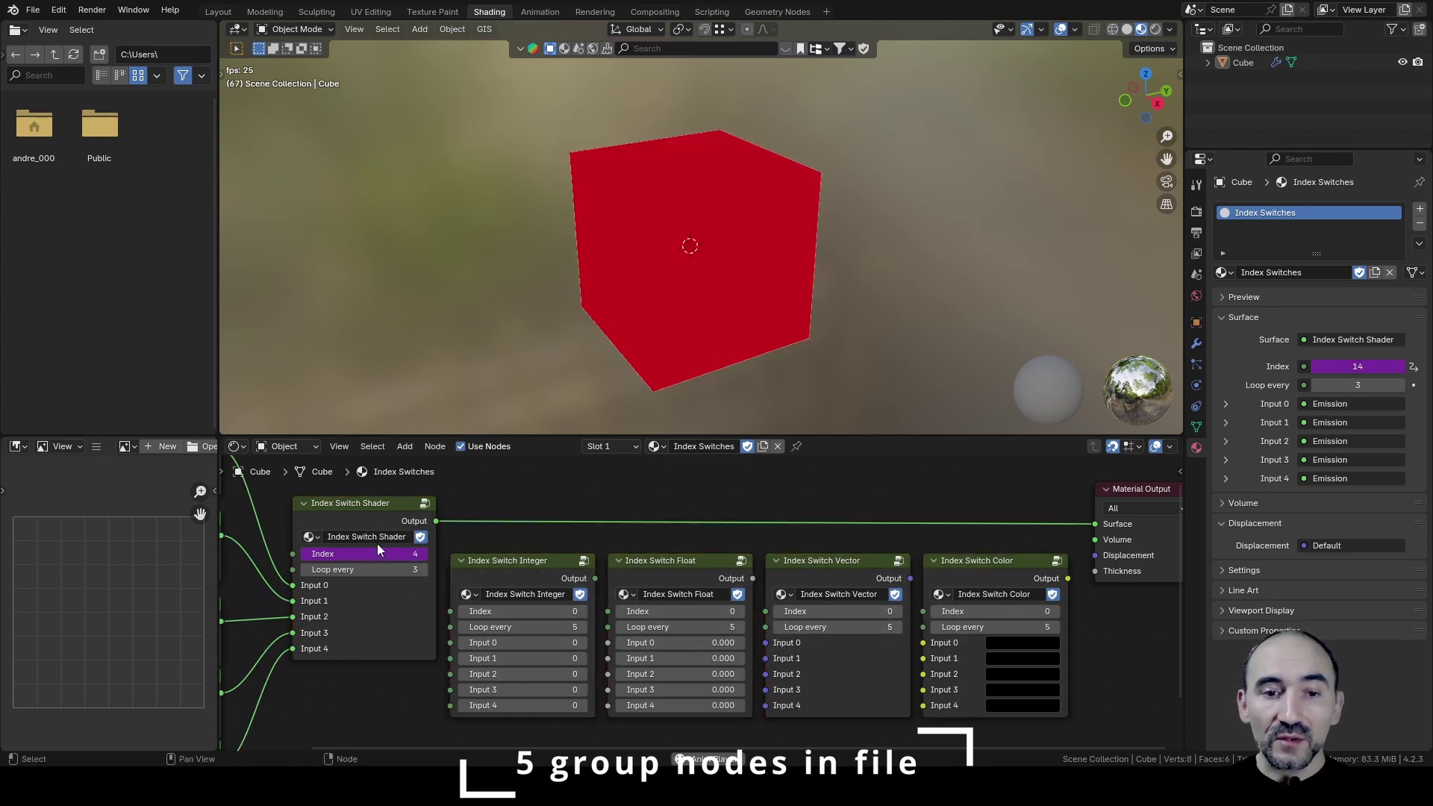
click(372, 513)
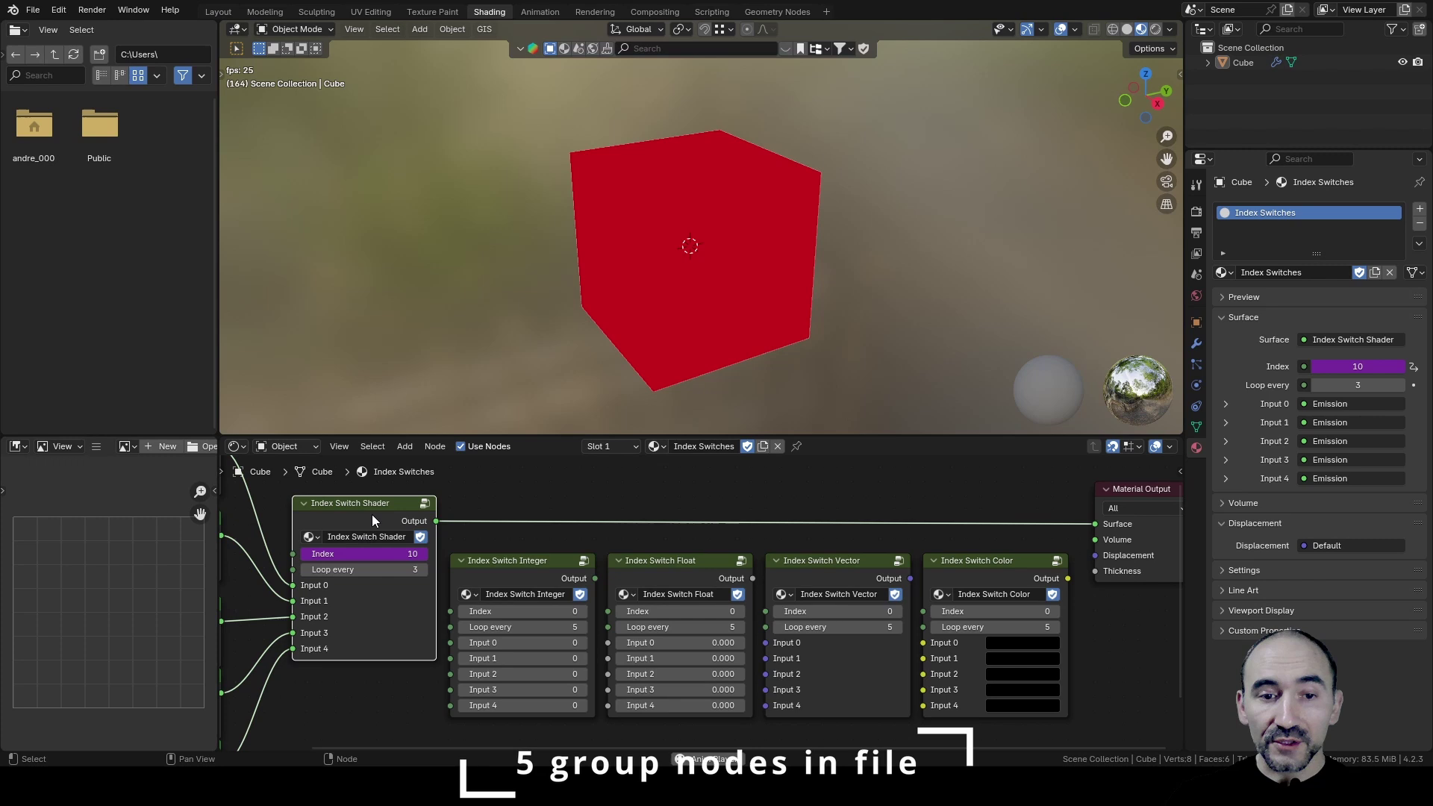
click(458, 585)
click(716, 565)
click(857, 564)
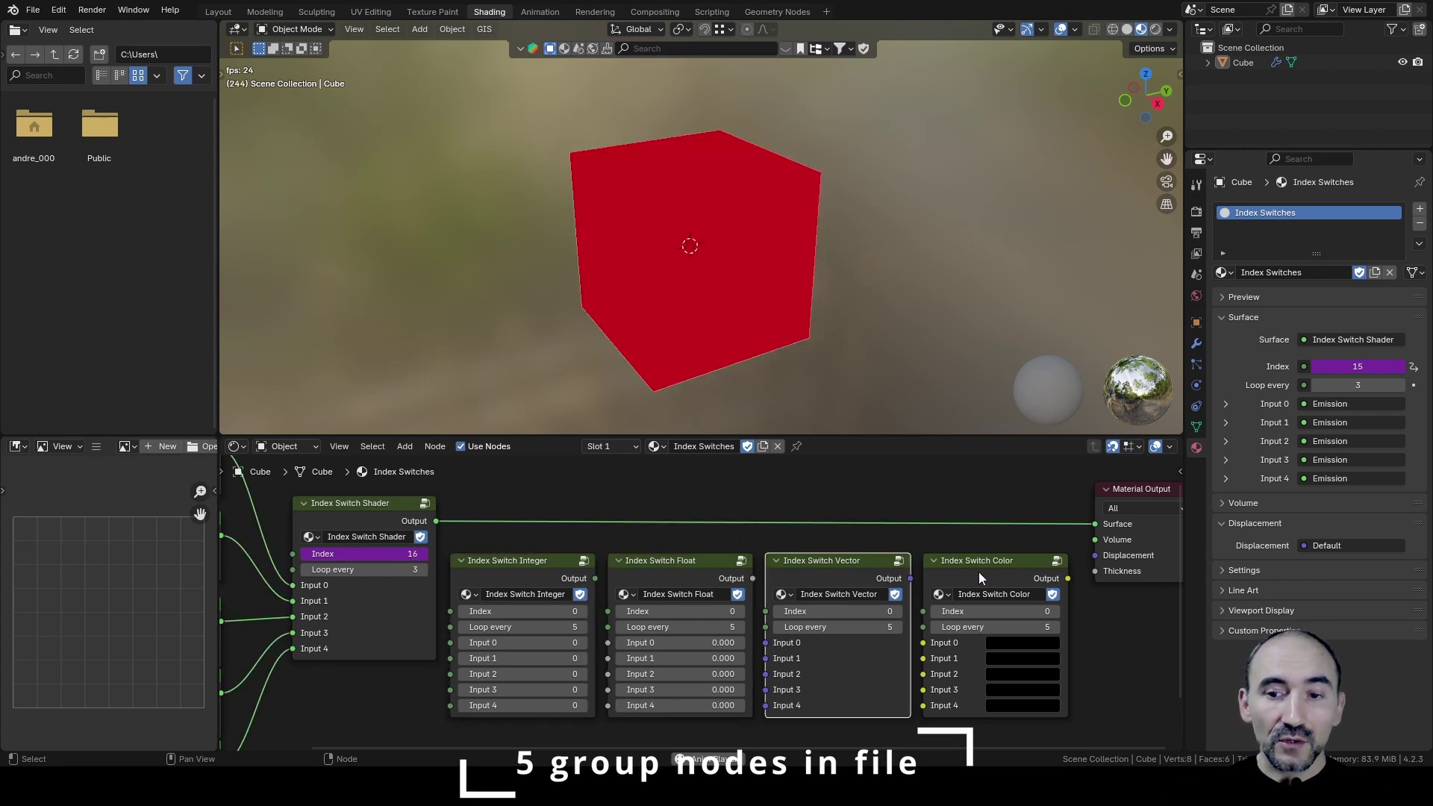
key(alt+a)
key(Escape)
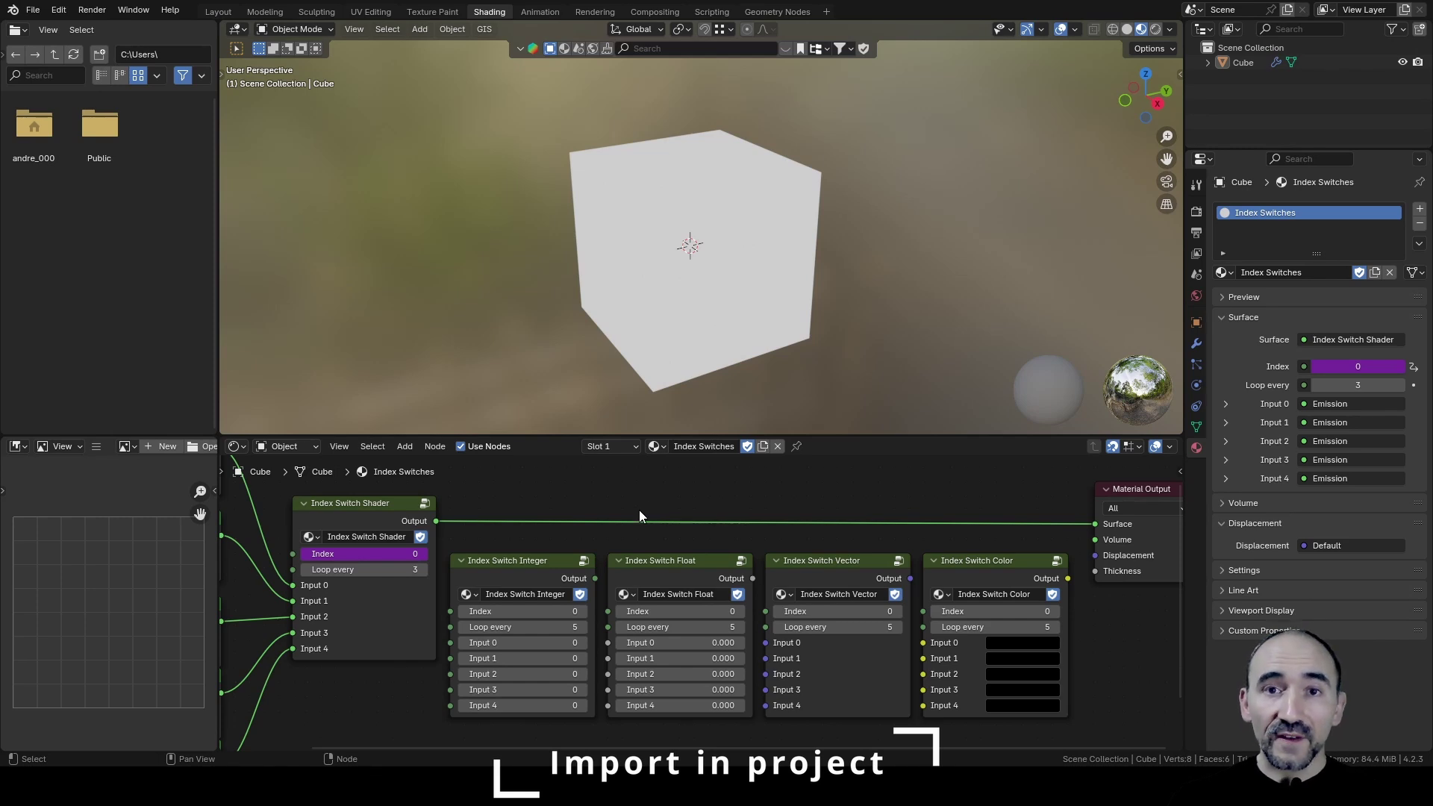
Step: Look over the Integer, Float, Vector and Color index switch groups by selecting each in turn
click(39, 11)
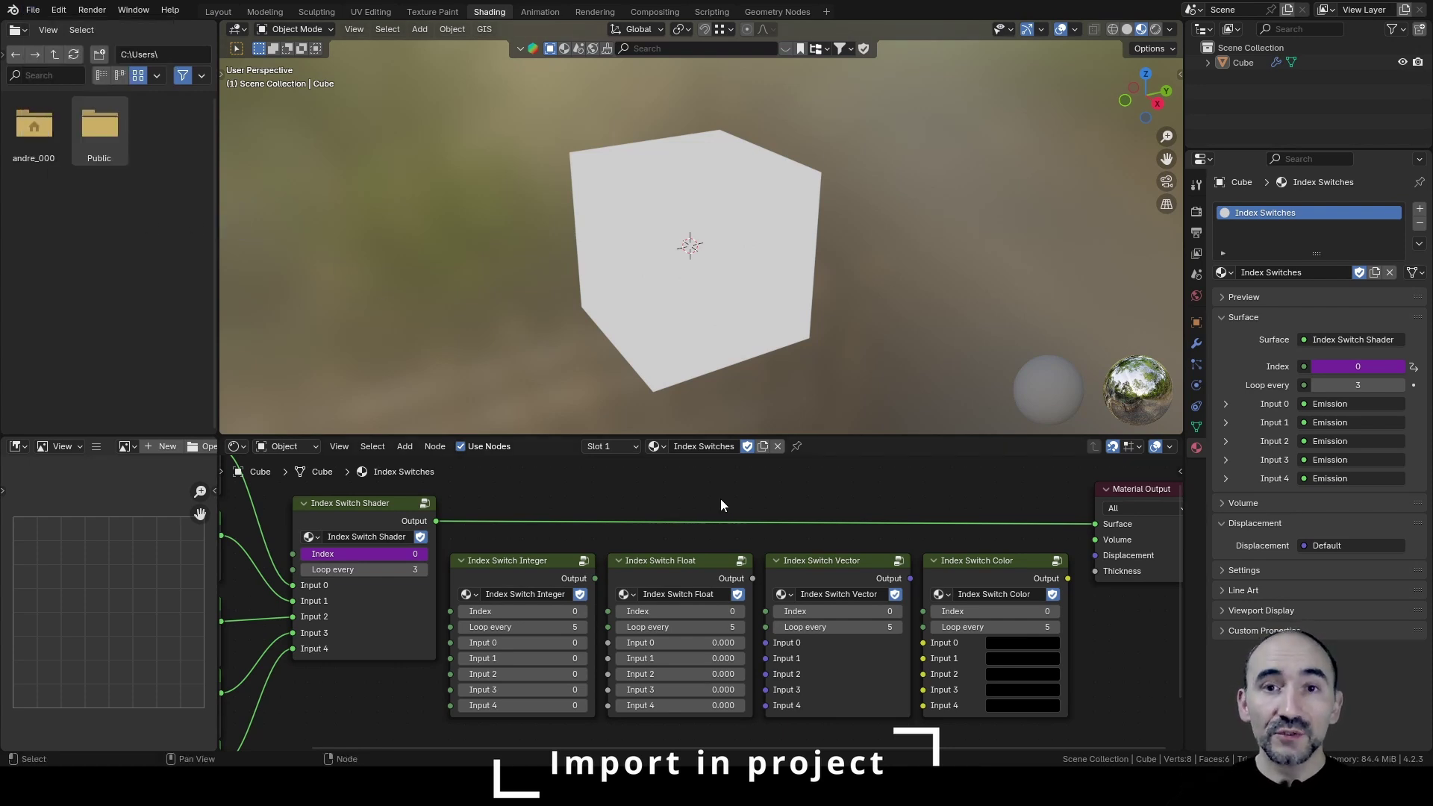
click(530, 571)
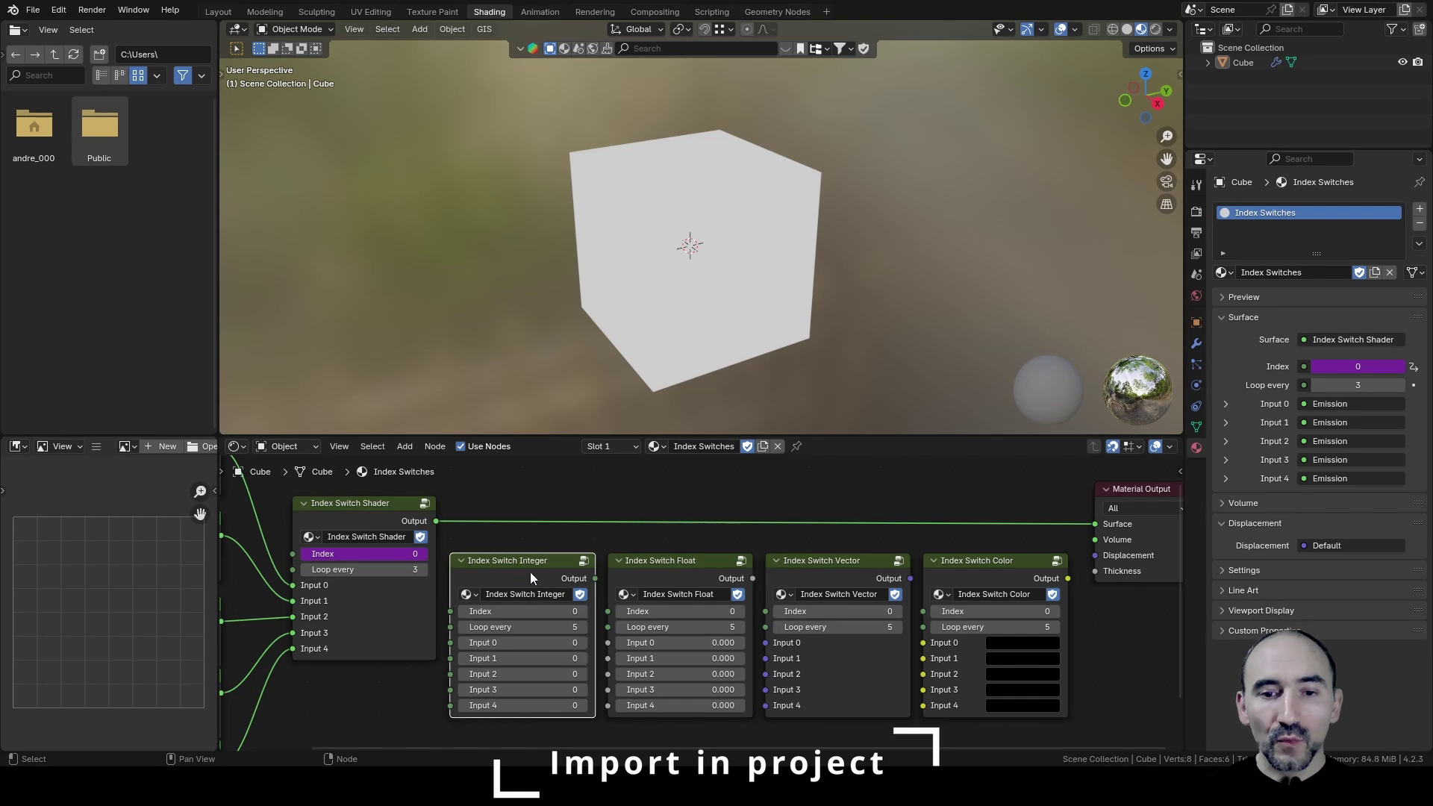
click(675, 561)
click(881, 595)
click(1022, 567)
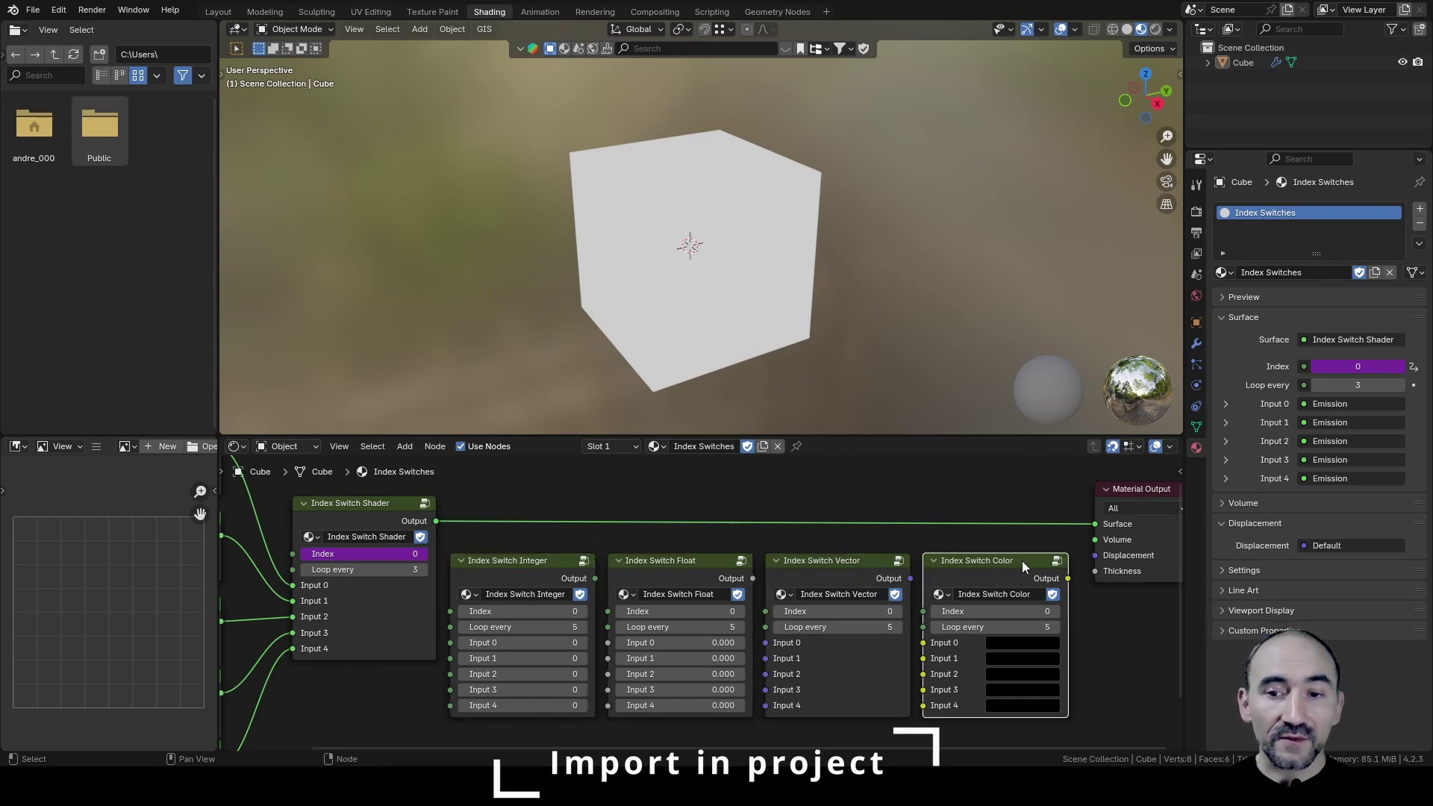